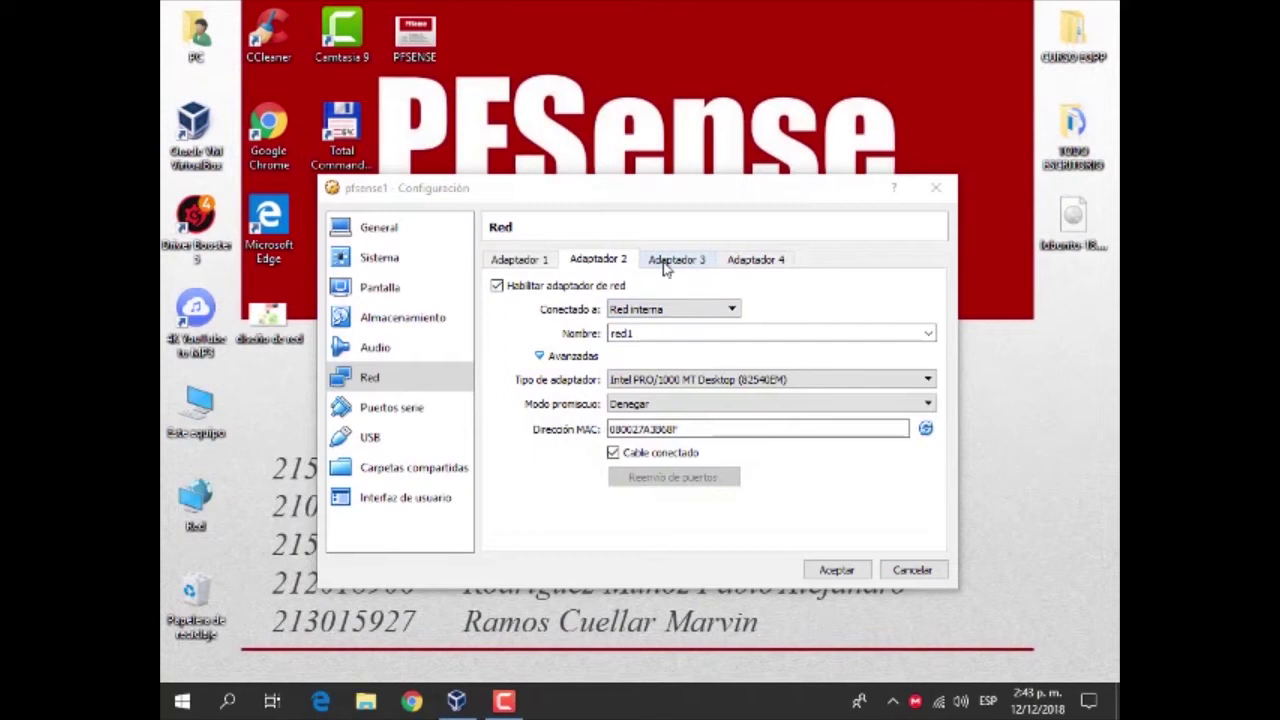
Step: Enable Adaptador 3 of the pfsense1 machine, attach it to Red interna with the name dmz, and accept the settings
{"action": "left_click", "coordinate": [537, 288]}
{"action": "left_click", "coordinate": [655, 311]}
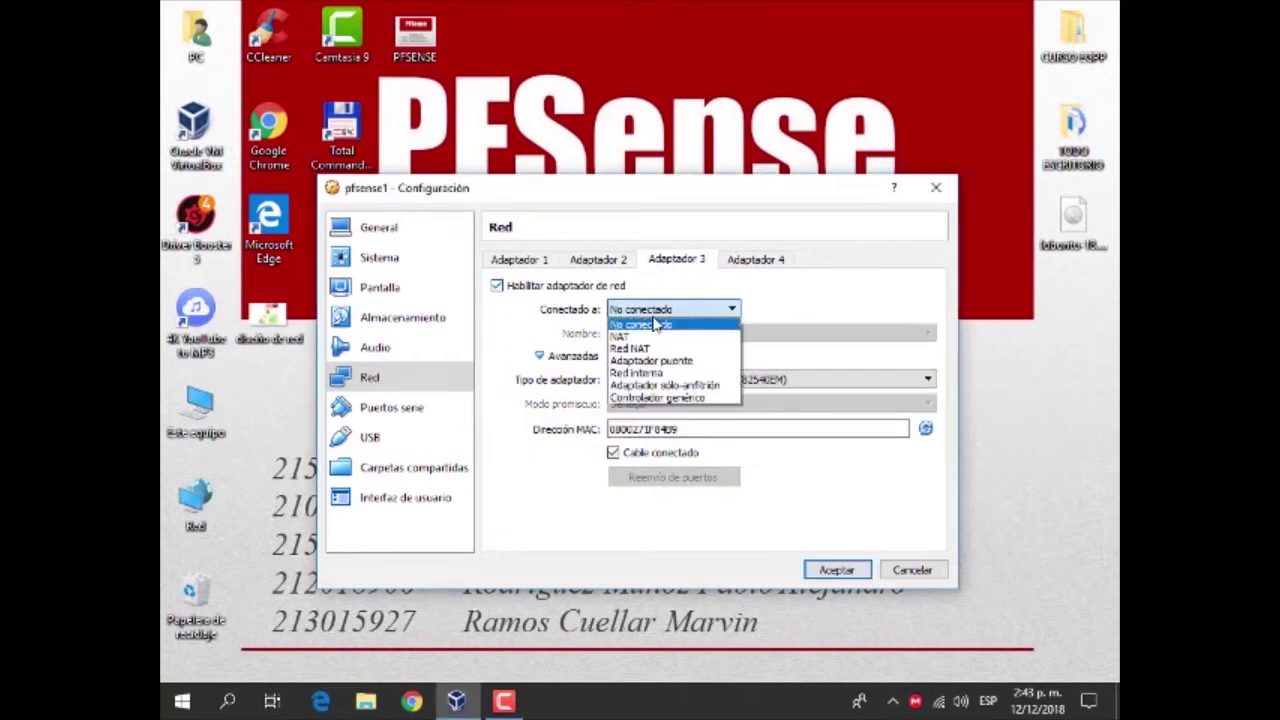
{"action": "left_click", "coordinate": [668, 378]}
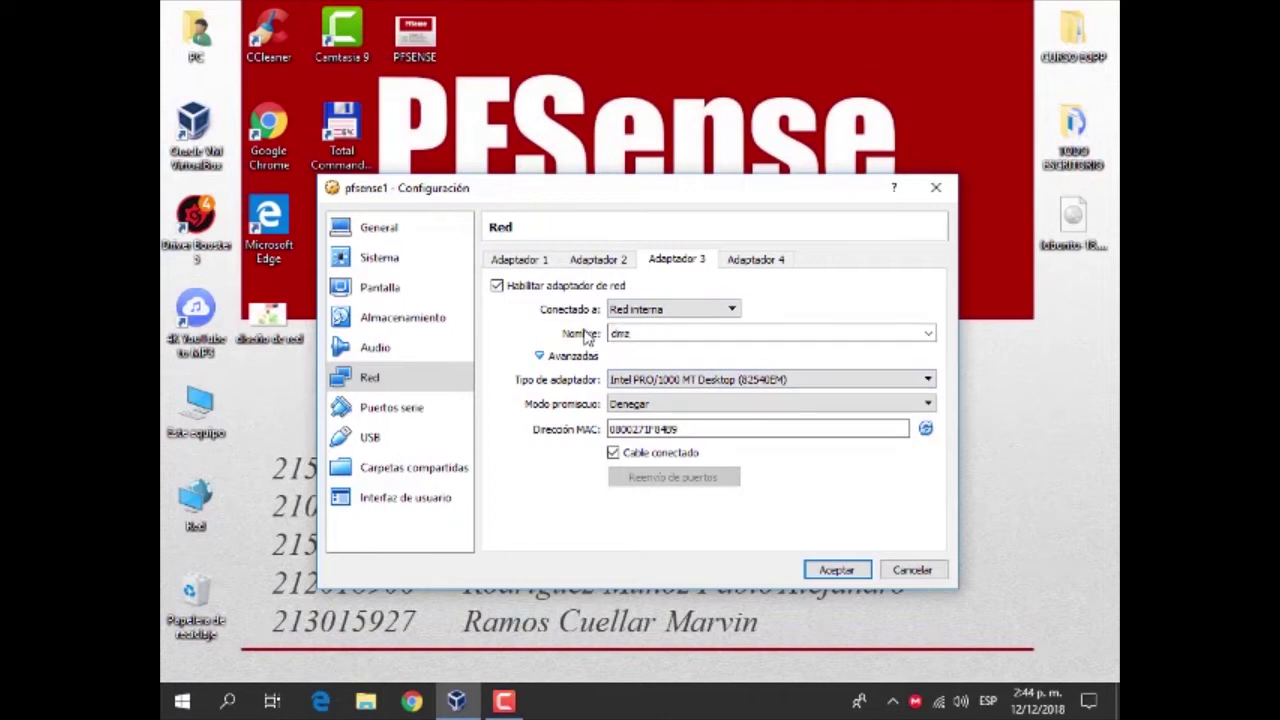
{"action": "left_click", "coordinate": [522, 260]}
{"action": "left_click", "coordinate": [592, 260]}
{"action": "left_click", "coordinate": [402, 317]}
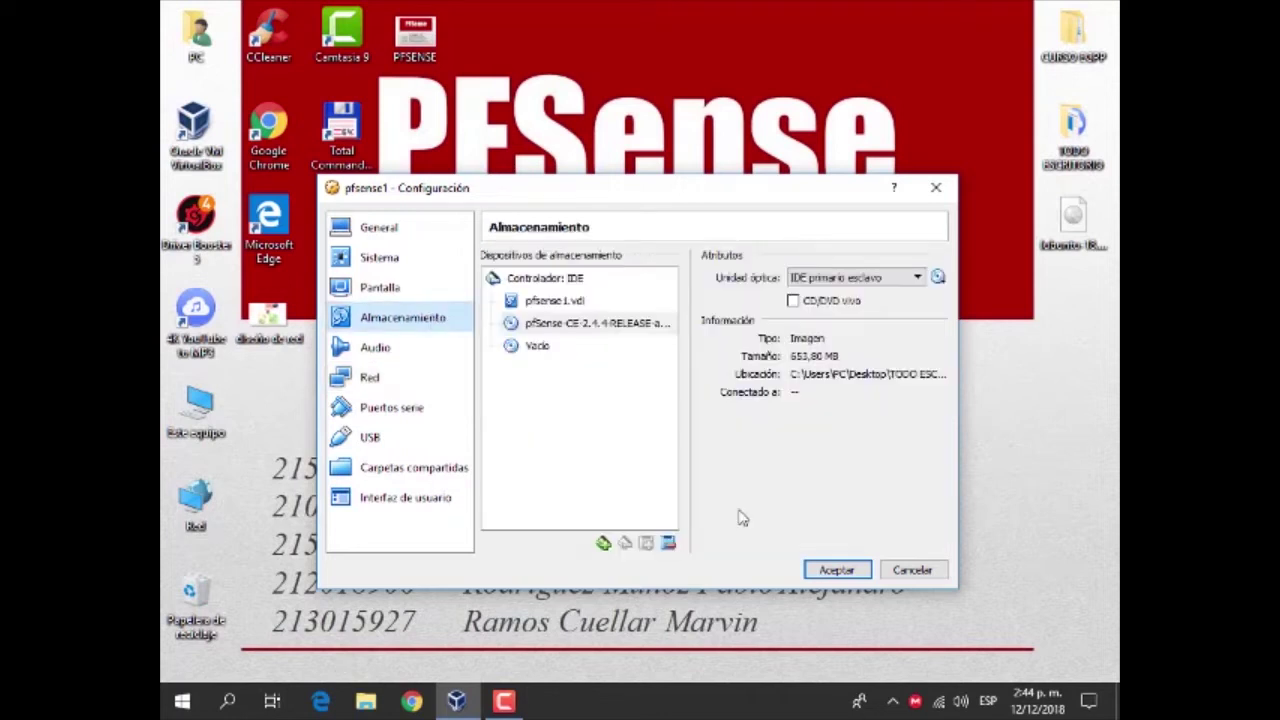
{"action": "left_click", "coordinate": [840, 570]}
Step: Start the pfsense1 virtual machine, dismiss its keyboard and mouse capture messages, and reposition its window while it boots
{"action": "left_click", "coordinate": [549, 288]}
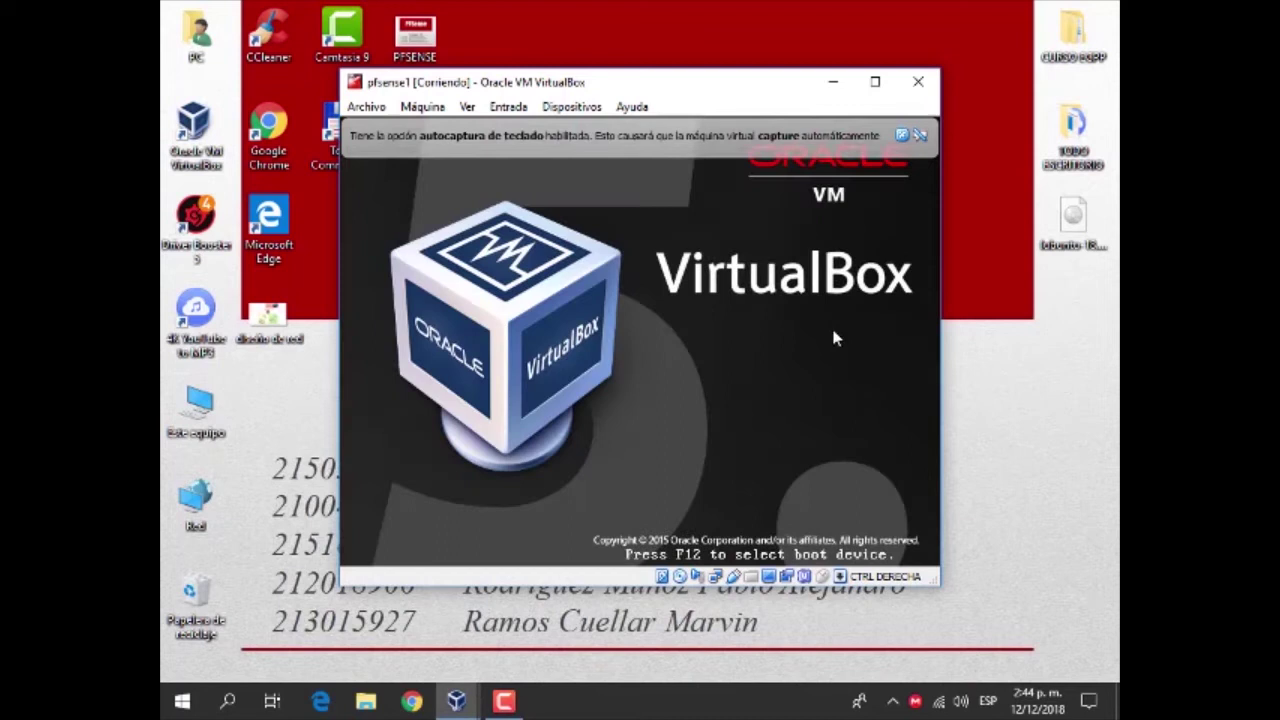
{"action": "left_click", "coordinate": [904, 134]}
{"action": "left_click", "coordinate": [456, 702]}
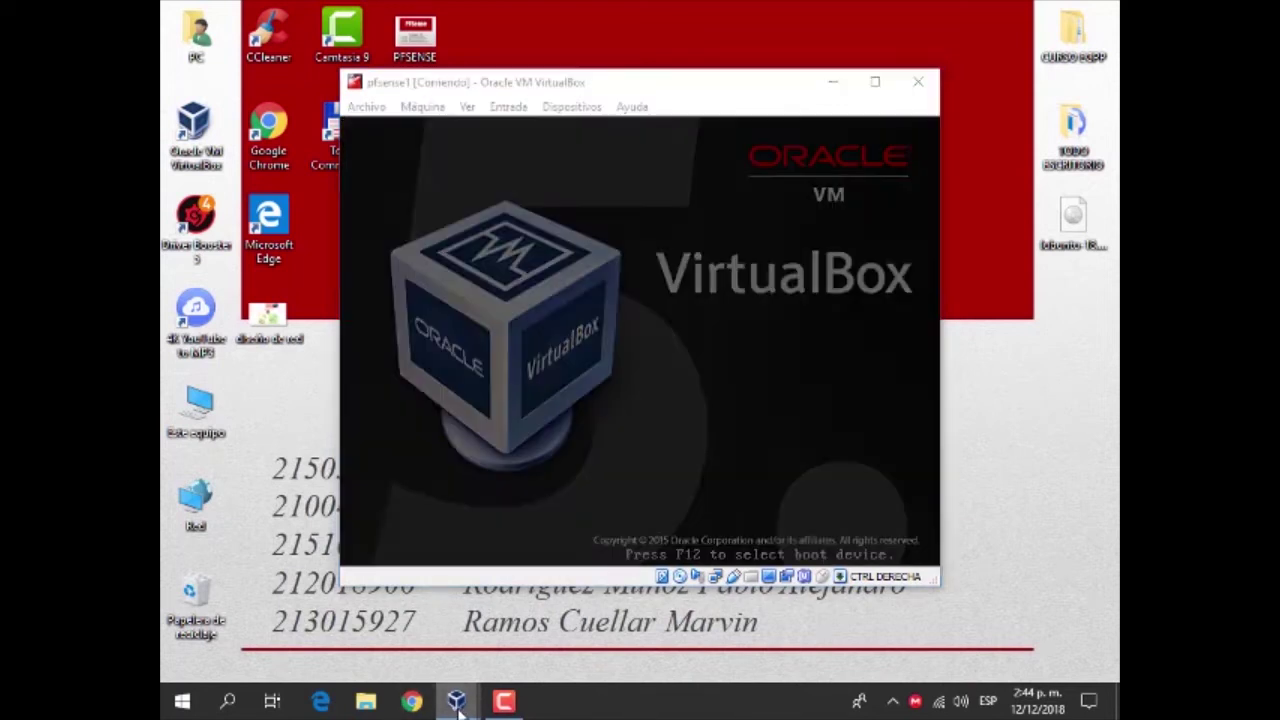
{"action": "left_click", "coordinate": [691, 370]}
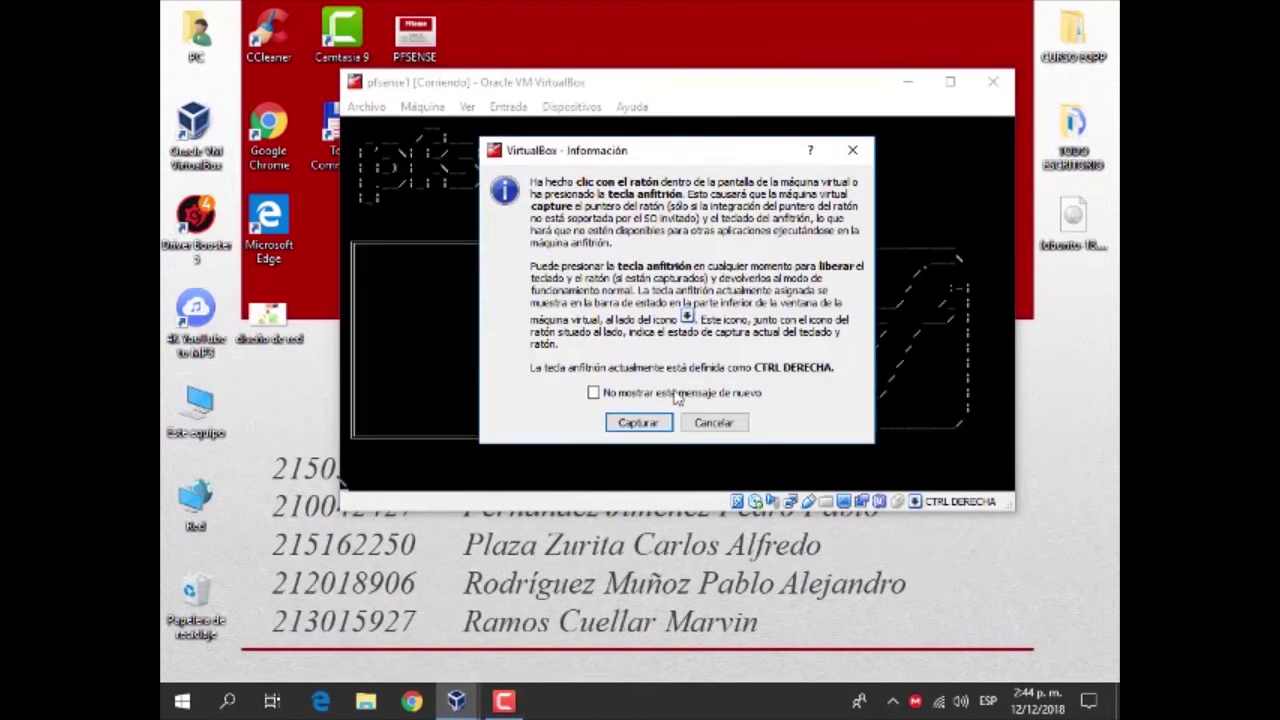
{"action": "left_click", "coordinate": [852, 150]}
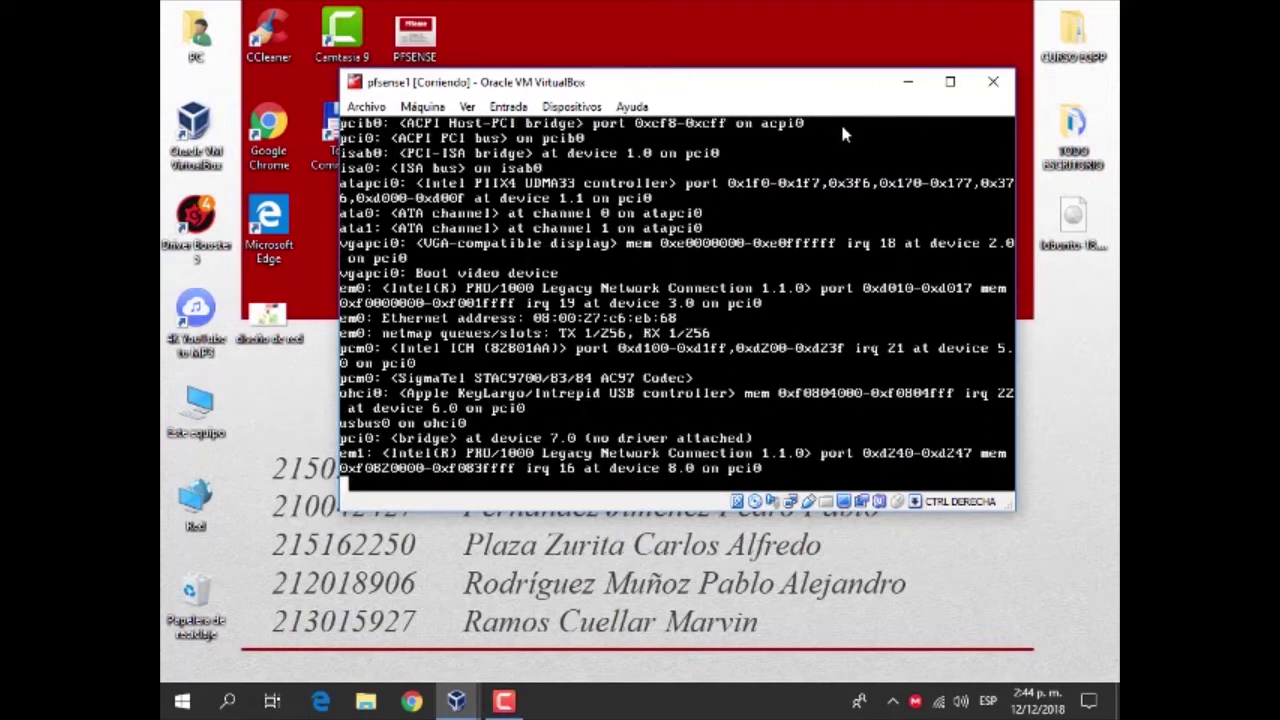
{"action": "left_click_drag", "start_coordinate": [428, 88], "coordinate": [469, 109]}
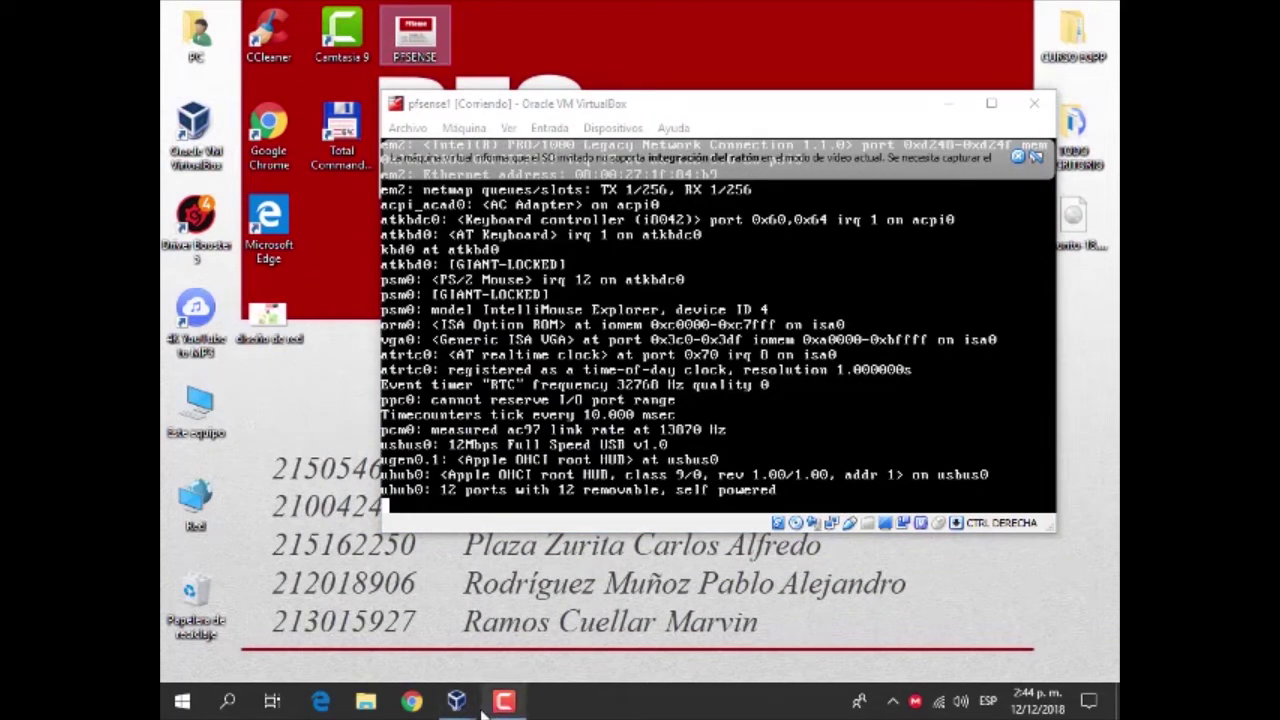
Step: Return to the VirtualBox manager and look over the windows7 and windows7 dmz machines in the list
{"action": "left_click", "coordinate": [507, 700]}
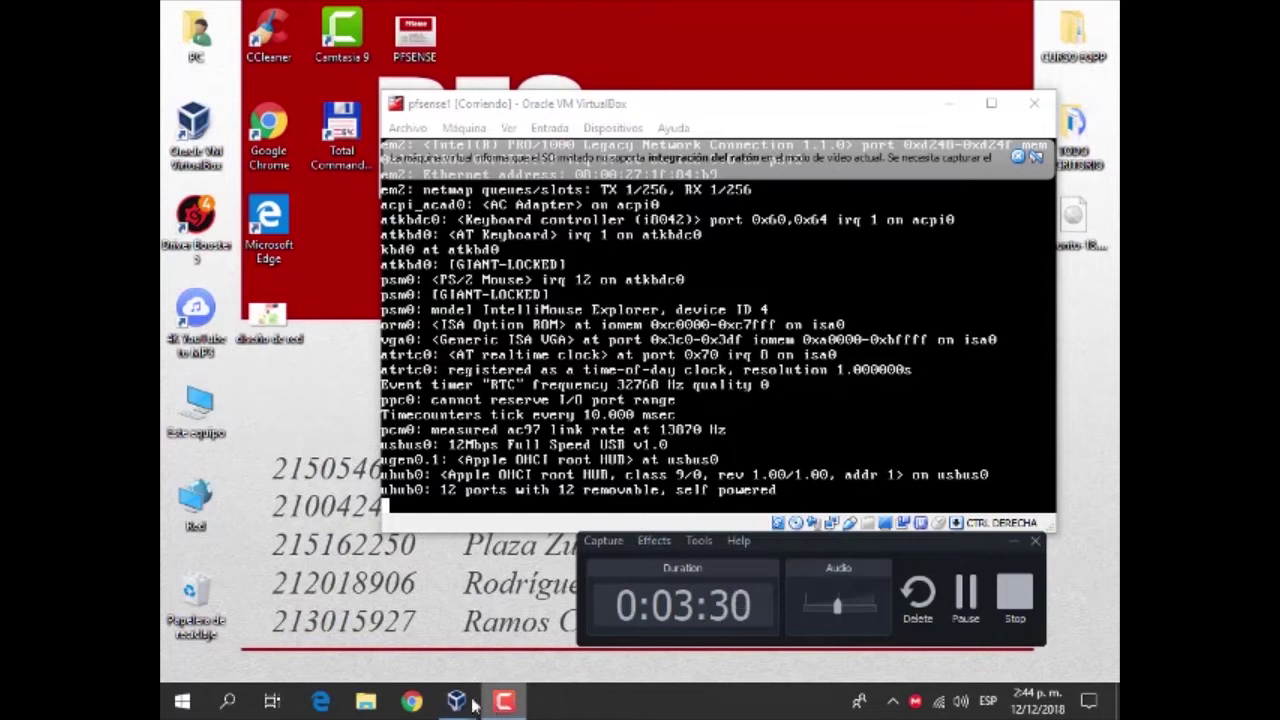
{"action": "mouse_move", "coordinate": [458, 702]}
{"action": "left_click", "coordinate": [340, 628]}
{"action": "left_click", "coordinate": [462, 416]}
{"action": "left_click", "coordinate": [446, 388]}
{"action": "left_click", "coordinate": [450, 418]}
{"action": "left_click", "coordinate": [436, 382]}
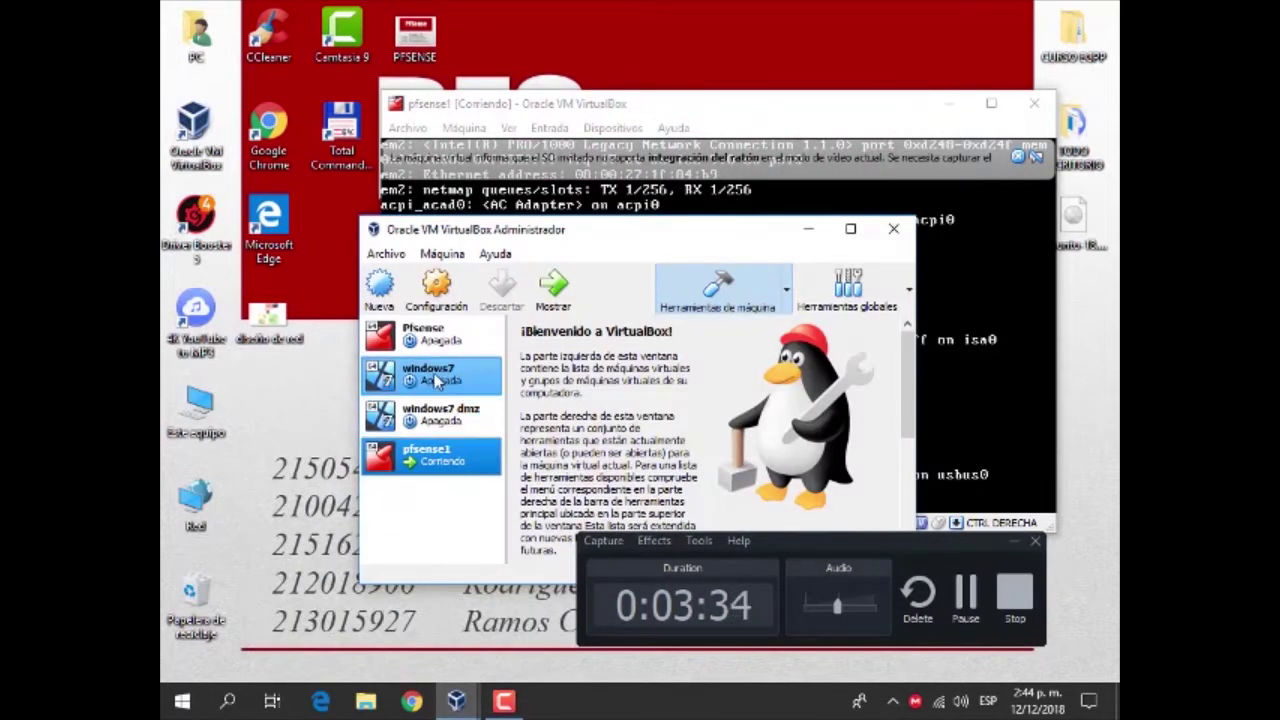
{"action": "left_click", "coordinate": [464, 380]}
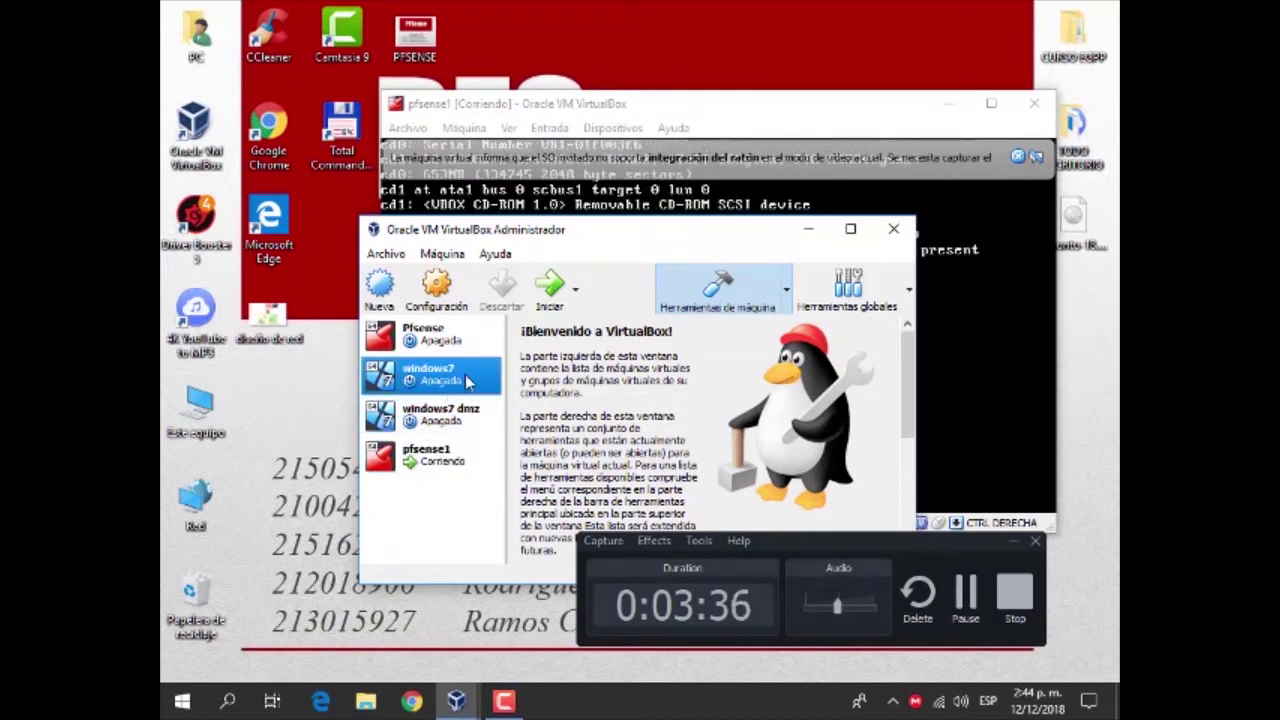
{"action": "left_click", "coordinate": [500, 410]}
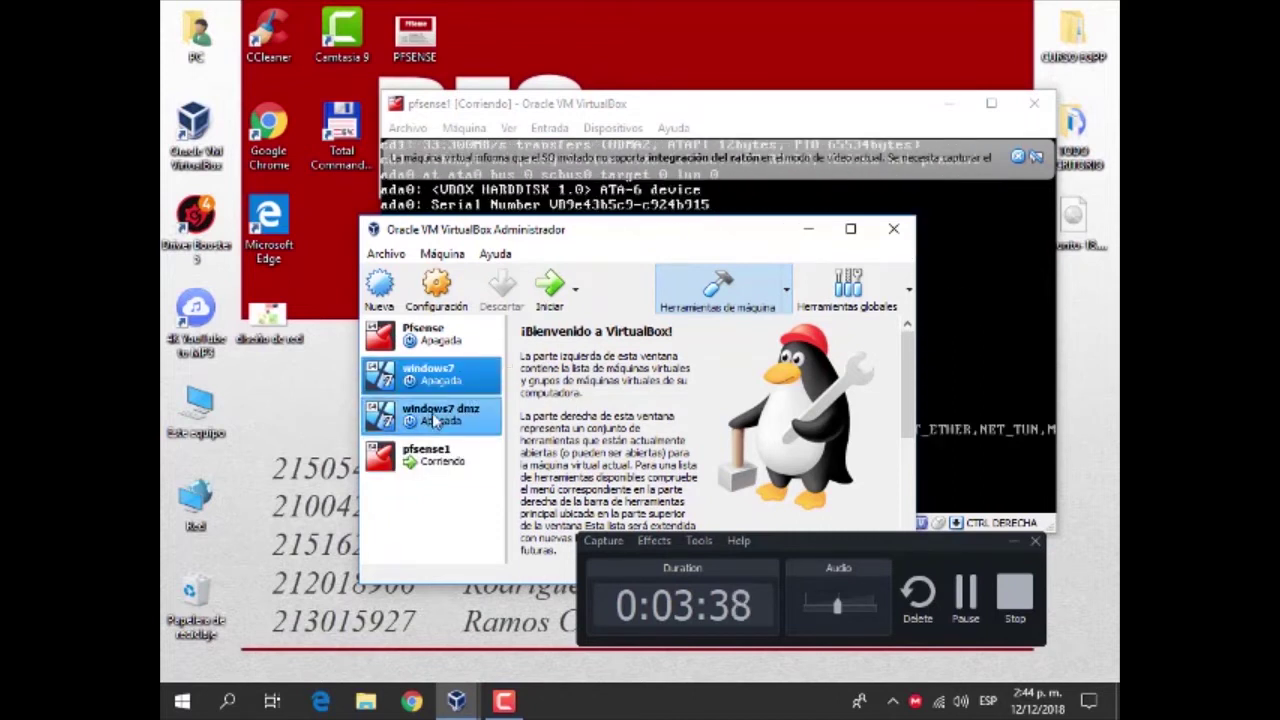
{"action": "left_click", "coordinate": [440, 350]}
{"action": "left_click", "coordinate": [462, 385]}
Step: Examine the connection type and network name of Adaptador 1 on the windows7 machine, leaving its settings and the manager closed
{"action": "left_click", "coordinate": [436, 290]}
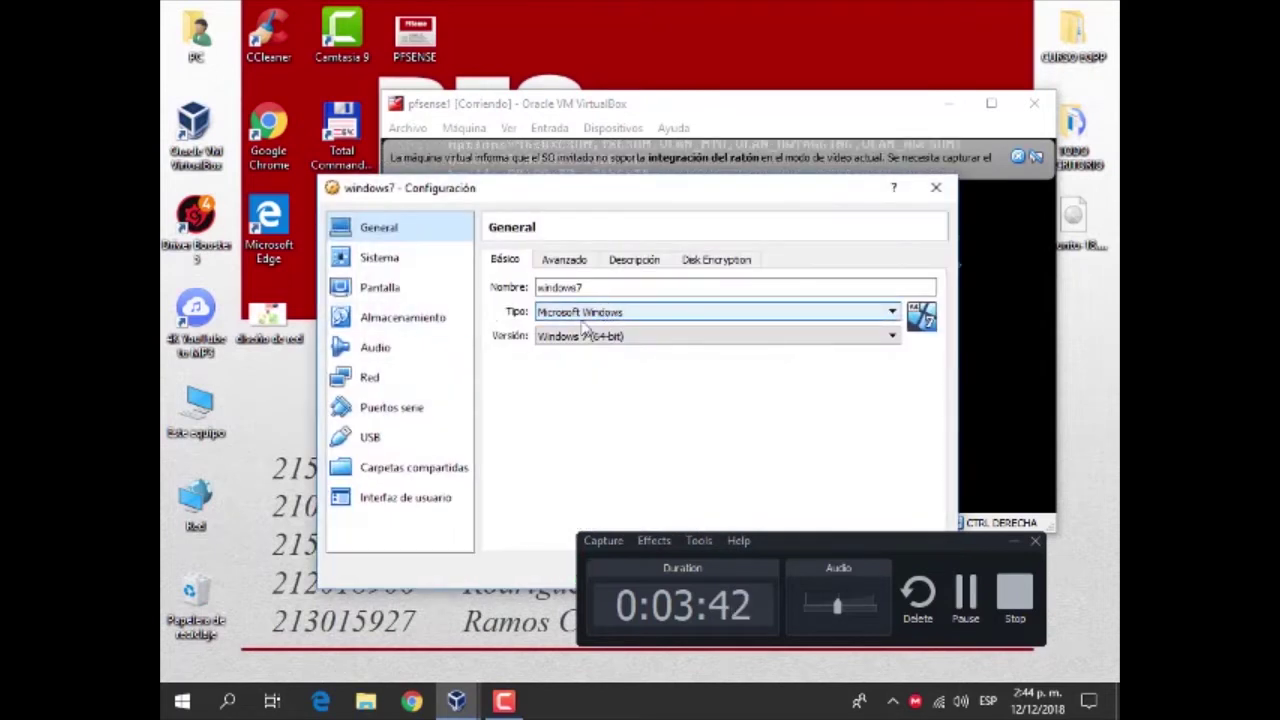
{"action": "left_click", "coordinate": [390, 376]}
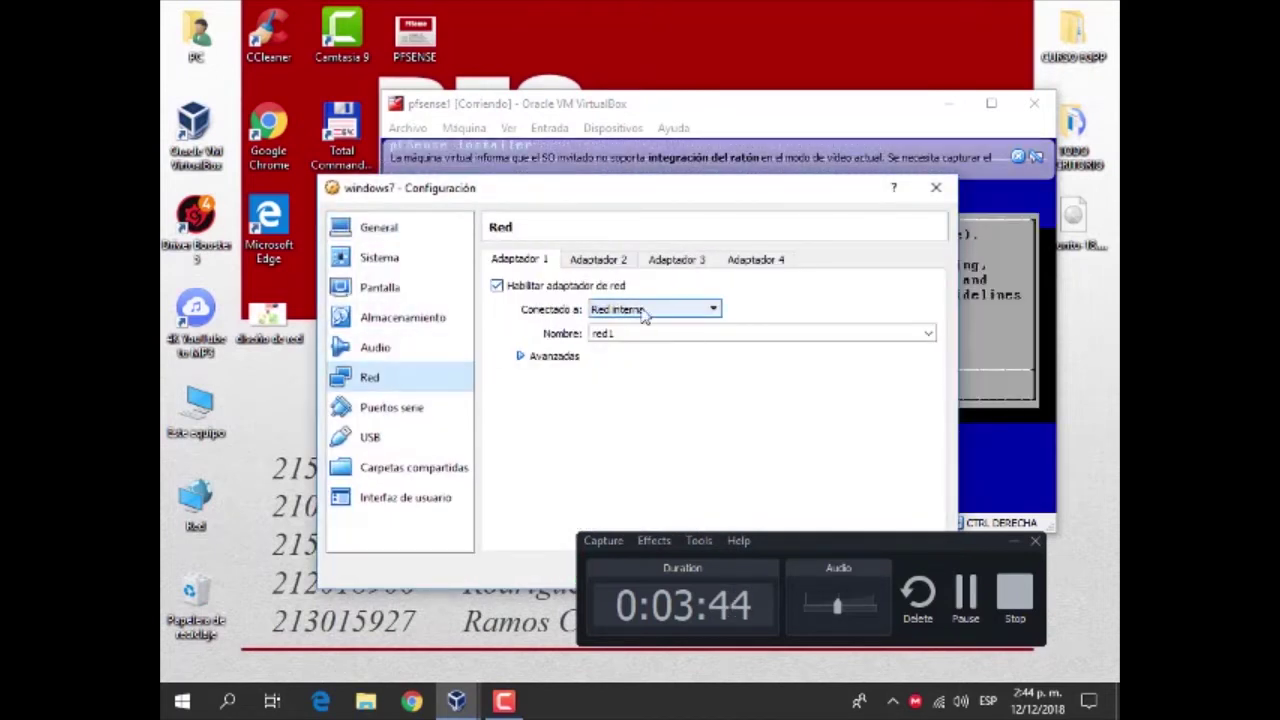
{"action": "left_click", "coordinate": [625, 338]}
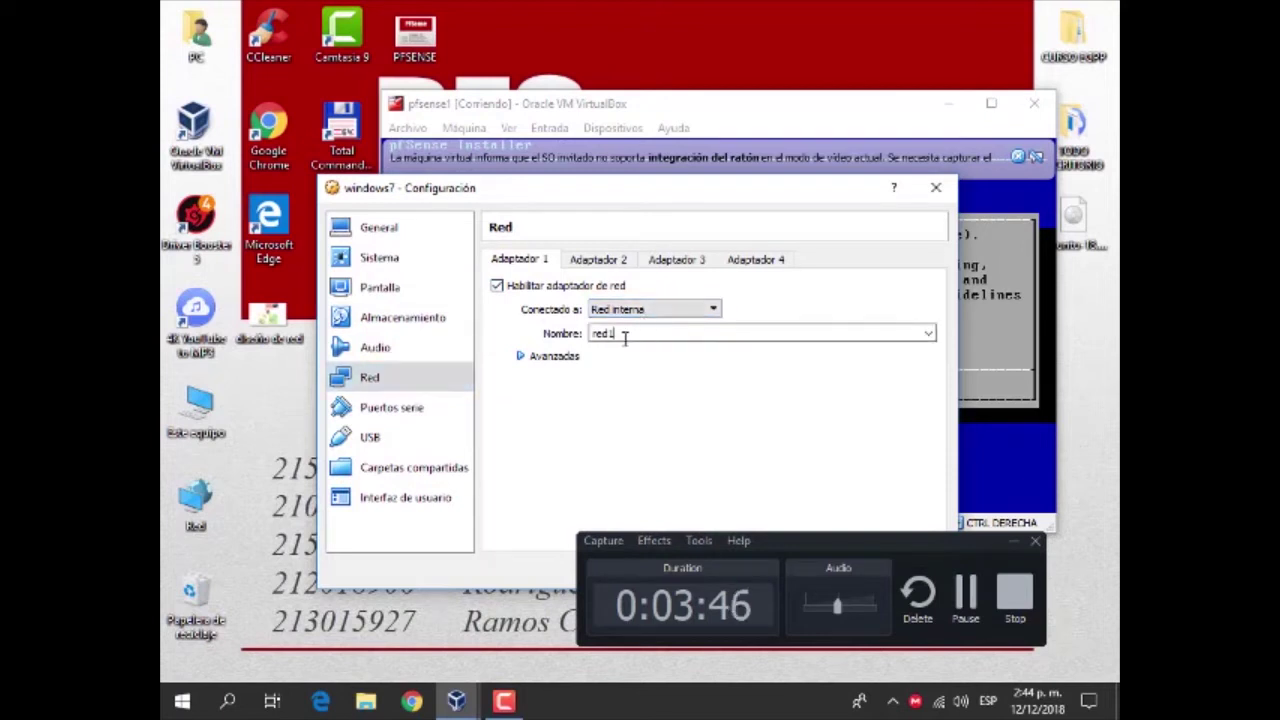
{"action": "left_click", "coordinate": [631, 333]}
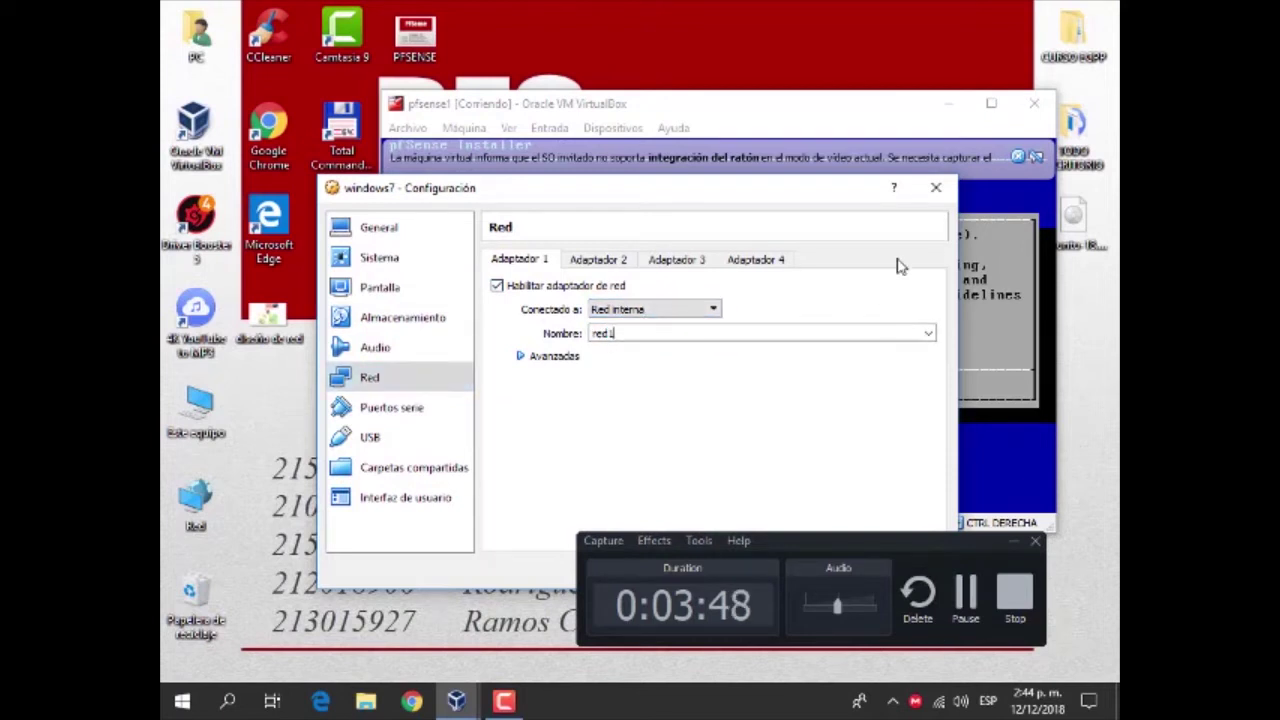
{"action": "left_click", "coordinate": [935, 187]}
{"action": "left_click", "coordinate": [440, 455]}
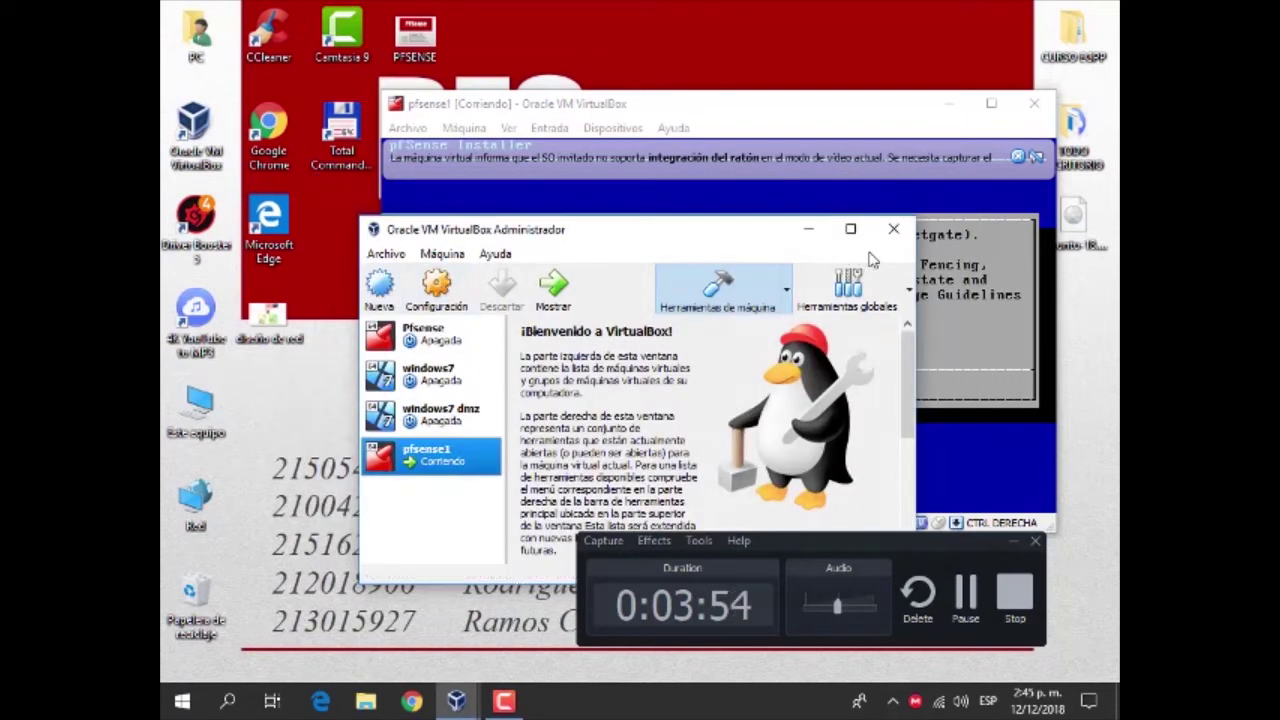
{"action": "left_click", "coordinate": [893, 229]}
Step: Accept the pfSense copyright and distribution notice in the virtual machine and choose Install pfSense
{"action": "left_click", "coordinate": [693, 431]}
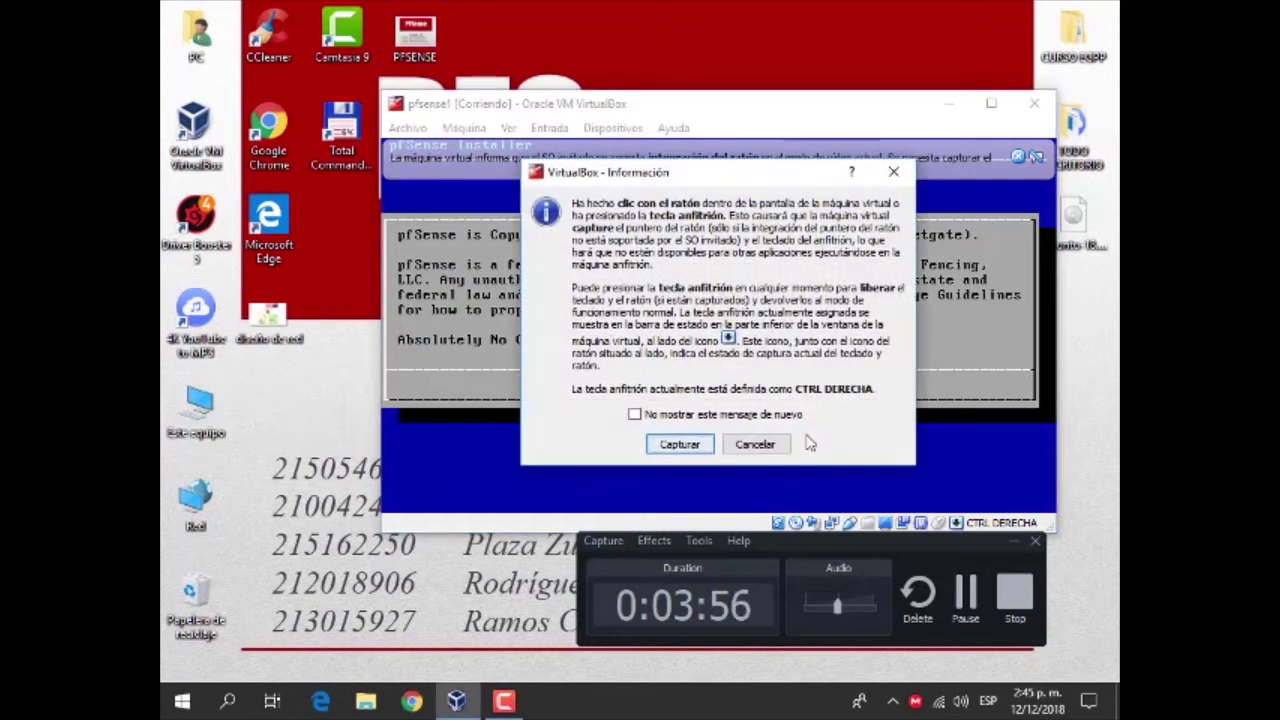
{"action": "left_click", "coordinate": [893, 172]}
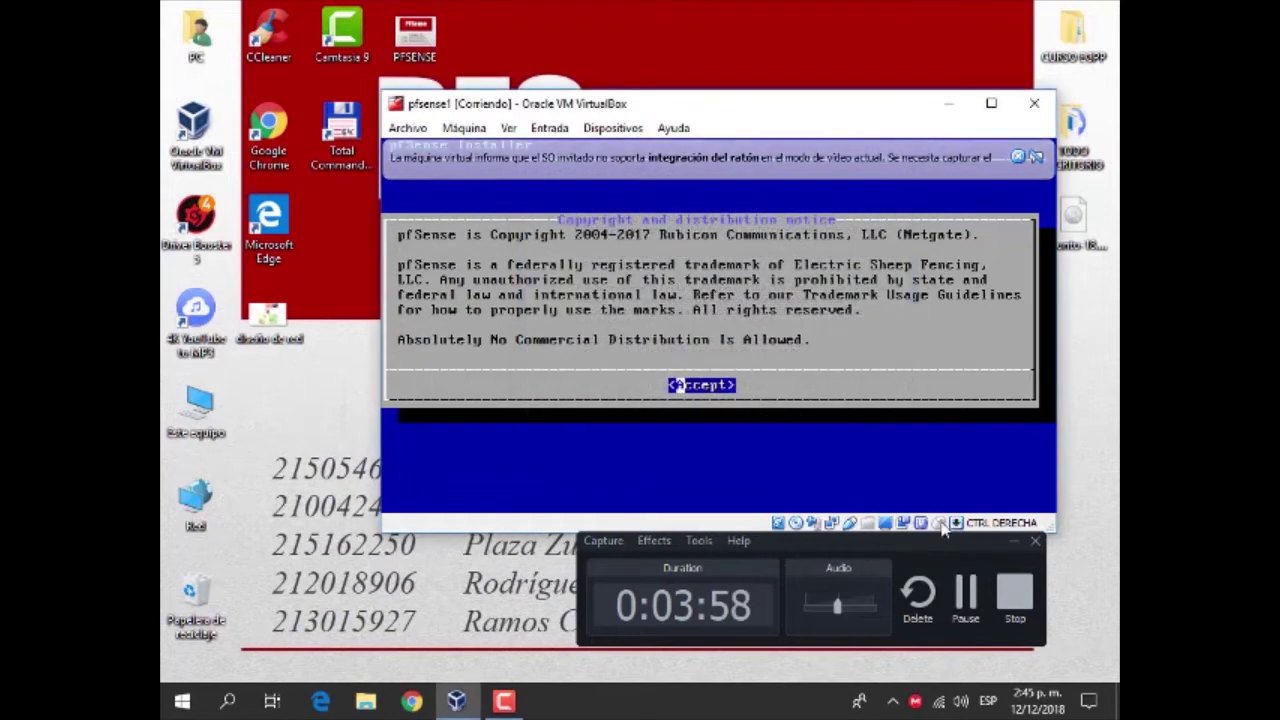
{"action": "left_click", "coordinate": [1013, 540]}
{"action": "key", "text": "Return"}
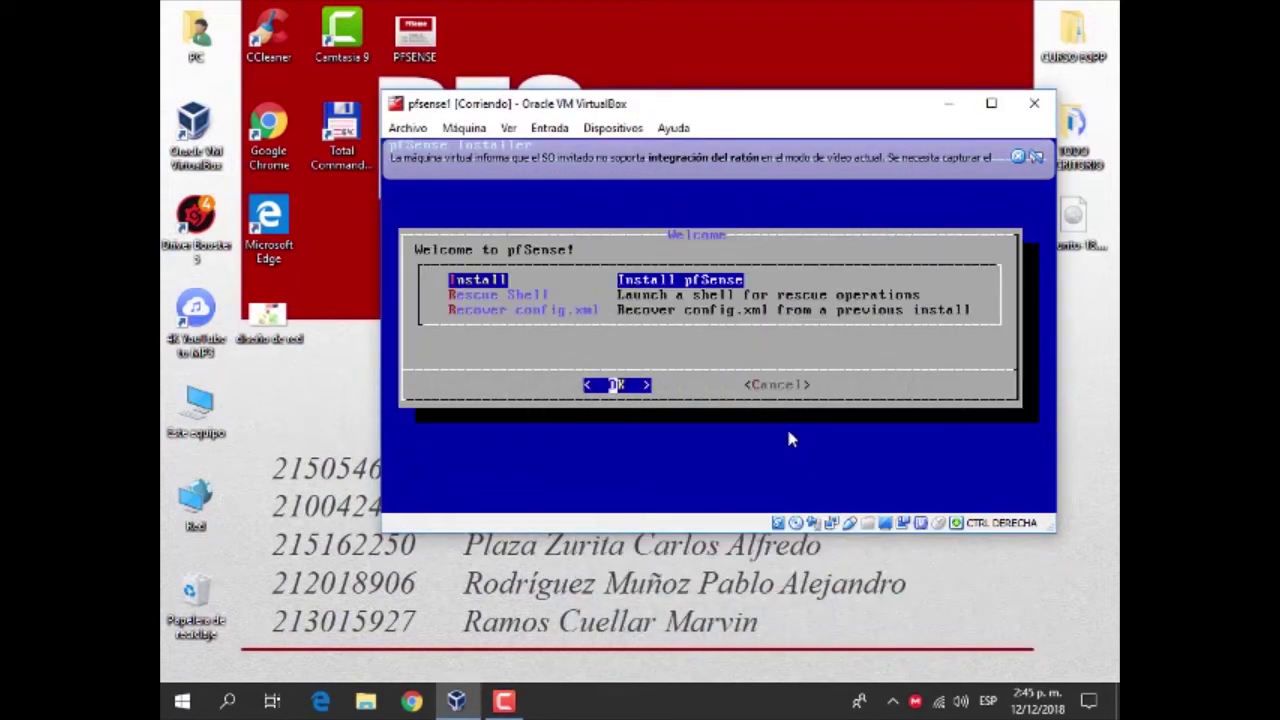
{"action": "key", "text": "Return"}
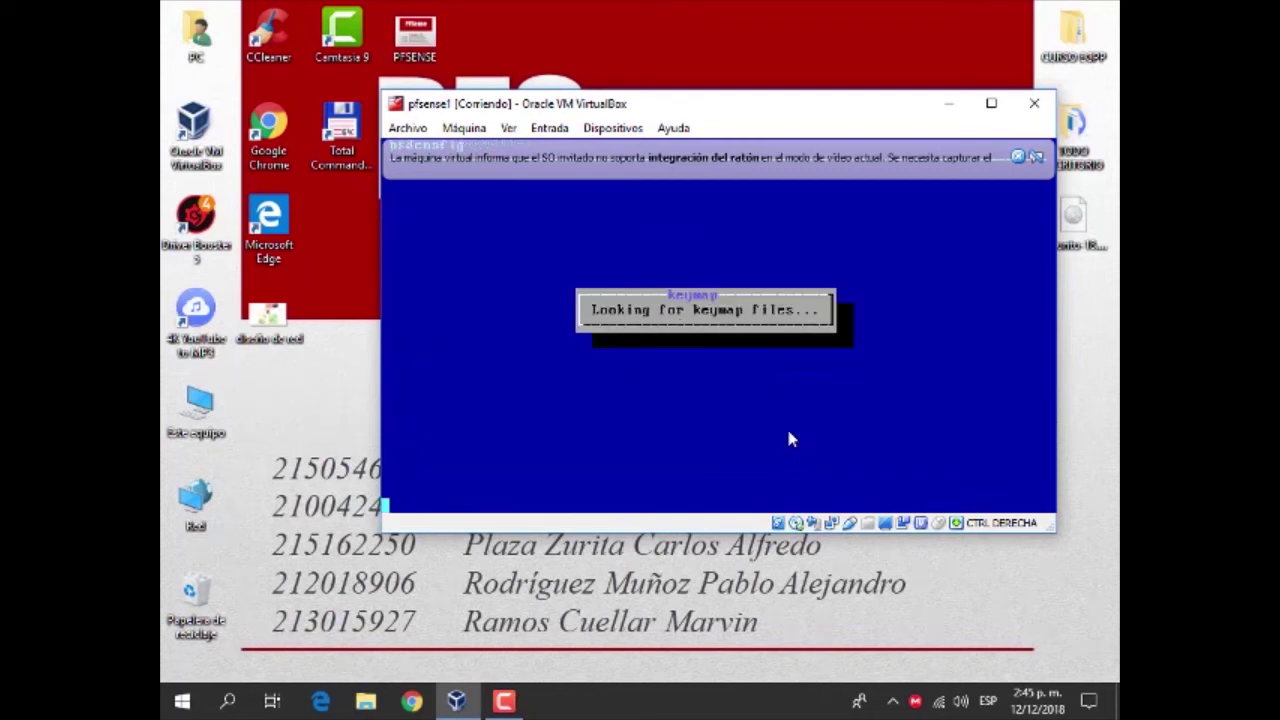
Step: Select the Latin American keymap, continue with latinamerican.kbd, and proceed to the extraction of the pfSense files
{"action": "key", "text": "Down"}
{"action": "key", "text": "Down"}
{"action": "key", "text": "Down"}
{"action": "key", "text": "Down"}
{"action": "key", "text": "Down"}
{"action": "key", "text": "Down"}
{"action": "key", "text": "Down"}
{"action": "key", "text": "Down"}
{"action": "key", "text": "Down"}
{"action": "key", "text": "Down"}
{"action": "key", "text": "Down"}
{"action": "key", "text": "Down"}
{"action": "key", "text": "Down"}
{"action": "key", "text": "Down"}
{"action": "key", "text": "Down"}
{"action": "key", "text": "Down"}
{"action": "key", "text": "Down"}
{"action": "key", "text": "Down"}
{"action": "key", "text": "Down"}
{"action": "key", "text": "Down"}
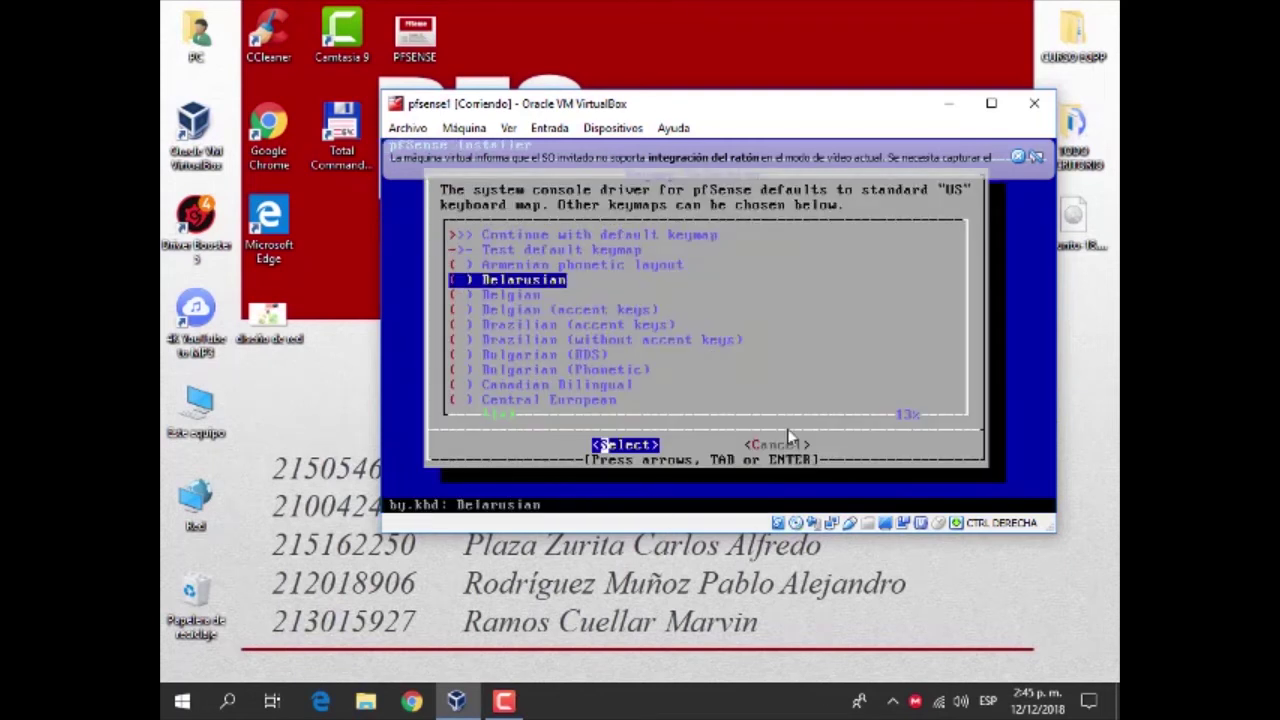
{"action": "key", "text": "Down"}
{"action": "key", "text": "Down"}
{"action": "key", "text": "Down"}
{"action": "key", "text": "Down"}
{"action": "key", "text": "Down"}
{"action": "key", "text": "Down"}
{"action": "key", "text": "Down"}
{"action": "key", "text": "Down"}
{"action": "key", "text": "Down"}
{"action": "key", "text": "Down"}
{"action": "key", "text": "Down"}
{"action": "key", "text": "Down"}
{"action": "key", "text": "Down"}
{"action": "key", "text": "Down"}
{"action": "key", "text": "Down"}
{"action": "key", "text": "Down"}
{"action": "key", "text": "Down"}
{"action": "key", "text": "Down"}
{"action": "key", "text": "Down"}
{"action": "key", "text": "Down"}
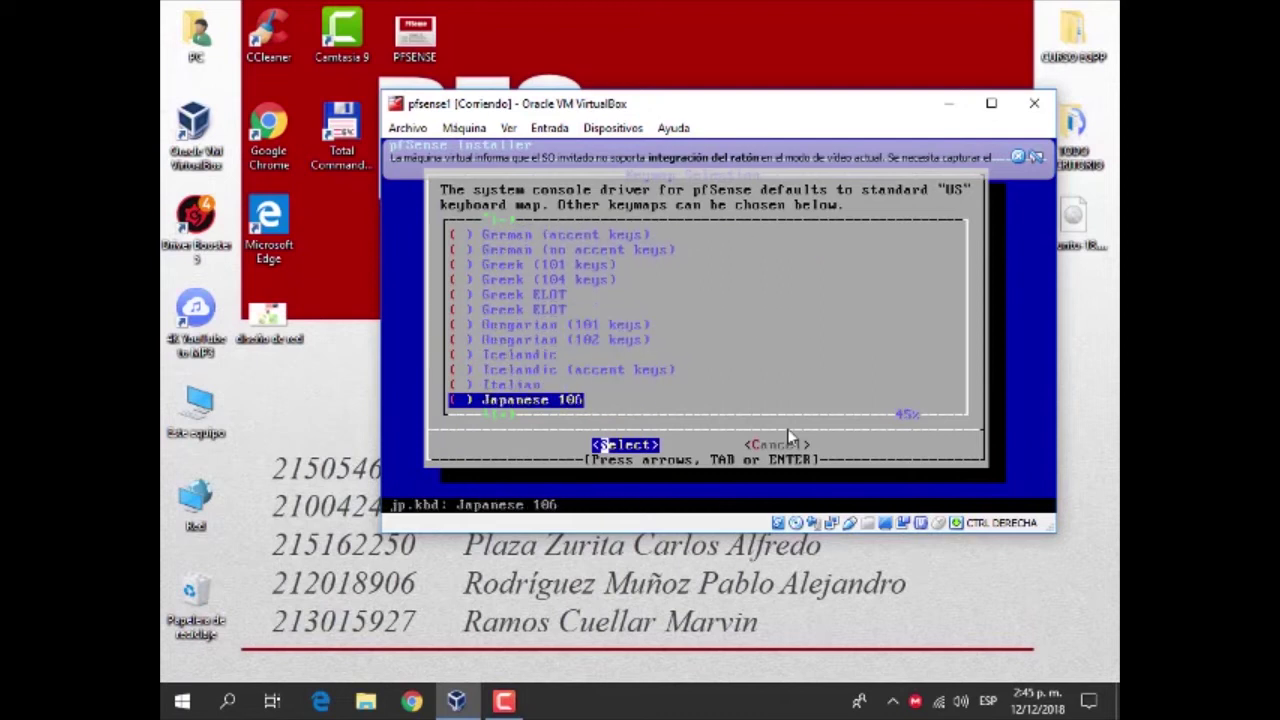
{"action": "key", "text": "Up"}
{"action": "key", "text": "Up"}
{"action": "key", "text": "Up"}
{"action": "key", "text": "Up"}
{"action": "key", "text": "Up"}
{"action": "key", "text": "Up"}
{"action": "key", "text": "Up"}
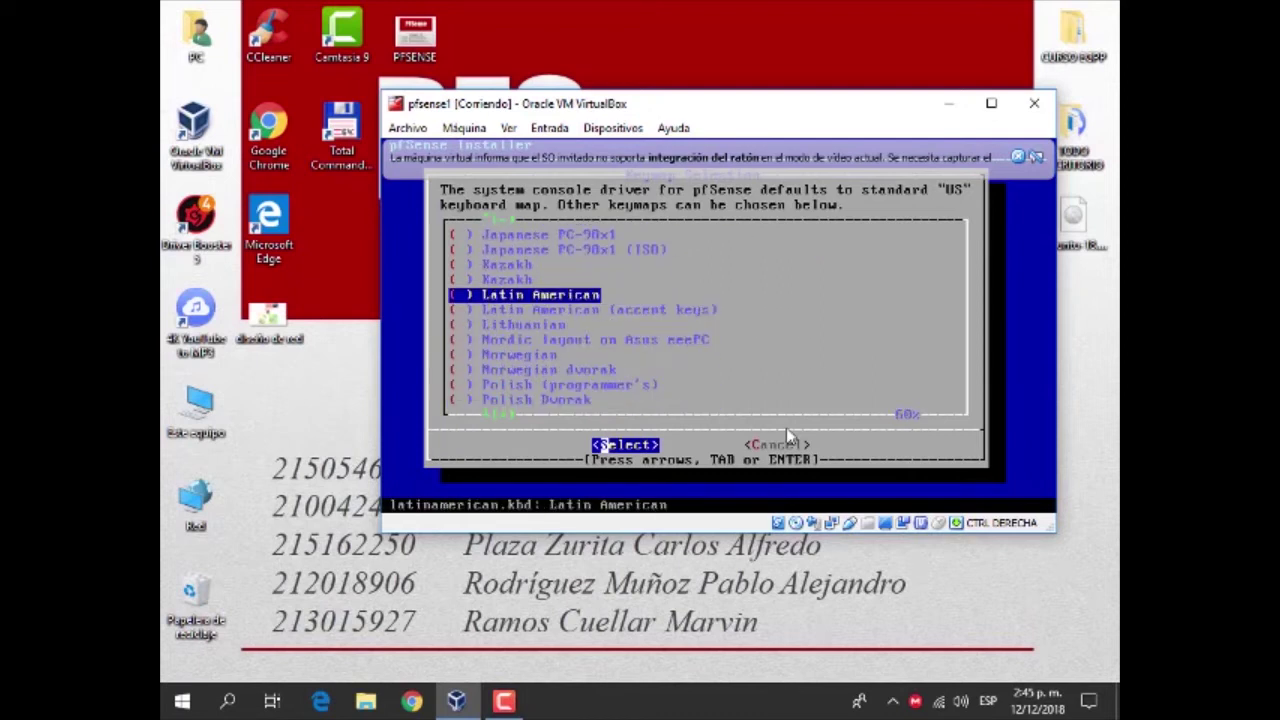
{"action": "key", "text": "Return"}
{"action": "key", "text": "Up"}
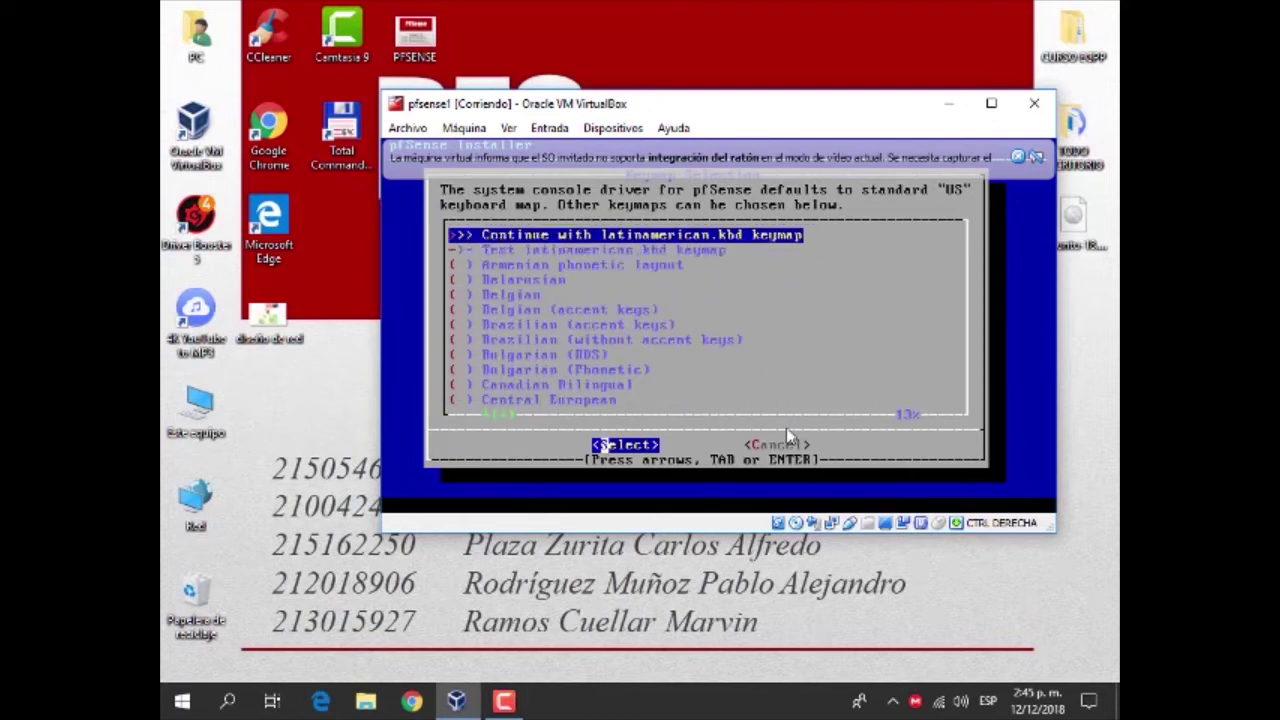
{"action": "key", "text": "Return"}
{"action": "key", "text": "Return"}
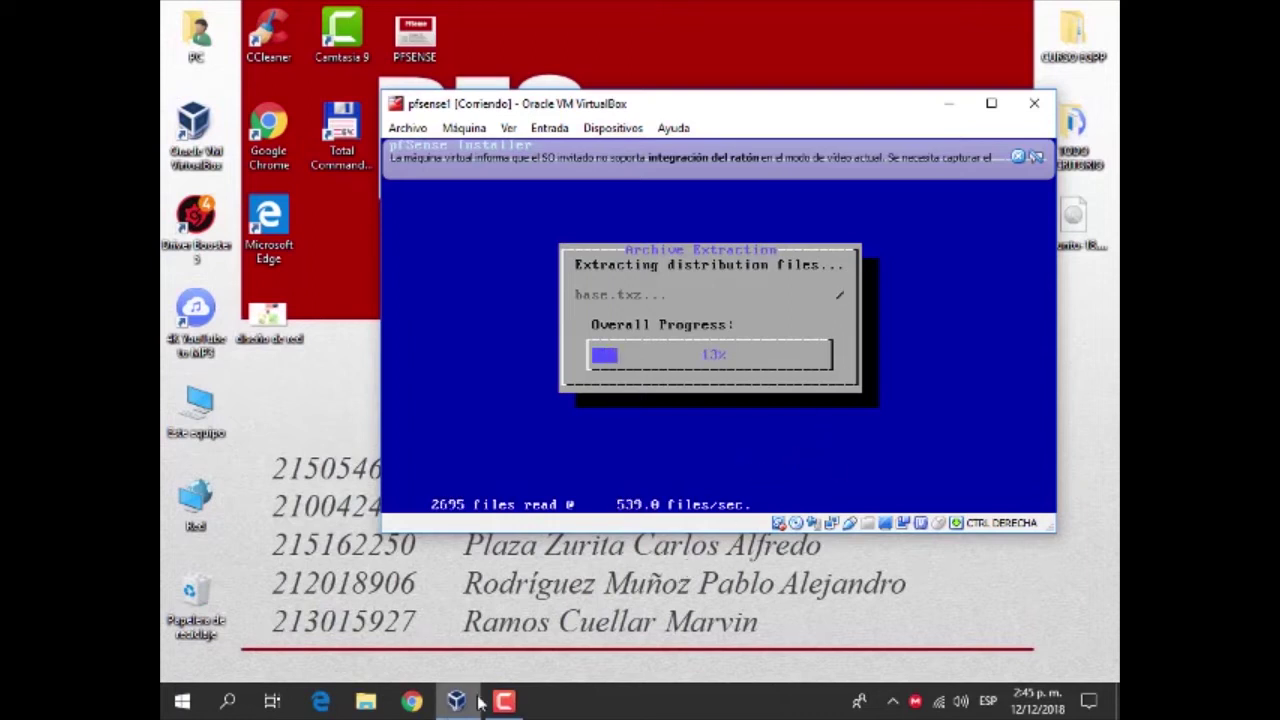
Step: Look up the disc removal option for the IDE primario esclavo optical drive while the files are being extracted
{"action": "left_click_drag", "start_coordinate": [560, 104], "coordinate": [553, 70]}
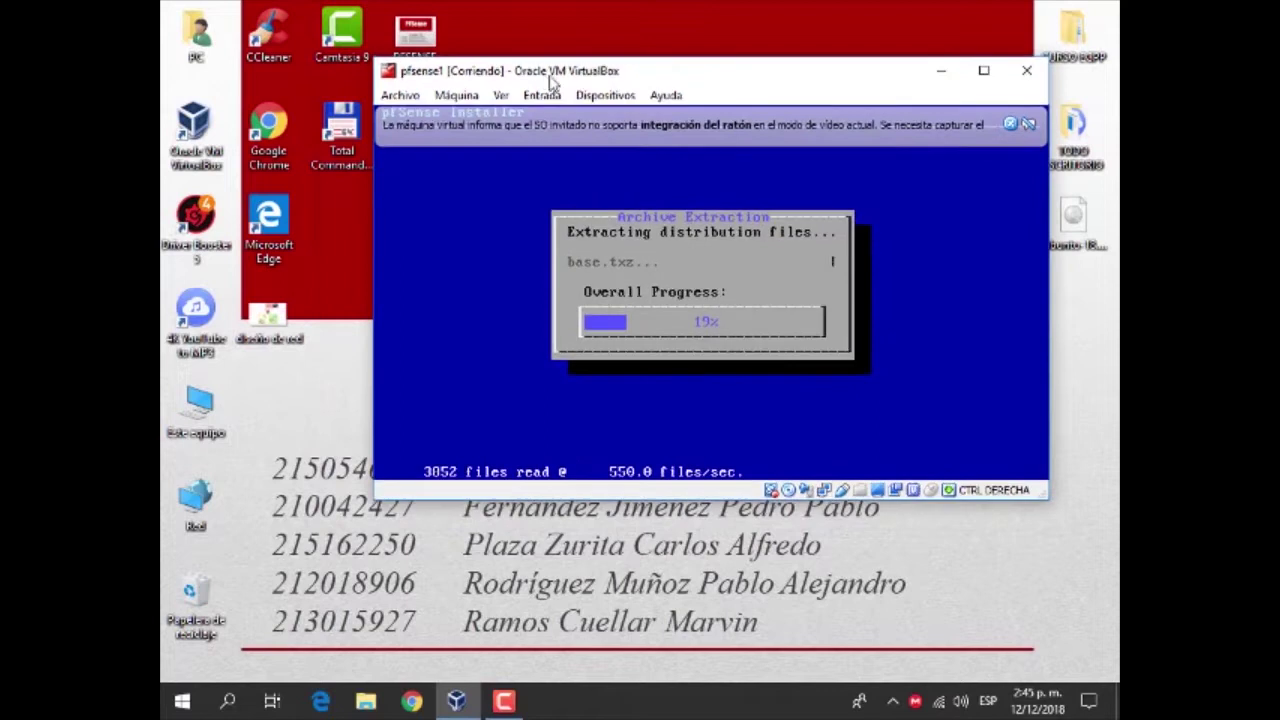
{"action": "left_click_drag", "start_coordinate": [900, 80], "coordinate": [881, 150]}
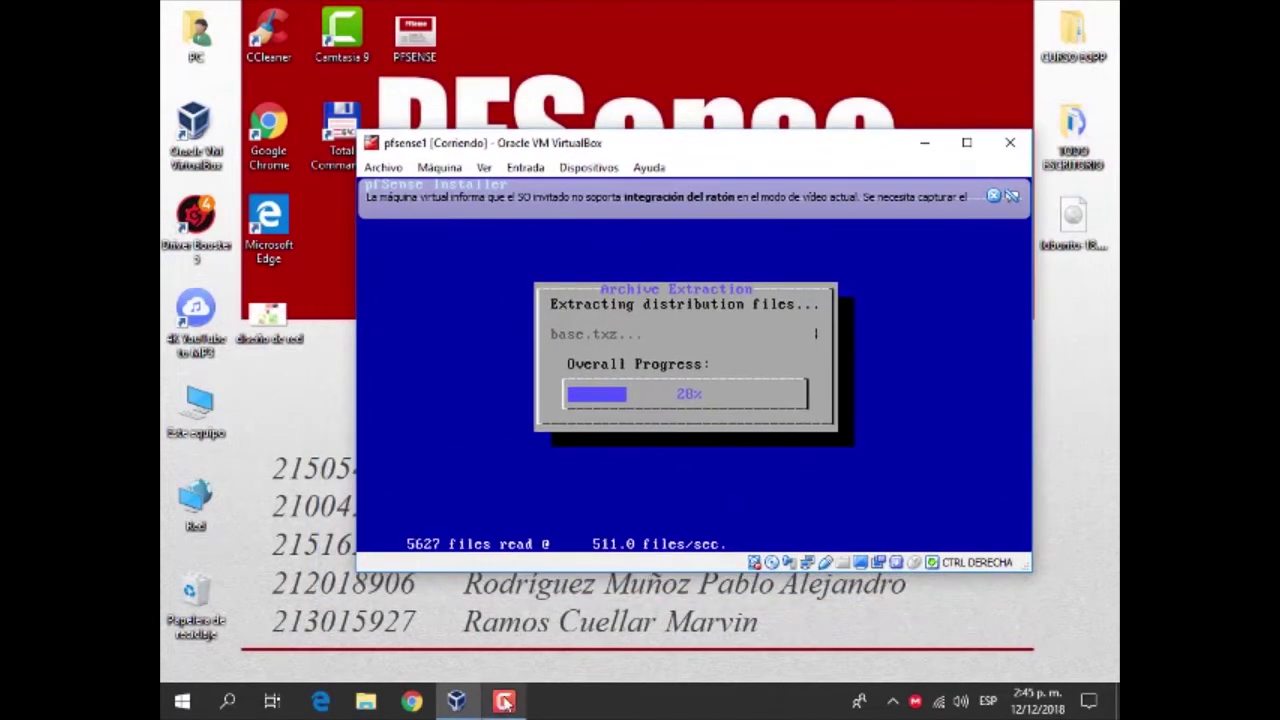
{"action": "left_click", "coordinate": [537, 169]}
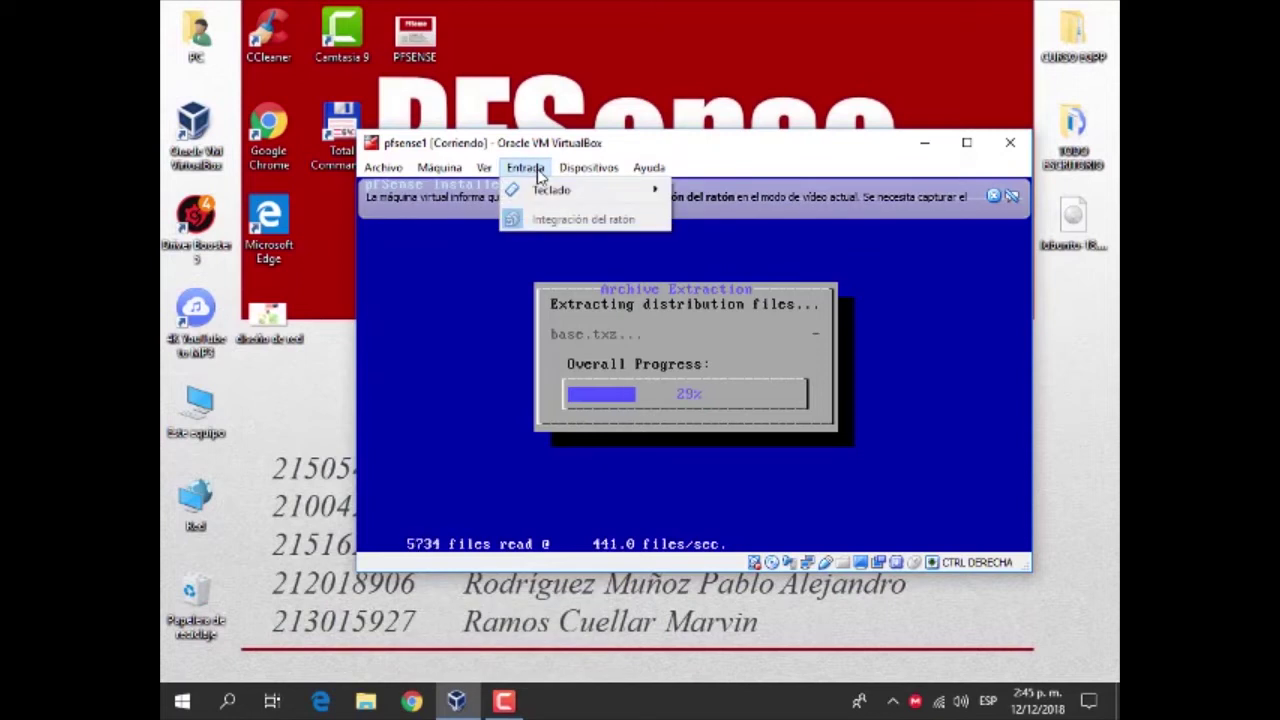
{"action": "mouse_move", "coordinate": [578, 172]}
{"action": "mouse_move", "coordinate": [487, 170]}
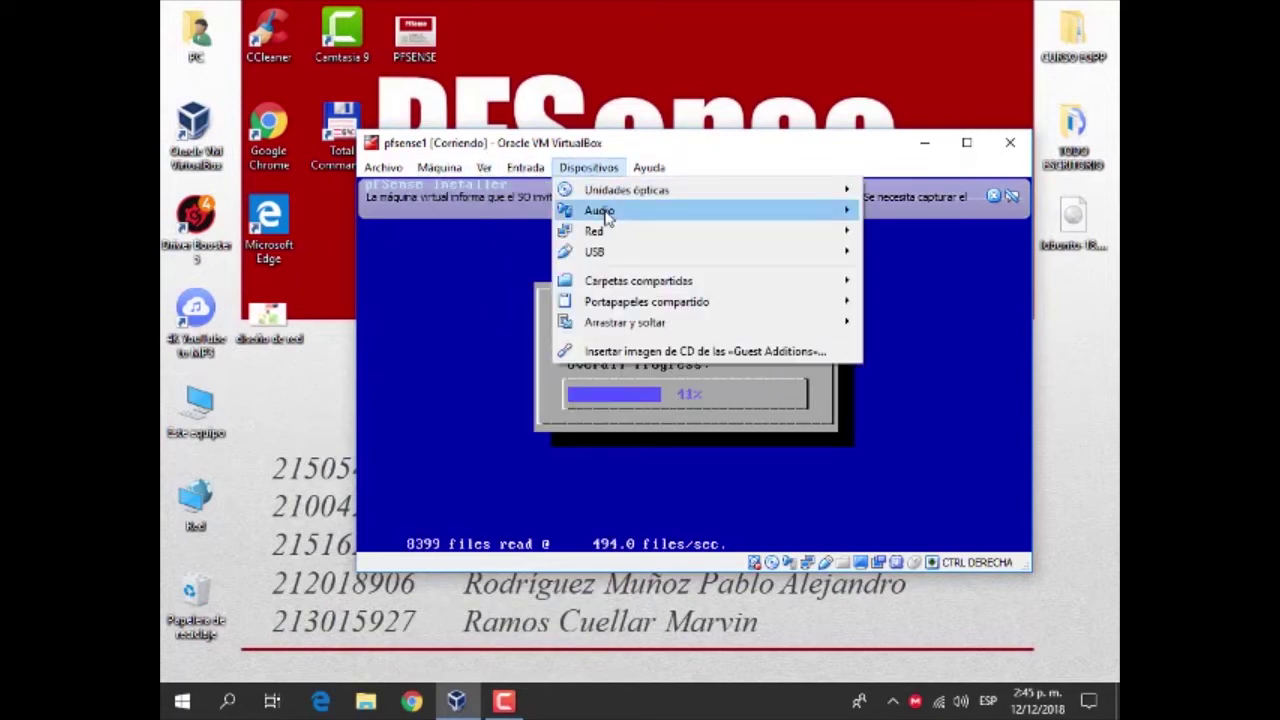
{"action": "mouse_move", "coordinate": [738, 194]}
{"action": "mouse_move", "coordinate": [968, 210]}
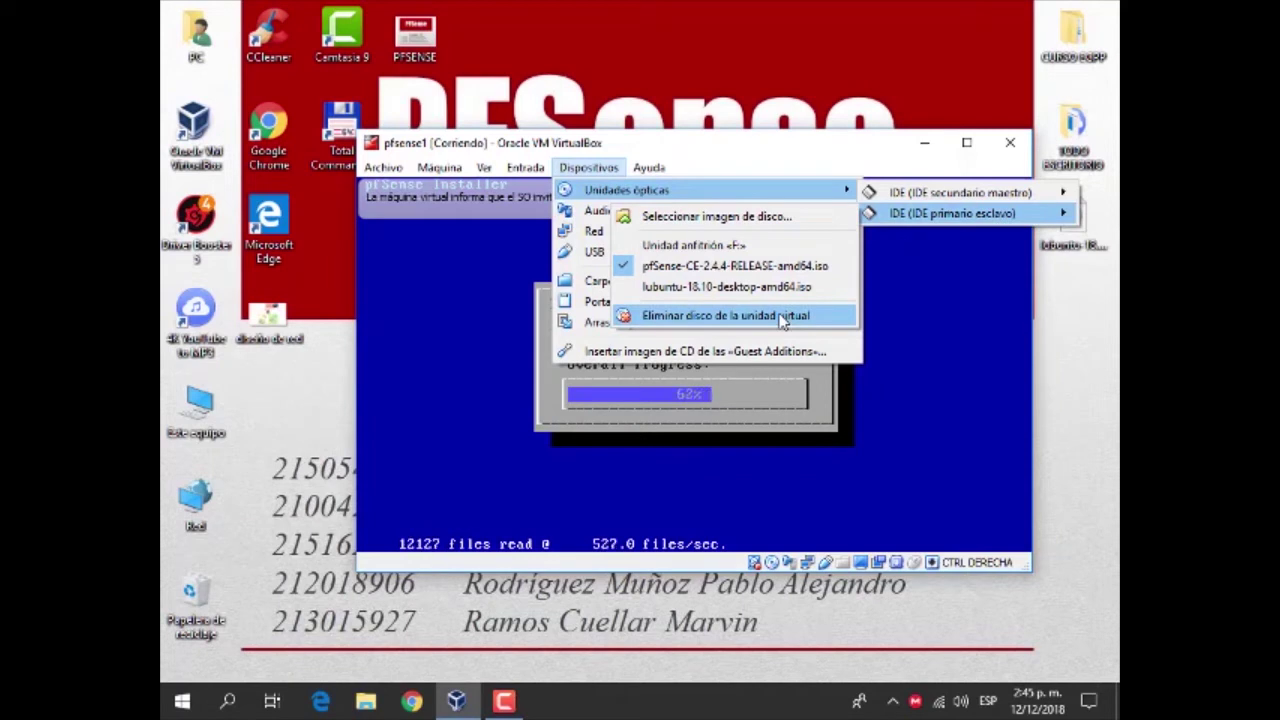
{"action": "left_click", "coordinate": [467, 313]}
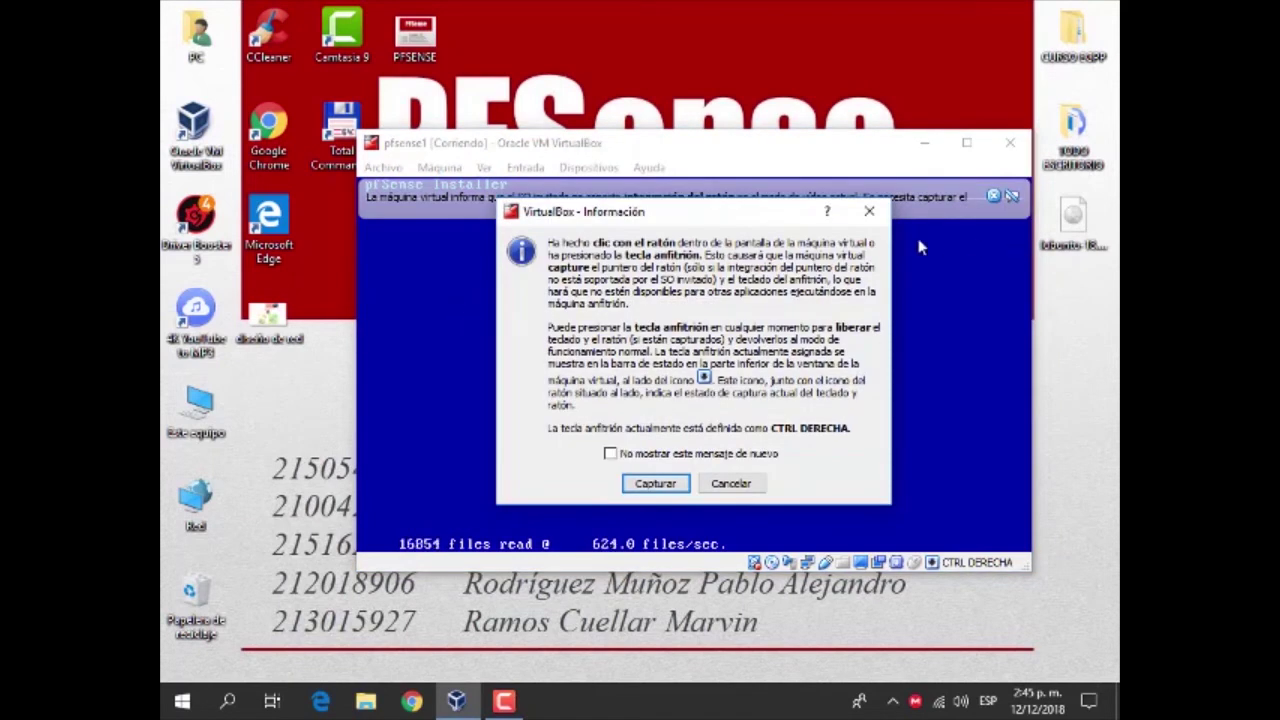
{"action": "left_click", "coordinate": [869, 211]}
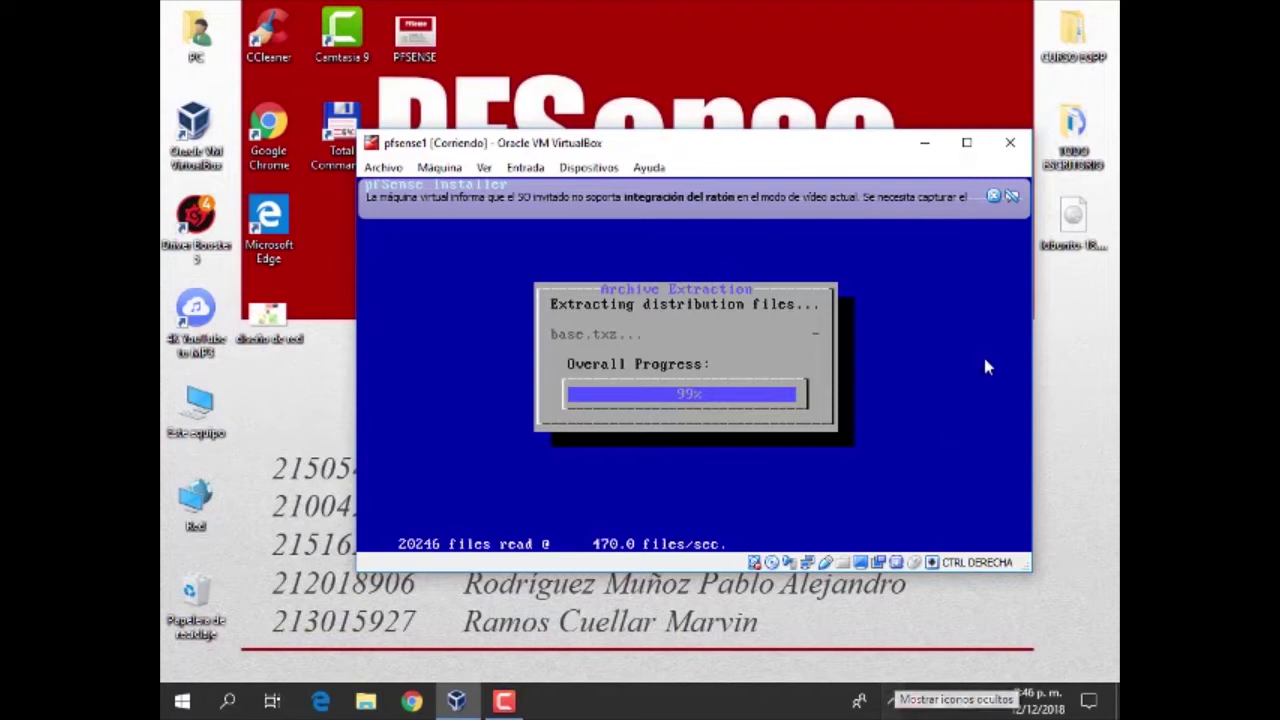
Step: Dismiss the mouse integration notice and close the mouse capture message without capturing the pointer
{"action": "left_click", "coordinate": [993, 196]}
{"action": "left_click", "coordinate": [990, 188]}
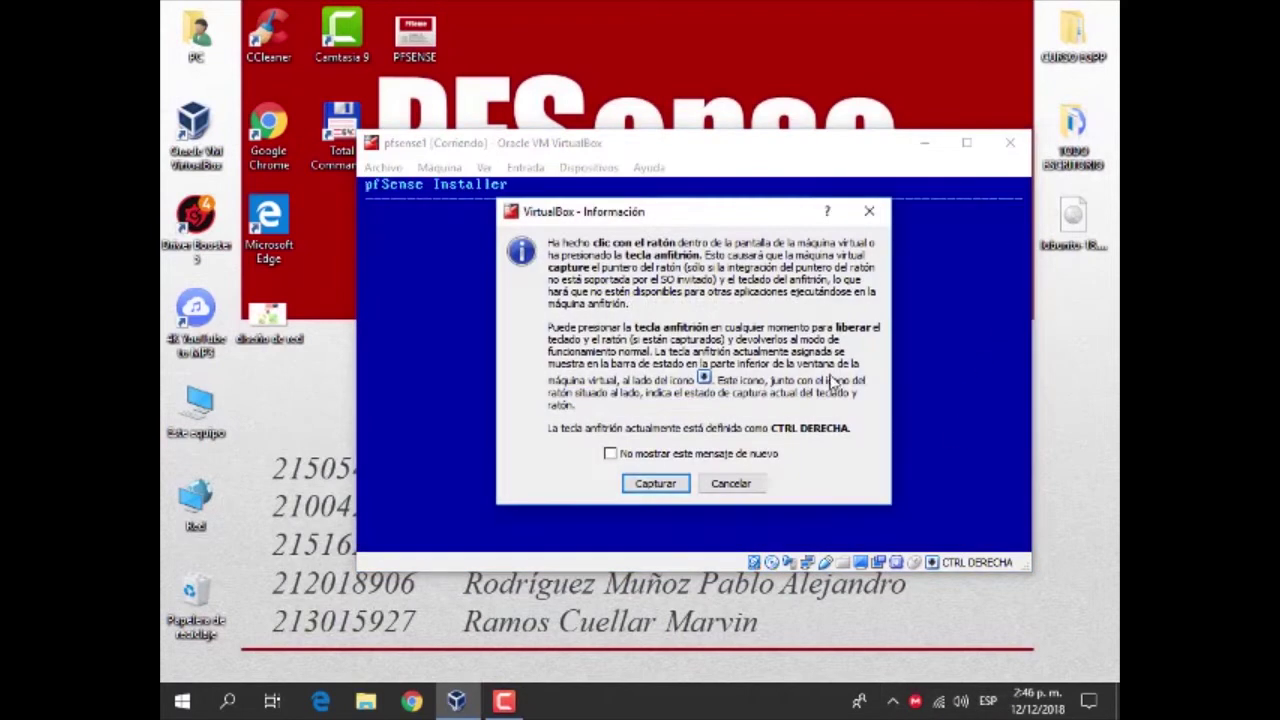
{"action": "left_click", "coordinate": [869, 211]}
Step: Decline opening a shell for final manual modifications and reboot into the installed pfSense system
{"action": "key", "text": "Left"}
{"action": "key", "text": "Right"}
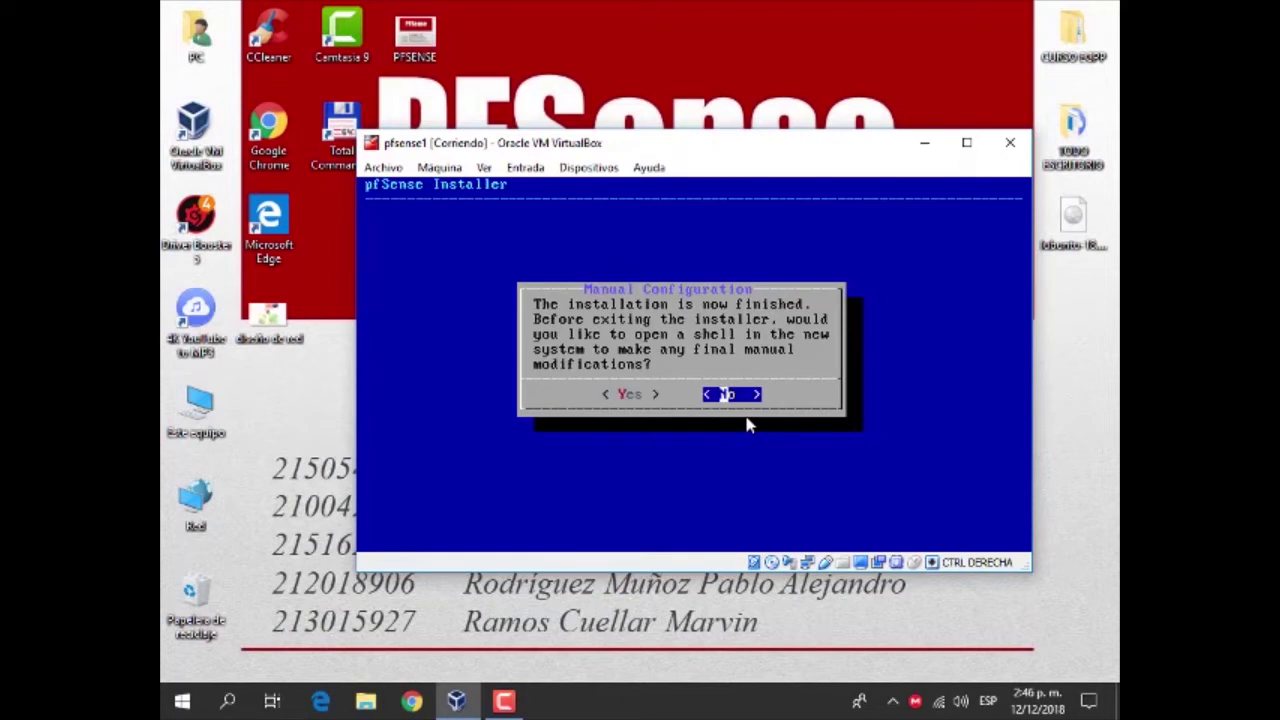
{"action": "key", "text": "Return"}
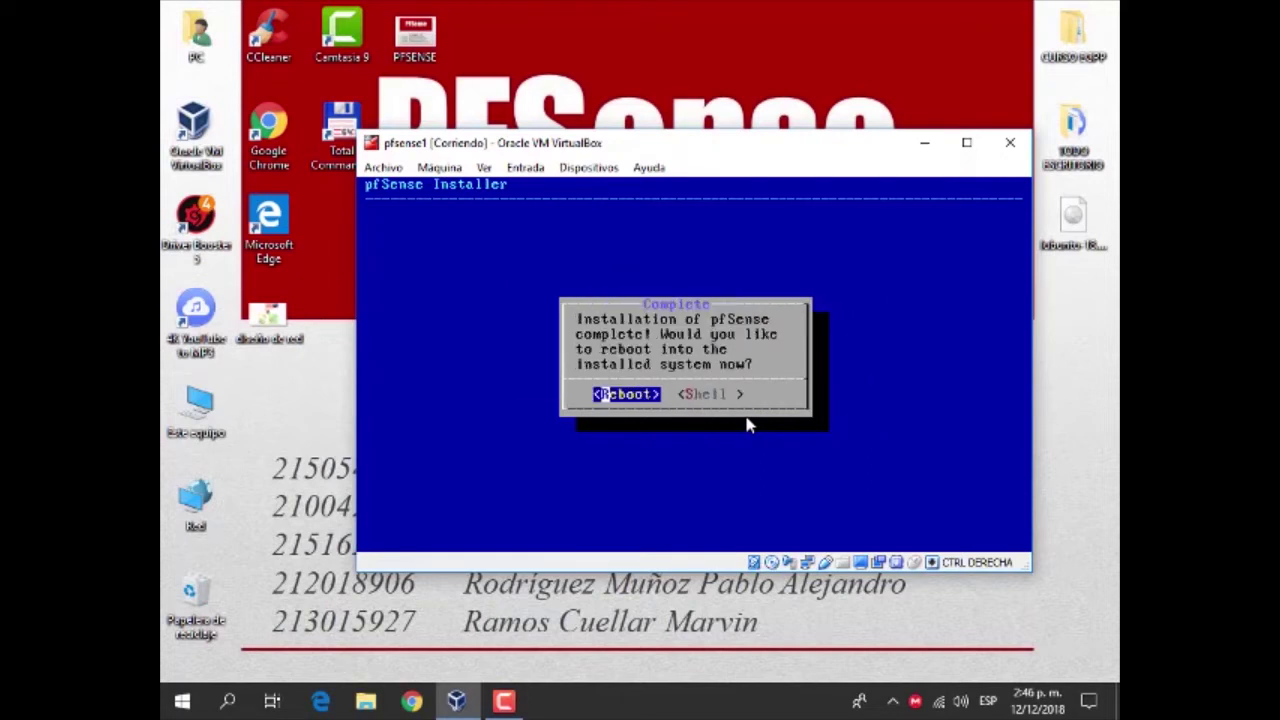
{"action": "key", "text": "Return"}
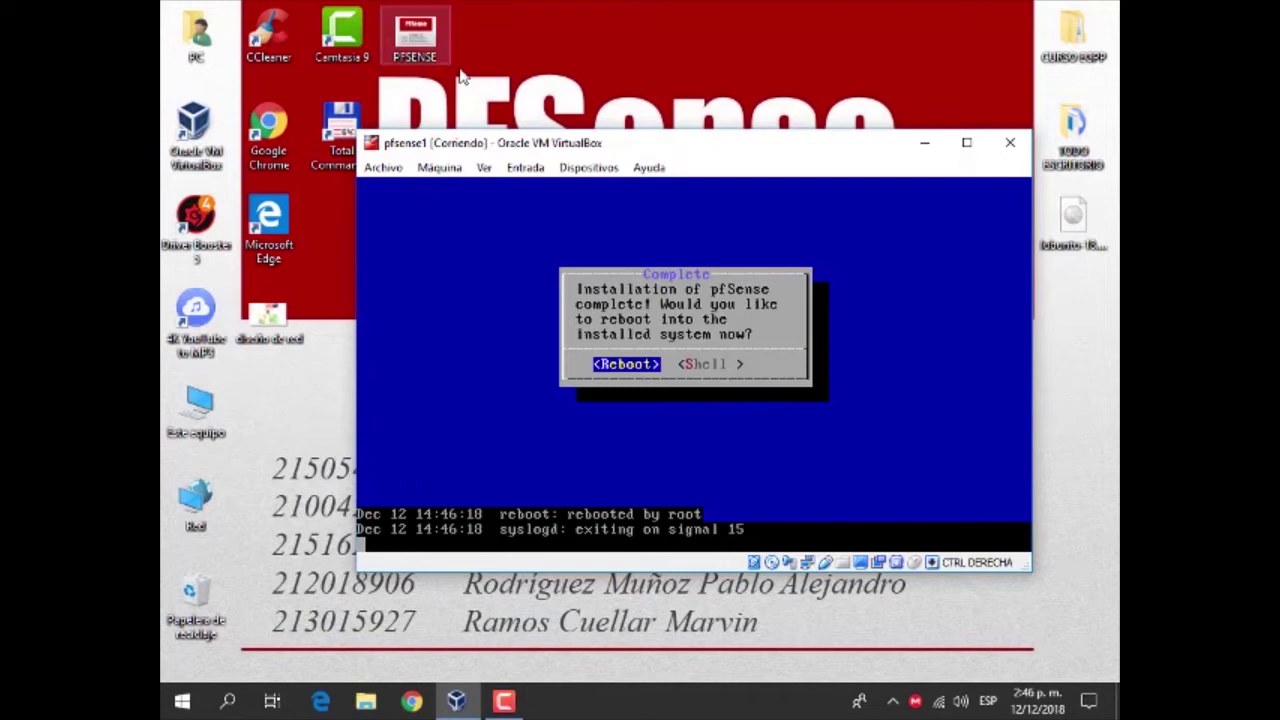
Step: Remove the pfSense-CE-2.4.4-RELEASE-amd64.iso disc from the IDE primario esclavo virtual optical drive while the machine reboots
{"action": "left_click", "coordinate": [588, 168]}
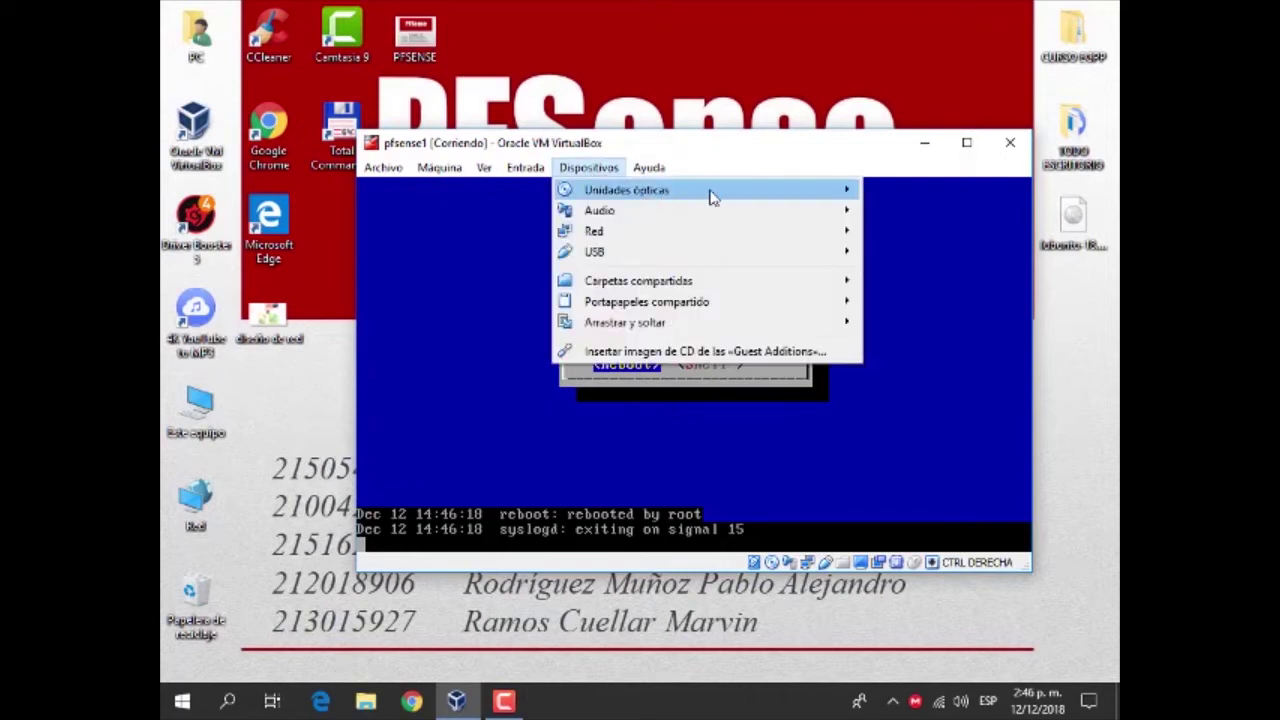
{"action": "mouse_move", "coordinate": [858, 192]}
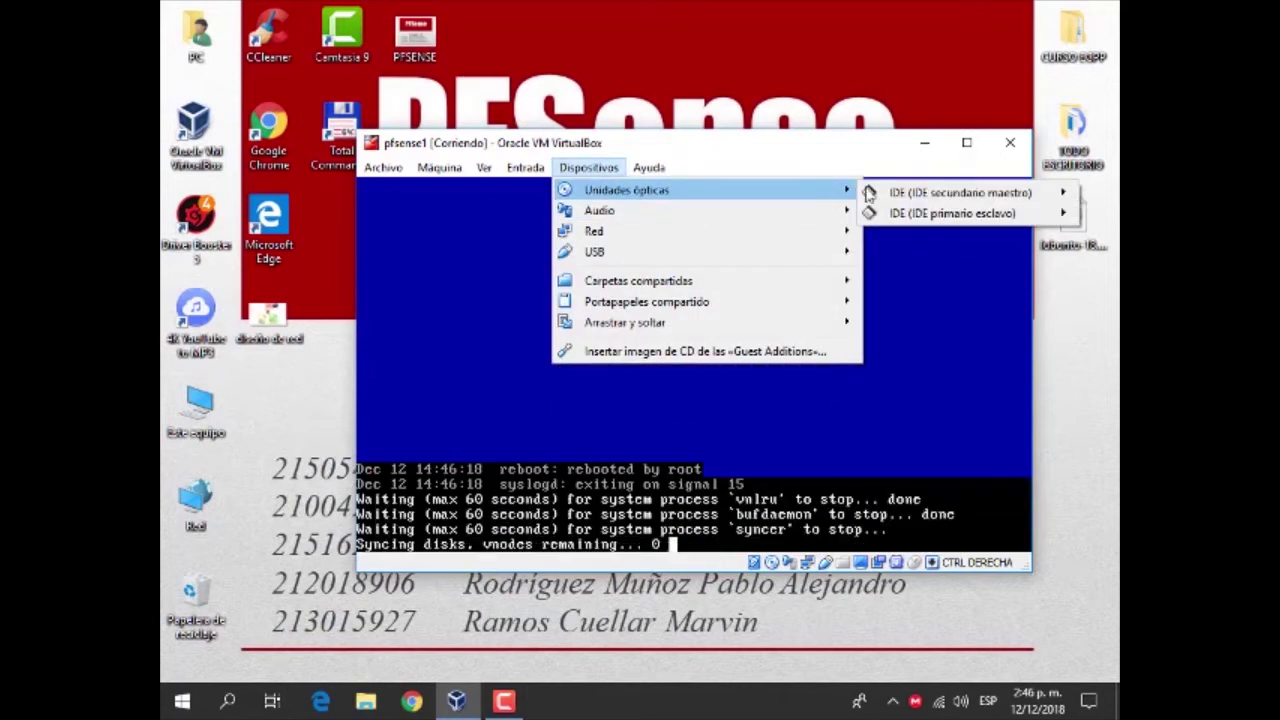
{"action": "mouse_move", "coordinate": [926, 196]}
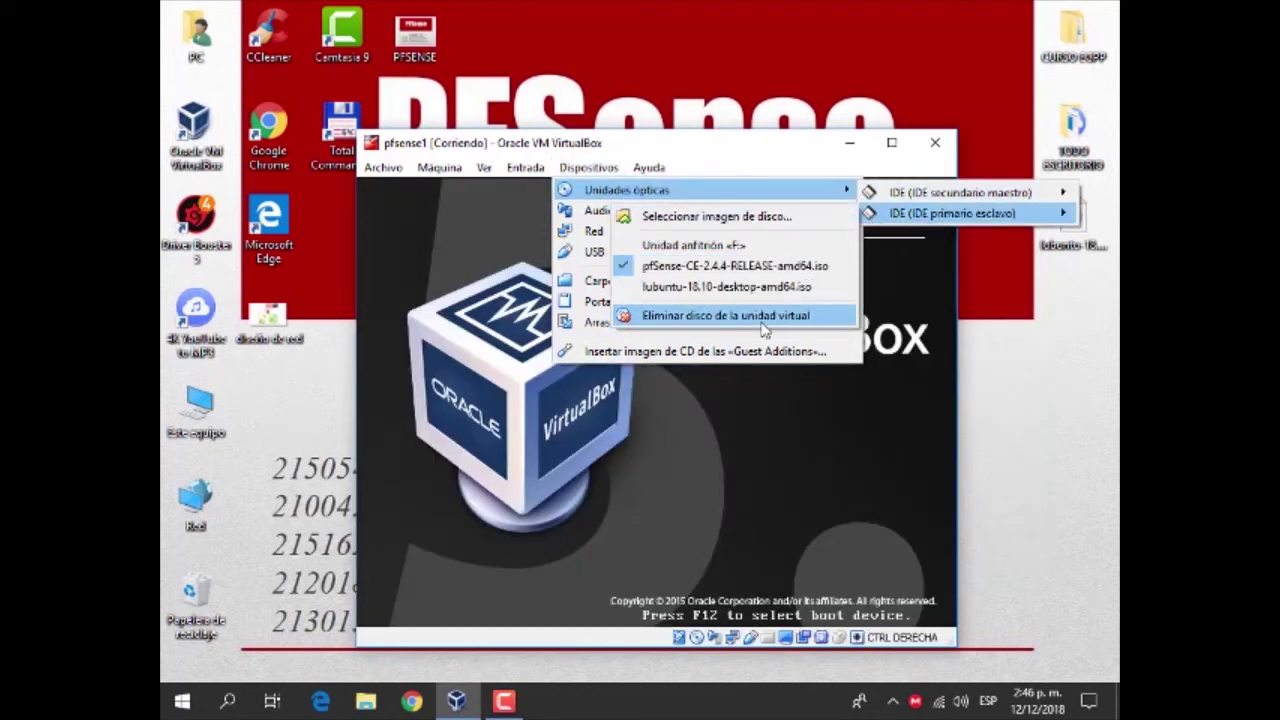
{"action": "left_click", "coordinate": [765, 318]}
Step: Check the disc selection of the IDE primario esclavo optical drive, leaving the pointer uncaptured
{"action": "left_click", "coordinate": [589, 168]}
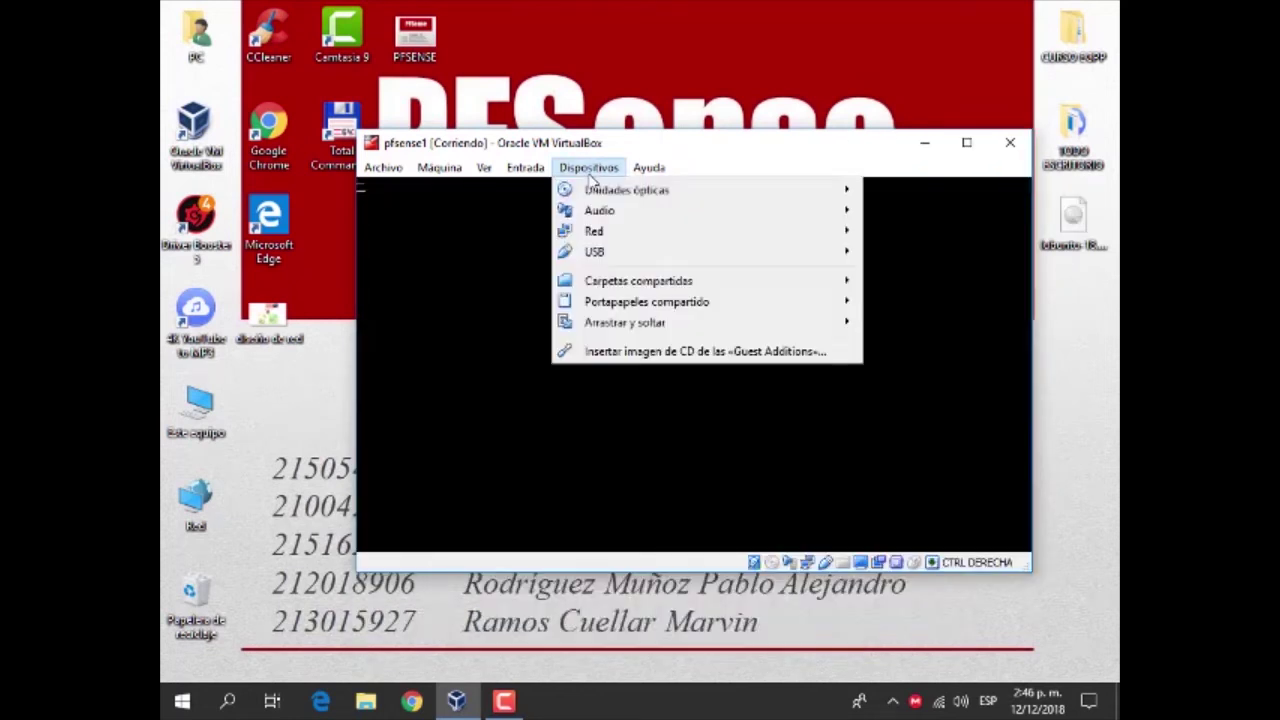
{"action": "mouse_move", "coordinate": [780, 205]}
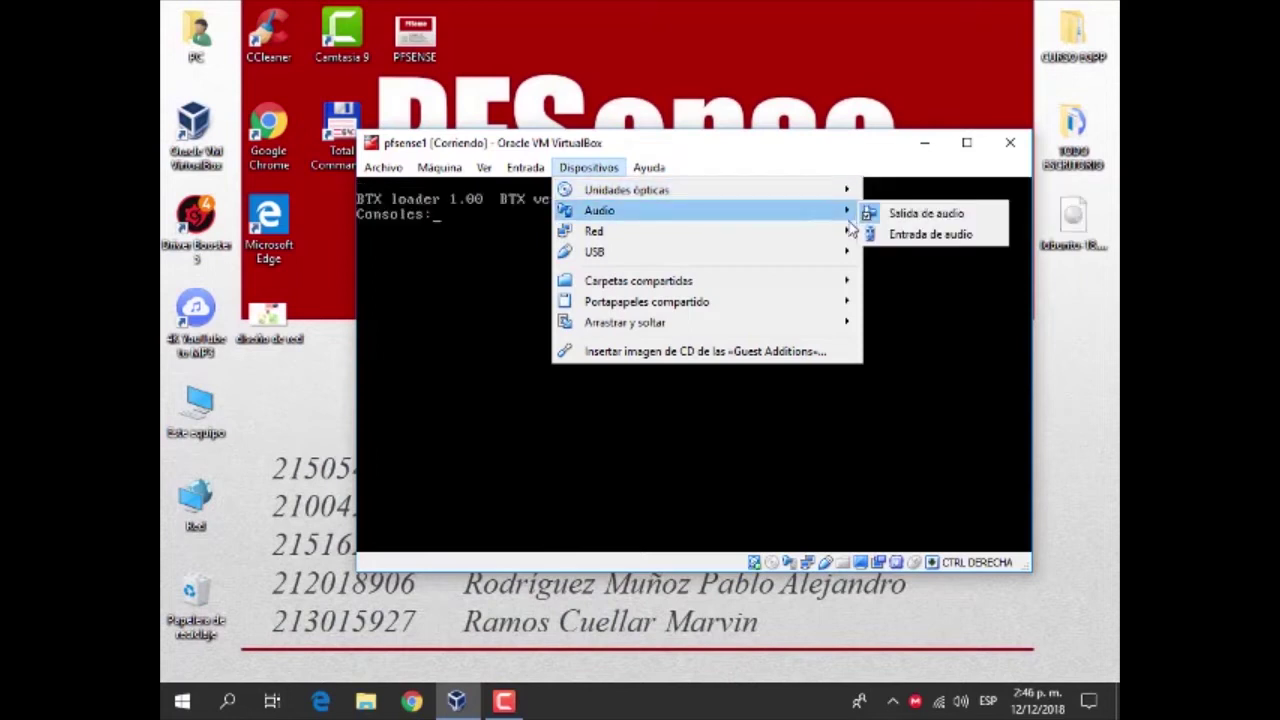
{"action": "mouse_move", "coordinate": [904, 216]}
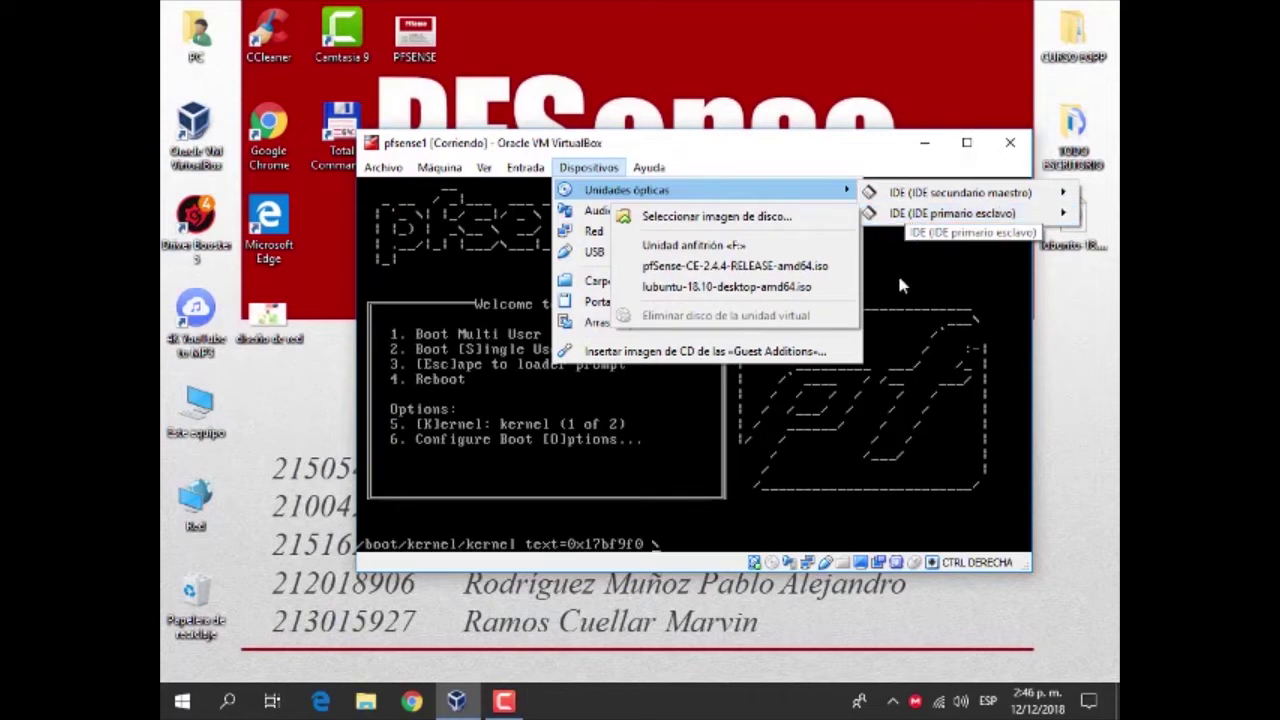
{"action": "left_click", "coordinate": [925, 414]}
{"action": "left_click", "coordinate": [867, 213]}
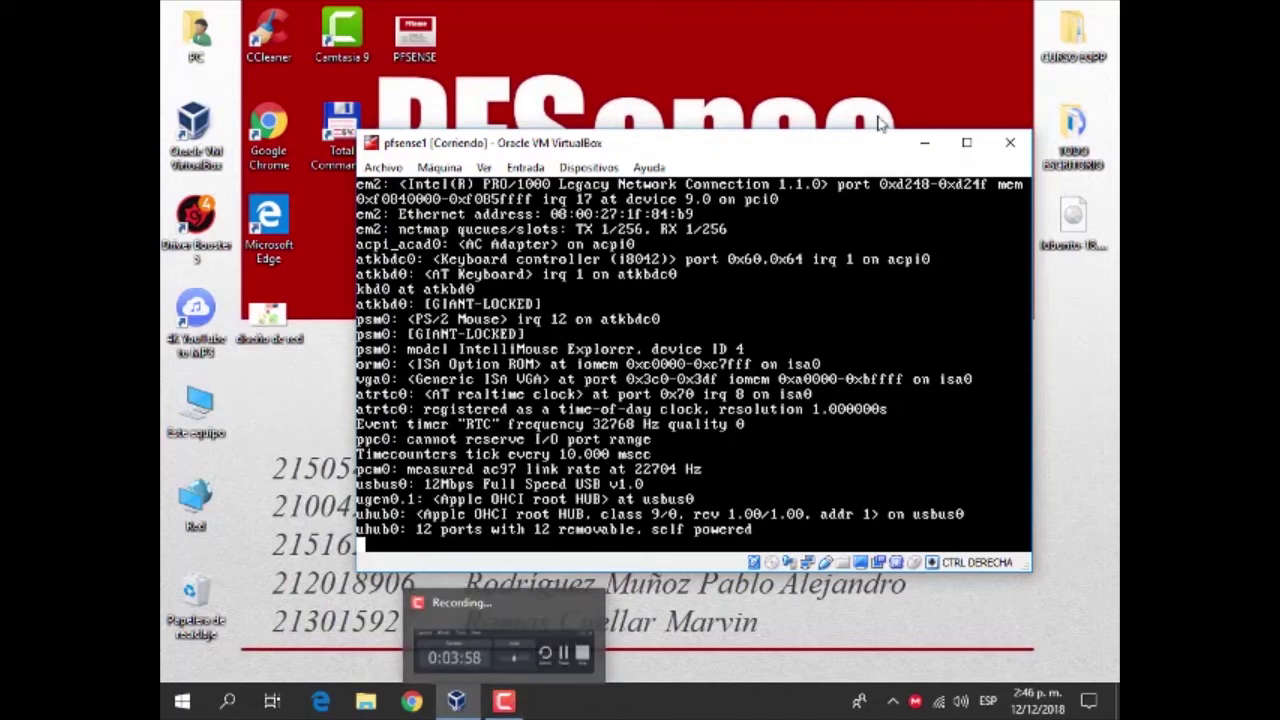
{"action": "left_click_drag", "start_coordinate": [855, 148], "coordinate": [855, 110]}
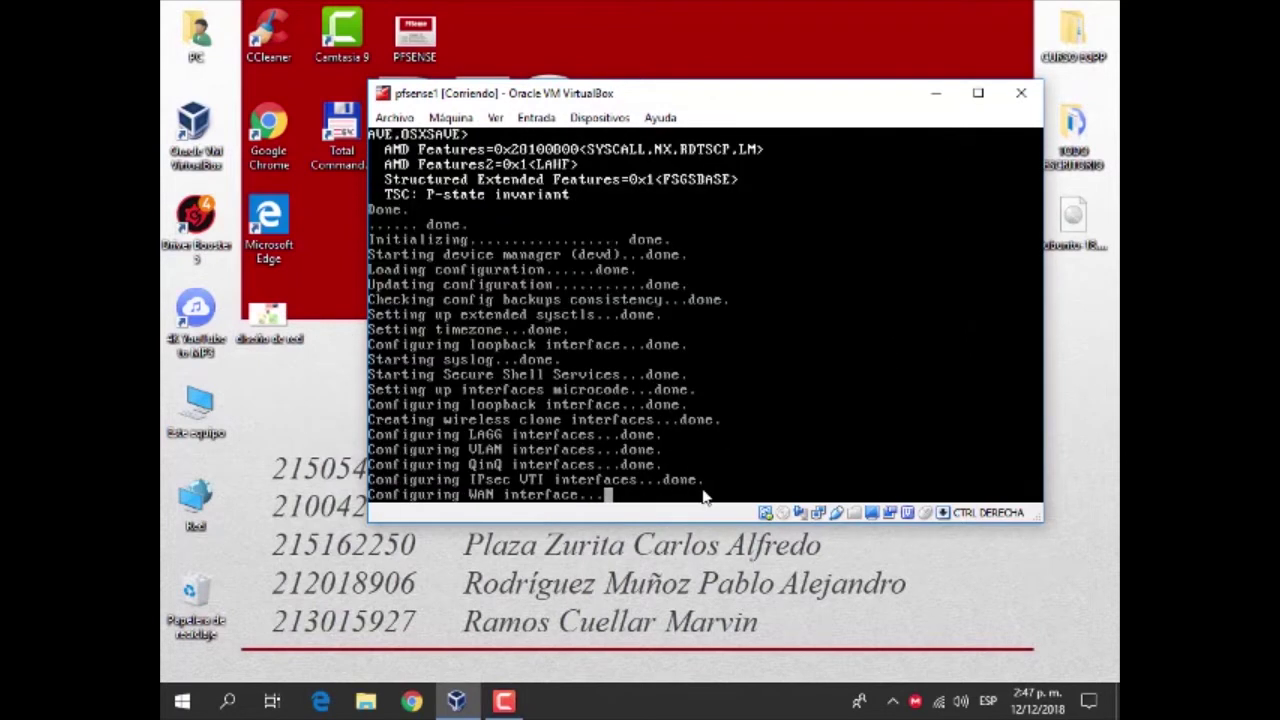
{"action": "left_click_drag", "start_coordinate": [660, 100], "coordinate": [636, 84]}
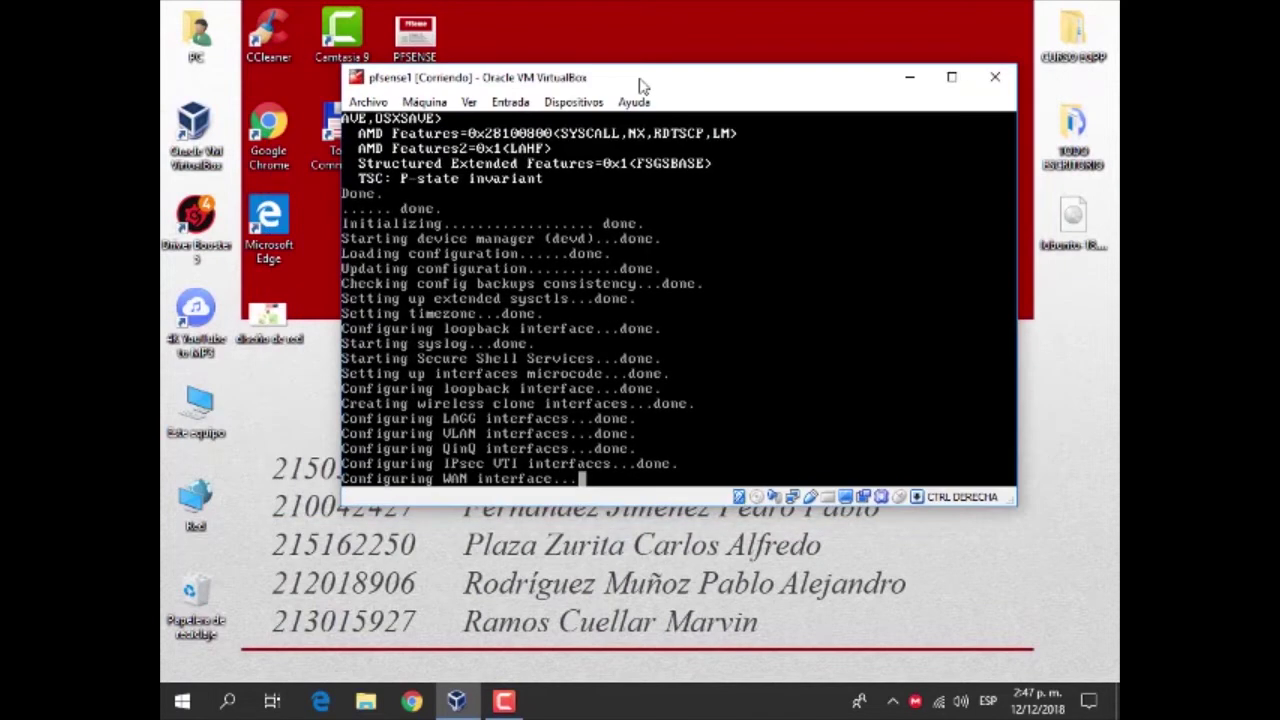
{"action": "left_click", "coordinate": [893, 700]}
{"action": "right_click", "coordinate": [886, 577]}
{"action": "left_click", "coordinate": [1005, 360]}
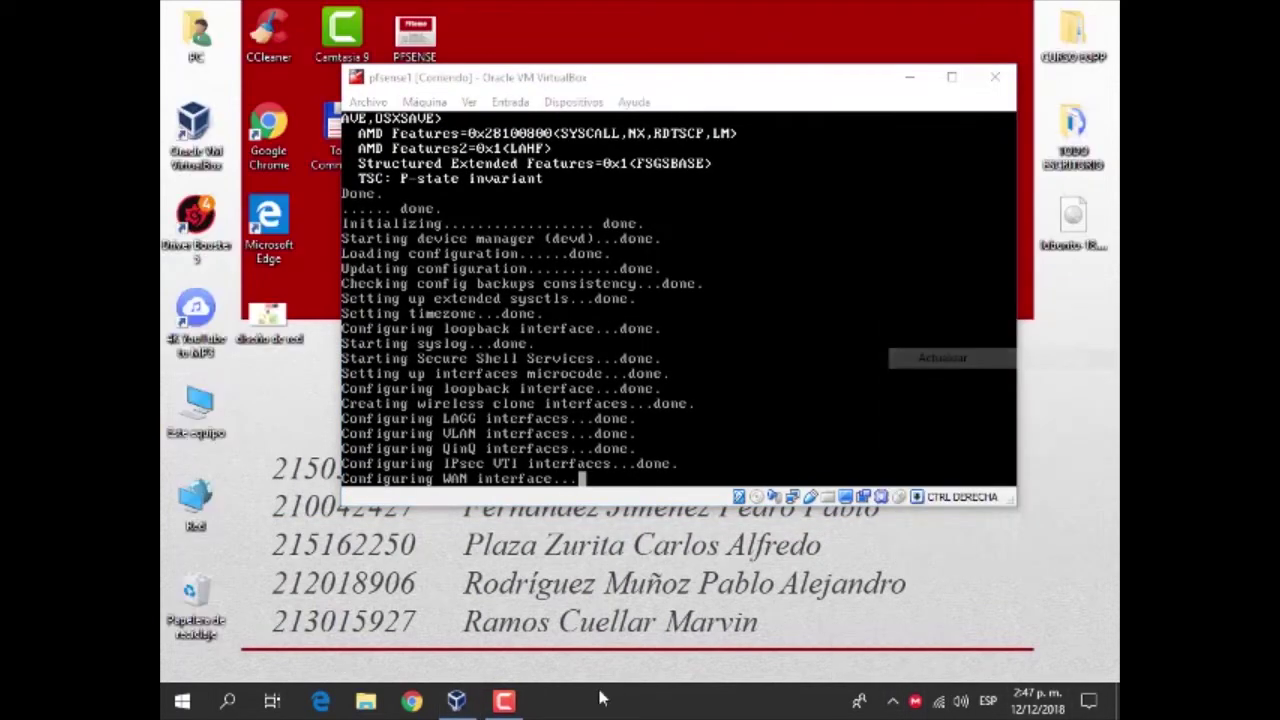
{"action": "mouse_move", "coordinate": [460, 708]}
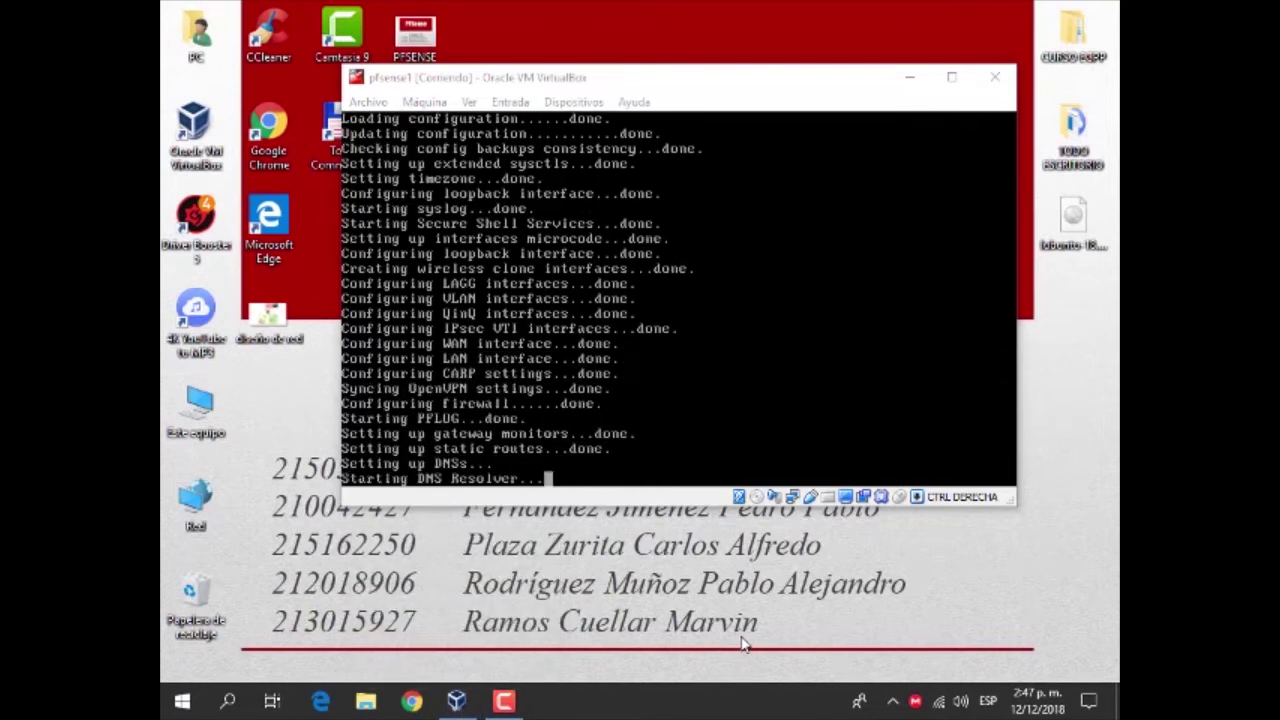
{"action": "left_click", "coordinate": [893, 701]}
{"action": "left_click", "coordinate": [893, 664]}
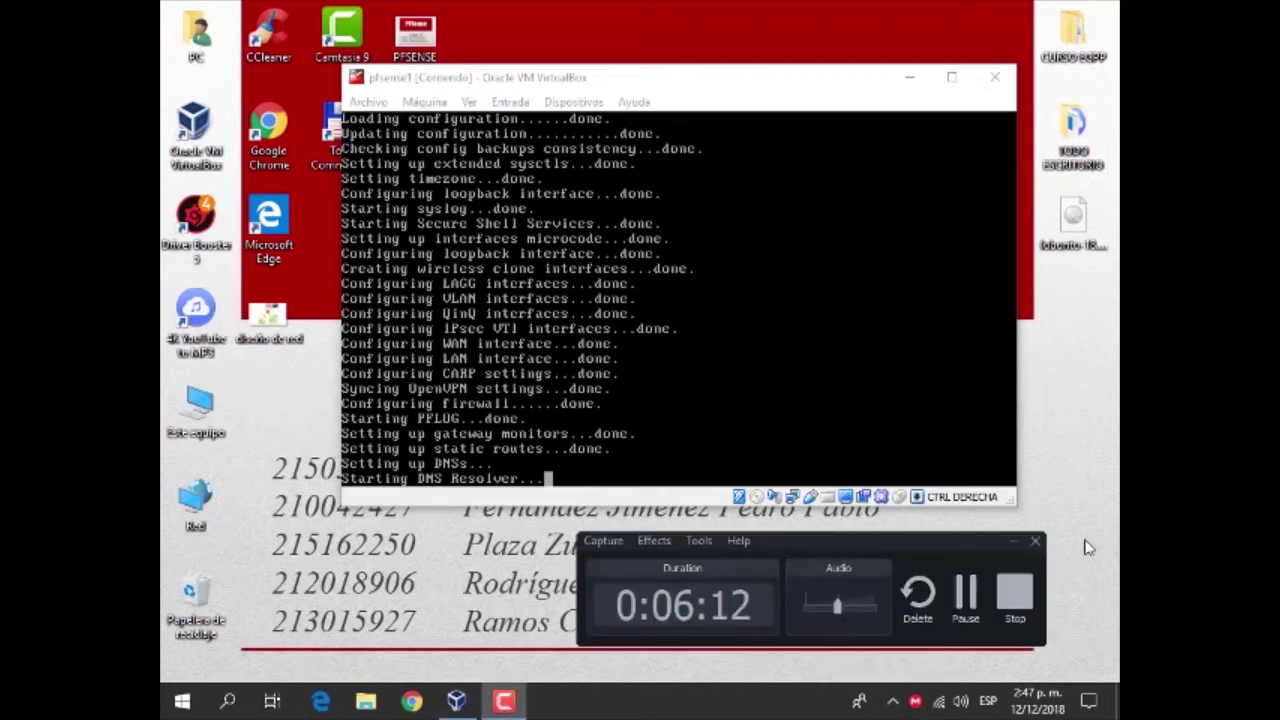
{"action": "left_click", "coordinate": [1013, 543]}
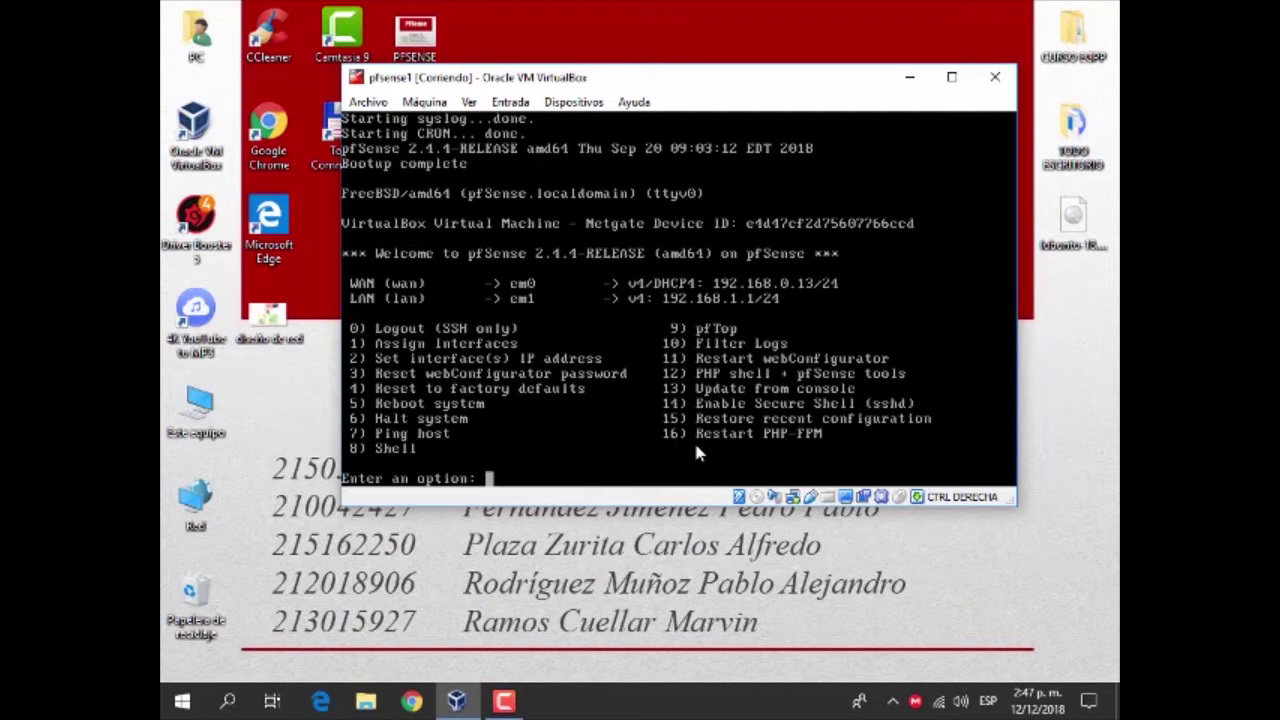
Step: Start the Assign Interfaces option in the pfSense console and decline setting up VLANs
{"action": "type", "text": "1"}
{"action": "key", "text": "Return"}
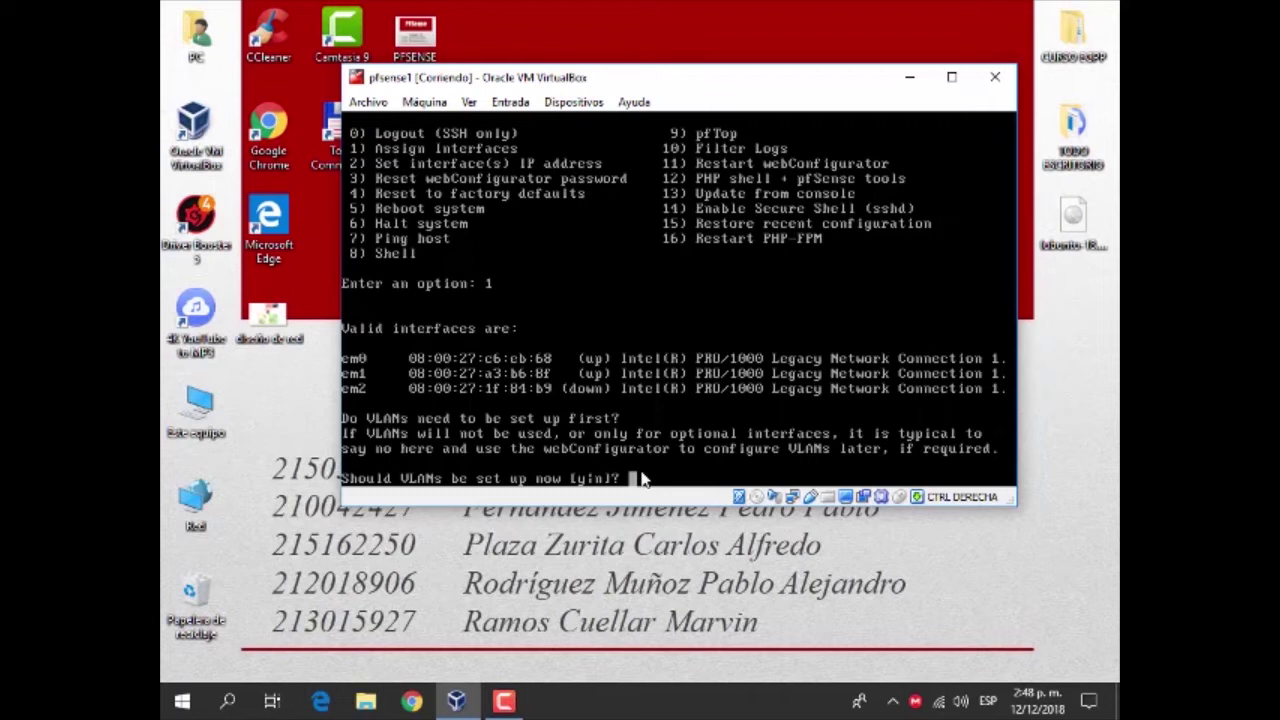
{"action": "type", "text": "n"}
{"action": "key", "text": "Return"}
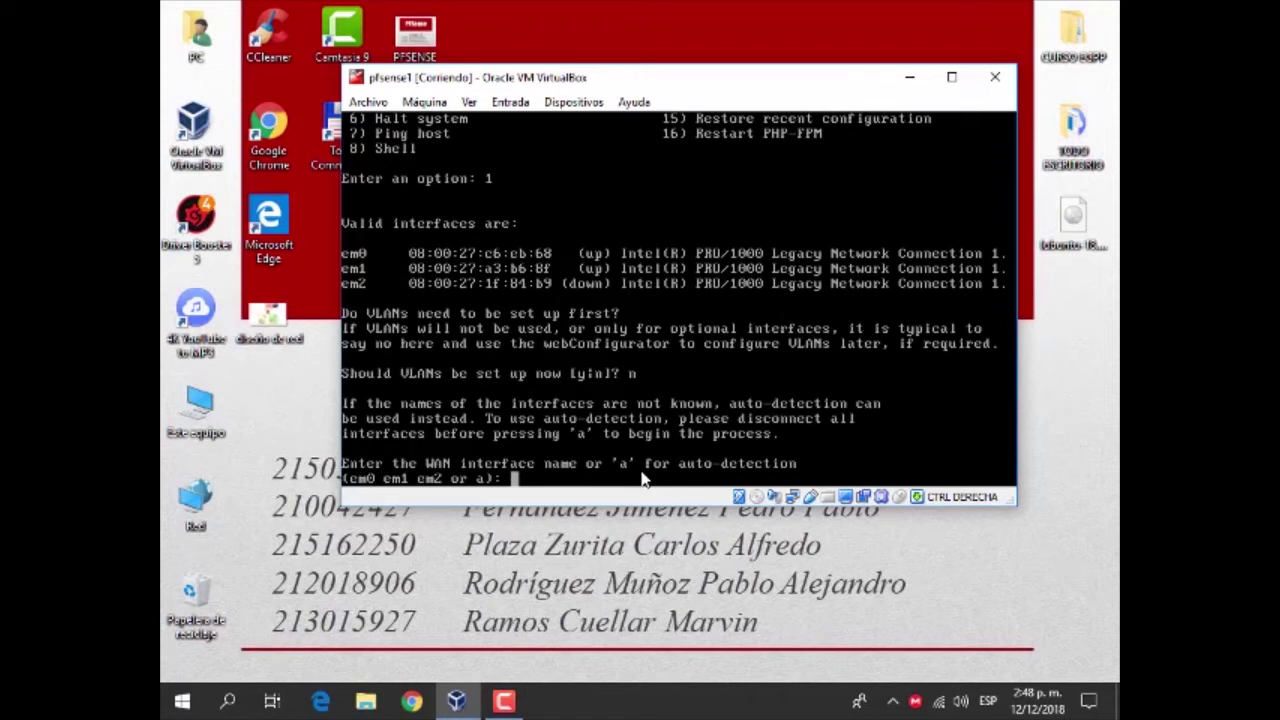
Step: Assign em0 to WAN, em1 to LAN and em2 to the Optional 1 interface, and proceed with the assignment
{"action": "type", "text": "em0"}
{"action": "key", "text": "Return"}
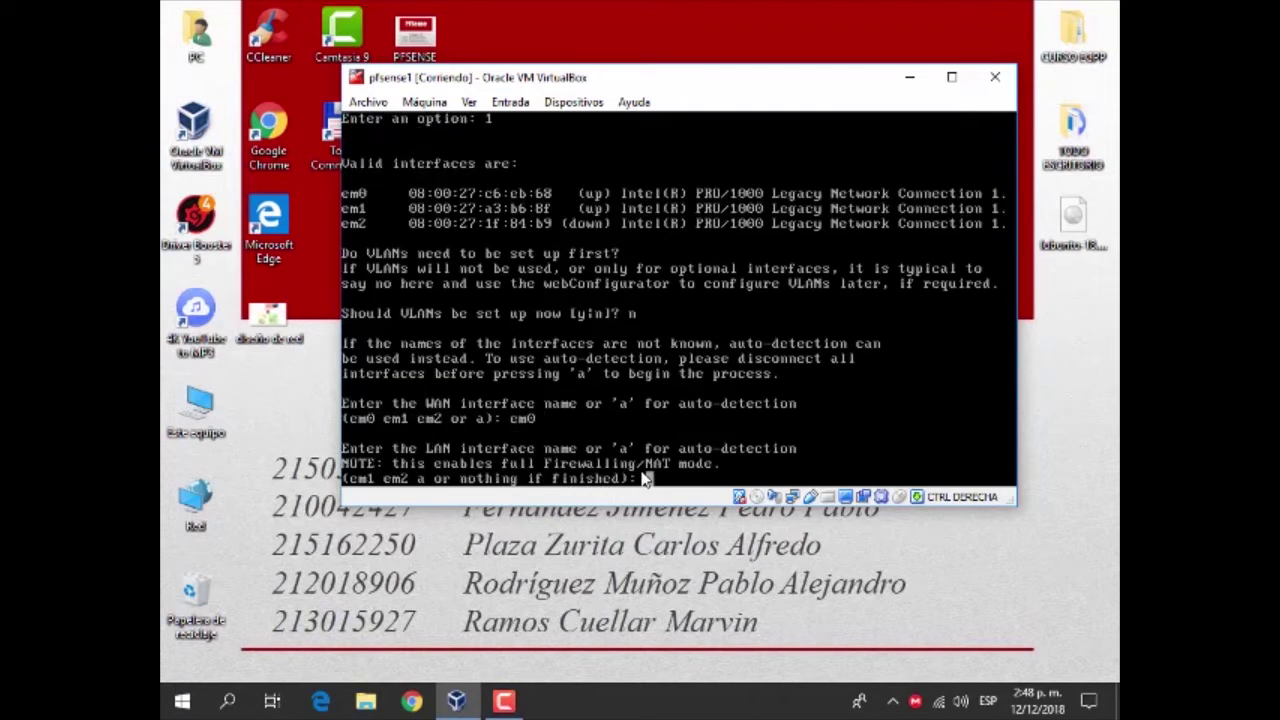
{"action": "type", "text": "em1"}
{"action": "key", "text": "Return"}
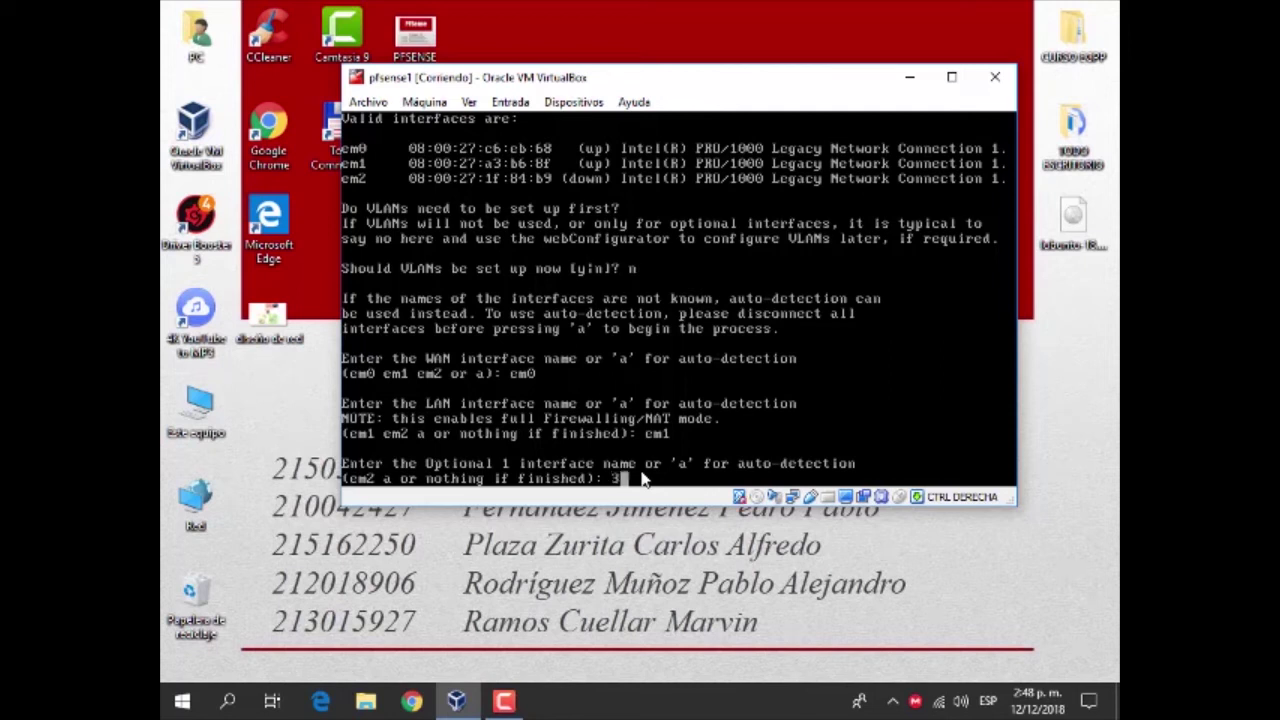
{"action": "type", "text": "em2"}
{"action": "key", "text": "Return"}
{"action": "type", "text": "y"}
{"action": "key", "text": "Return"}
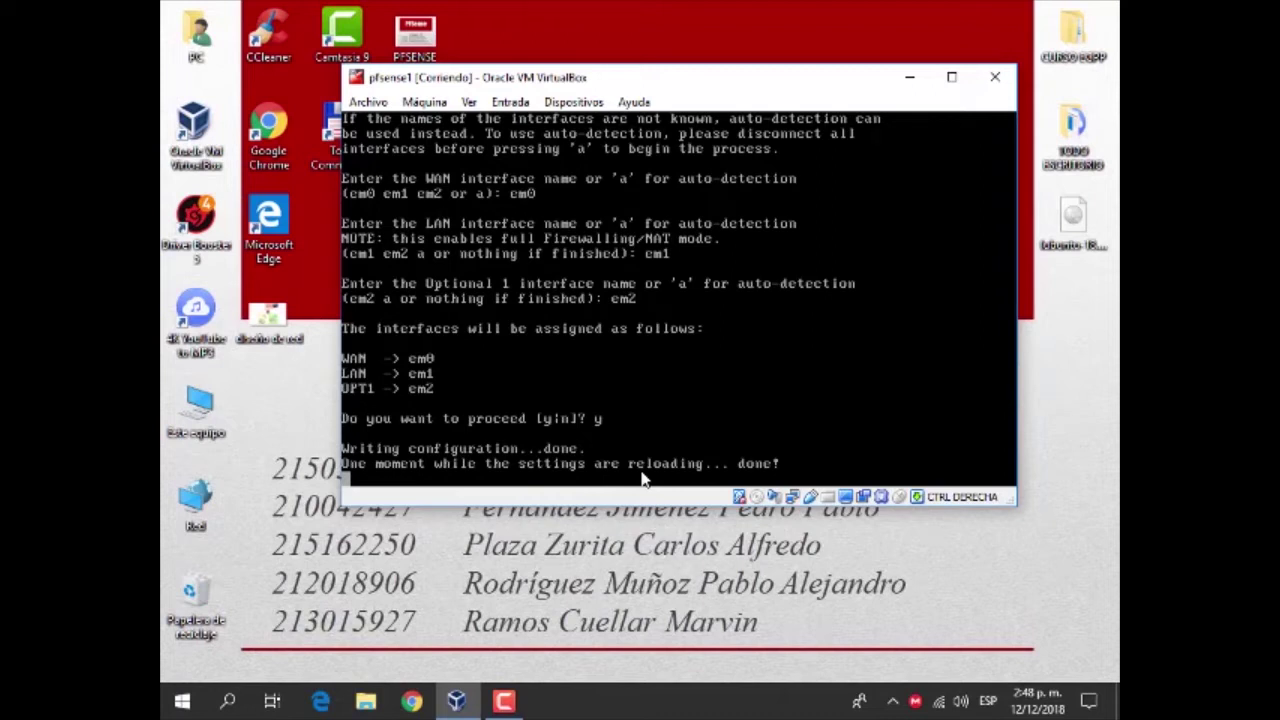
{"action": "left_click_drag", "start_coordinate": [695, 78], "coordinate": [730, 111]}
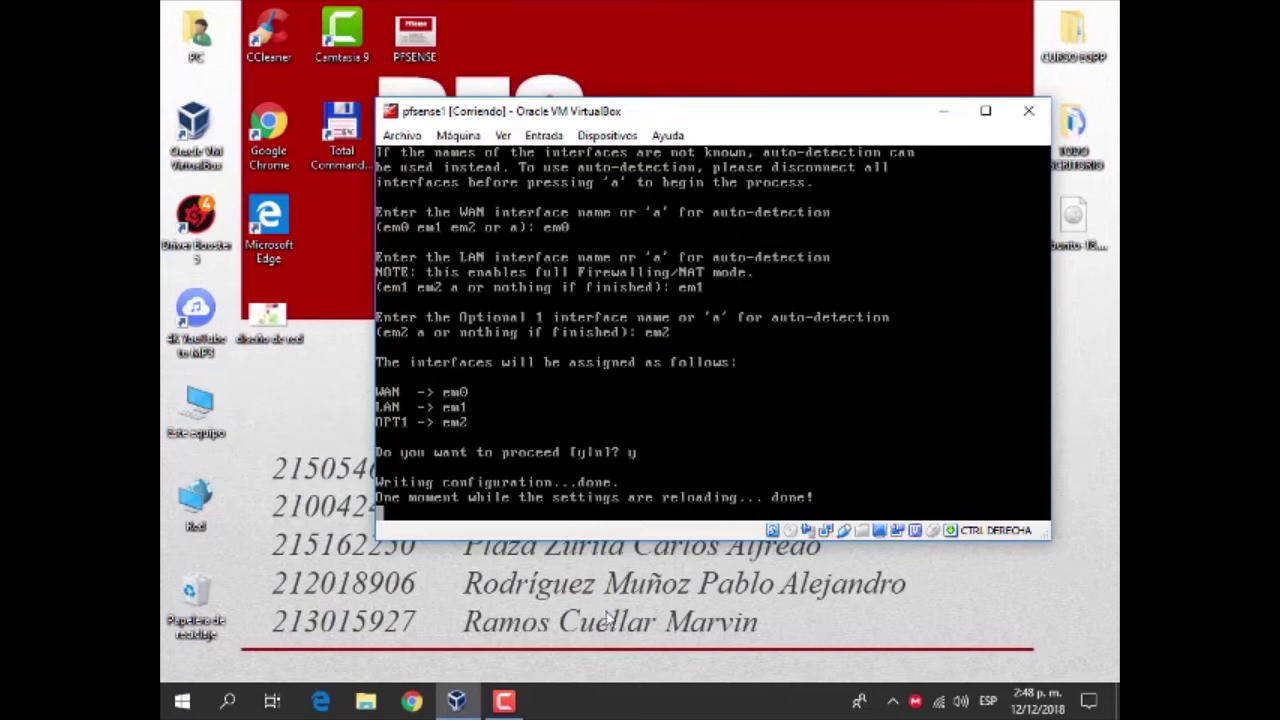
{"action": "left_click", "coordinate": [504, 703]}
{"action": "left_click", "coordinate": [504, 703]}
{"action": "left_click", "coordinate": [504, 703]}
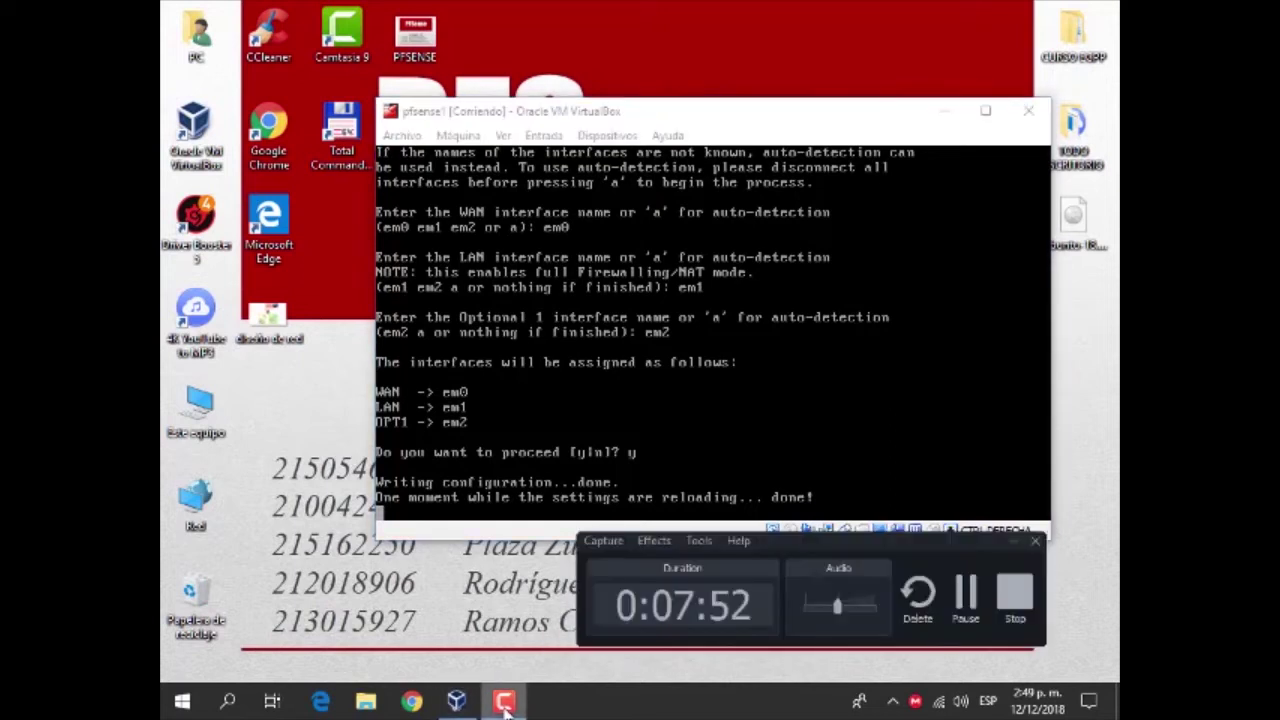
{"action": "left_click", "coordinate": [504, 703]}
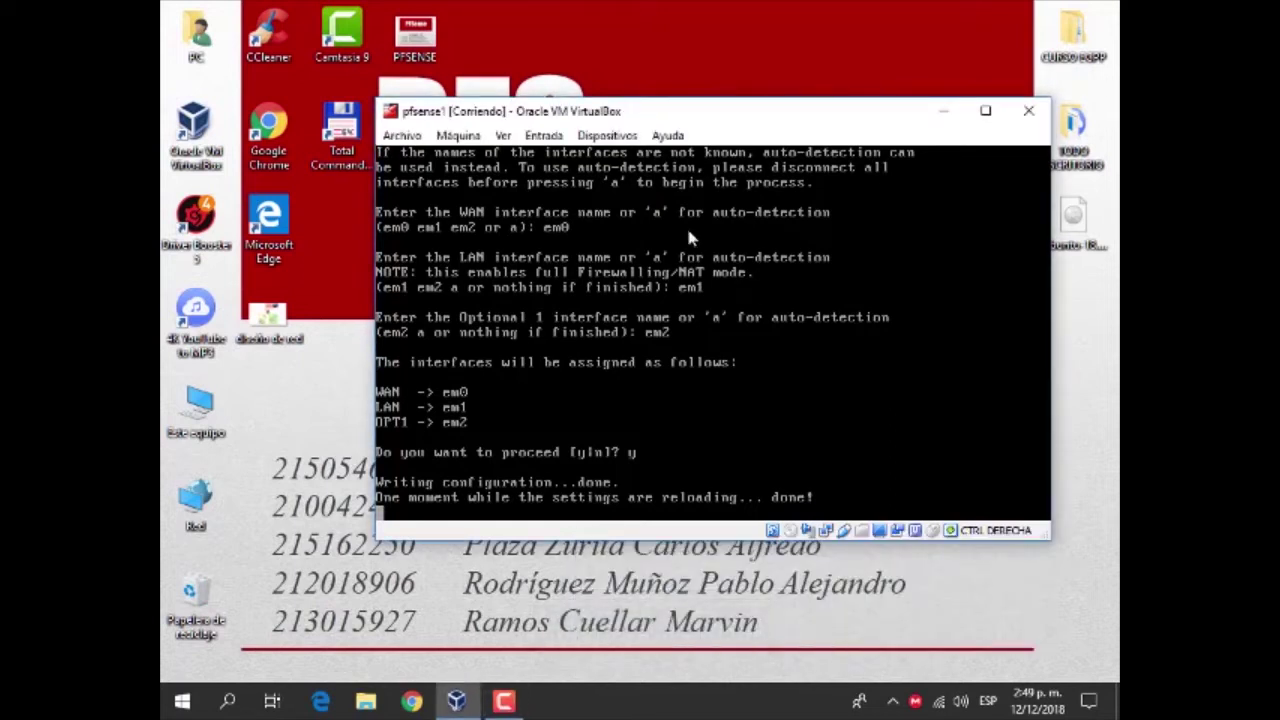
{"action": "mouse_move", "coordinate": [636, 118]}
{"action": "left_mouse_down"}
{"action": "mouse_move", "coordinate": [546, 92]}
{"action": "mouse_move", "coordinate": [660, 121]}
{"action": "mouse_move", "coordinate": [638, 126]}
{"action": "left_mouse_up"}
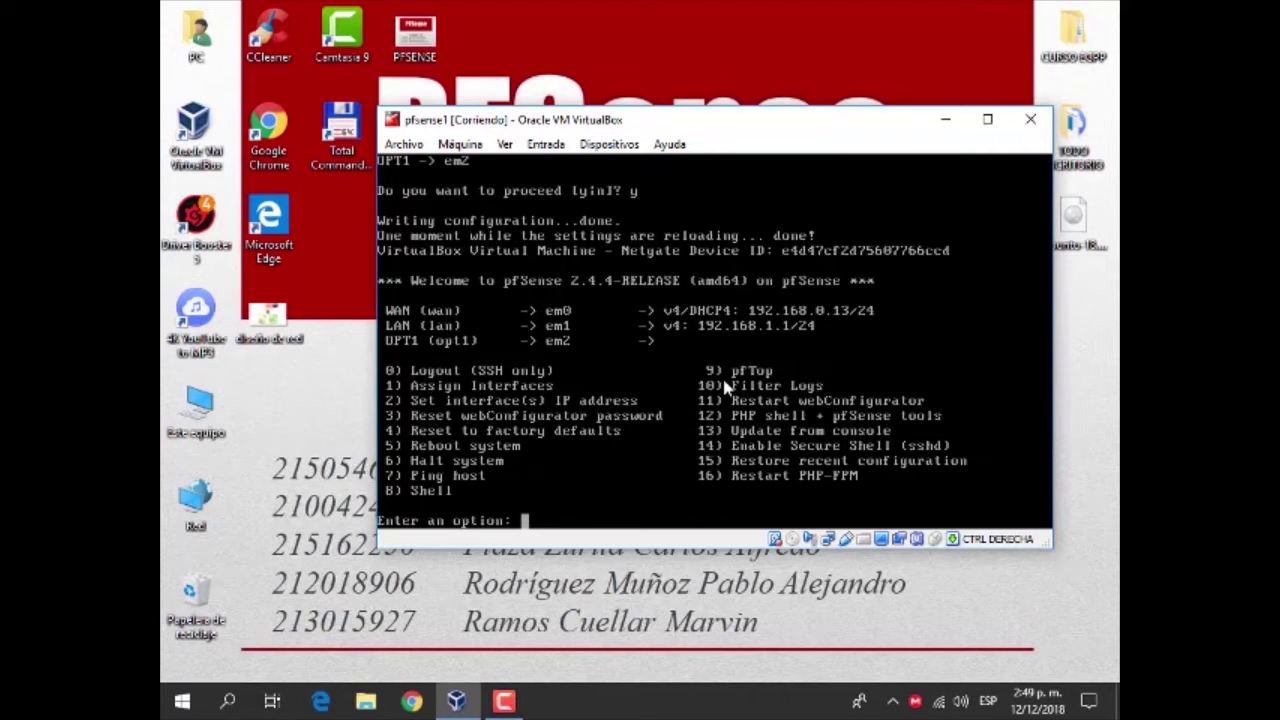
Step: Set the WAN interface's addressing to IPv4 via DHCP, without DHCP6 and with no IPv6 address
{"action": "type", "text": "2"}
{"action": "key", "text": "Return"}
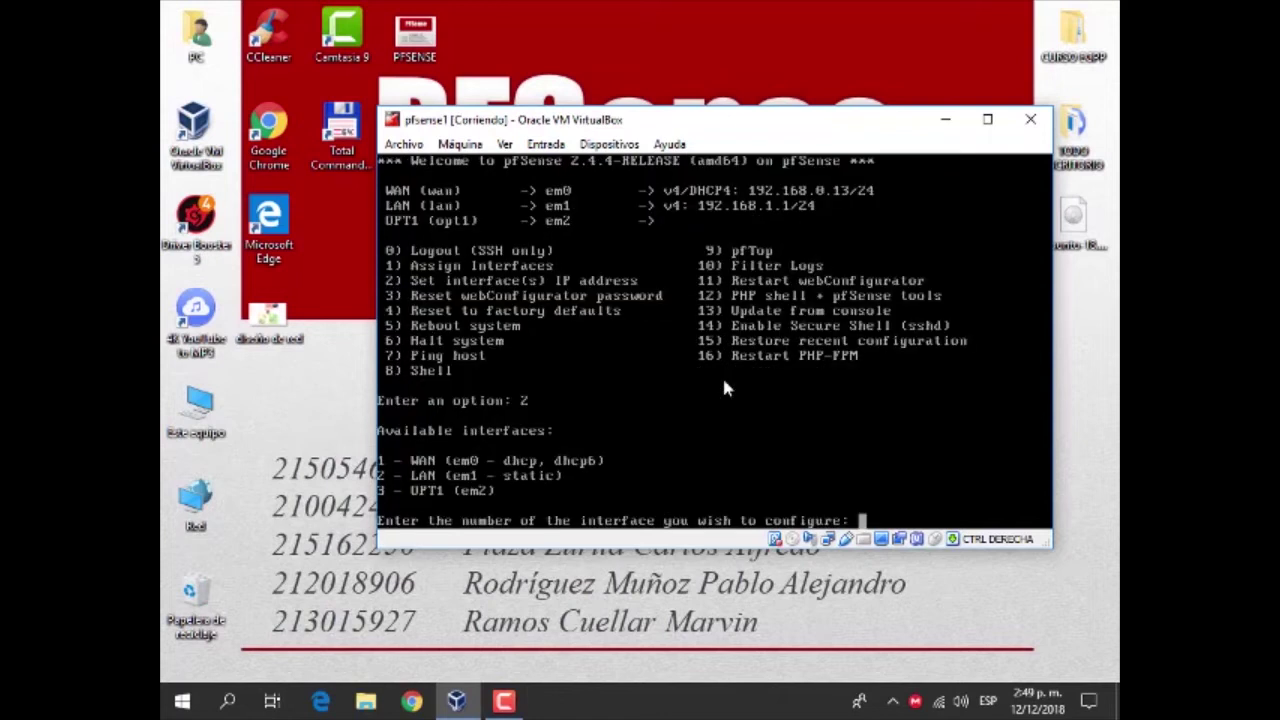
{"action": "type", "text": "1"}
{"action": "key", "text": "Return"}
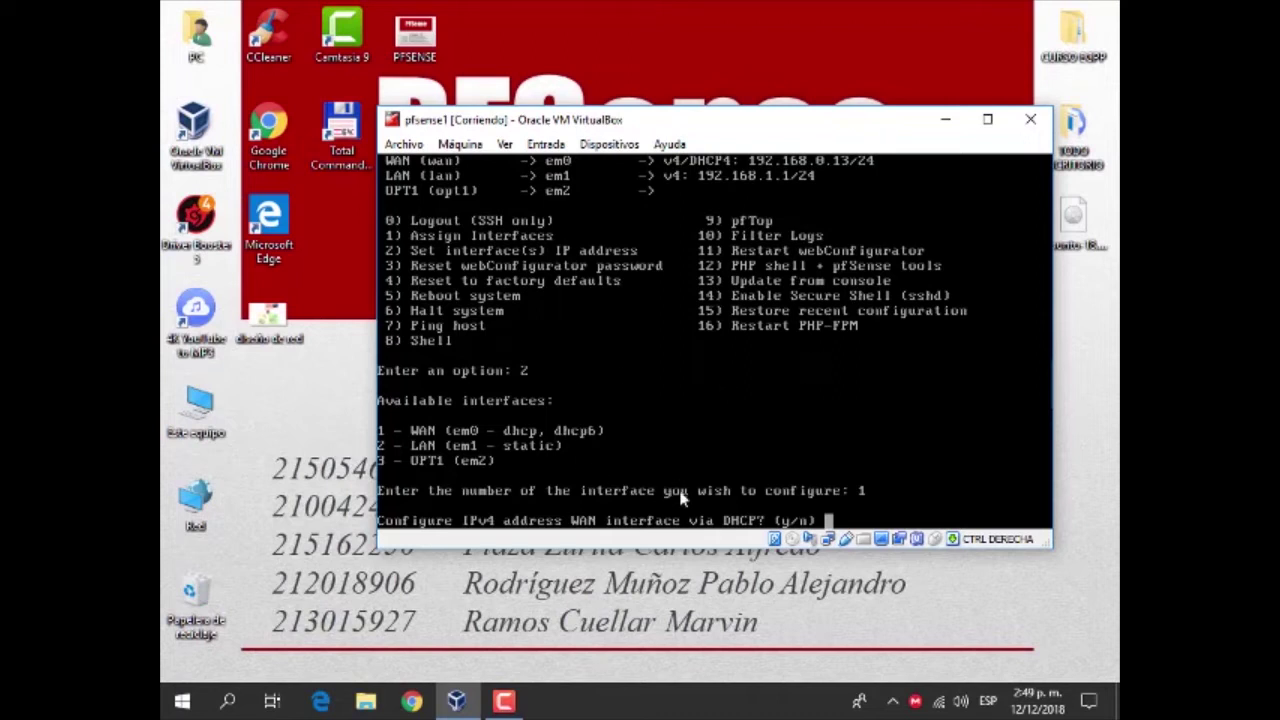
{"action": "type", "text": "y"}
{"action": "key", "text": "Return"}
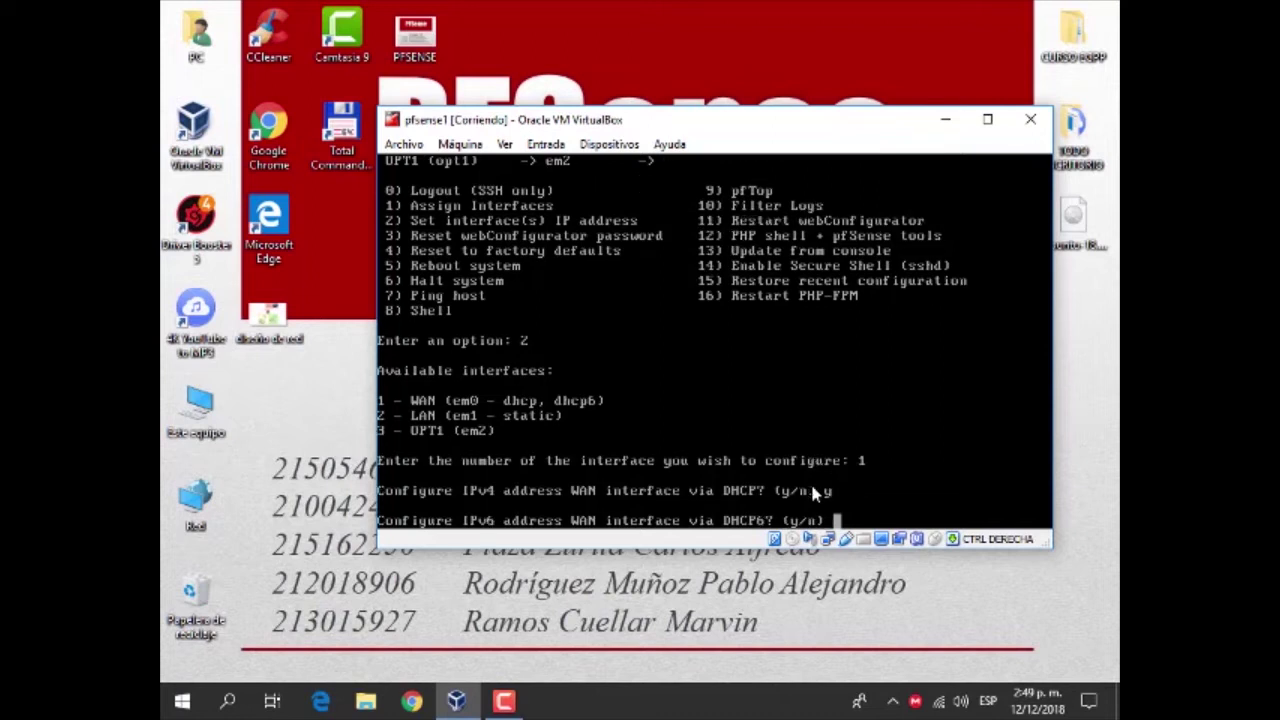
{"action": "type", "text": "n"}
{"action": "key", "text": "Return"}
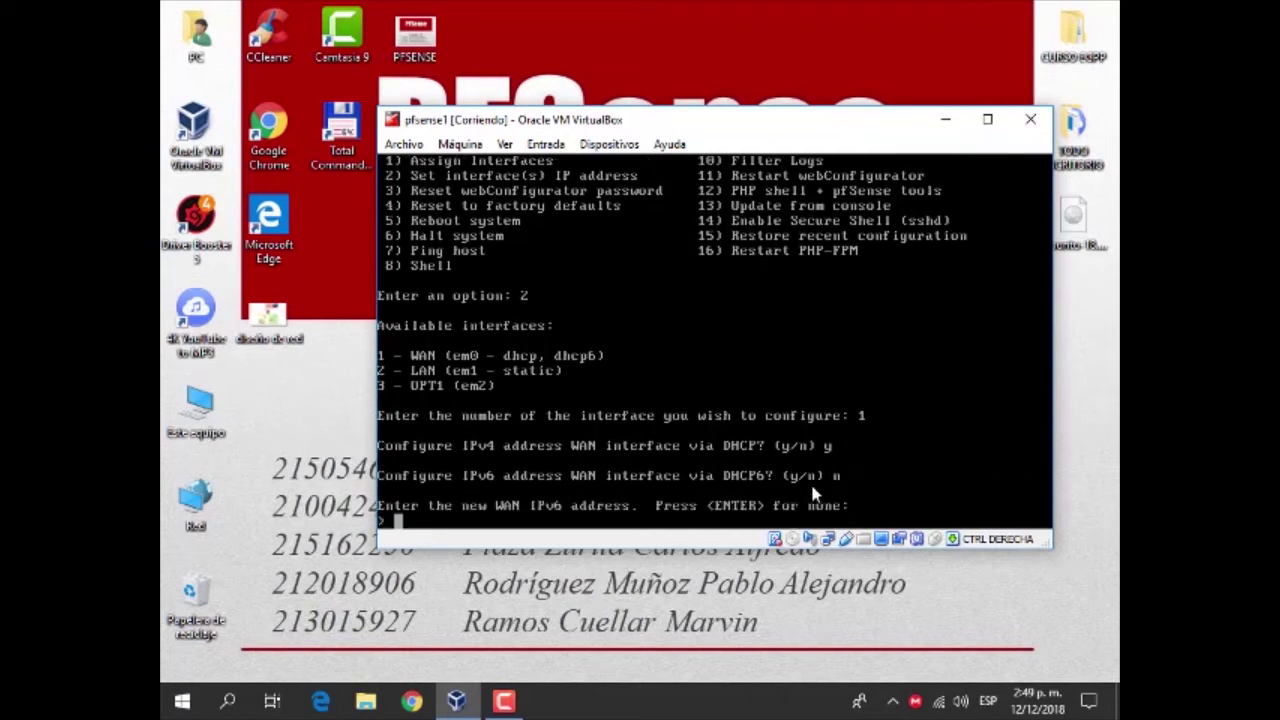
{"action": "key", "text": "Return"}
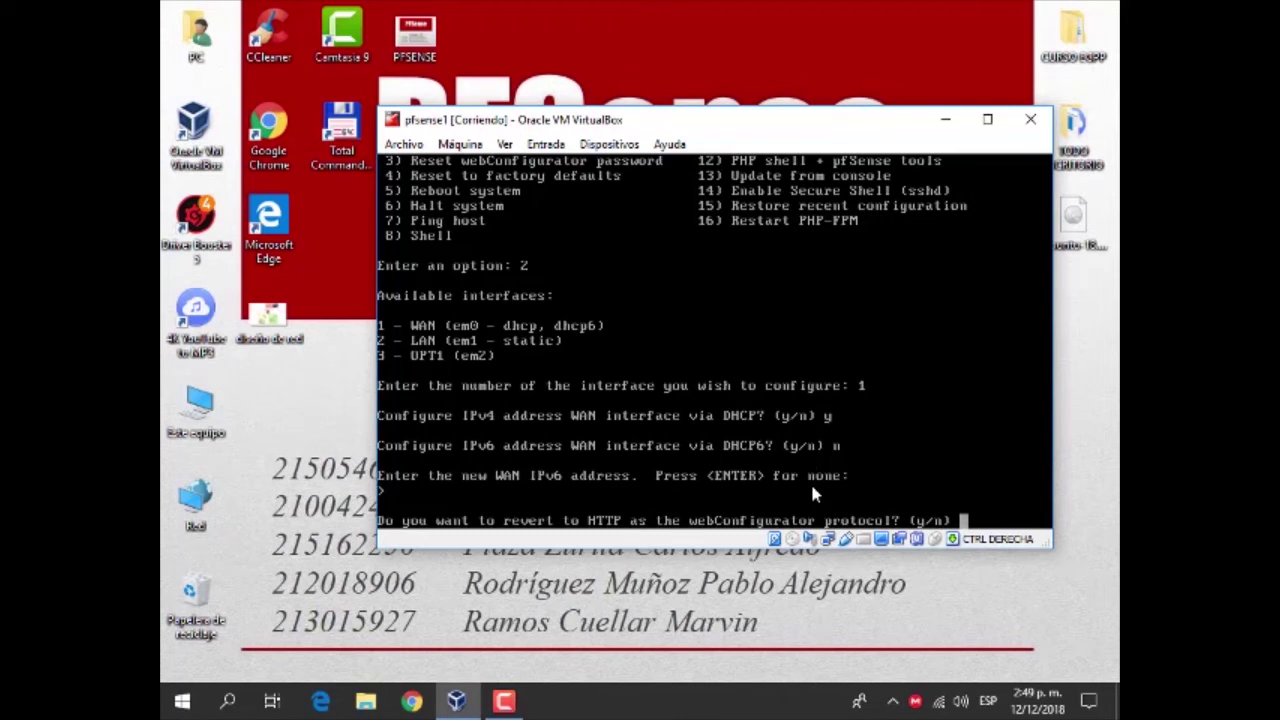
Step: Revert the webConfigurator protocol to HTTP and return to the pfSense console menu
{"action": "type", "text": "y"}
{"action": "key", "text": "Return"}
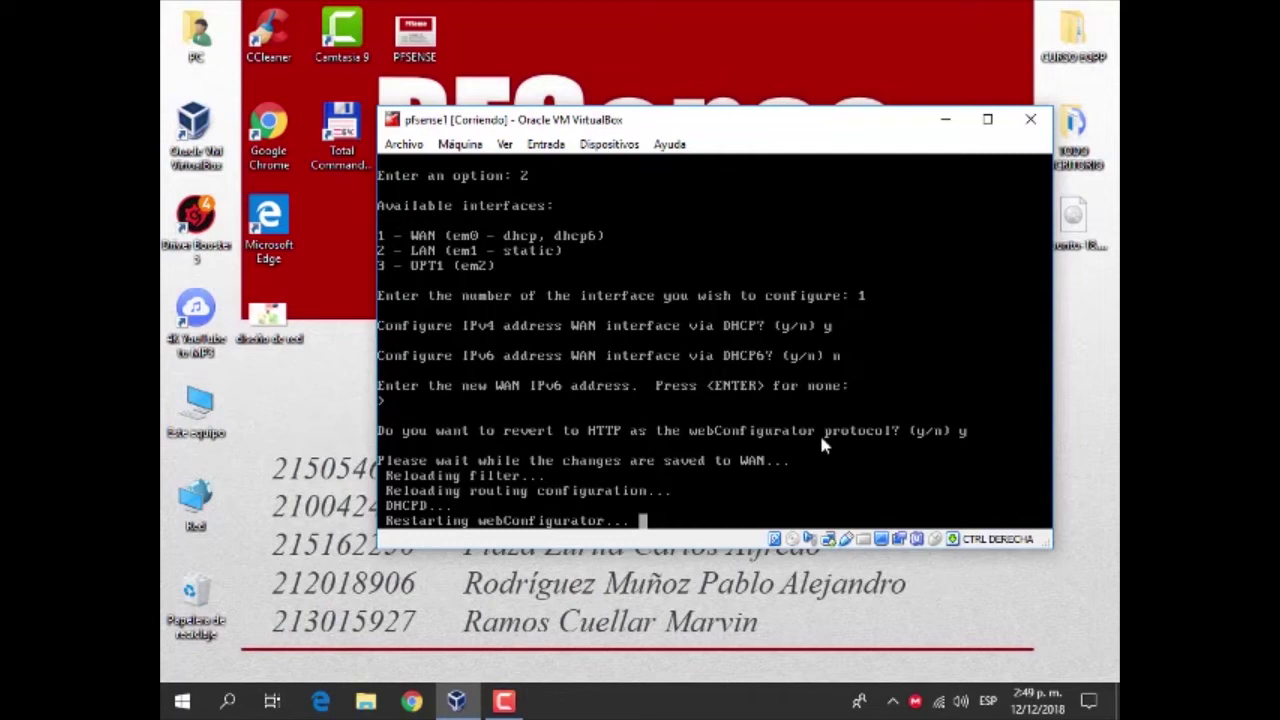
{"action": "key", "text": "Return"}
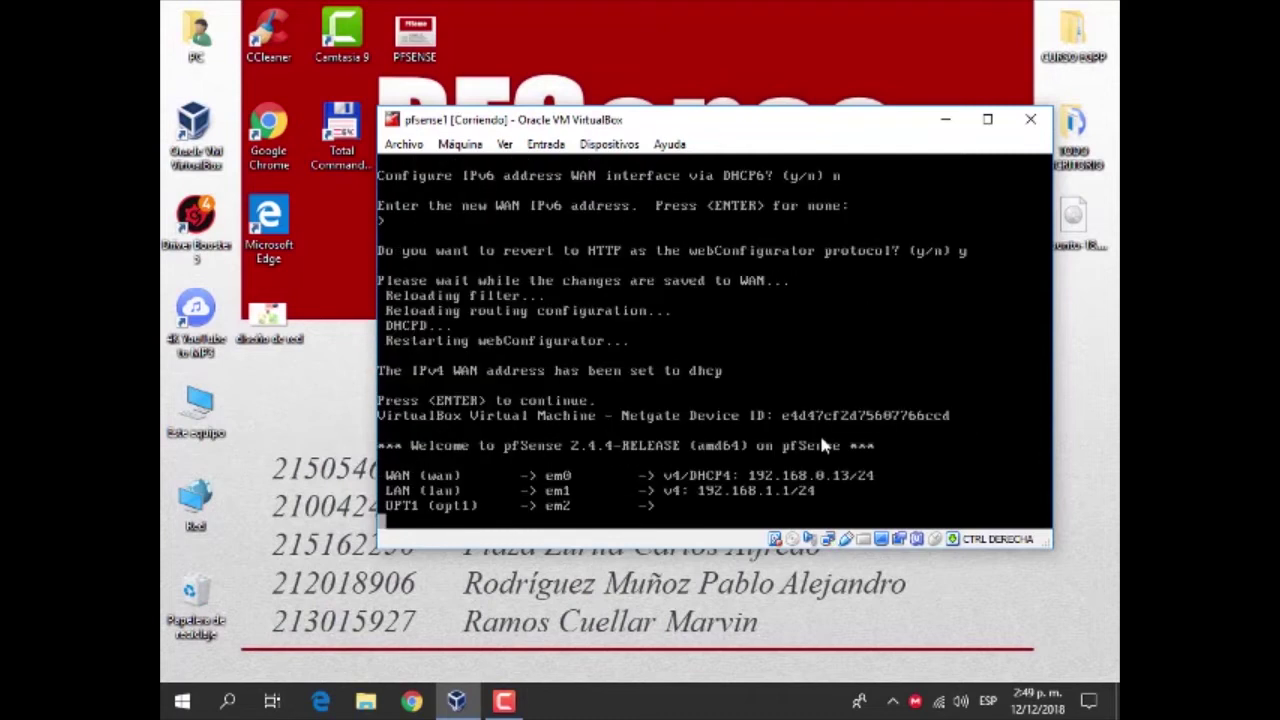
Step: Set the LAN interface's IPv4 address to 192.170.50.1 with a 24-bit subnet, without an upstream gateway or IPv6 address
{"action": "type", "text": "2"}
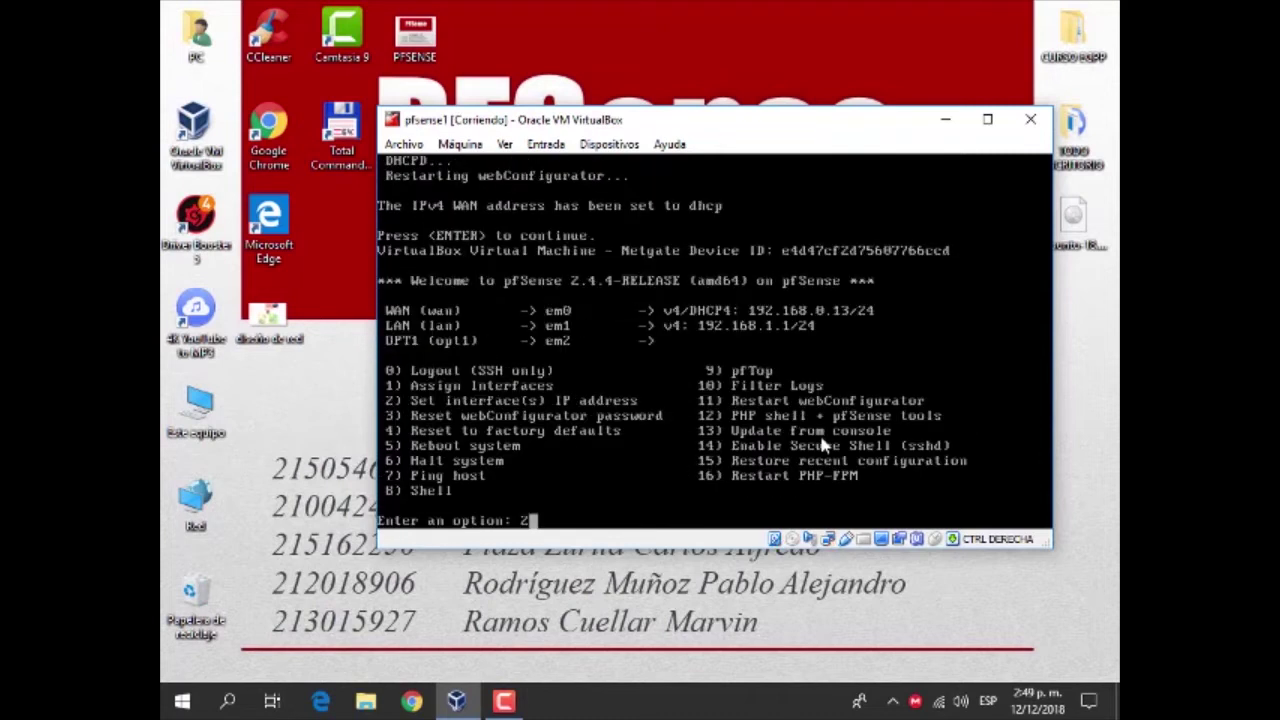
{"action": "key", "text": "Return"}
{"action": "type", "text": "2"}
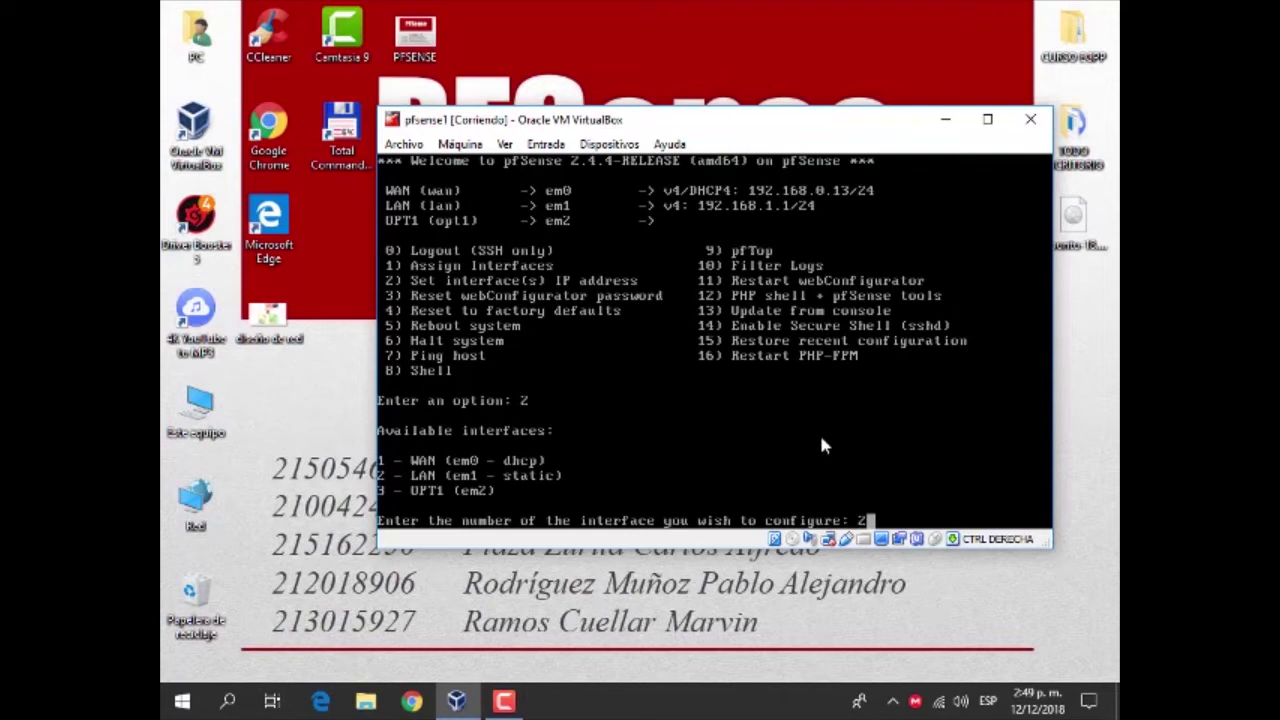
{"action": "key", "text": "Return"}
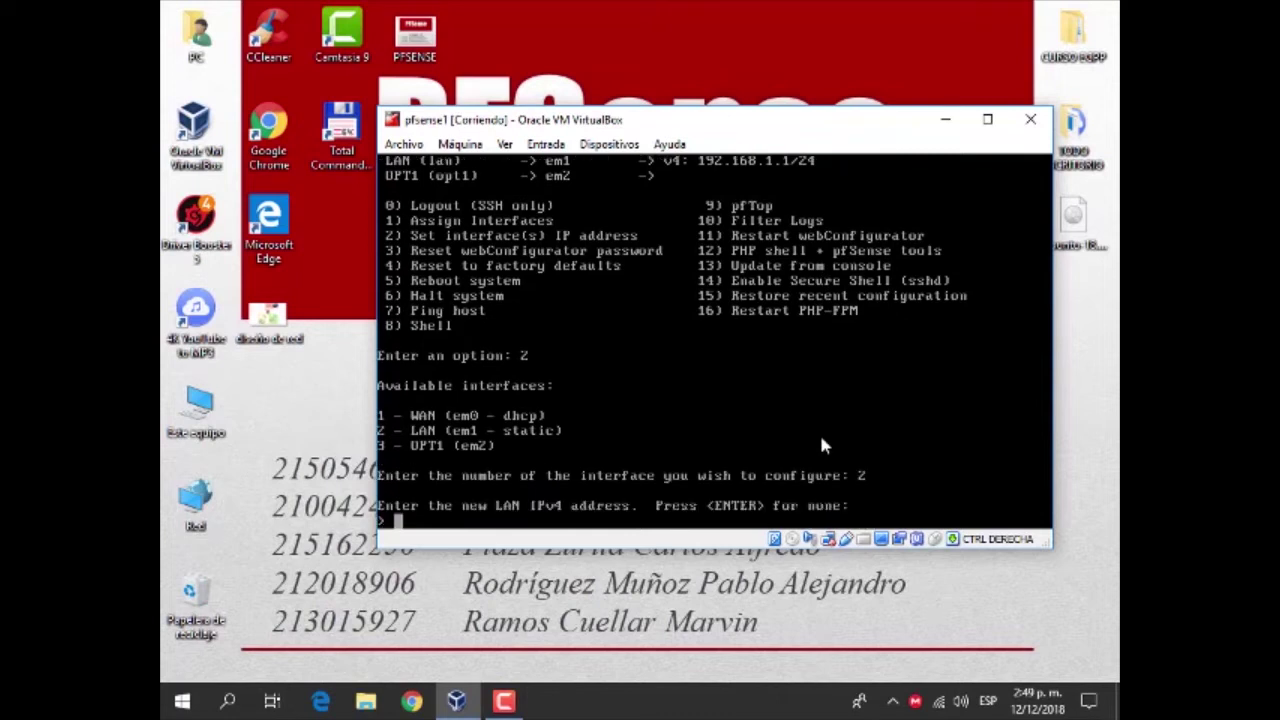
{"action": "type", "text": "192.170.50.1"}
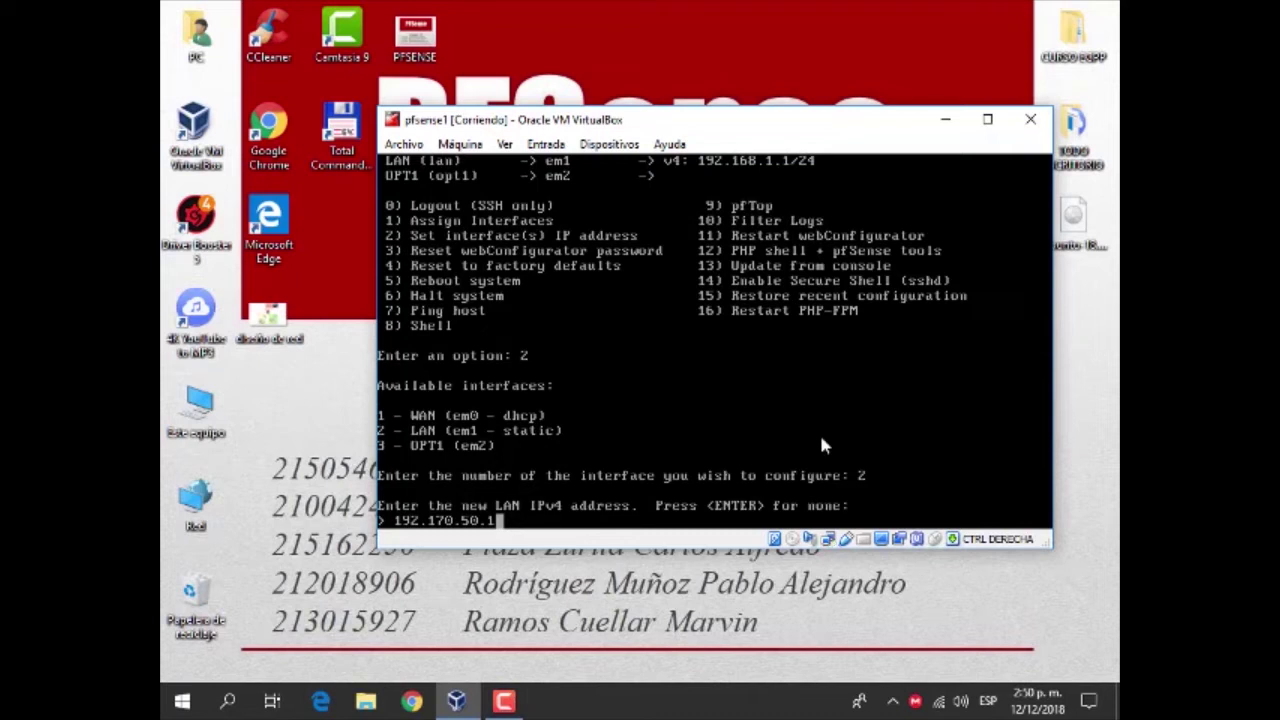
{"action": "key", "text": "Return"}
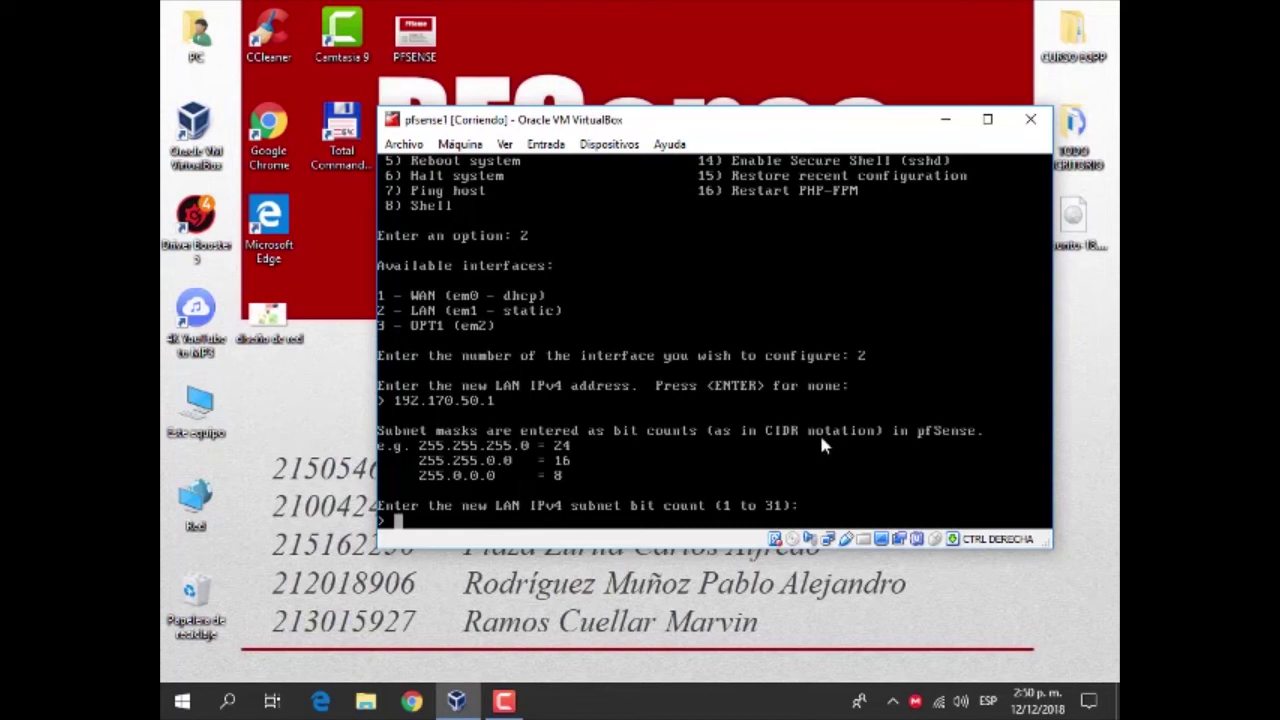
{"action": "type", "text": "24"}
{"action": "key", "text": "Return"}
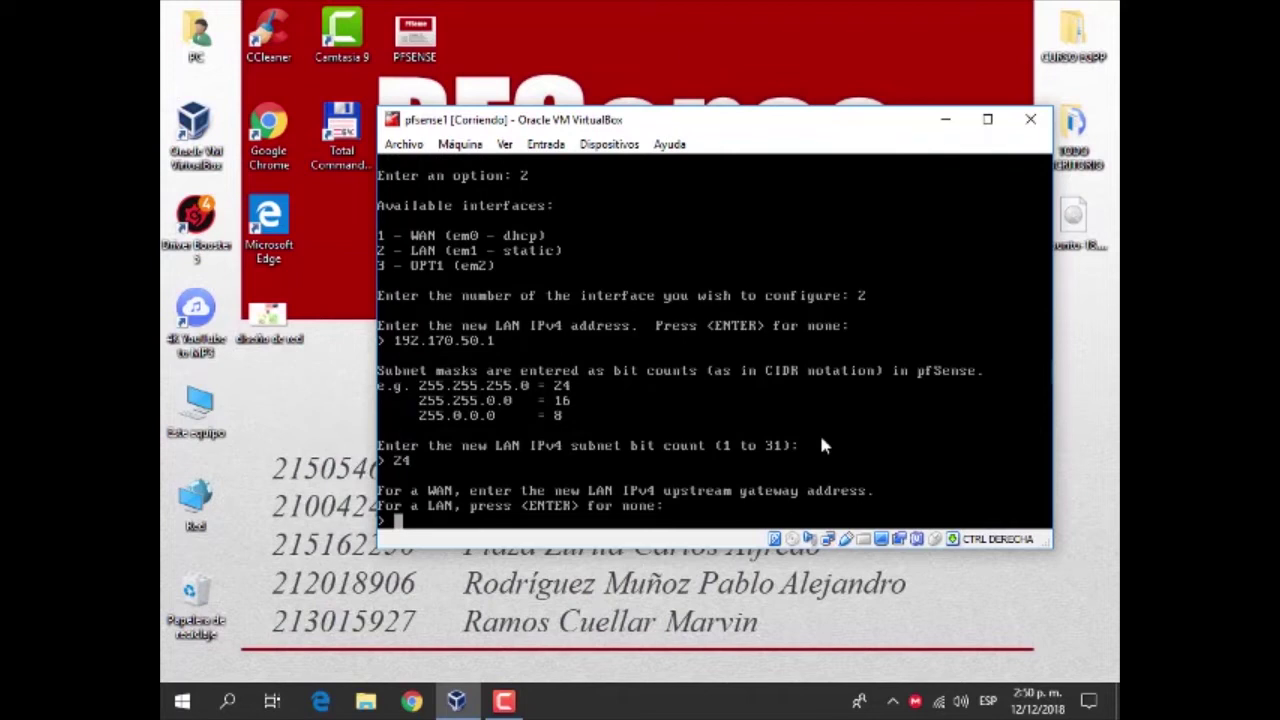
{"action": "key", "text": "Return"}
{"action": "key", "text": "Return"}
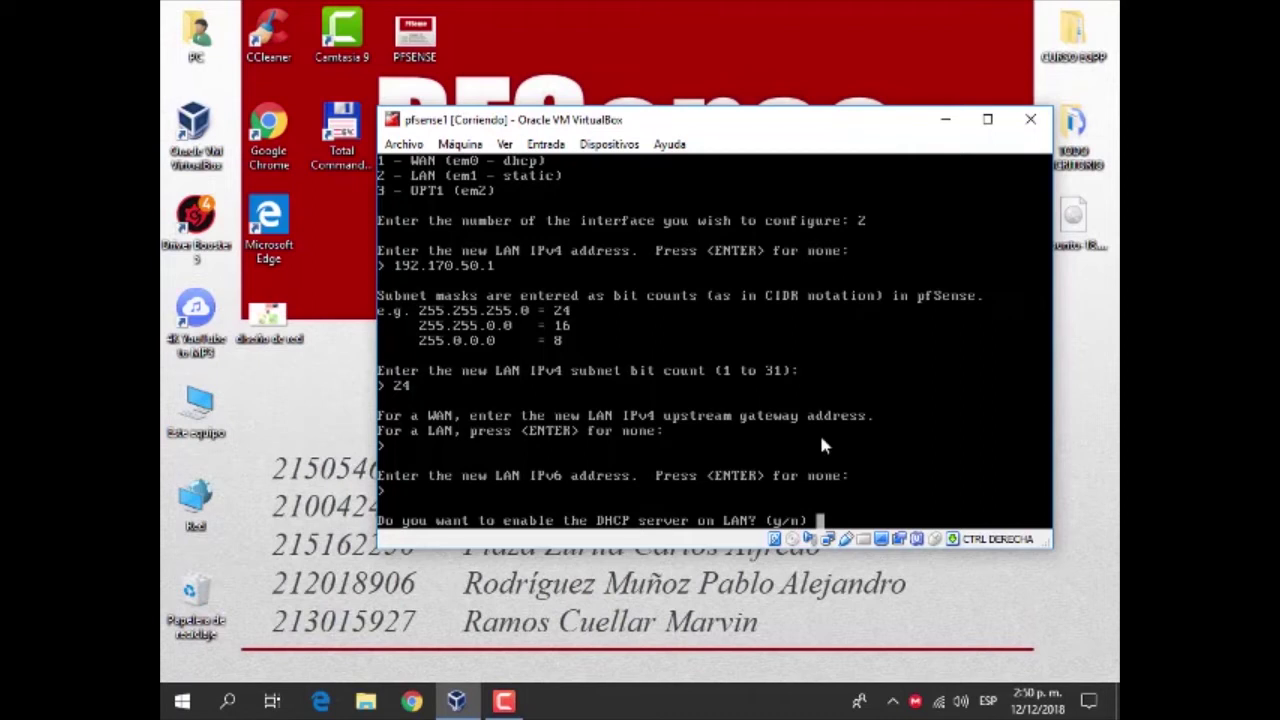
Step: Enable the DHCP server on LAN with the client range 192.170.50.10 to 192.170.50.200 and return to the console menu
{"action": "type", "text": "y"}
{"action": "key", "text": "Return"}
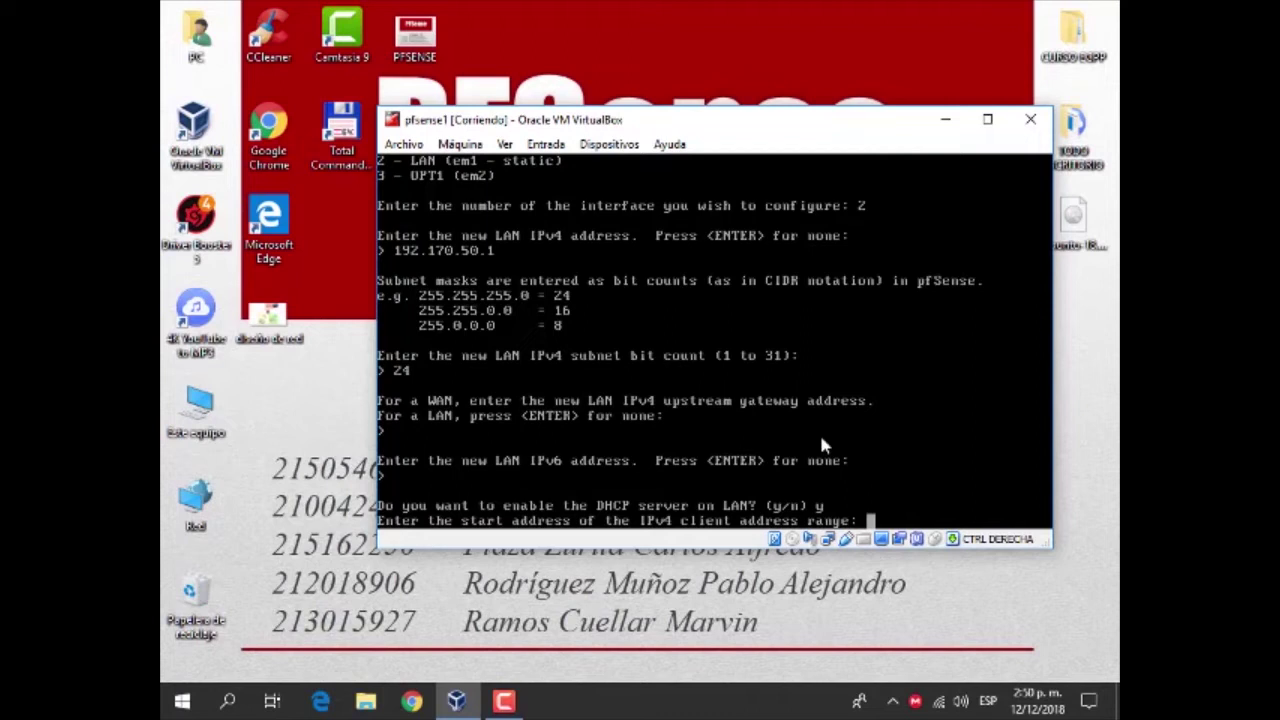
{"action": "type", "text": "192.170.50.10"}
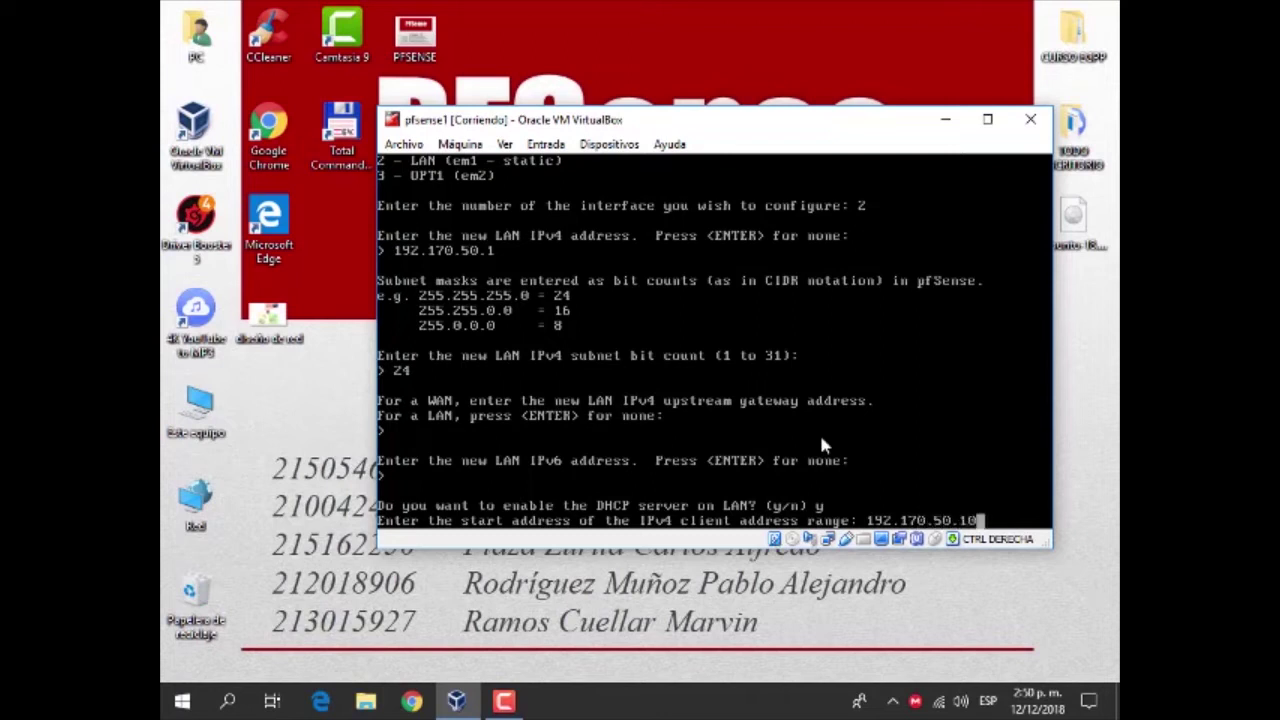
{"action": "key", "text": "Return"}
{"action": "type", "text": "192.170.50"}
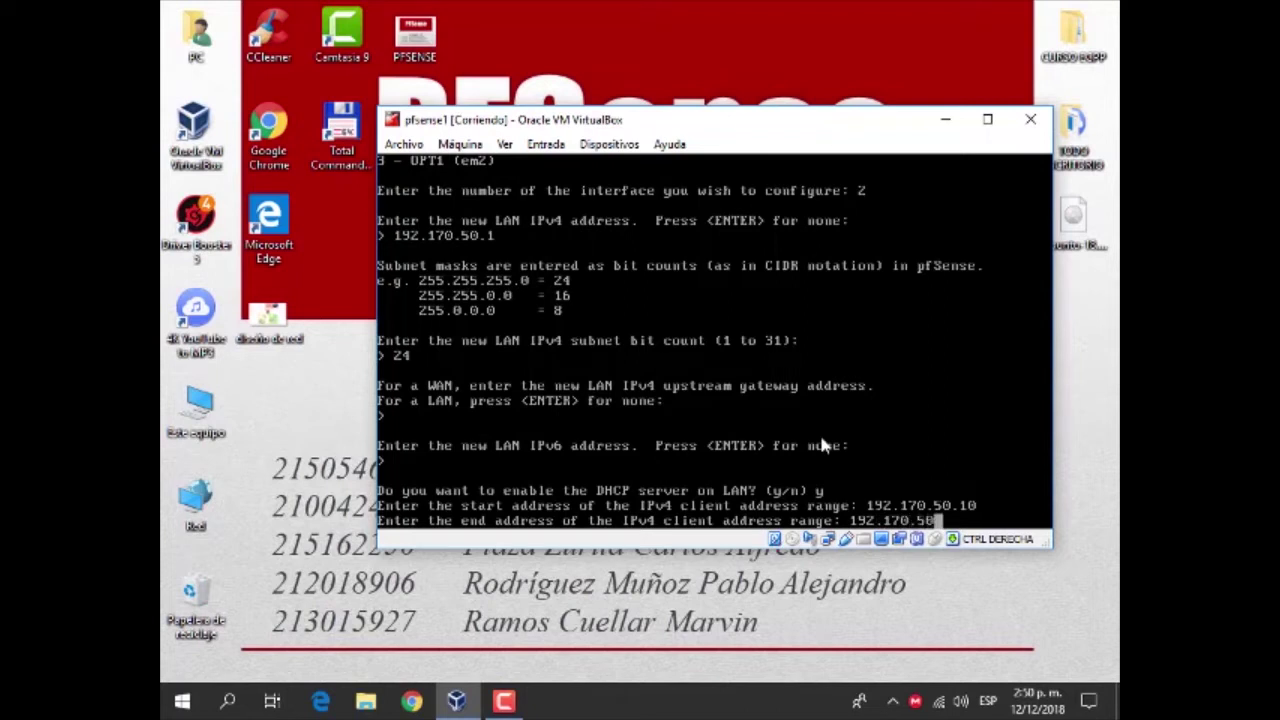
{"action": "type", "text": ".200"}
{"action": "key", "text": "Return"}
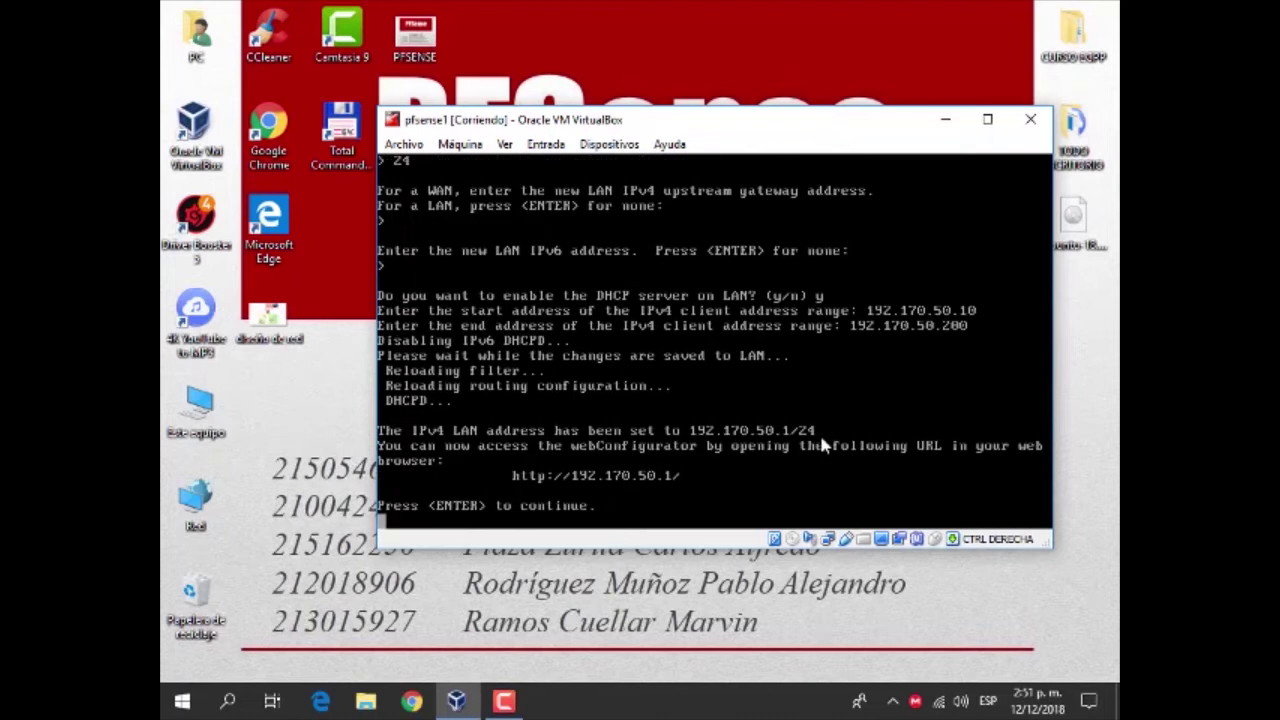
{"action": "key", "text": "Return"}
Step: Set the OPT1 interface's IPv4 address to 10.17.0.1 with a 24-bit subnet, without an upstream gateway or IPv6 address
{"action": "type", "text": "2"}
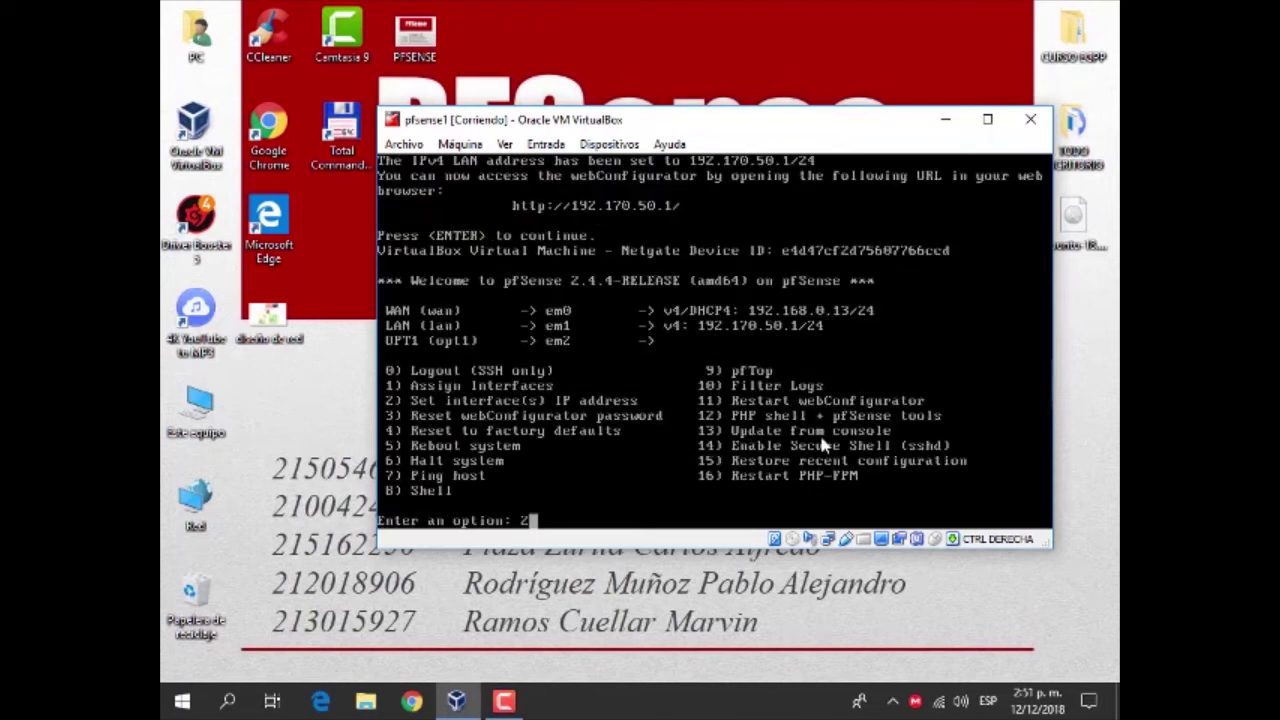
{"action": "key", "text": "Return"}
{"action": "type", "text": "3"}
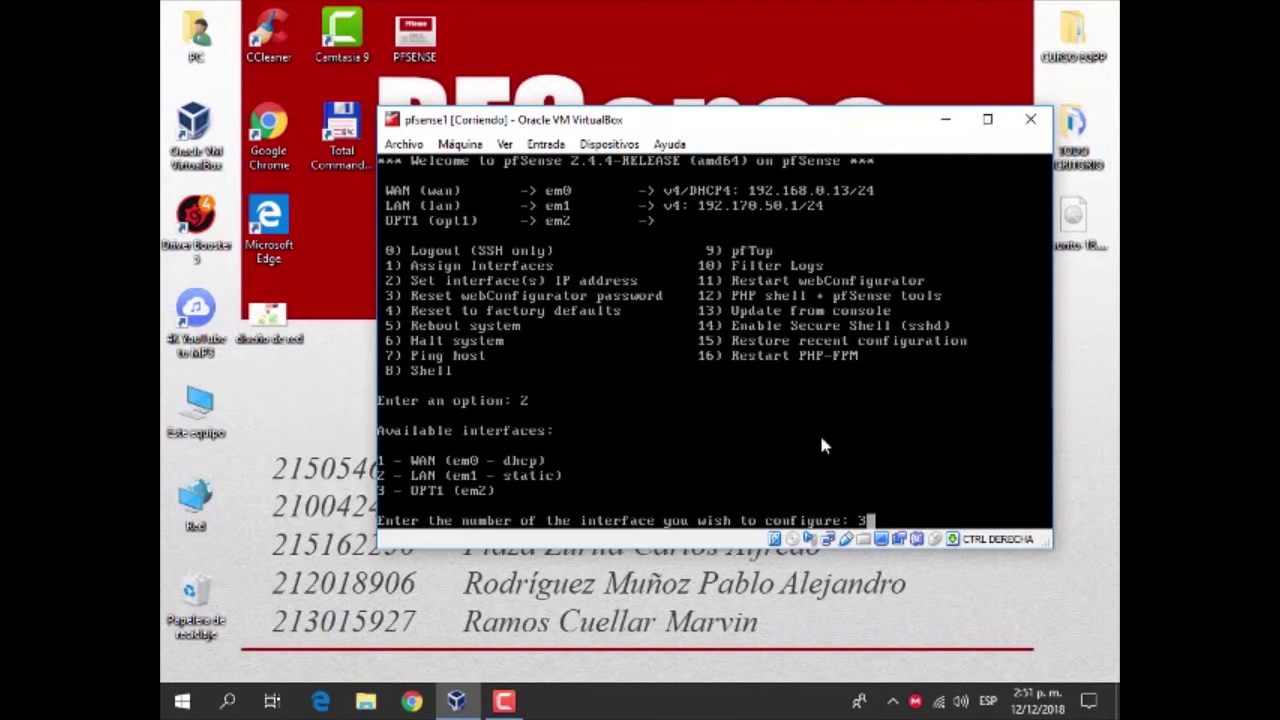
{"action": "key", "text": "Return"}
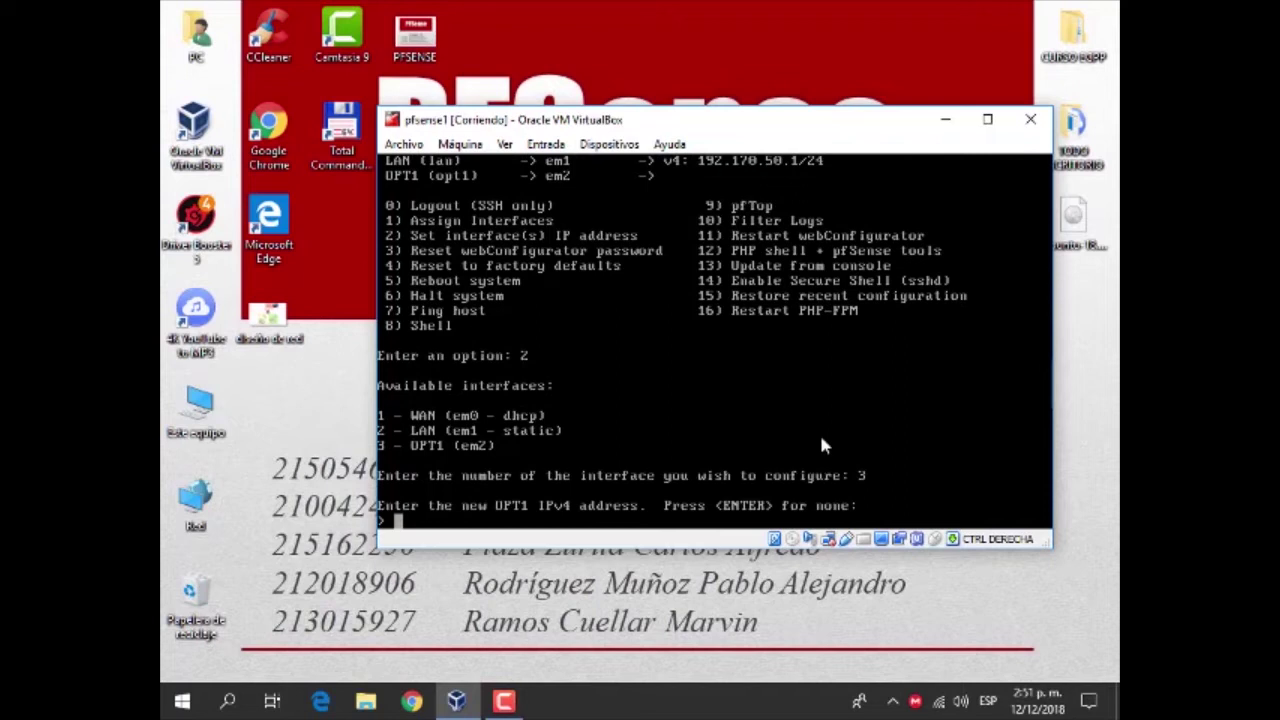
{"action": "type", "text": "10.17.0.1"}
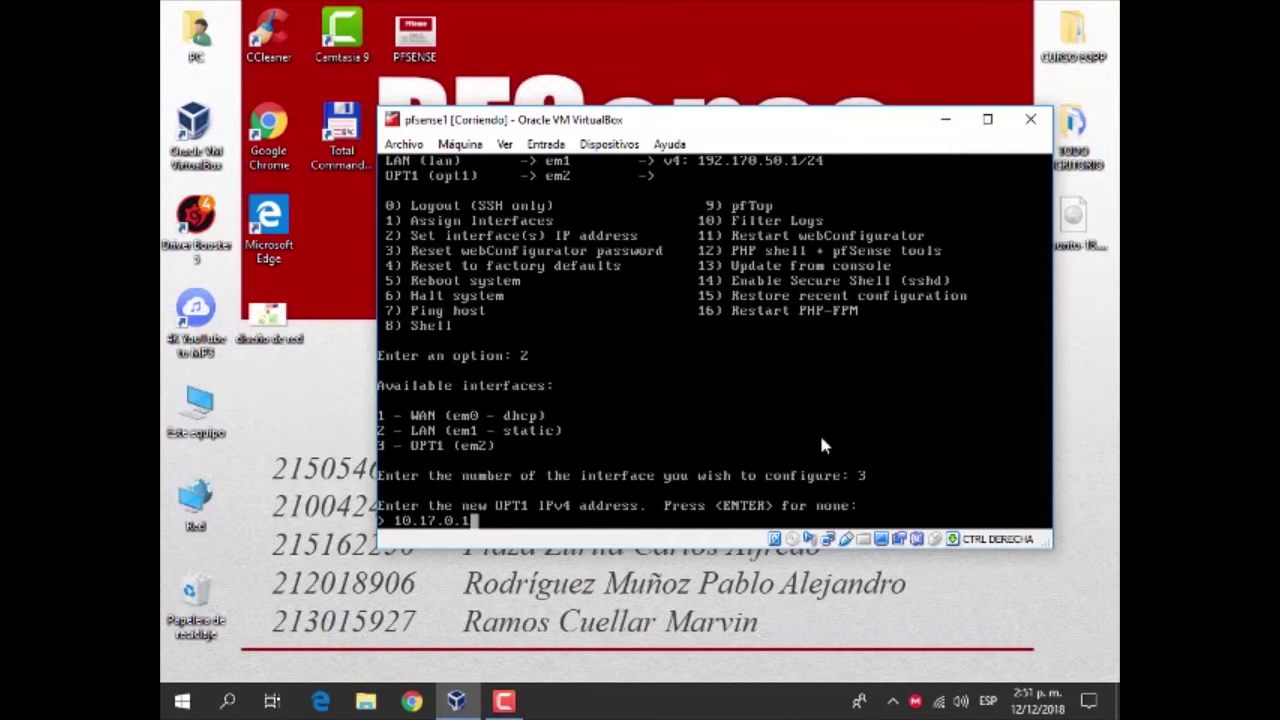
{"action": "key", "text": "Return"}
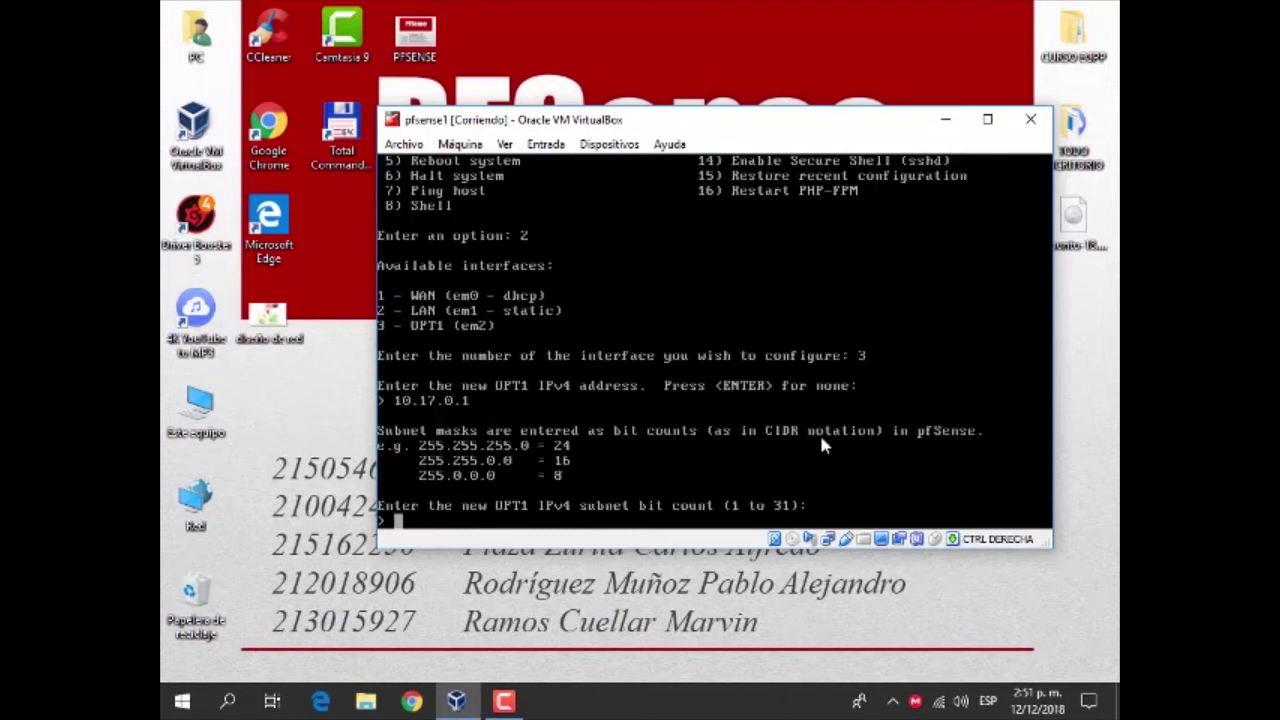
{"action": "type", "text": "24"}
{"action": "key", "text": "Return"}
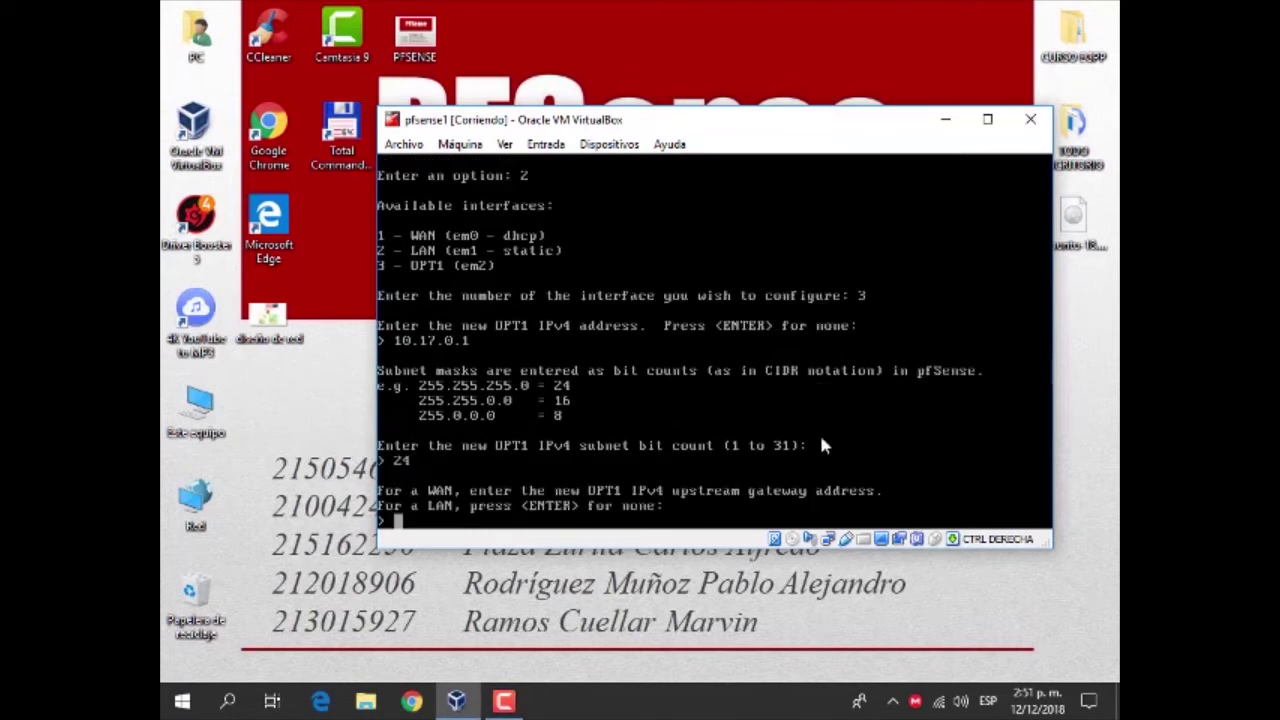
{"action": "key", "text": "Return"}
{"action": "key", "text": "Return"}
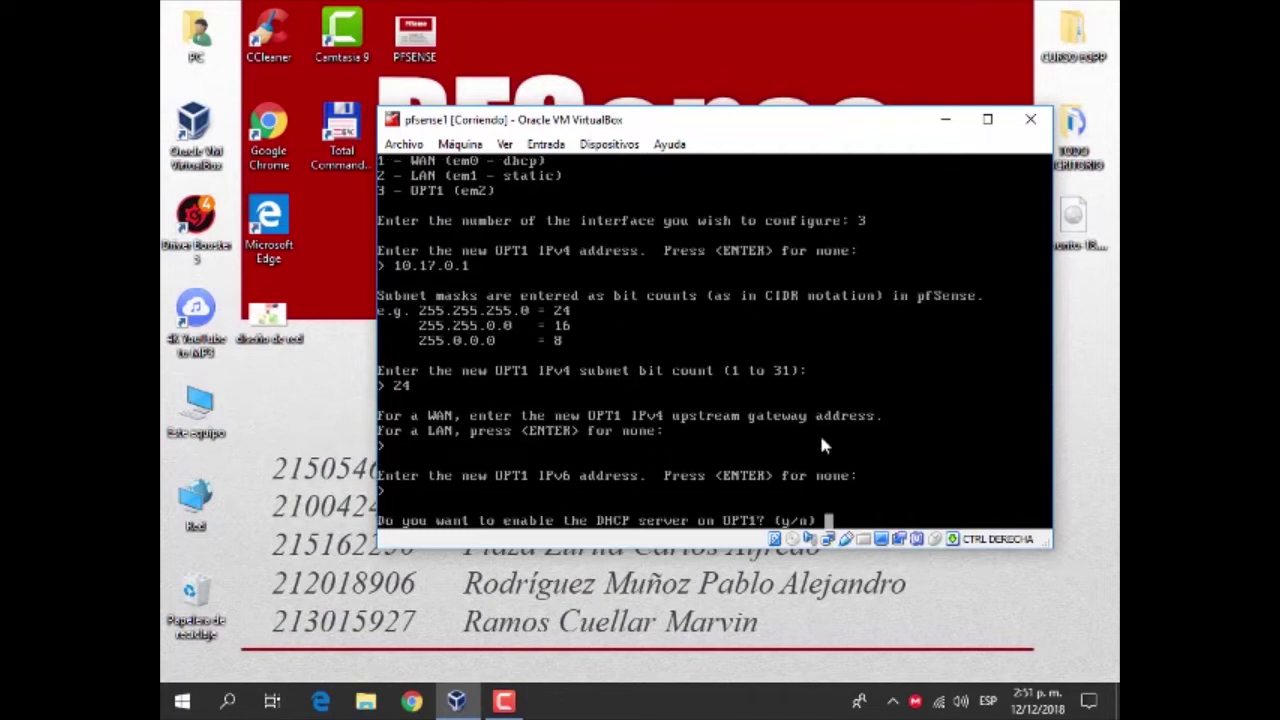
Step: Enable the DHCP server on OPT1 with the client range 10.17.0.10 to 10.17.0.100 and return to the console menu
{"action": "type", "text": "y"}
{"action": "key", "text": "Return"}
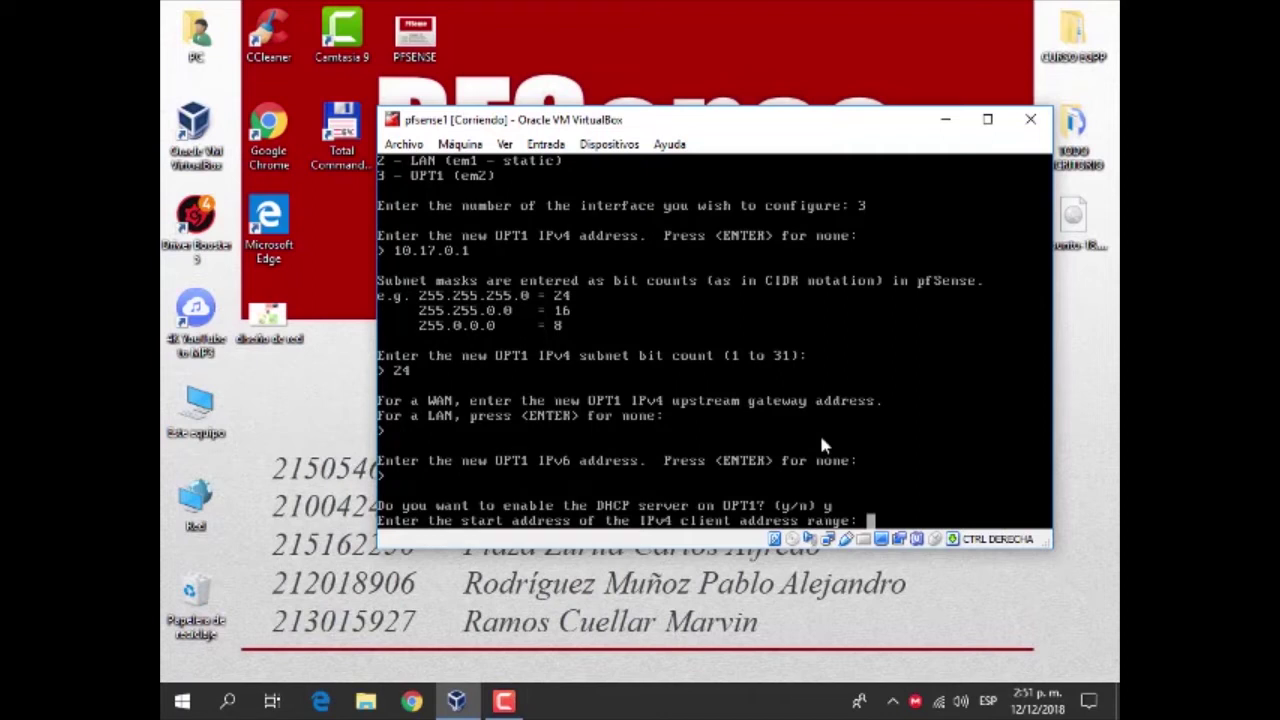
{"action": "type", "text": "10.17.0.10"}
{"action": "key", "text": "Return"}
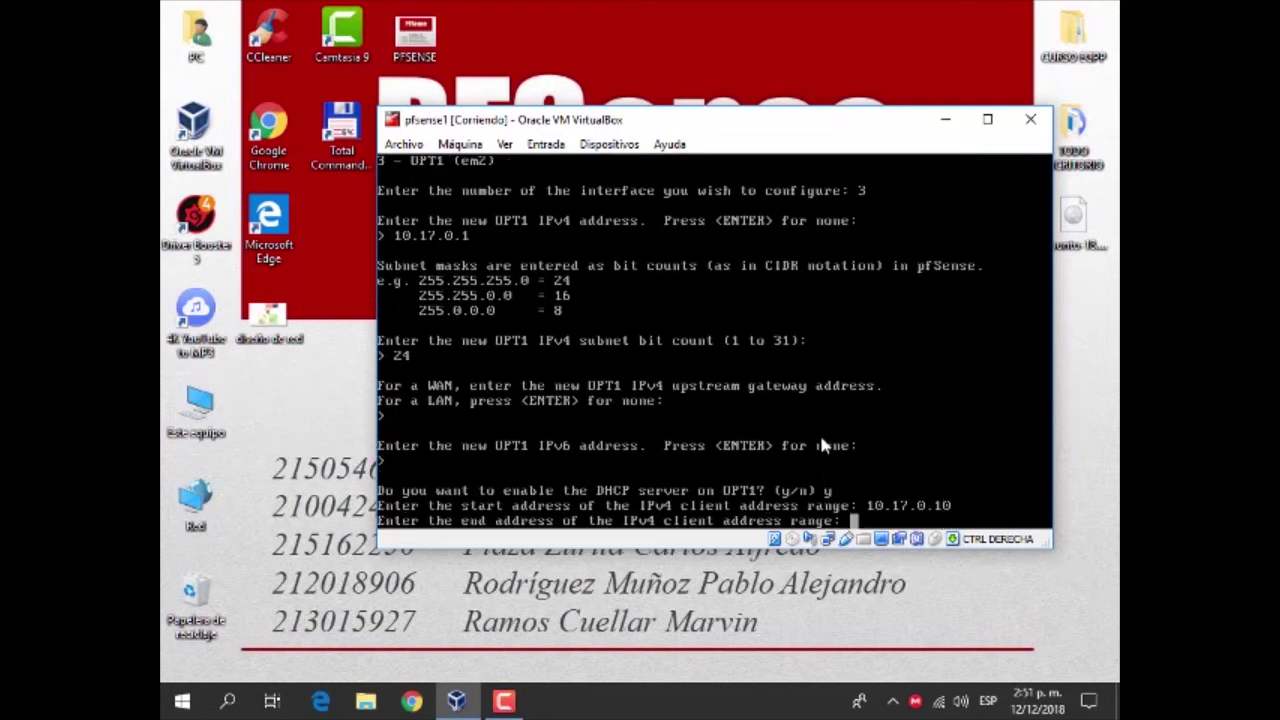
{"action": "type", "text": "10.17.0.100"}
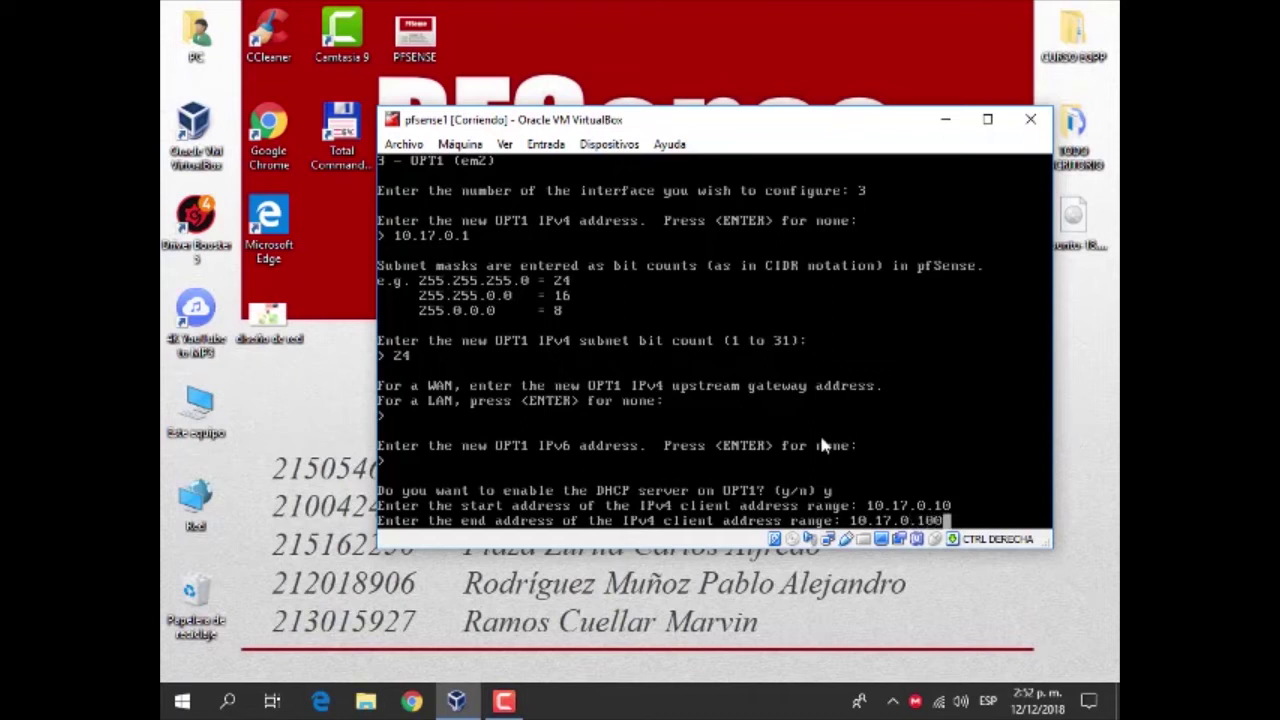
{"action": "key", "text": "Return"}
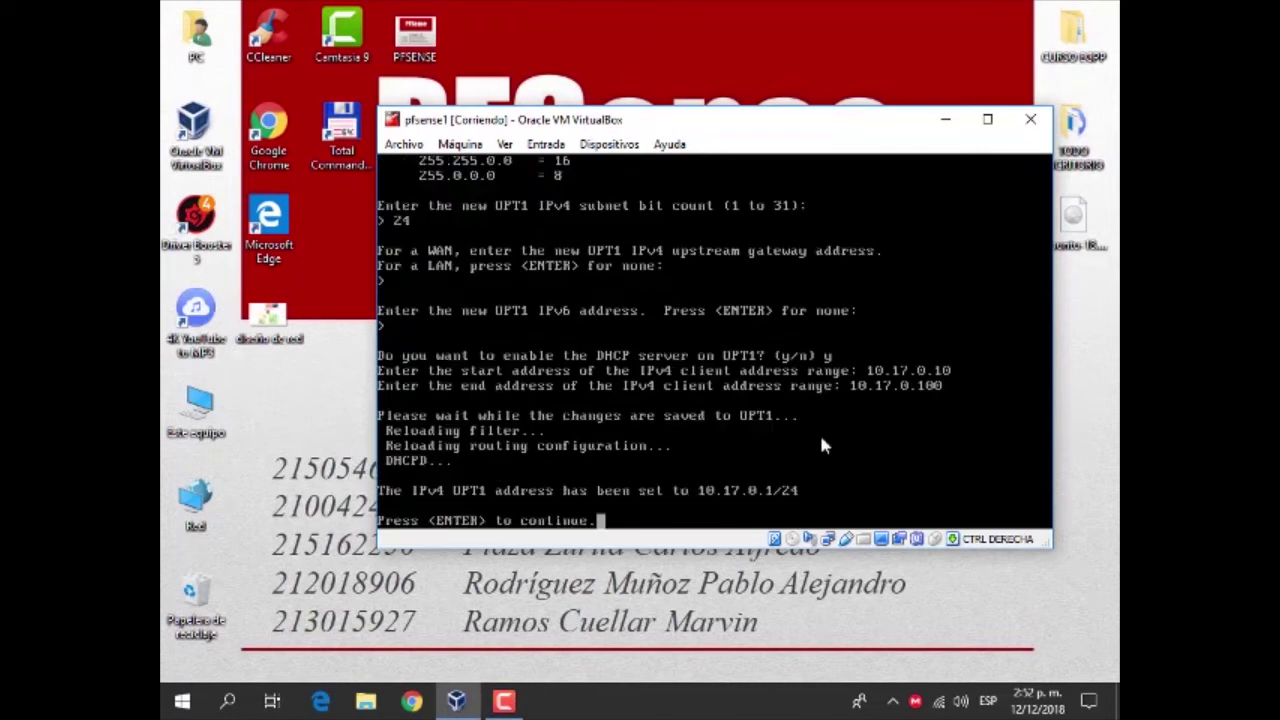
{"action": "key", "text": "Return"}
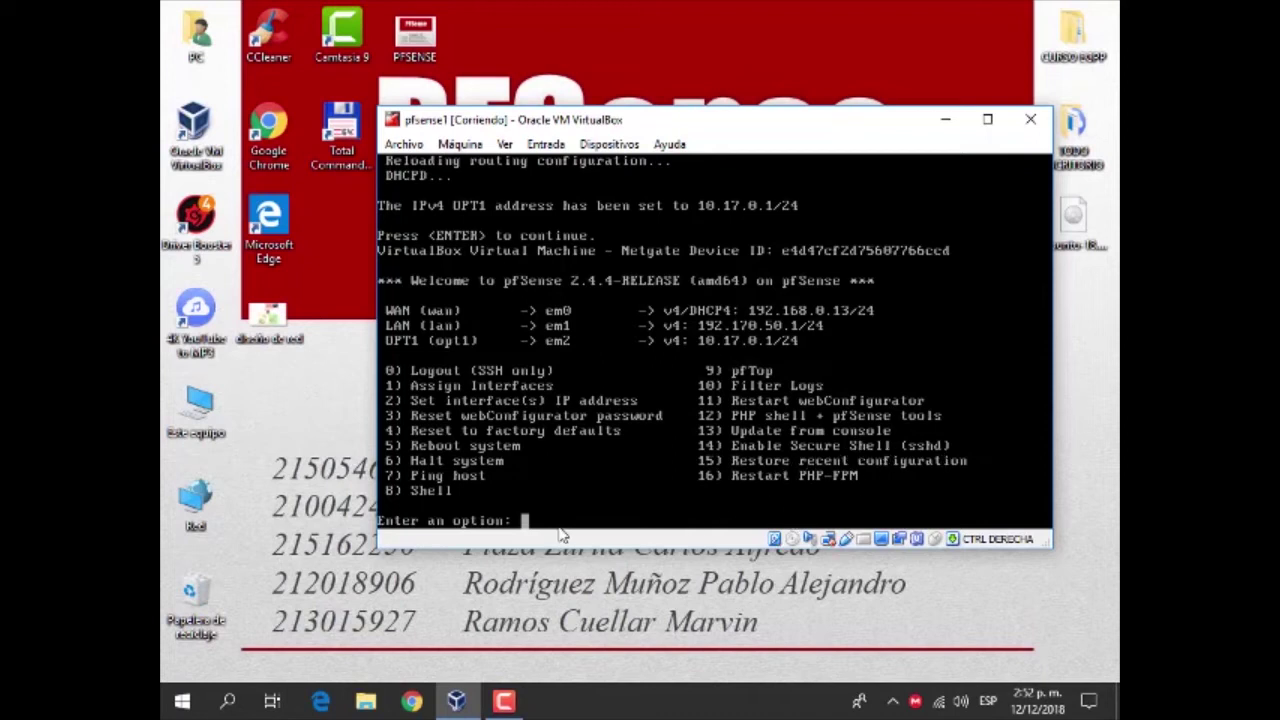
Step: Enable Secure Shell (sshd) on pfSense from the console menu
{"action": "type", "text": "14"}
{"action": "key", "text": "Return"}
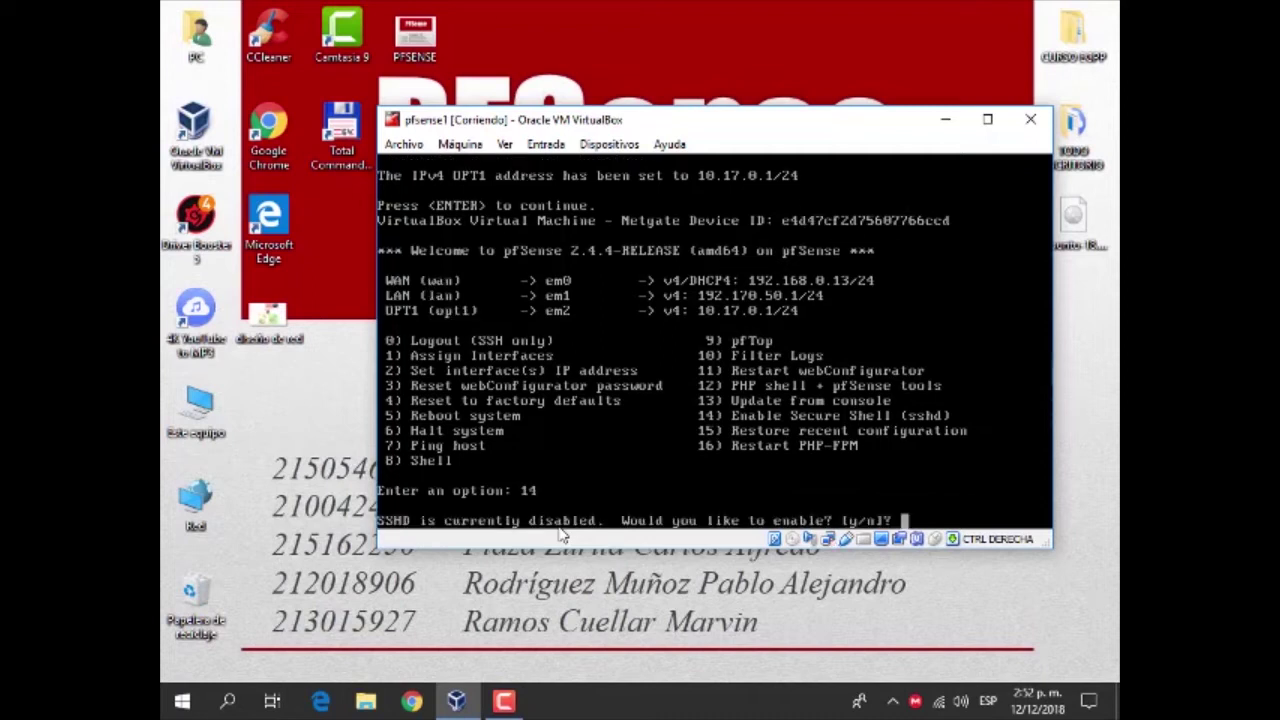
{"action": "type", "text": "y"}
{"action": "key", "text": "Return"}
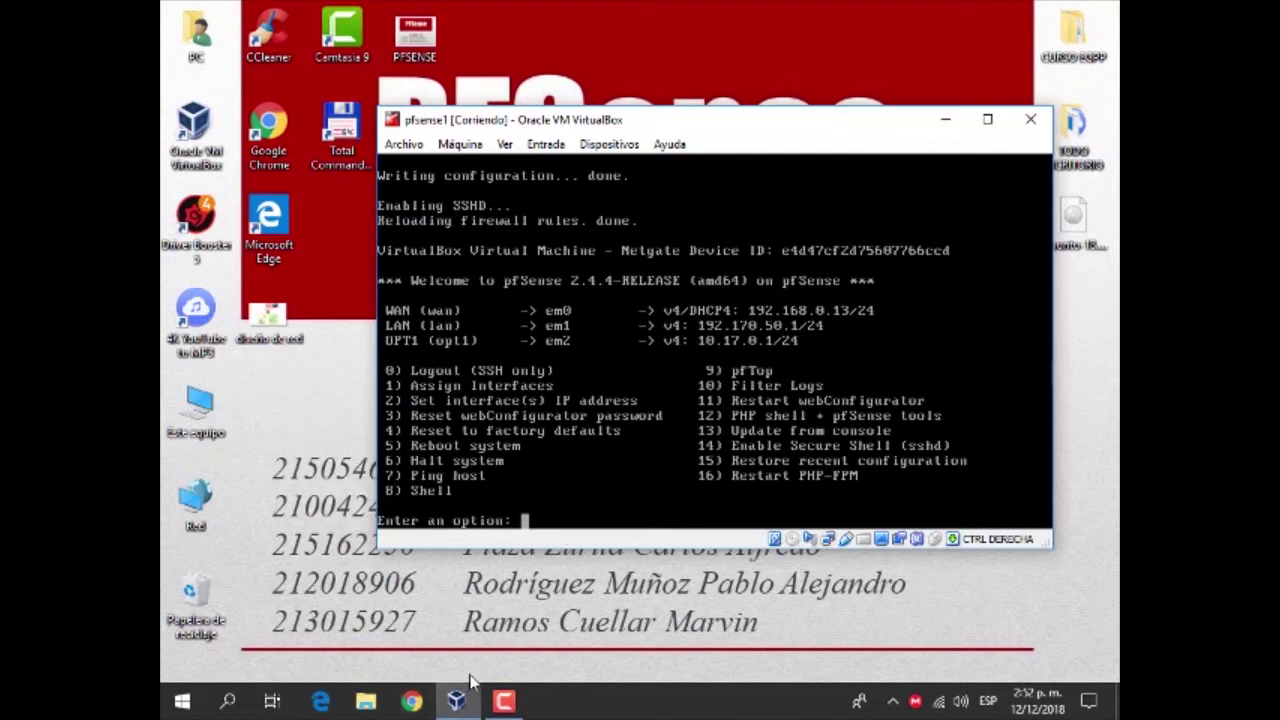
Step: Minimize the pfsense1 console, open the VirtualBox manager and start the windows7 virtual machine
{"action": "left_click", "coordinate": [458, 702]}
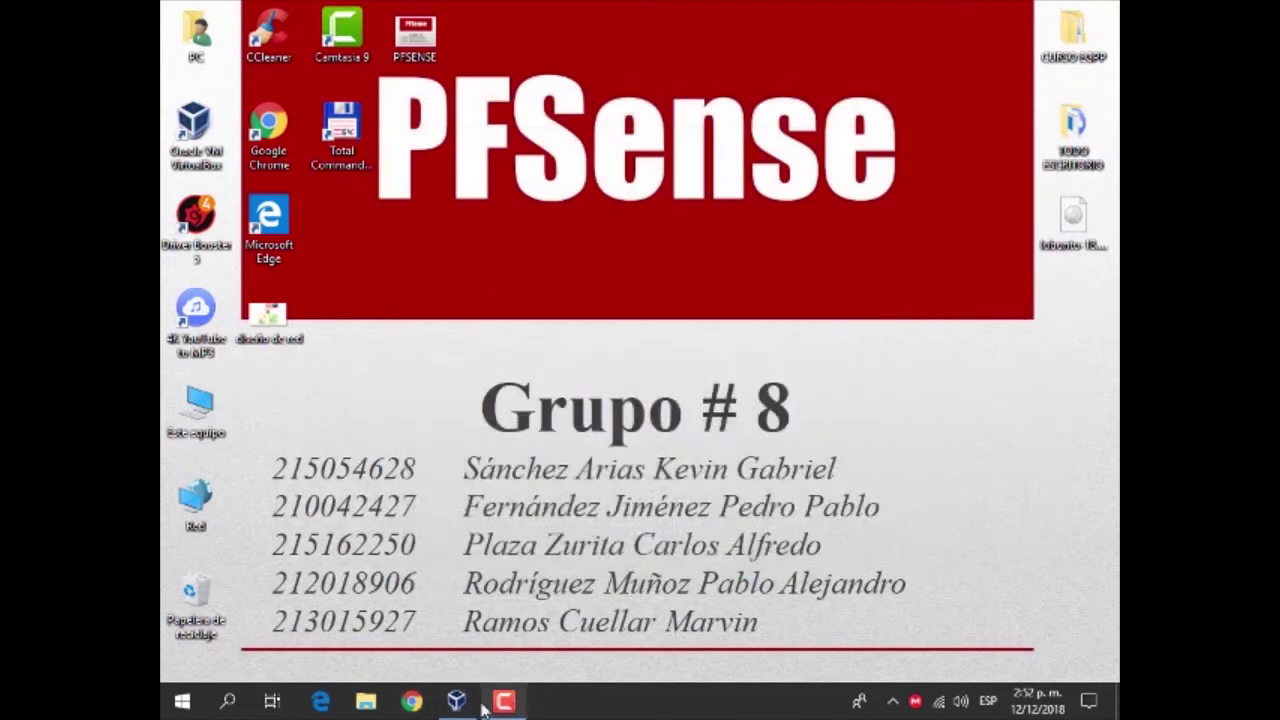
{"action": "left_click", "coordinate": [460, 705]}
{"action": "double_click", "coordinate": [651, 130]}
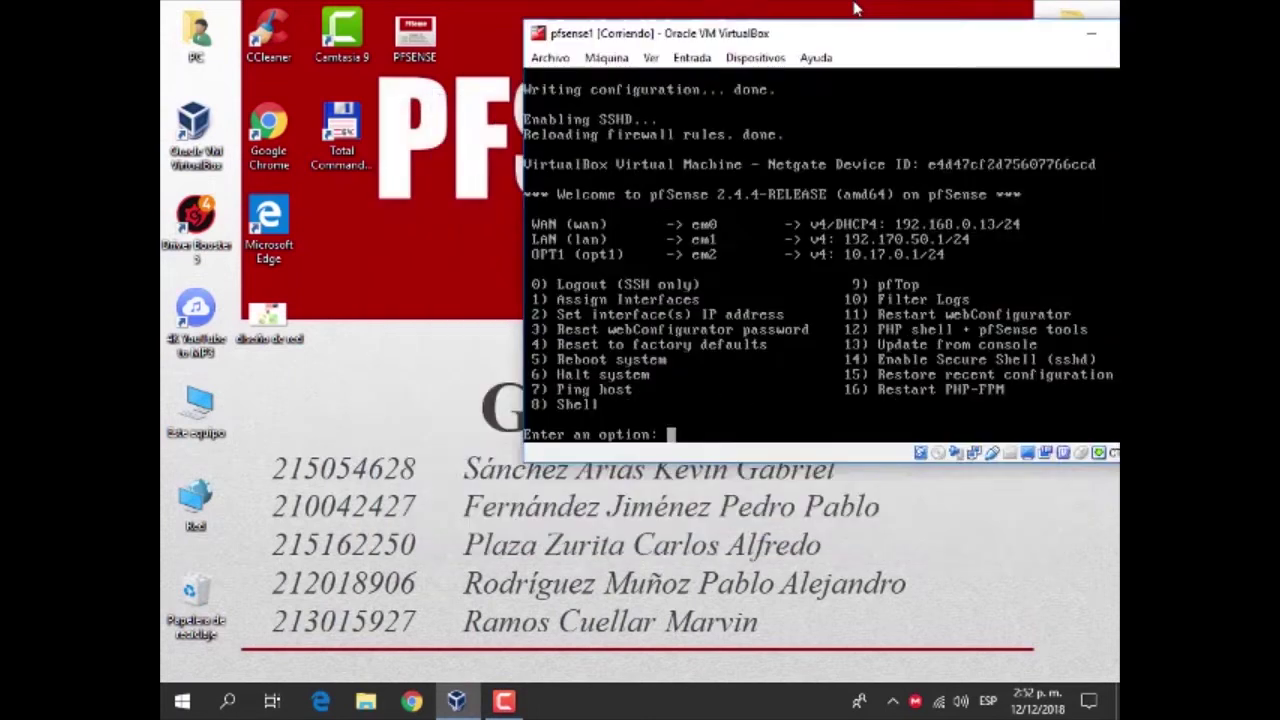
{"action": "left_click", "coordinate": [456, 700]}
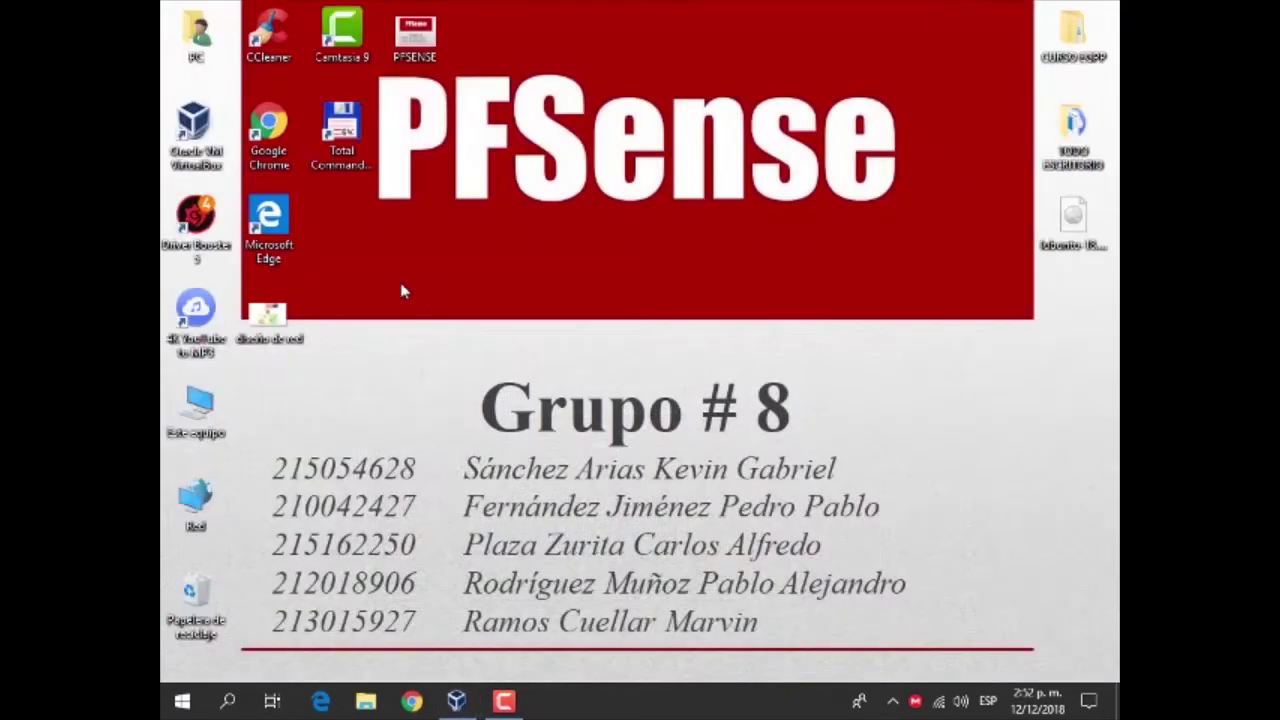
{"action": "double_click", "coordinate": [193, 145]}
{"action": "left_click", "coordinate": [751, 304]}
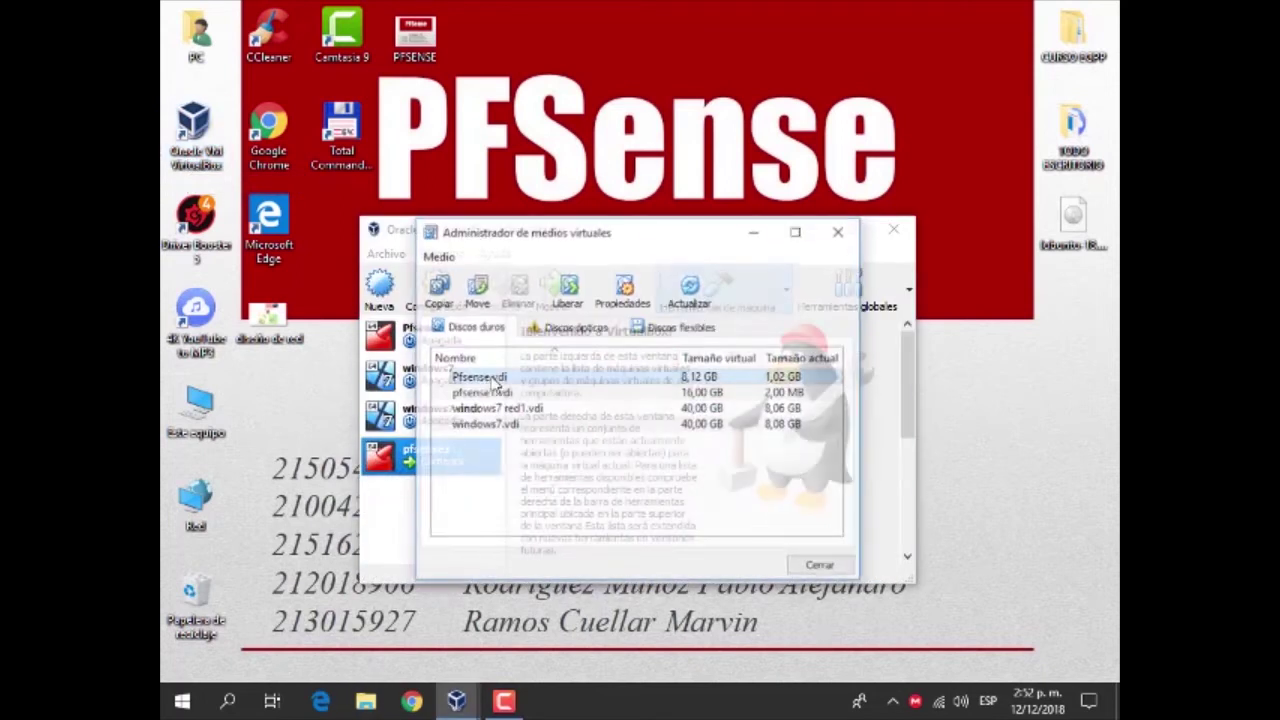
{"action": "left_click", "coordinate": [840, 230]}
{"action": "left_click", "coordinate": [435, 374]}
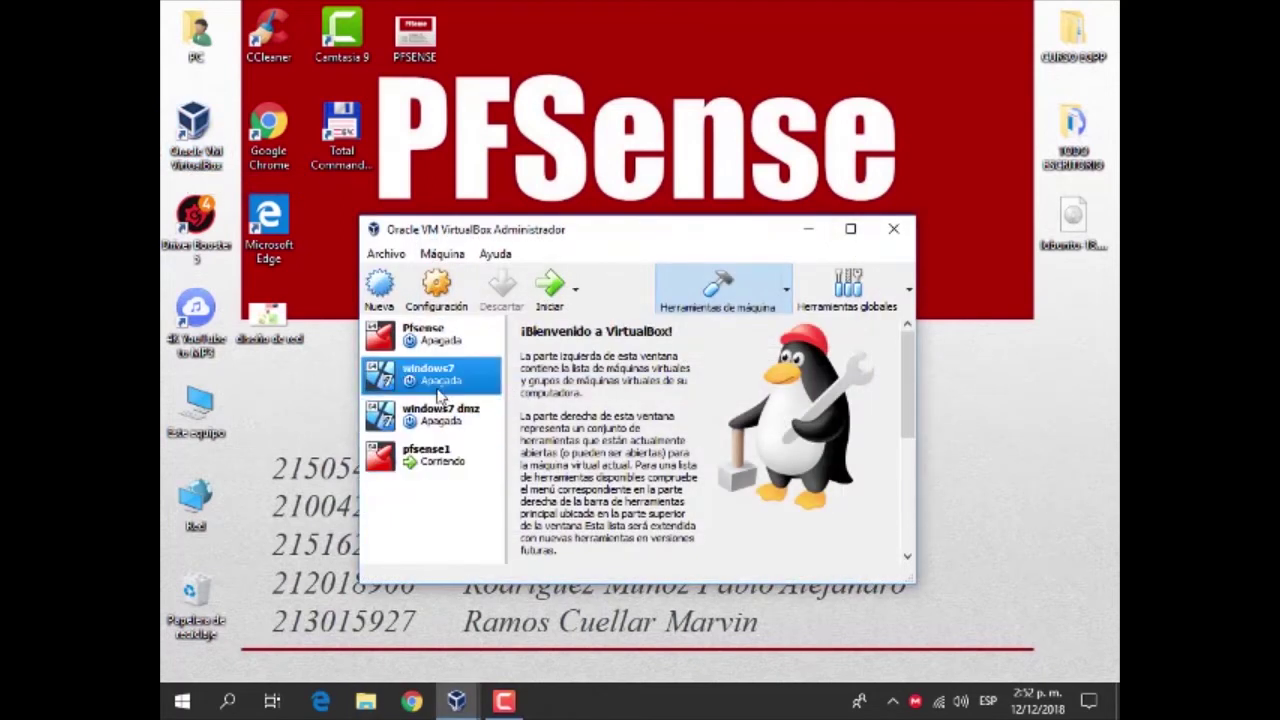
{"action": "left_click", "coordinate": [553, 296]}
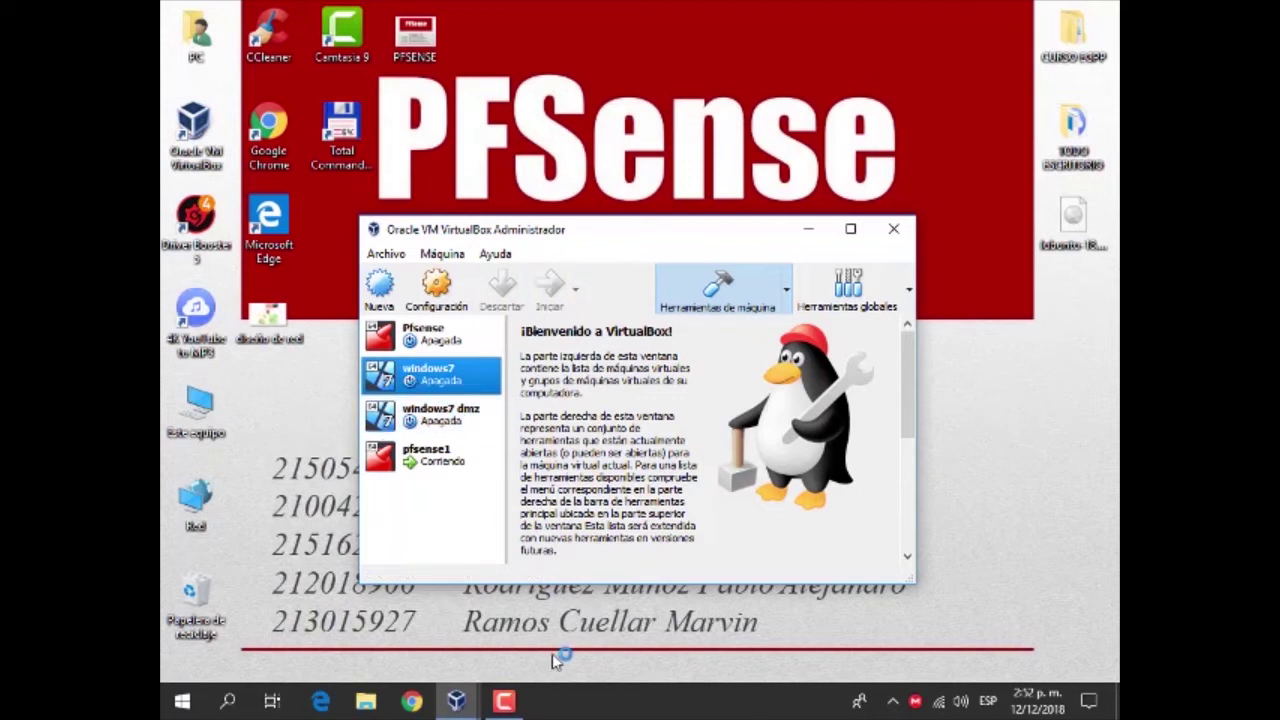
{"action": "left_click", "coordinate": [503, 700]}
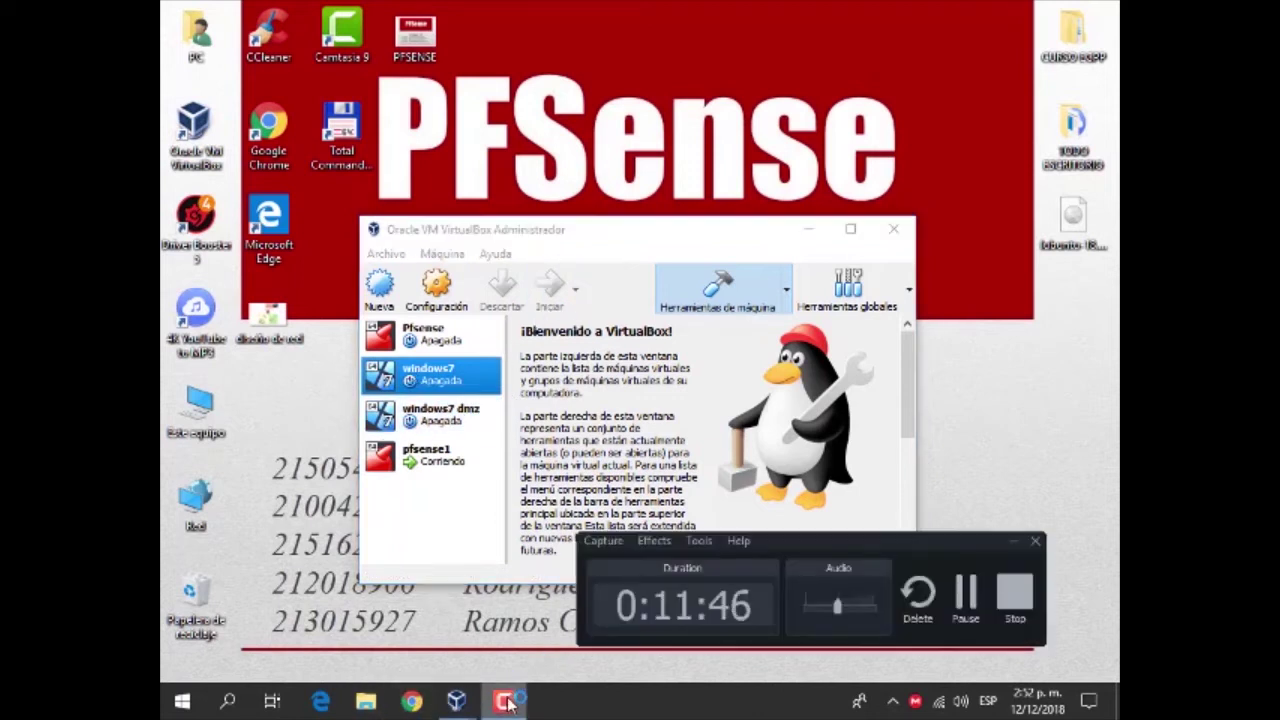
{"action": "left_click", "coordinate": [503, 700]}
{"action": "mouse_move", "coordinate": [460, 703]}
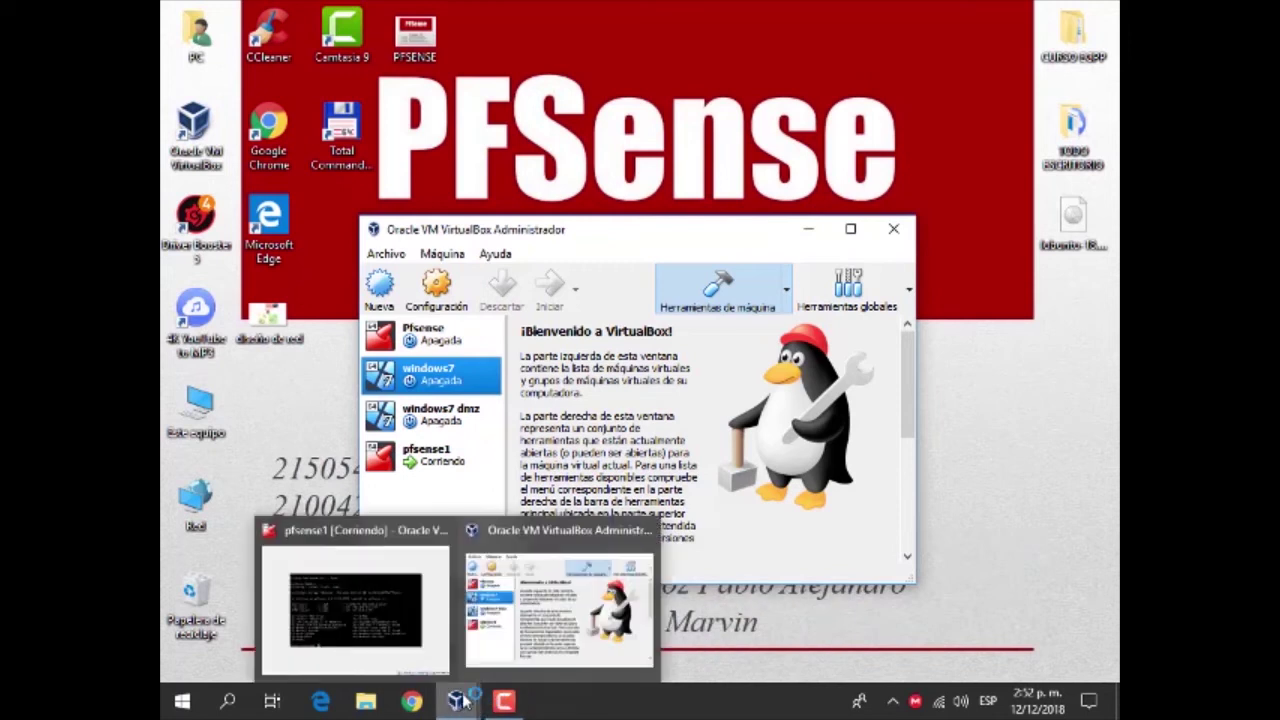
{"action": "left_click", "coordinate": [503, 700]}
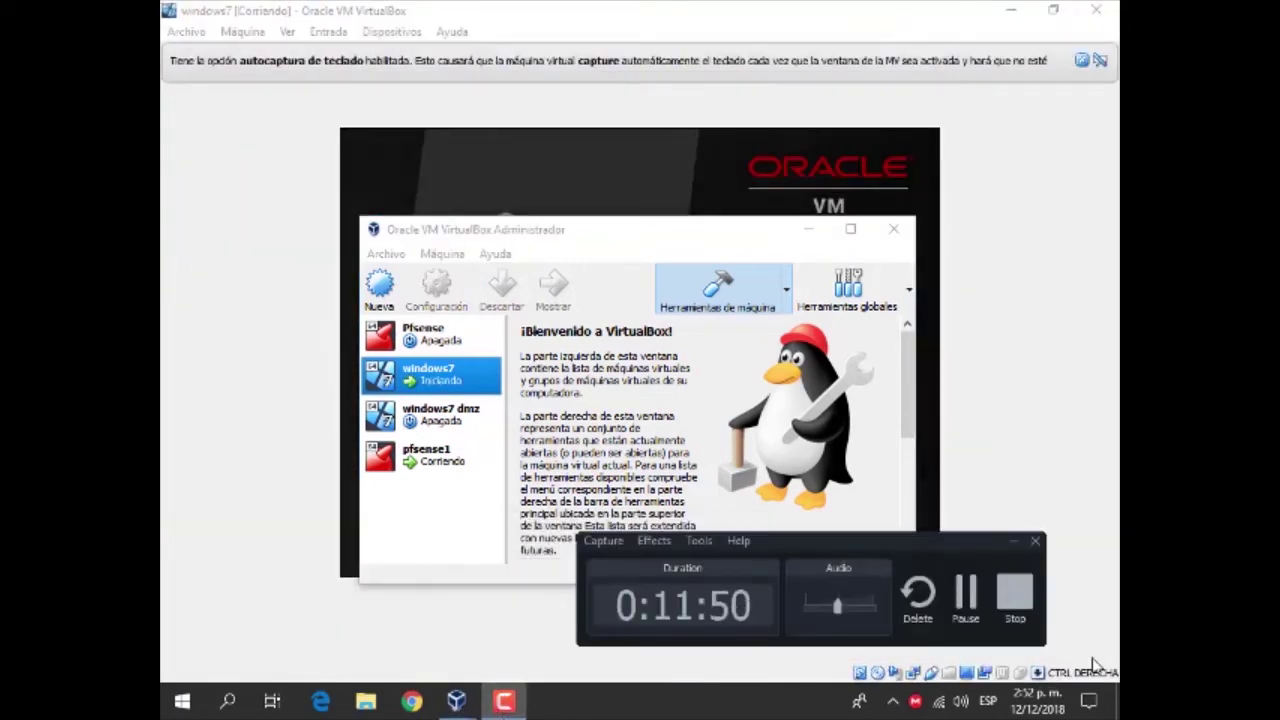
{"action": "left_click", "coordinate": [977, 608]}
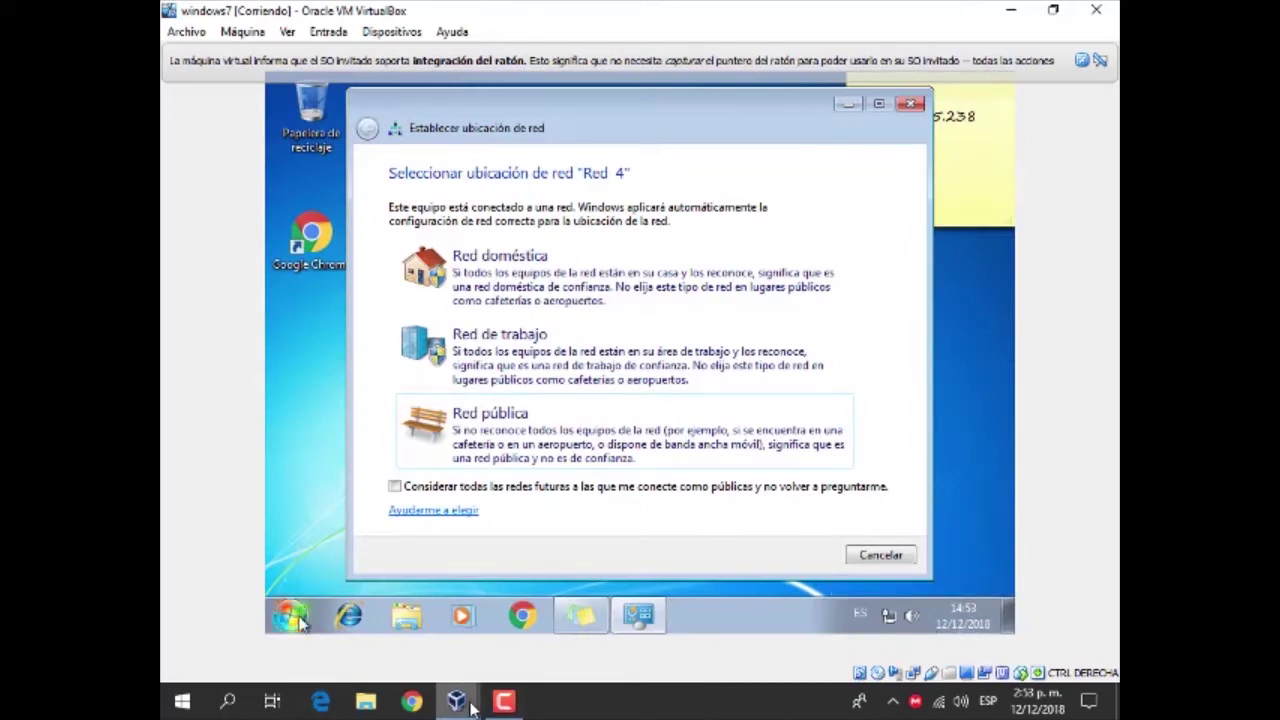
Step: Set the Windows 7 guest's network location to "Red de trabajo" and close the confirmation dialog
{"action": "mouse_move", "coordinate": [939, 607]}
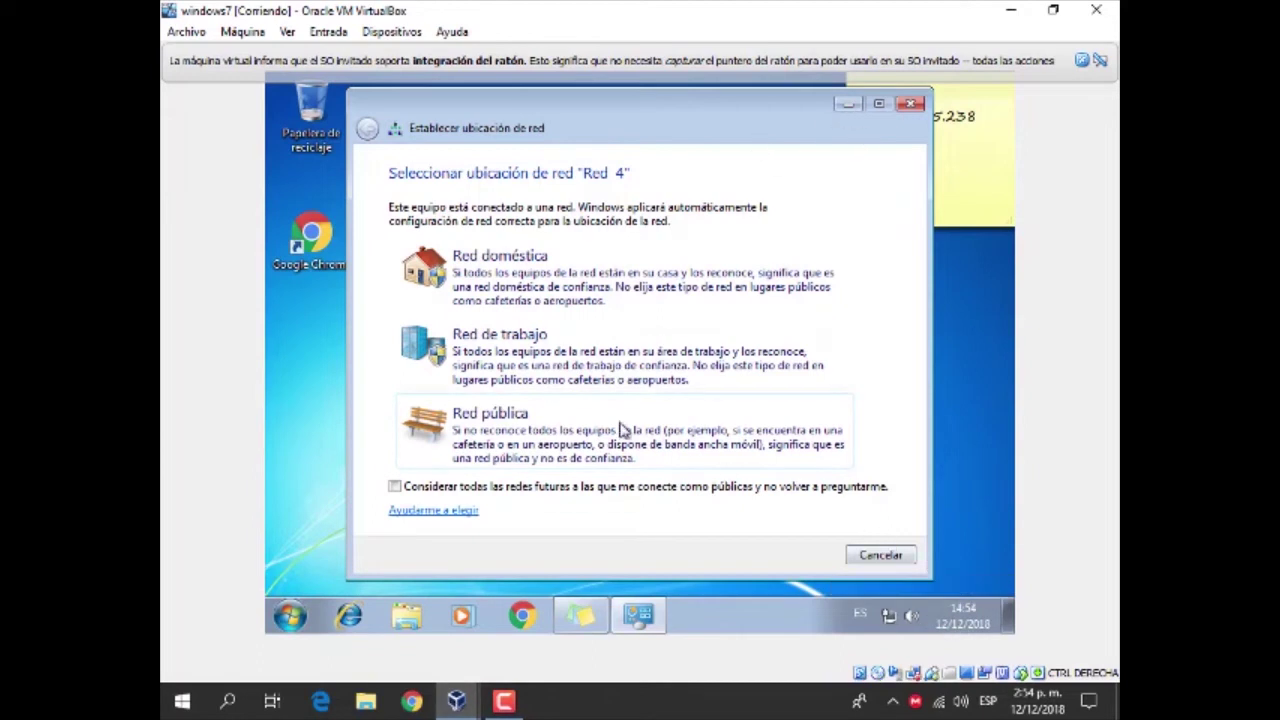
{"action": "left_click", "coordinate": [510, 346]}
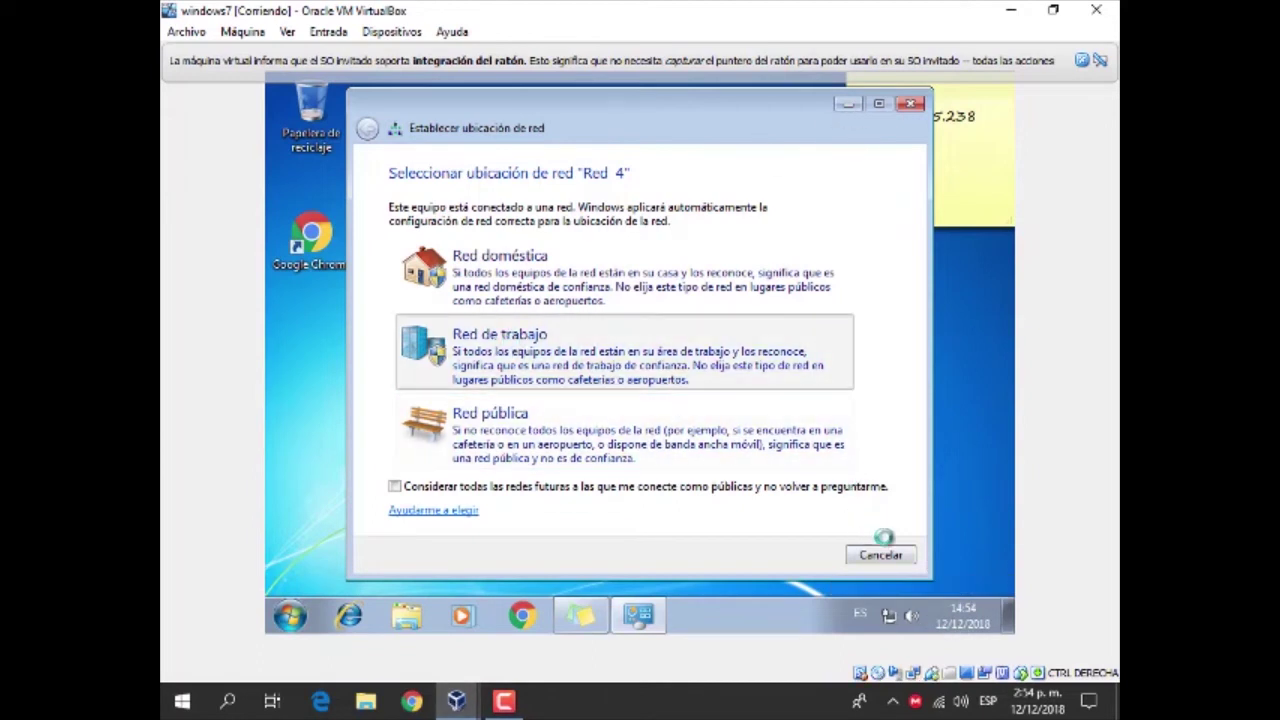
{"action": "mouse_move", "coordinate": [456, 700]}
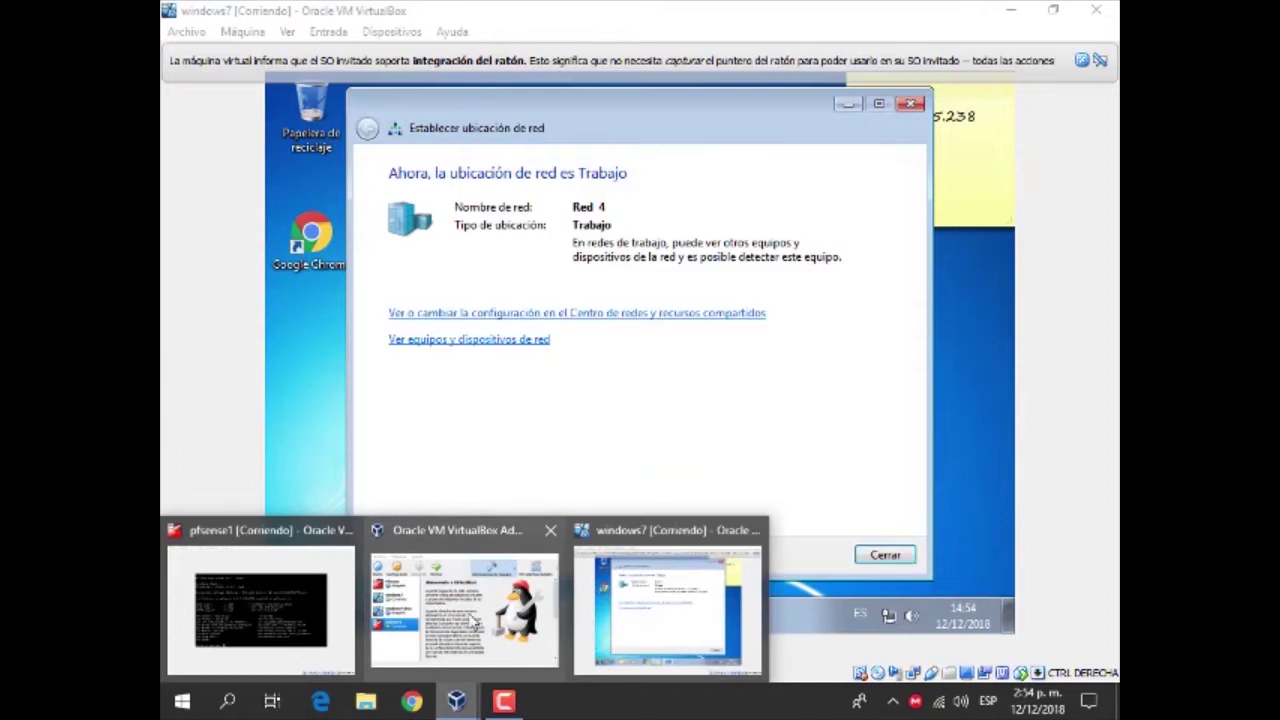
{"action": "left_click", "coordinate": [889, 554]}
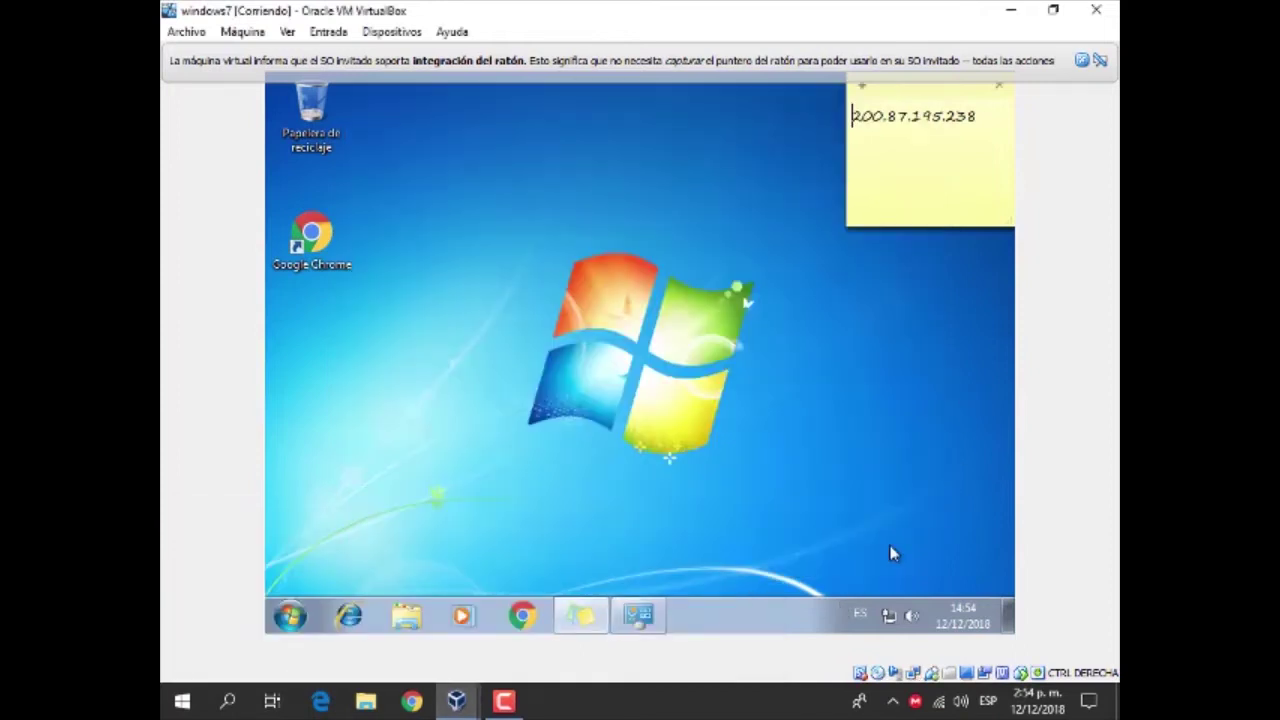
Step: Check the guest's network connection status and its IP configuration with ipconfig in a command prompt, closing the prompt when done
{"action": "left_click", "coordinate": [888, 617]}
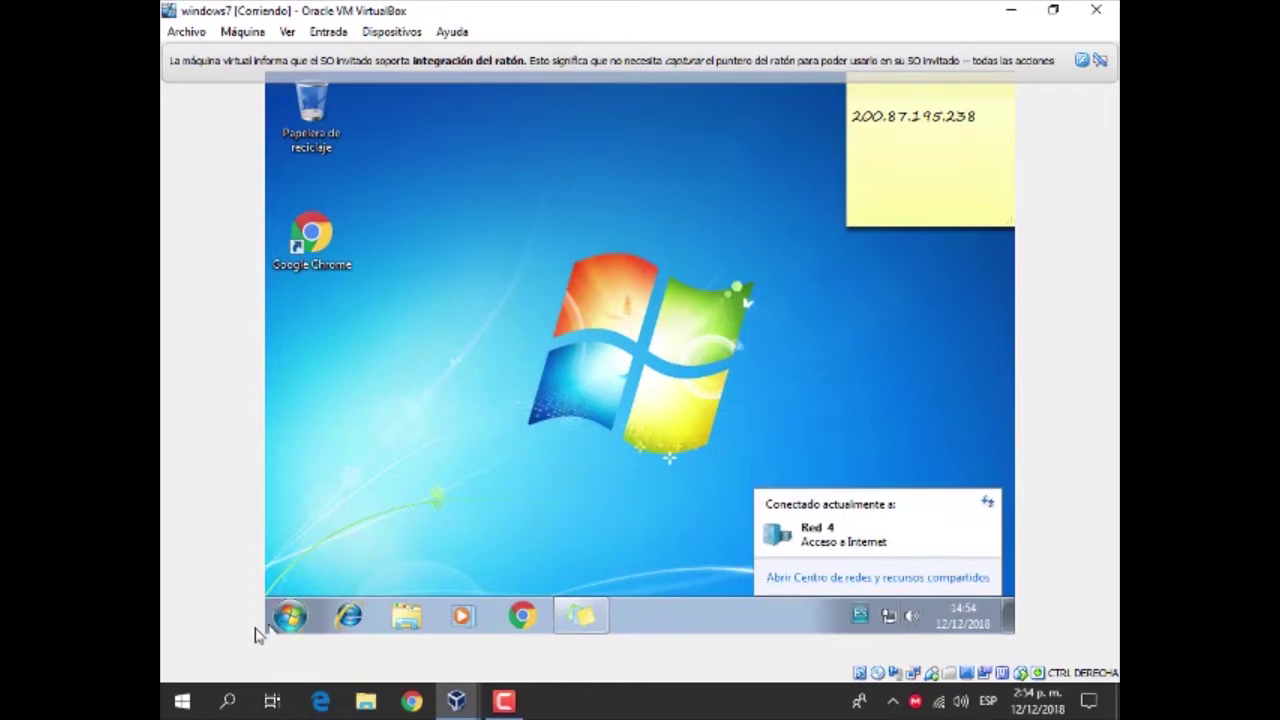
{"action": "left_click", "coordinate": [289, 616]}
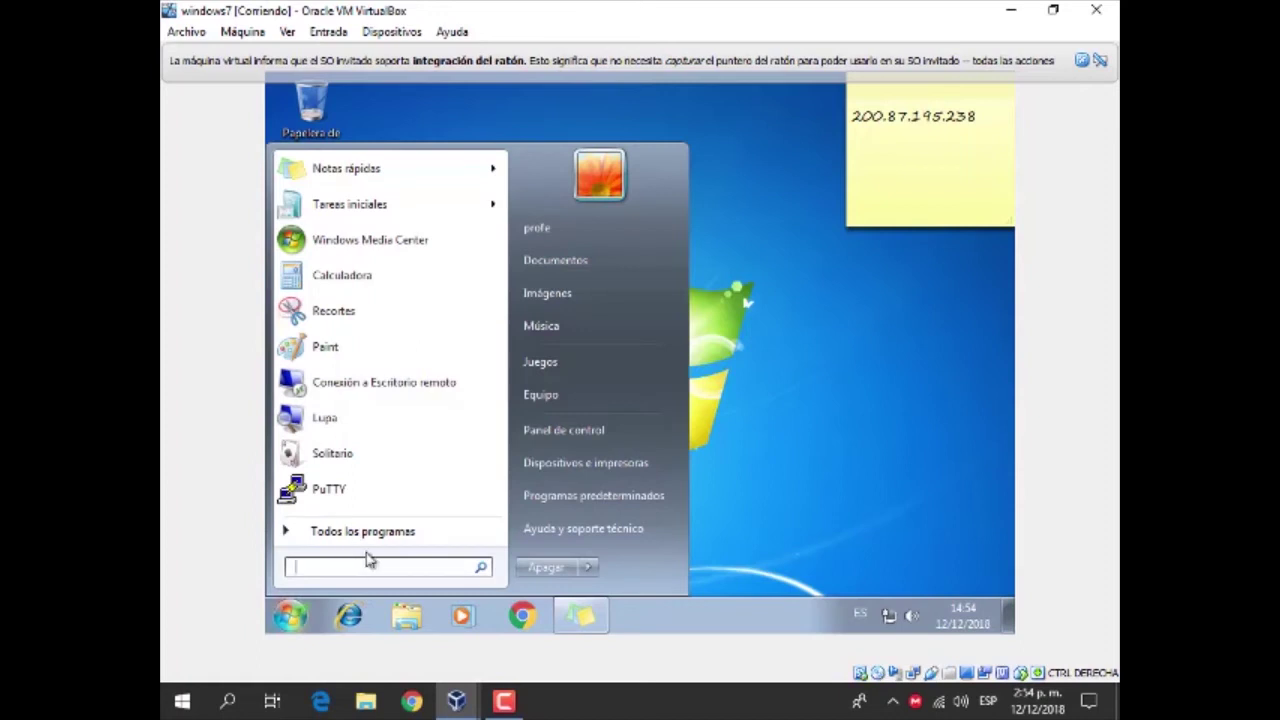
{"action": "type", "text": "cmd"}
{"action": "key", "text": "Return"}
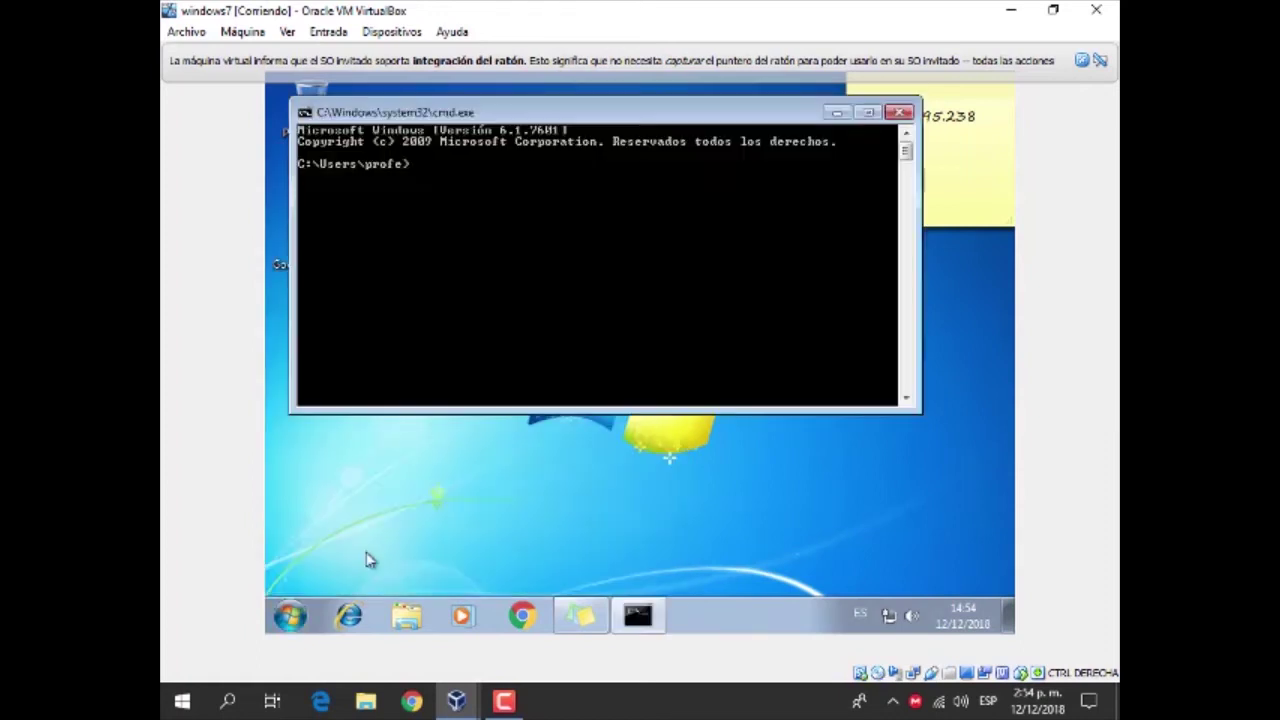
{"action": "type", "text": "ipconfig"}
{"action": "key", "text": "Return"}
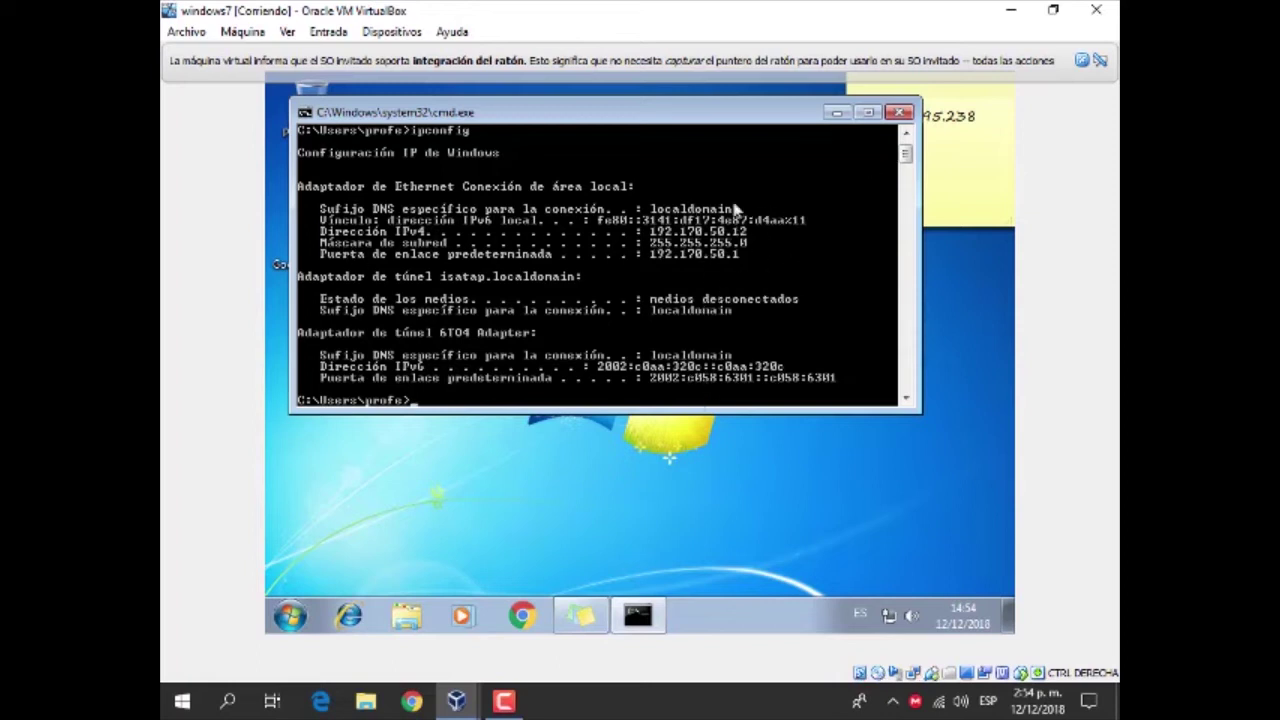
{"action": "left_click", "coordinate": [892, 114]}
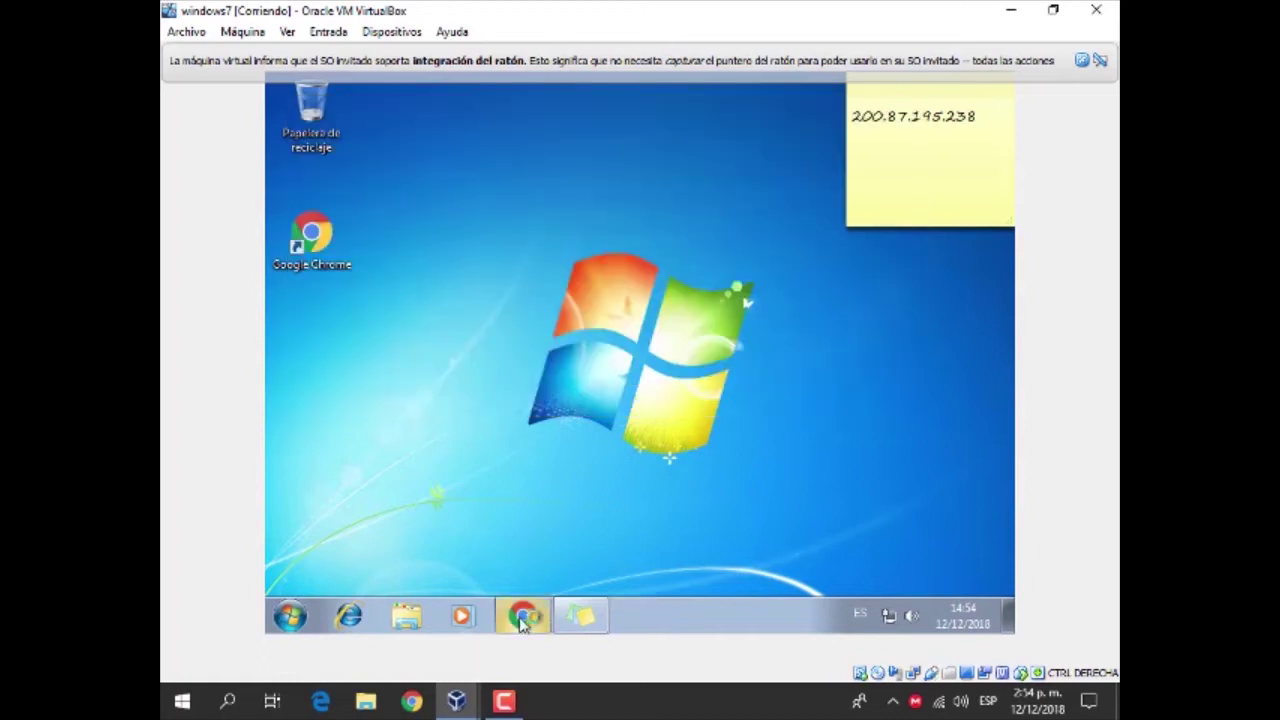
Step: Open the pfSense web login page at 192.170.50.1 in the guest's Google Chrome and dismiss the translation offer
{"action": "mouse_move", "coordinate": [608, 620]}
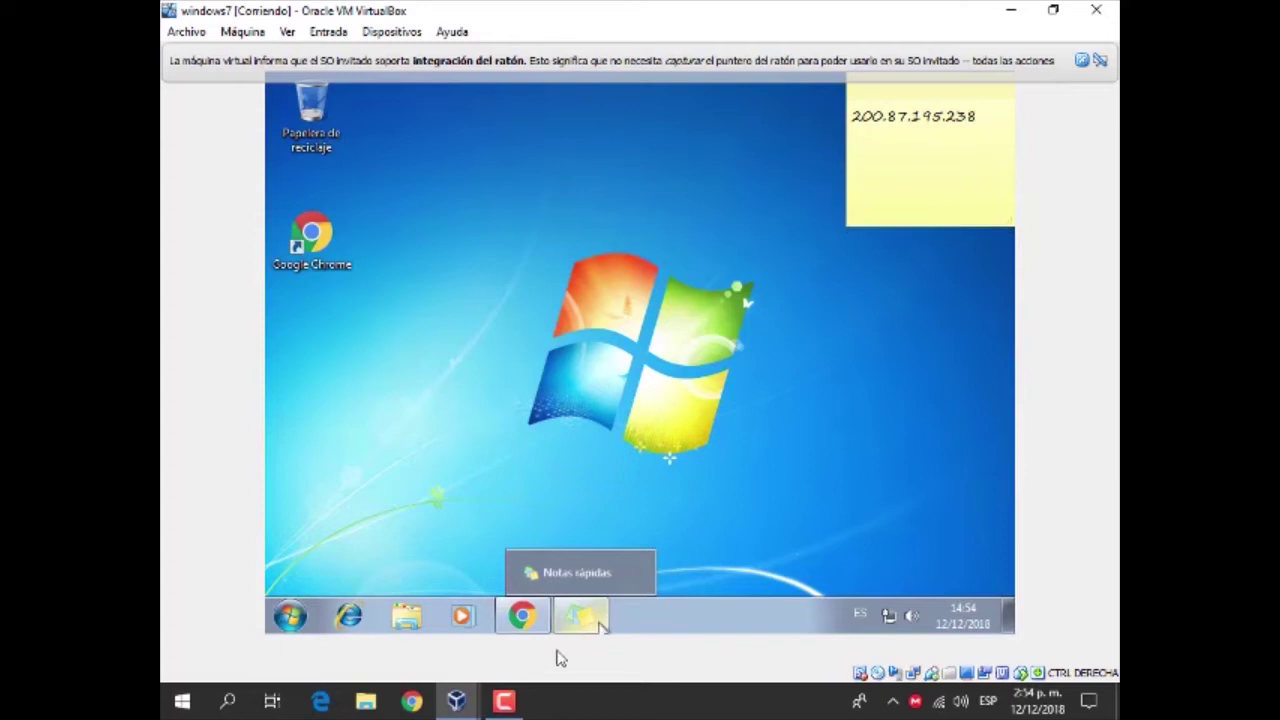
{"action": "left_click", "coordinate": [524, 620]}
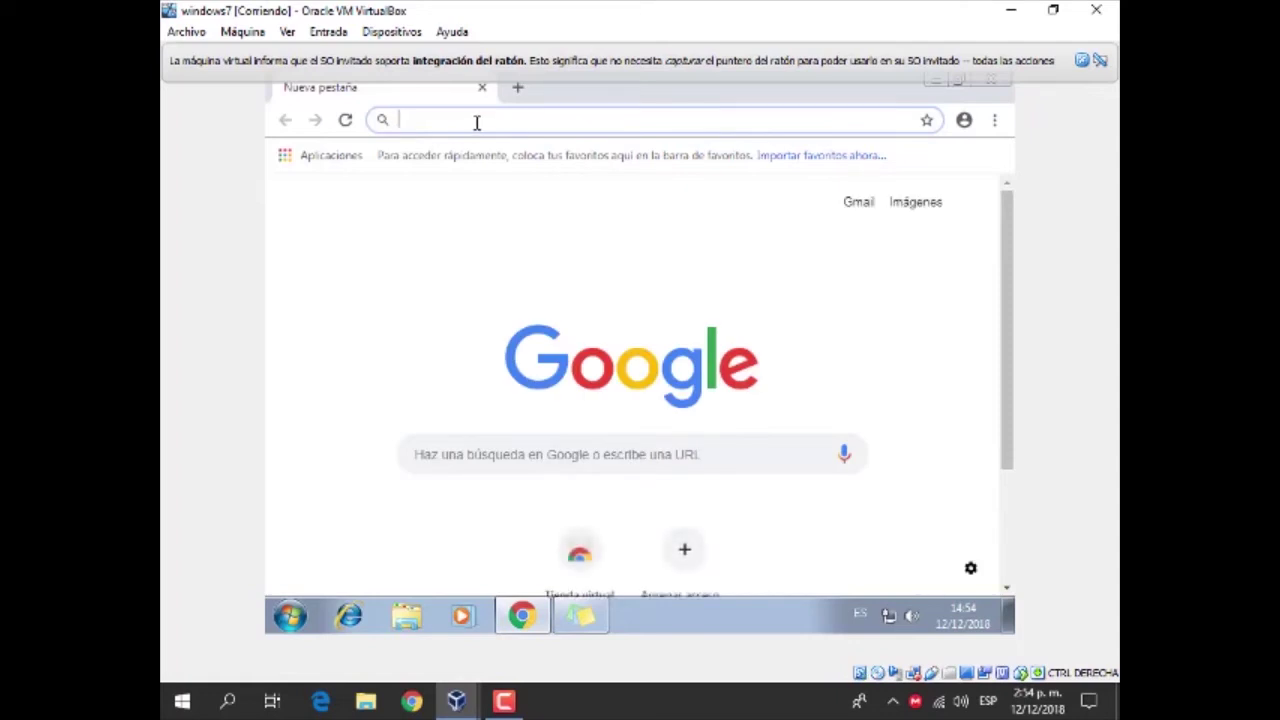
{"action": "type", "text": "192."}
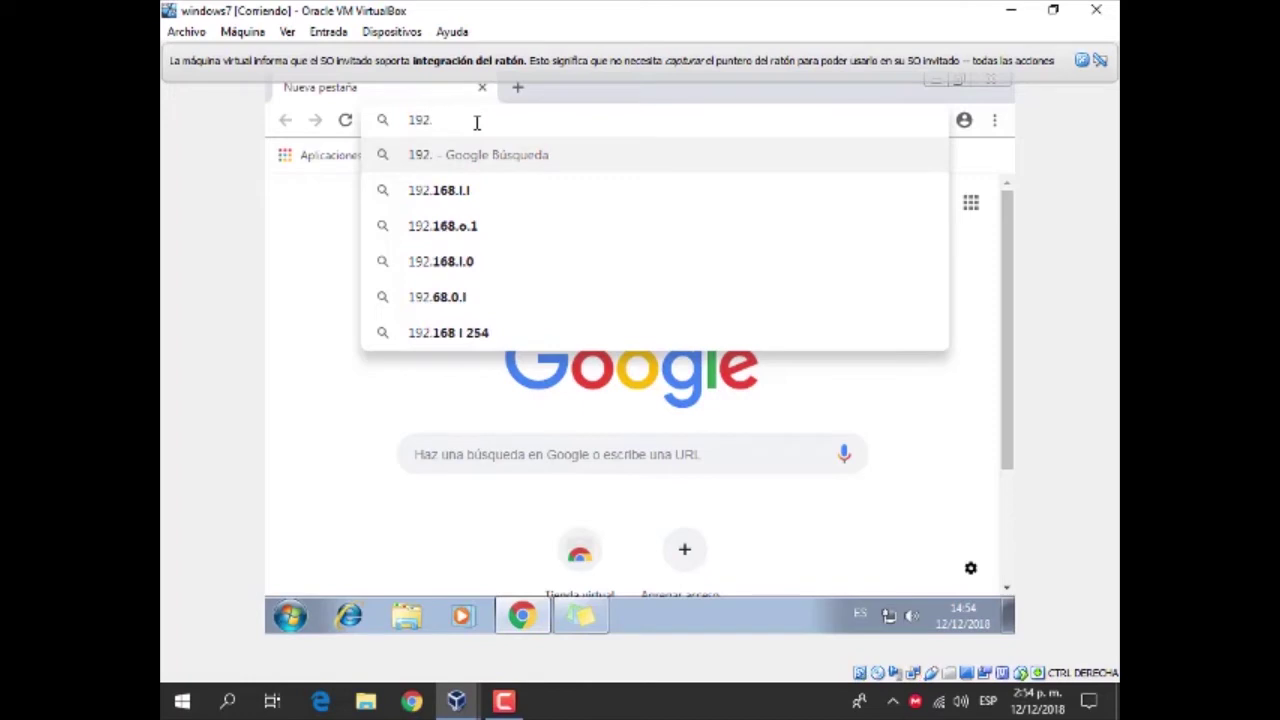
{"action": "type", "text": "170."}
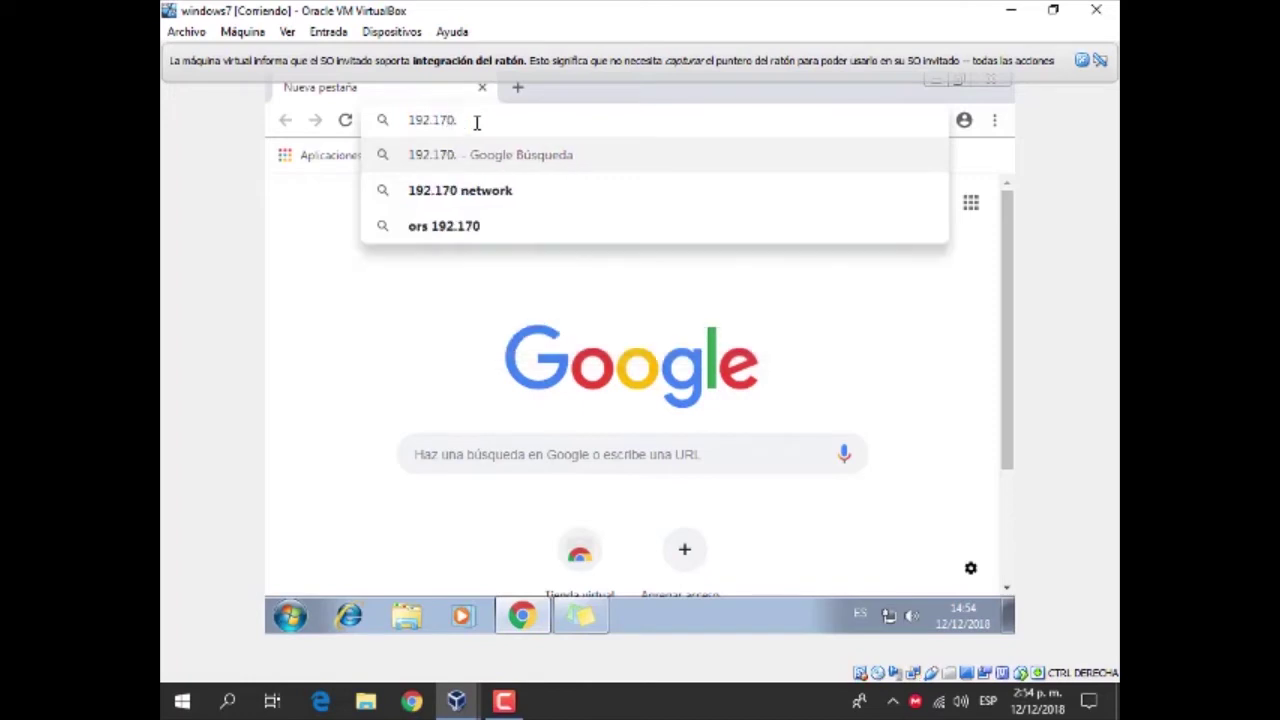
{"action": "type", "text": "50.1"}
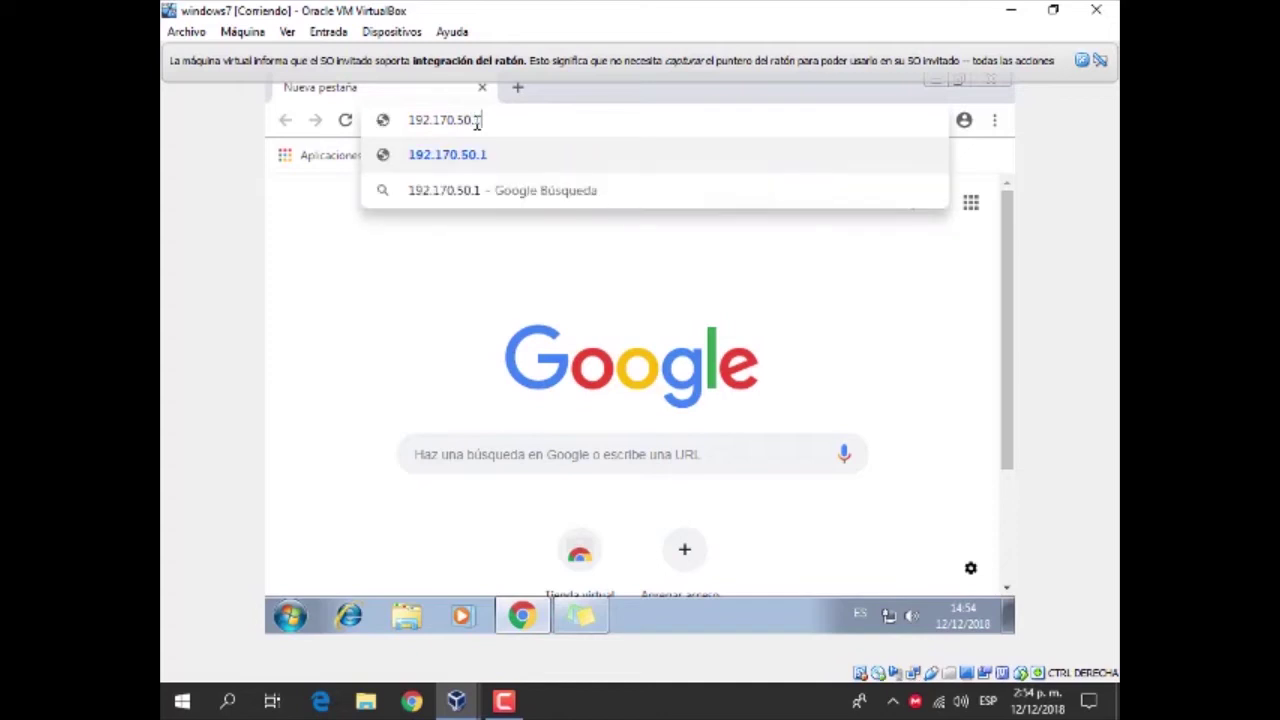
{"action": "key", "text": "Return"}
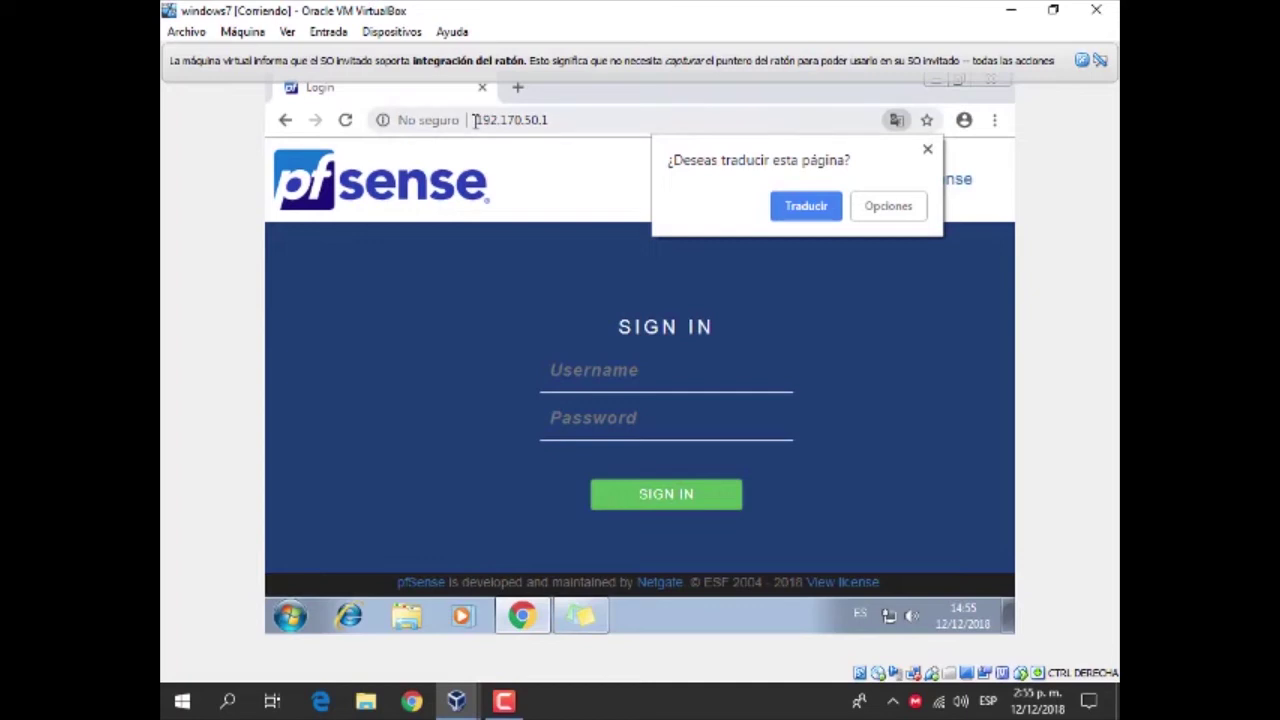
{"action": "left_click", "coordinate": [928, 148]}
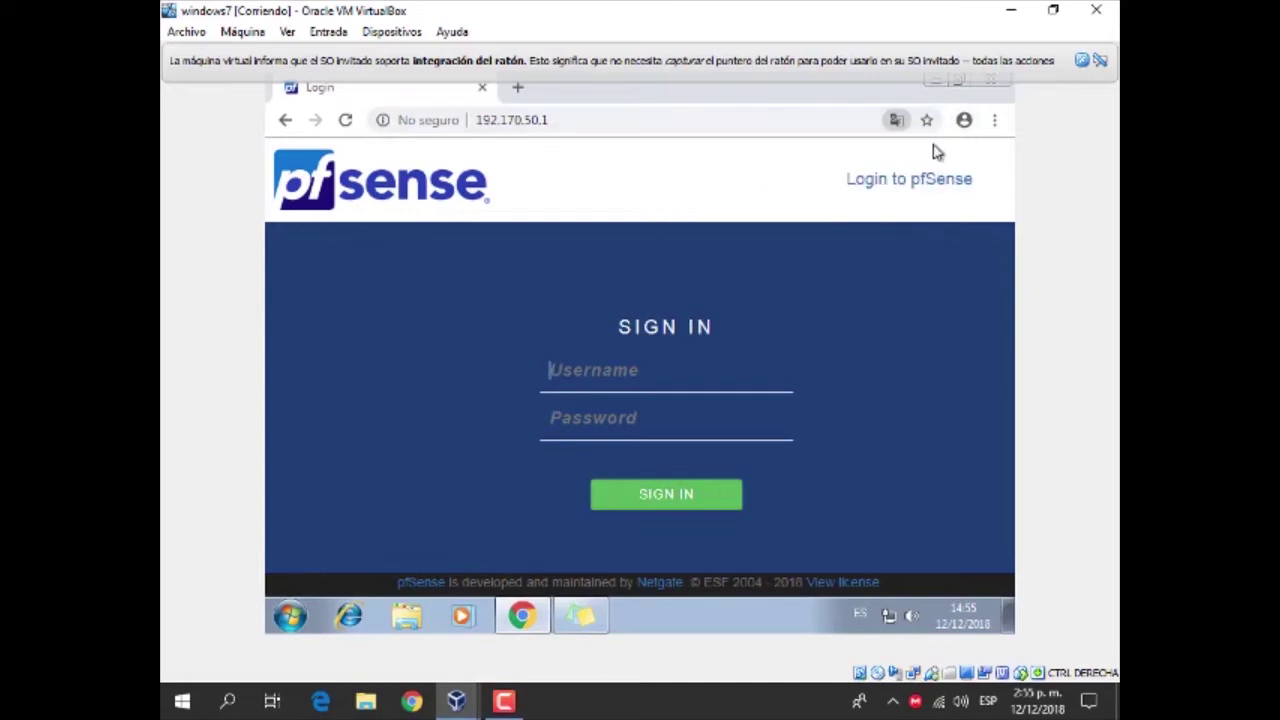
Step: Sign in to the pfSense web interface as admin with the account password
{"action": "left_click", "coordinate": [548, 370]}
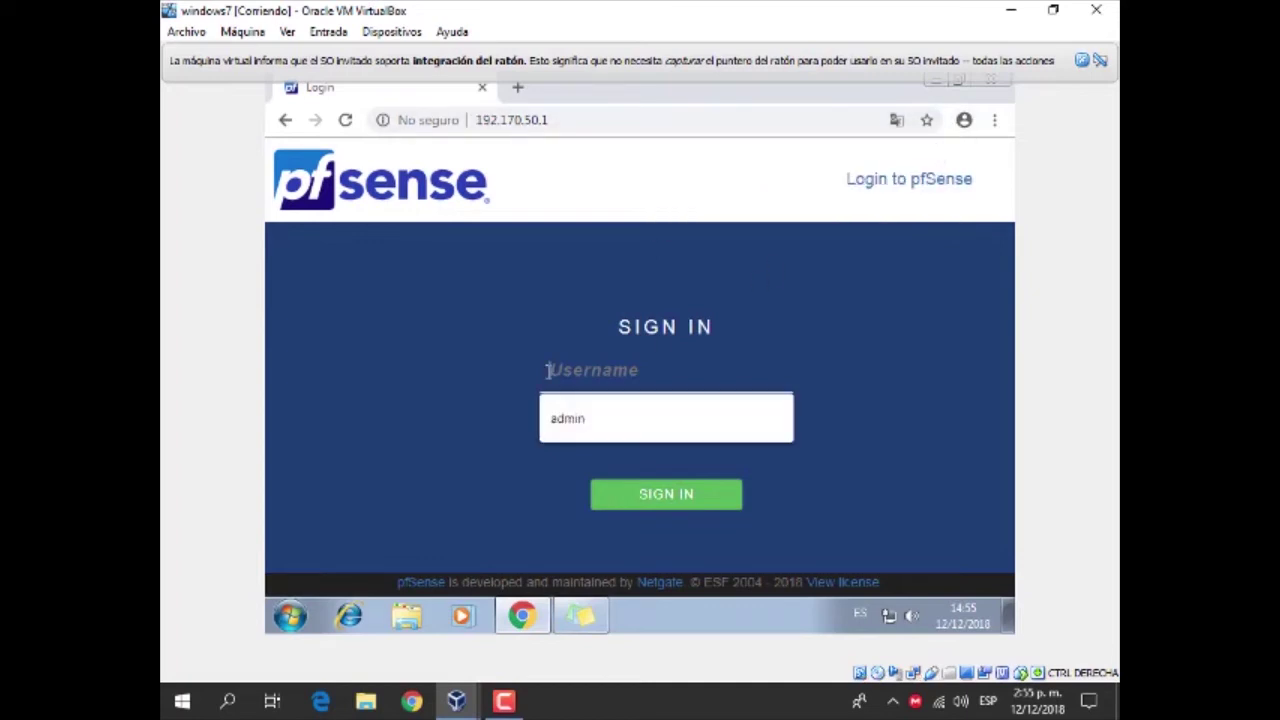
{"action": "left_click", "coordinate": [712, 422]}
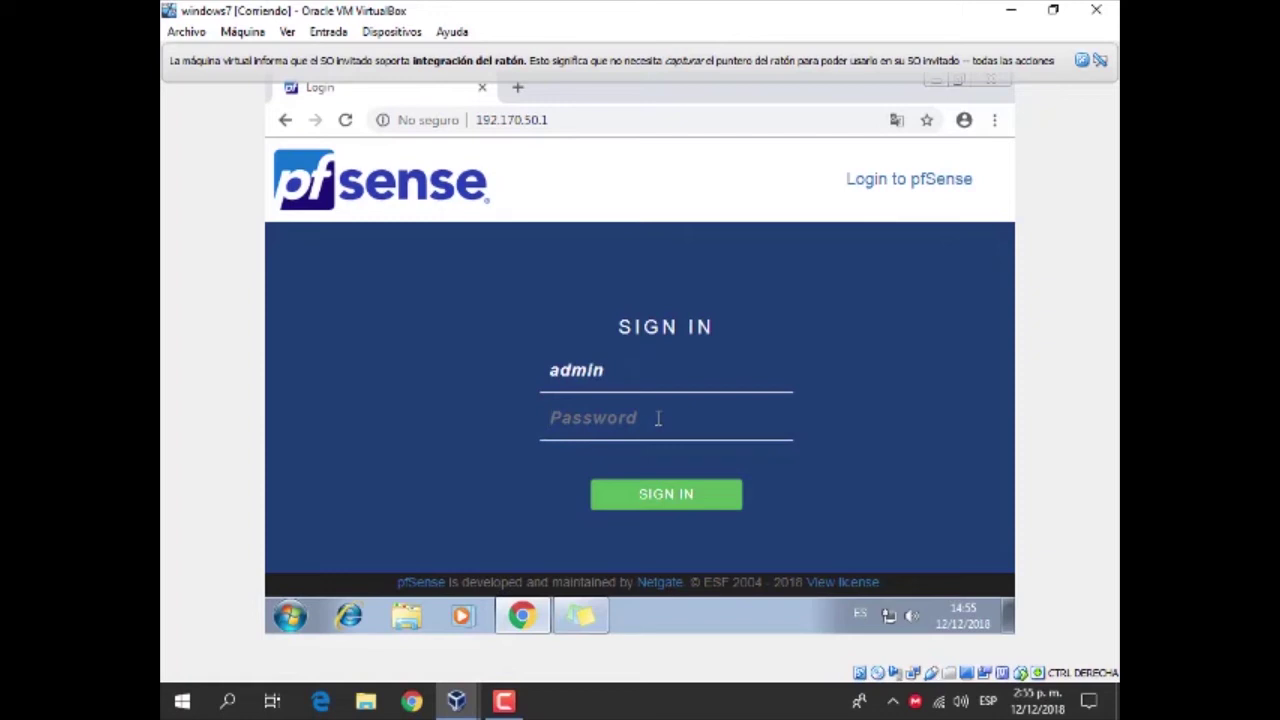
{"action": "type", "text": "p"}
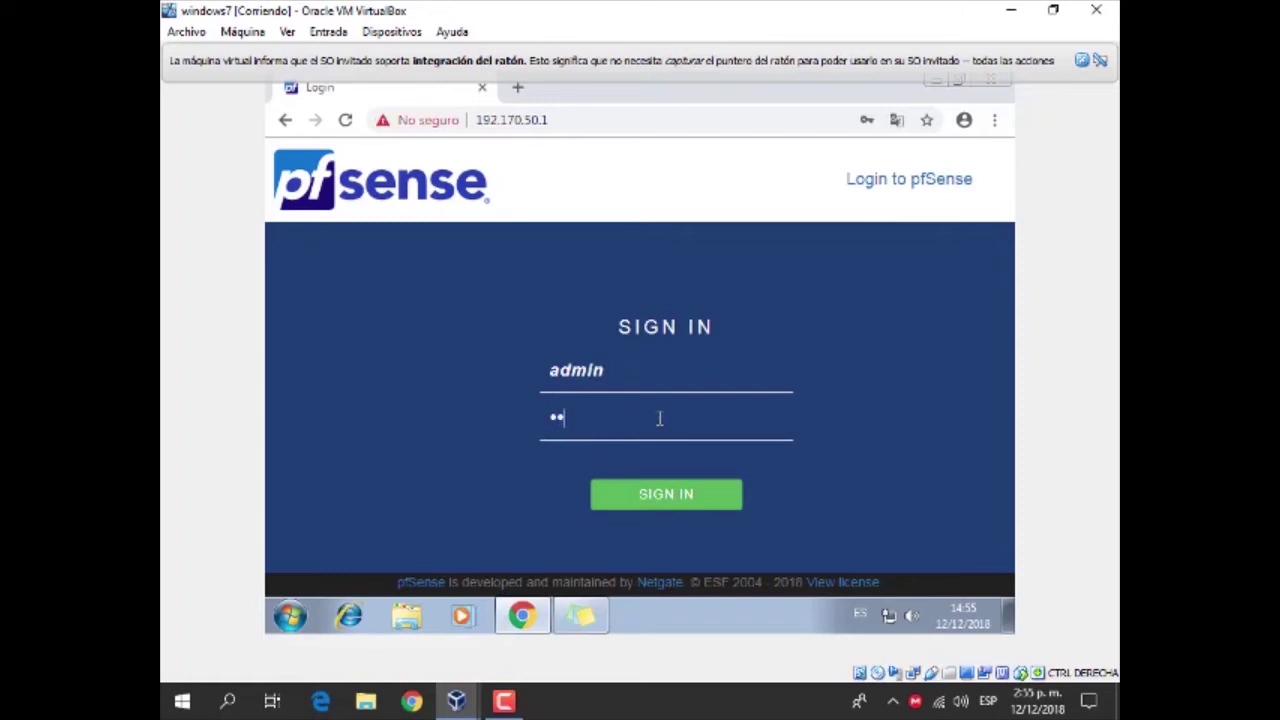
{"action": "key", "text": "BackSpace"}
{"action": "type", "text": "pfsense"}
{"action": "key", "text": "Return"}
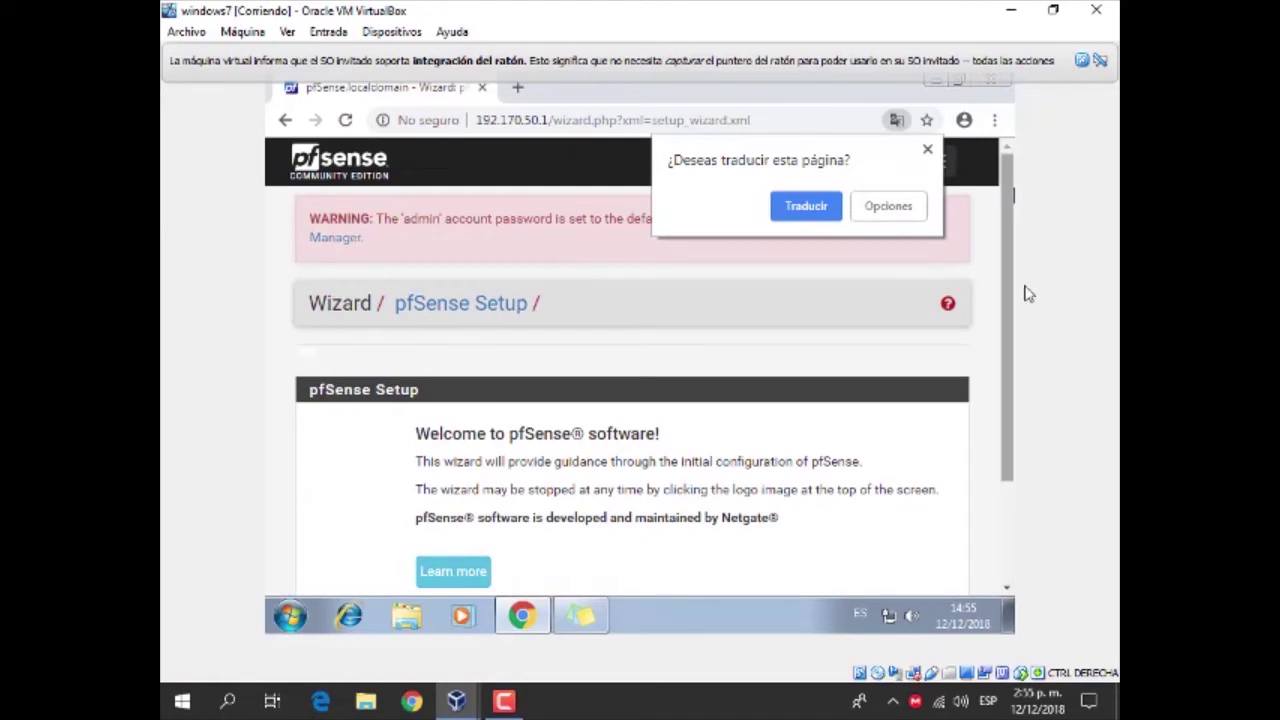
Step: Dismiss the translation offer and advance through the pfSense setup wizard's welcome and Netgate support pages to General Information
{"action": "left_click", "coordinate": [927, 149]}
{"action": "left_click_drag", "start_coordinate": [1010, 212], "coordinate": [1007, 314]}
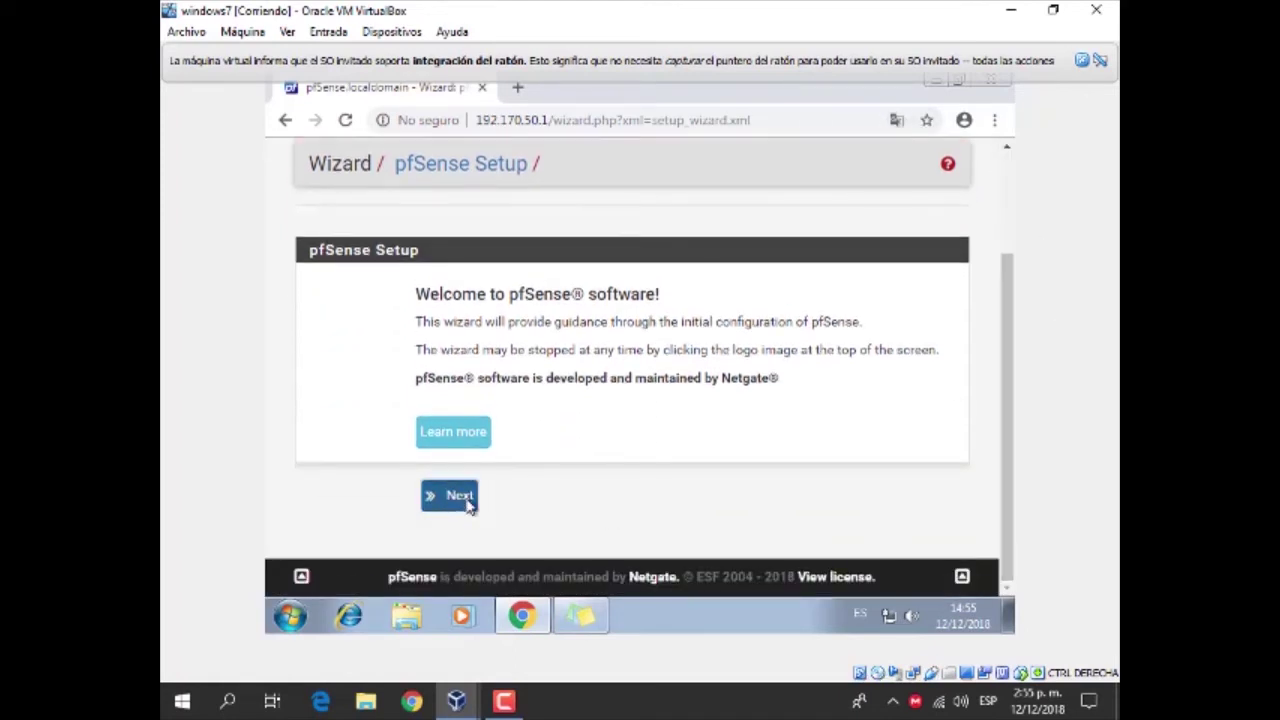
{"action": "left_click", "coordinate": [470, 502]}
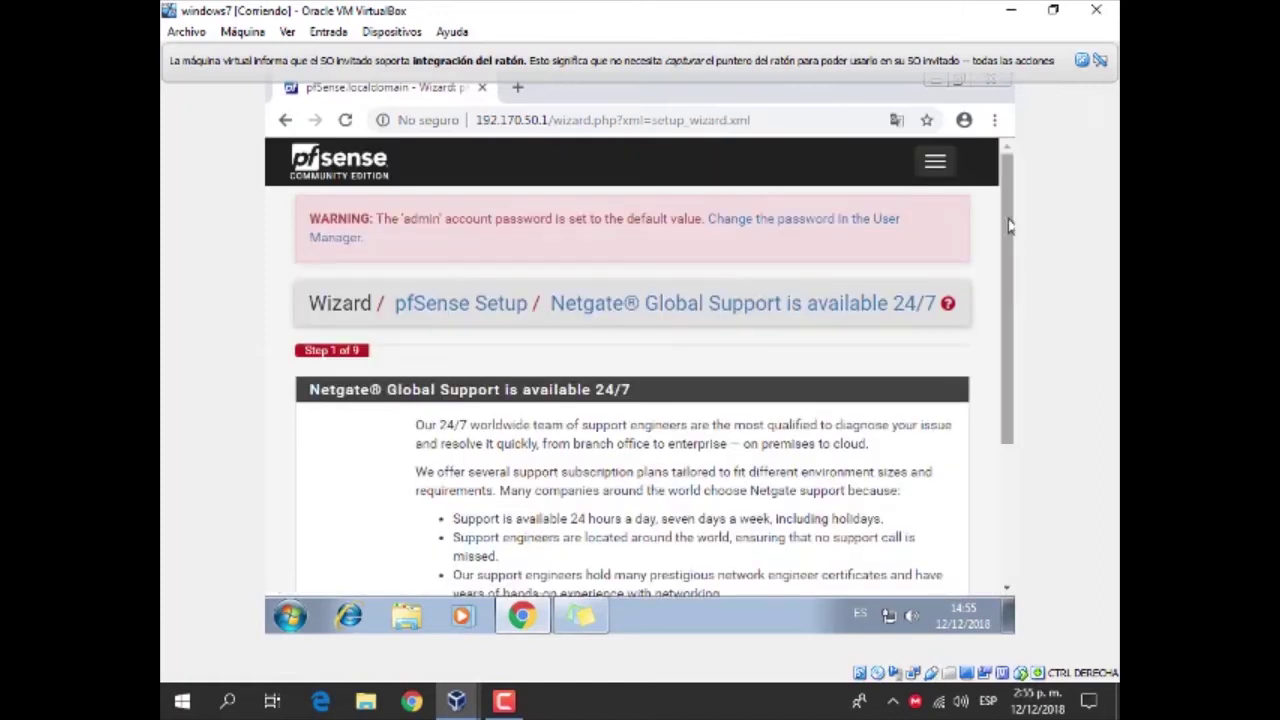
{"action": "left_click_drag", "start_coordinate": [1008, 226], "coordinate": [1008, 380]}
{"action": "left_click", "coordinate": [449, 494]}
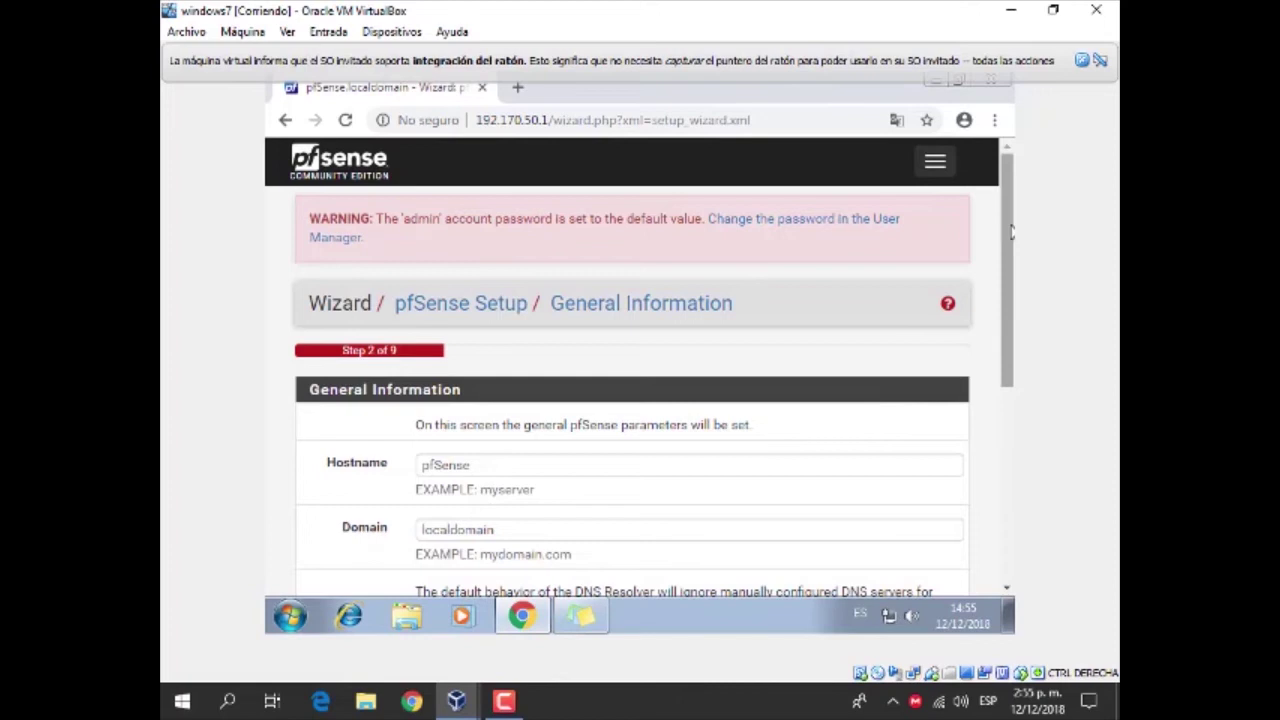
Step: Set the domain to redes.bo in the wizard's General Information, keeping the hostname pfSense
{"action": "scroll", "coordinate": [1010, 232], "scroll_direction": "down", "scroll_amount": 3}
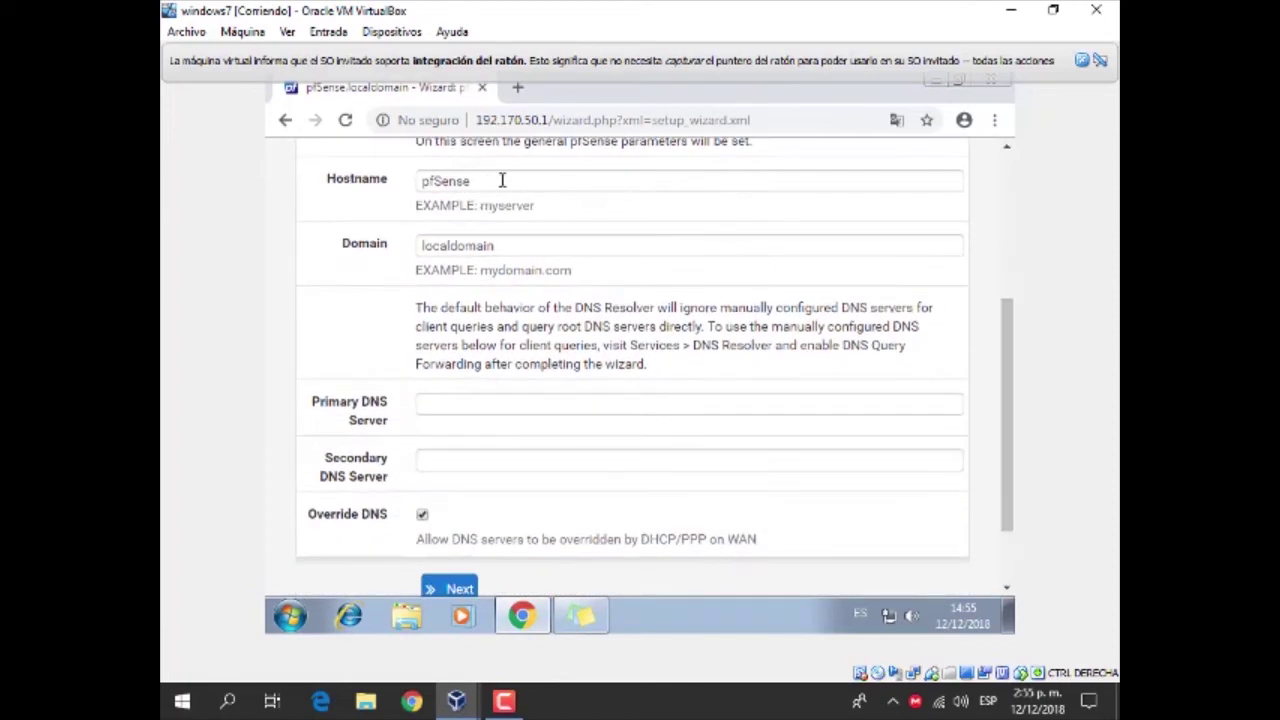
{"action": "left_click_drag", "start_coordinate": [519, 245], "coordinate": [378, 255]}
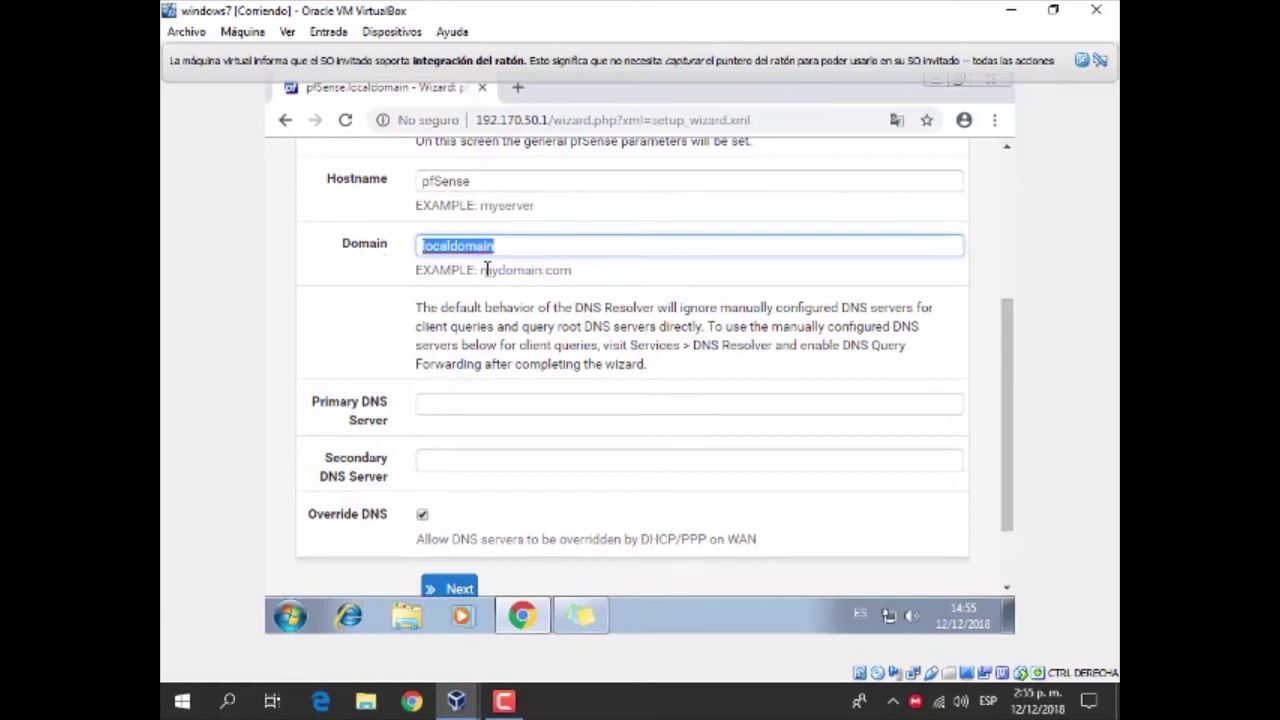
{"action": "type", "text": "sis"}
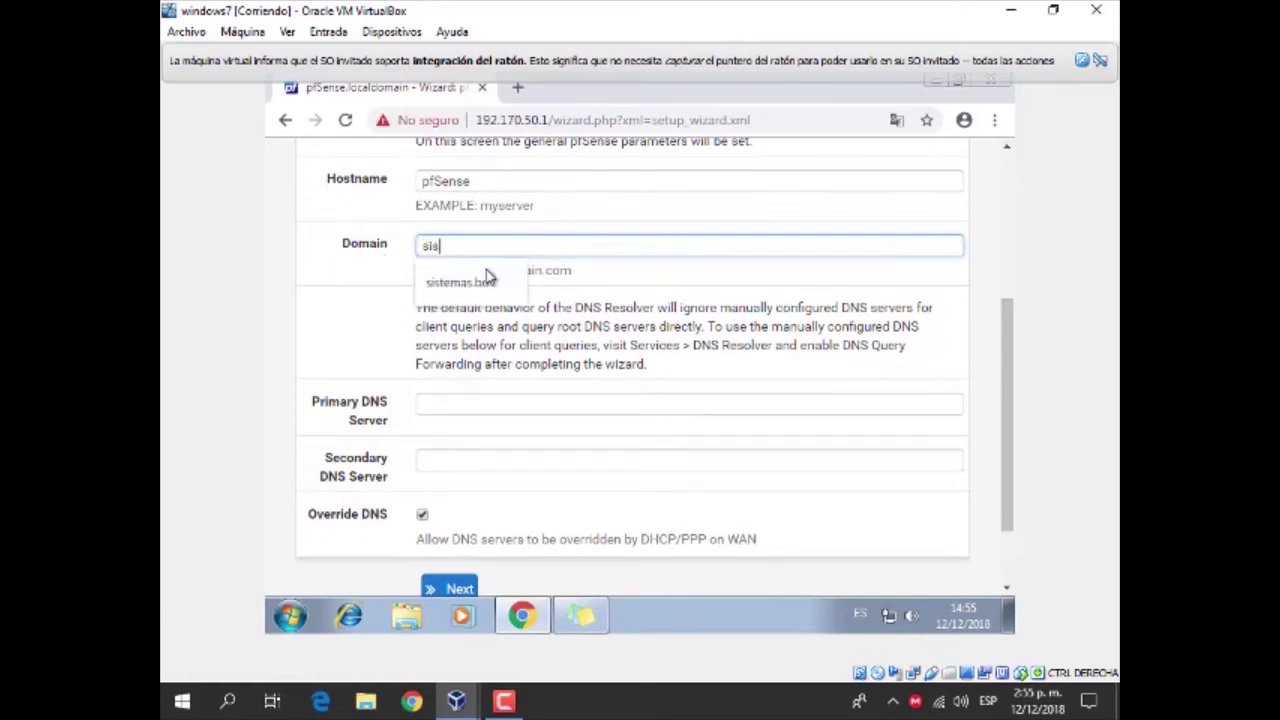
{"action": "key", "text": "BackSpace"}
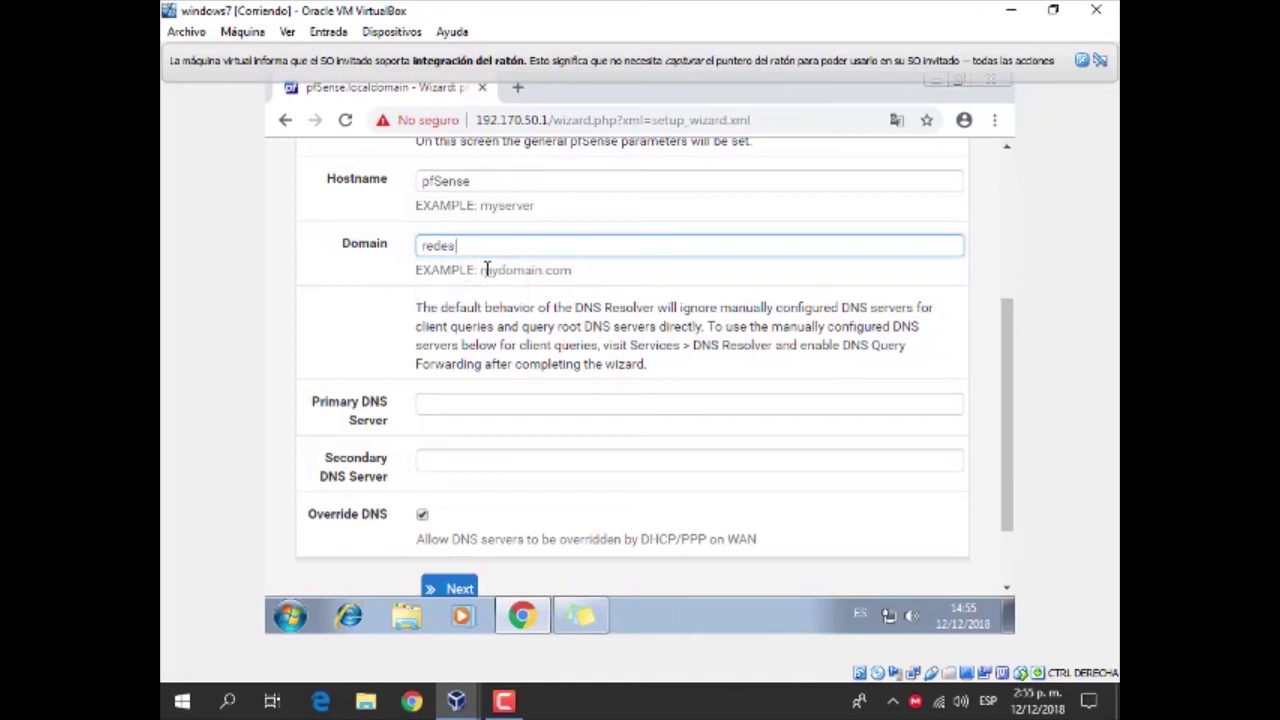
{"action": "type", "text": "redes.cc"}
{"action": "key", "text": "BackSpace"}
{"action": "key", "text": "BackSpace"}
Step: Set the primary DNS server to 8.8.8.8 and the secondary to 8.8.4.4, and continue to the time server settings
{"action": "left_click", "coordinate": [501, 405]}
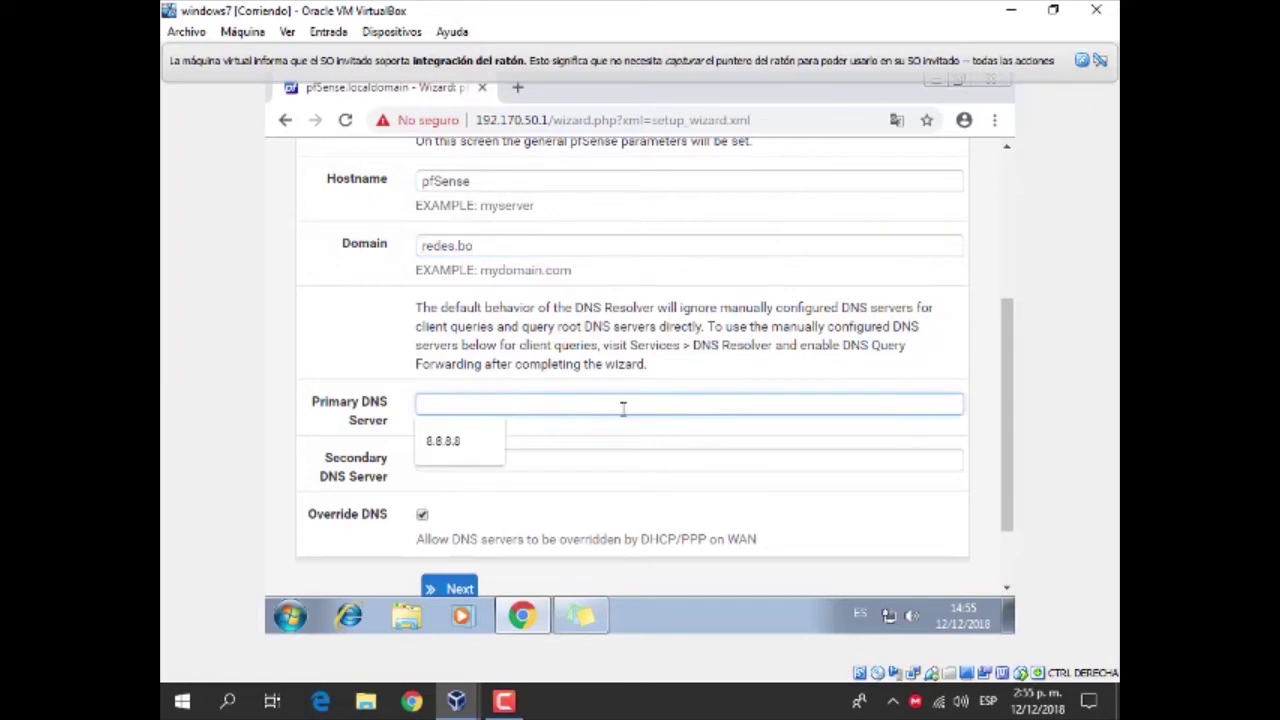
{"action": "left_click", "coordinate": [457, 447]}
{"action": "left_click", "coordinate": [462, 462]}
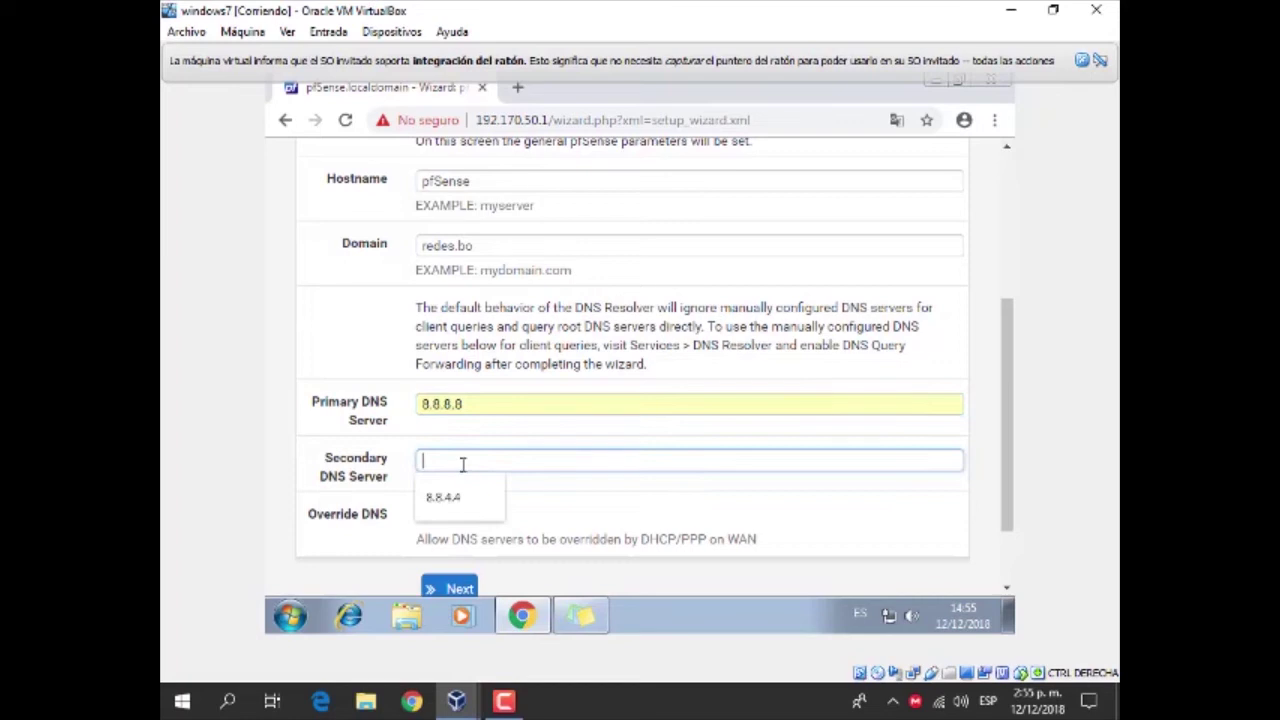
{"action": "left_click", "coordinate": [437, 510]}
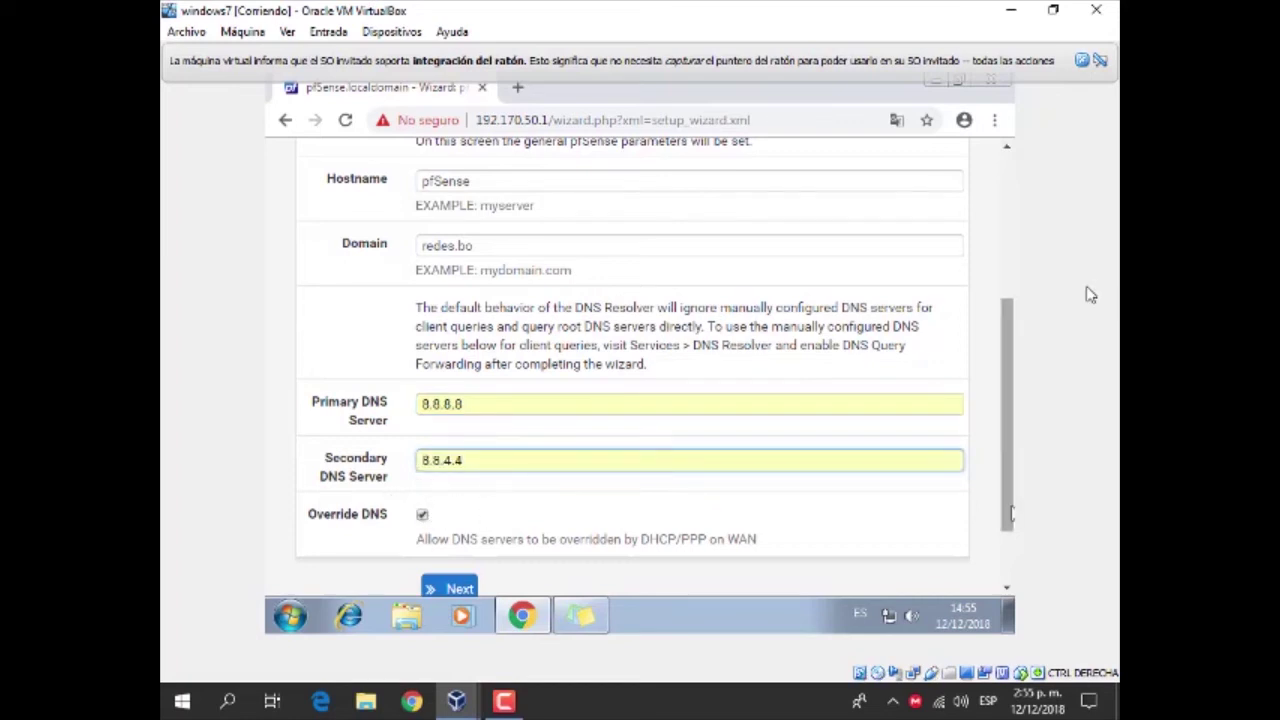
{"action": "scroll", "coordinate": [1010, 513], "scroll_direction": "down", "scroll_amount": 2}
{"action": "left_click", "coordinate": [430, 497]}
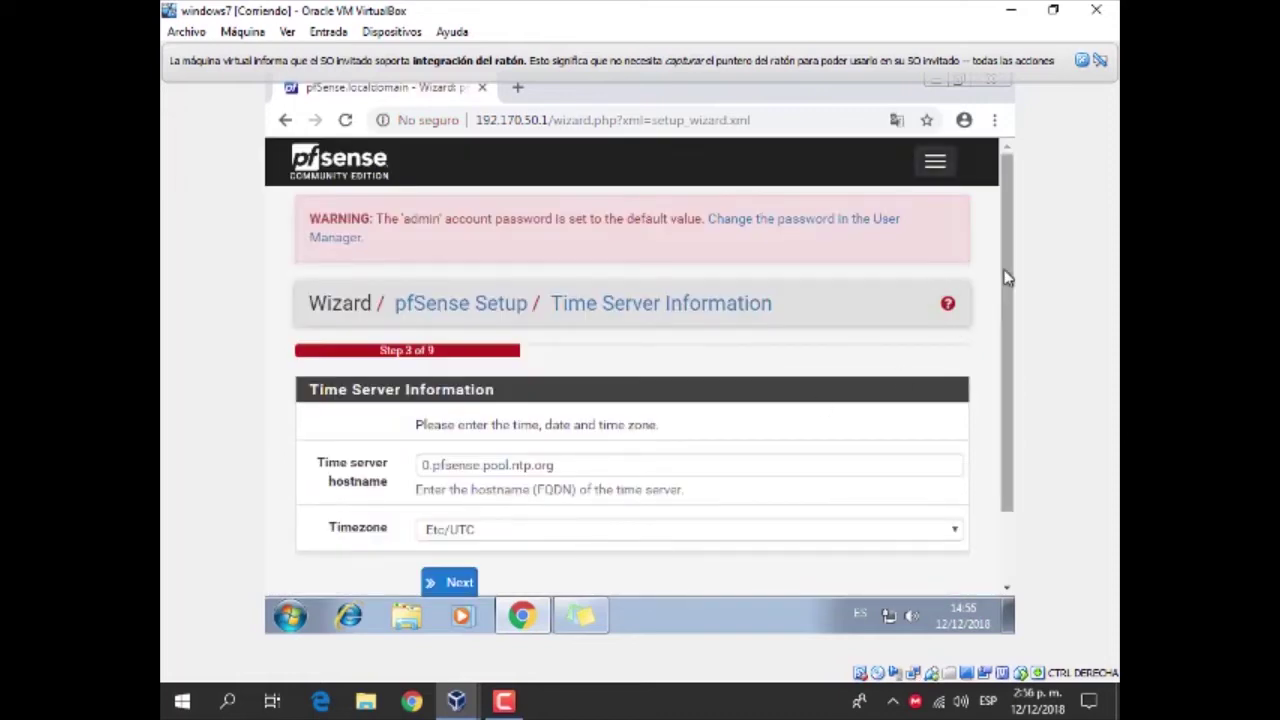
Step: Accept the existing time server and WAN interface settings and continue to the LAN interface configuration
{"action": "scroll", "coordinate": [1008, 330], "scroll_direction": "down", "scroll_amount": 2}
{"action": "left_click", "coordinate": [450, 495]}
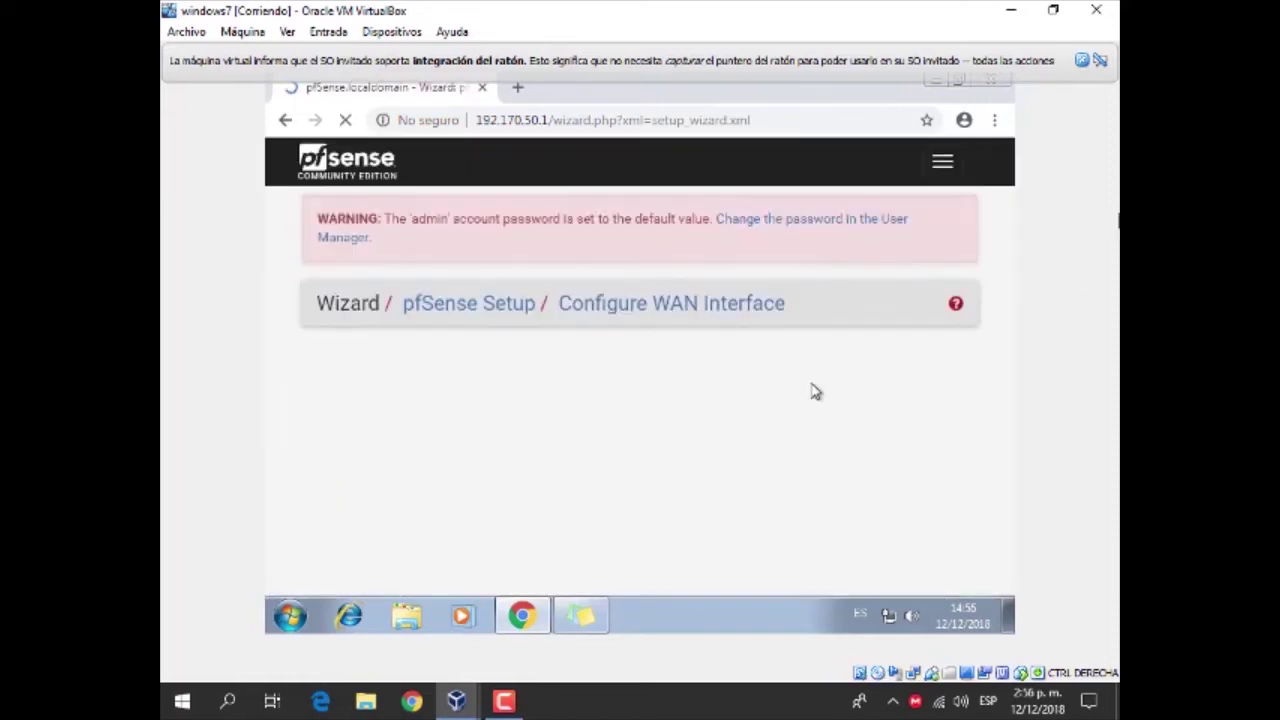
{"action": "left_click_drag", "start_coordinate": [1007, 195], "coordinate": [791, 543]}
{"action": "left_click", "coordinate": [1010, 152]}
{"action": "left_click", "coordinate": [433, 496]}
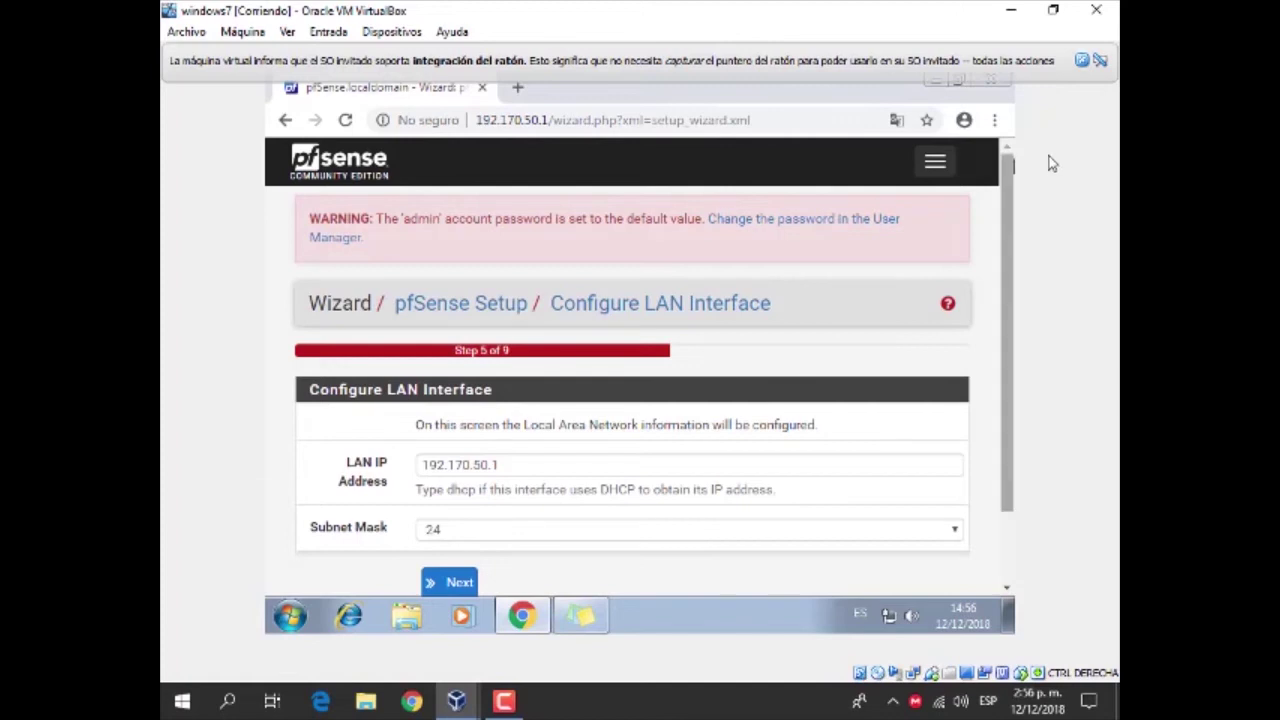
Step: Accept the LAN IP address and subnet mask settings and continue to the admin password page
{"action": "left_click_drag", "start_coordinate": [1010, 200], "coordinate": [1012, 296]}
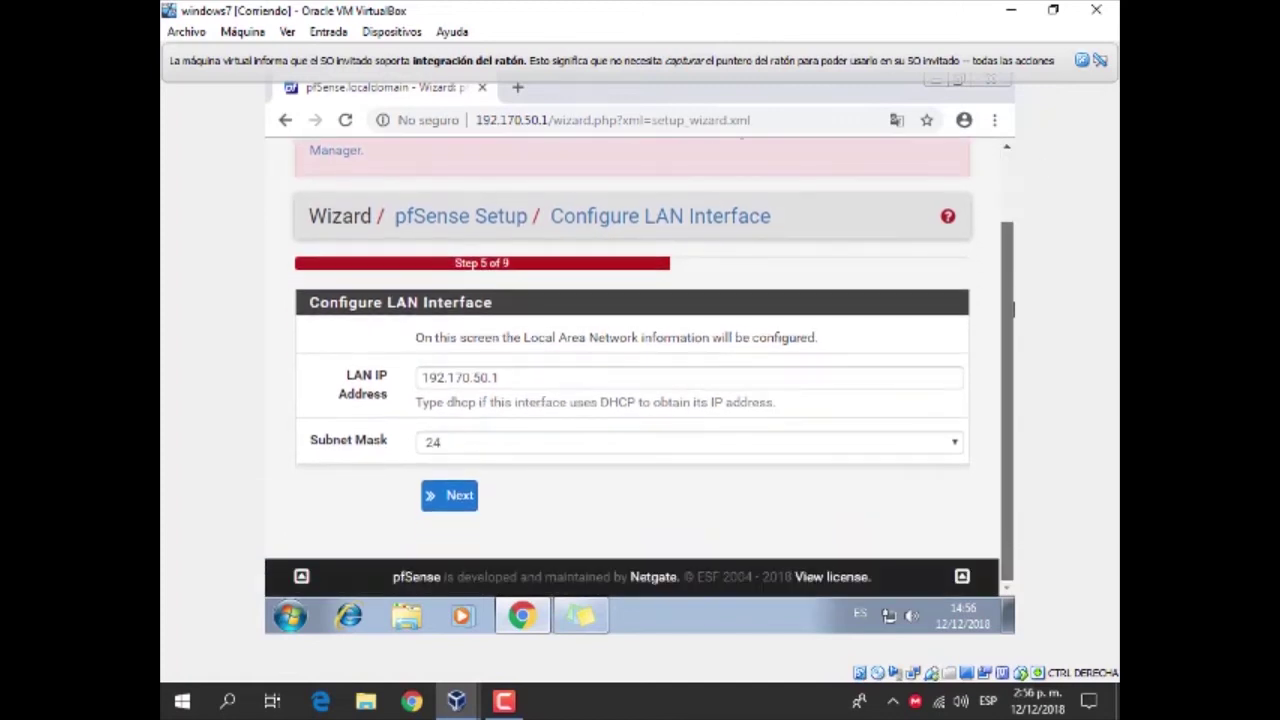
{"action": "left_click", "coordinate": [519, 380]}
{"action": "left_click", "coordinate": [578, 517]}
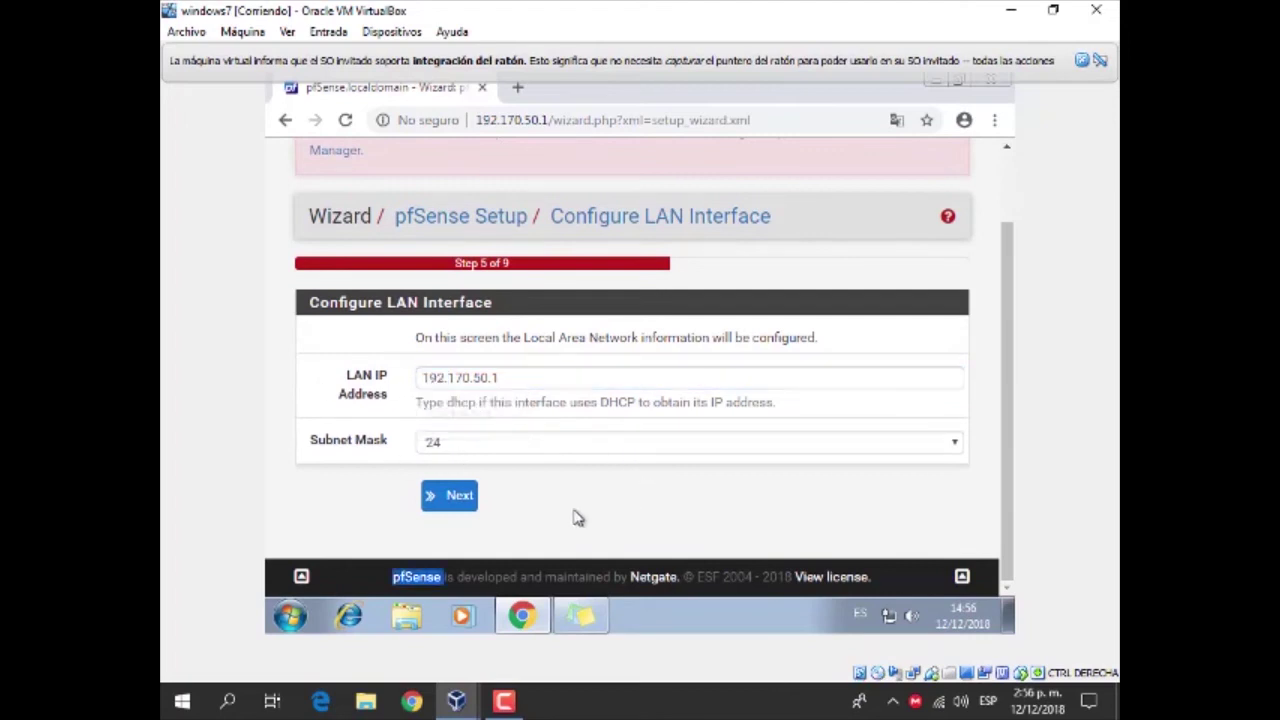
{"action": "left_click", "coordinate": [440, 495]}
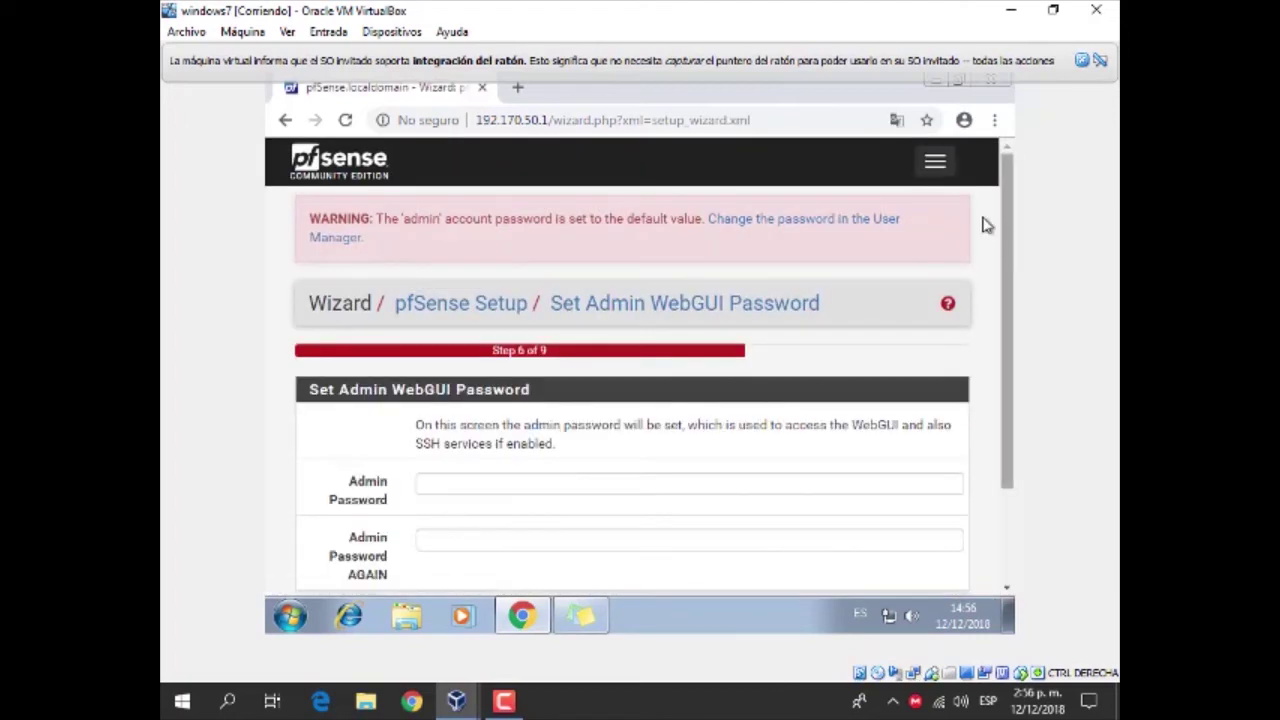
Step: Skip the admin password change, reload the configuration to complete the pfSense wizard, and dismiss the translation offer
{"action": "left_click_drag", "start_coordinate": [1011, 219], "coordinate": [1012, 340]}
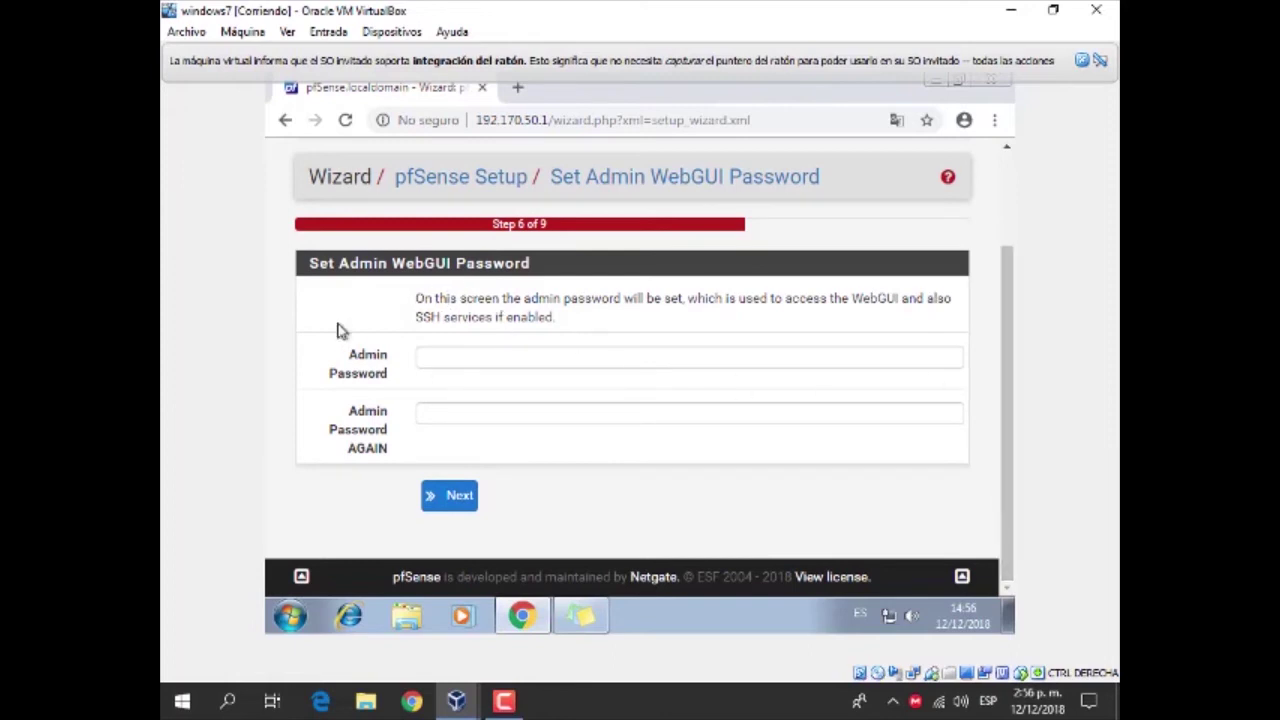
{"action": "left_click", "coordinate": [462, 494]}
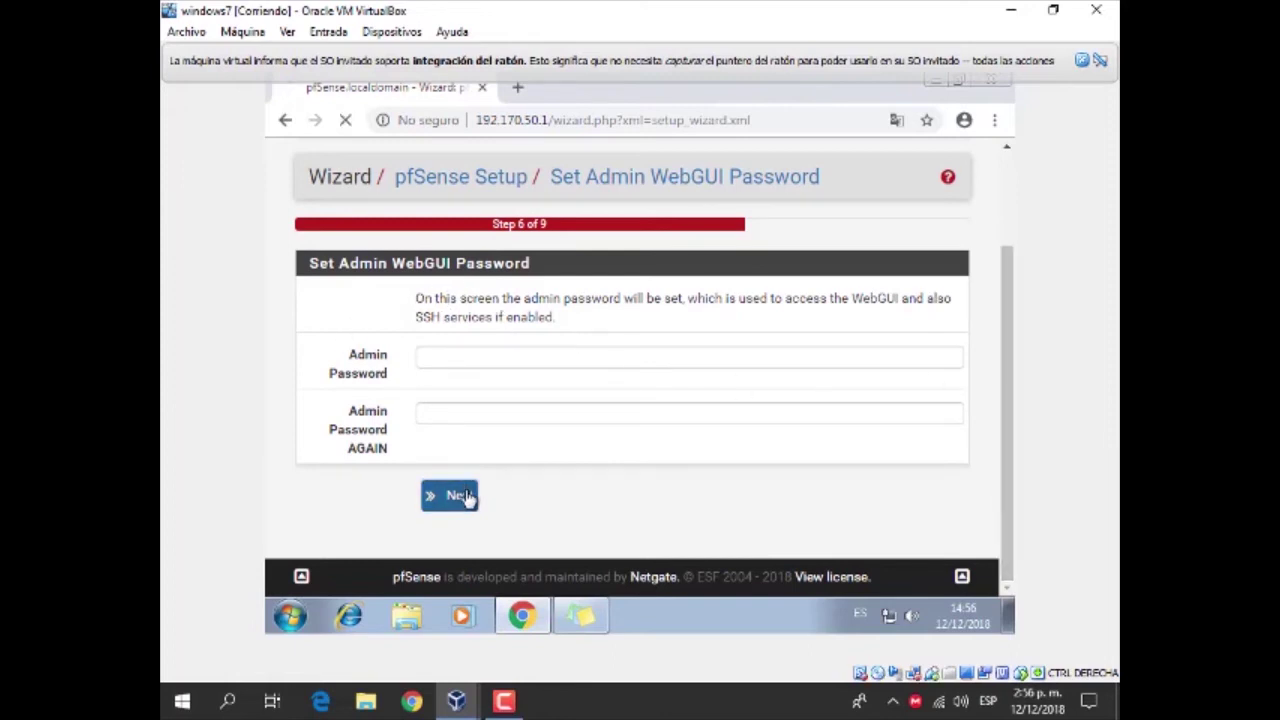
{"action": "left_click", "coordinate": [481, 477]}
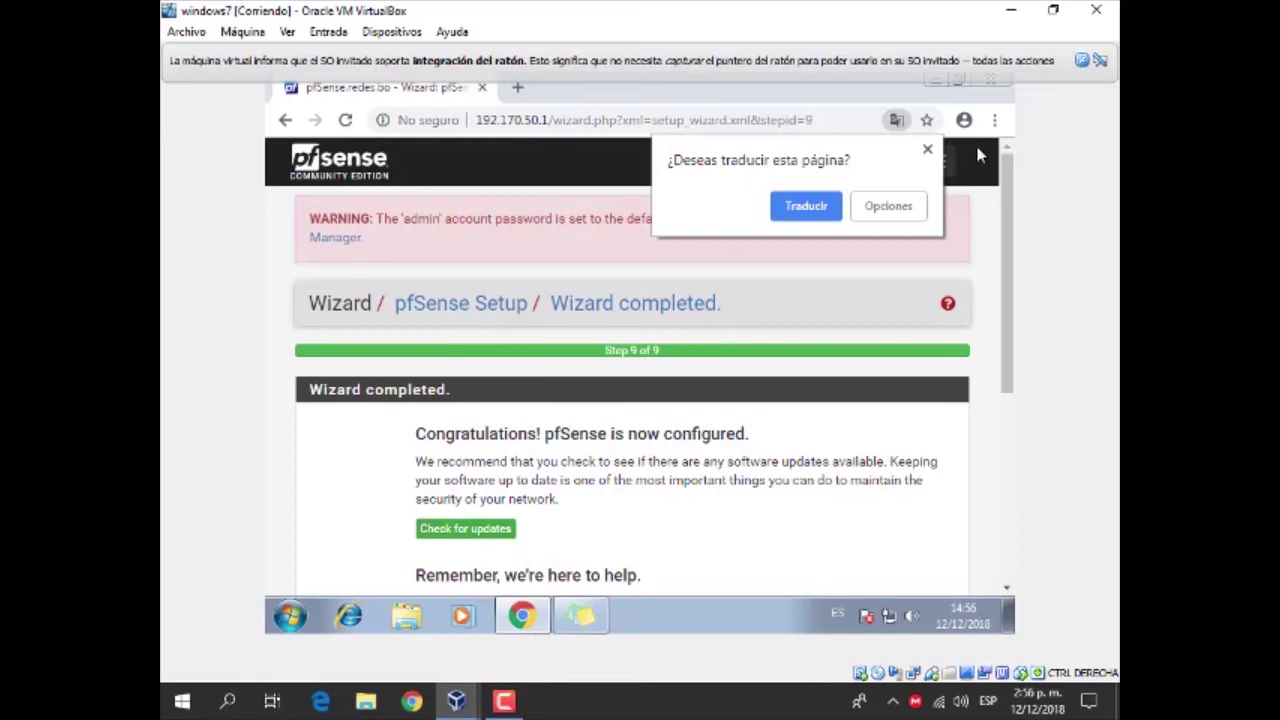
{"action": "left_click", "coordinate": [927, 150]}
Step: Look over the wizard completion page, then open the General Setup page and review its system, DNS and webConfigurator settings
{"action": "left_click_drag", "start_coordinate": [1006, 254], "coordinate": [951, 209]}
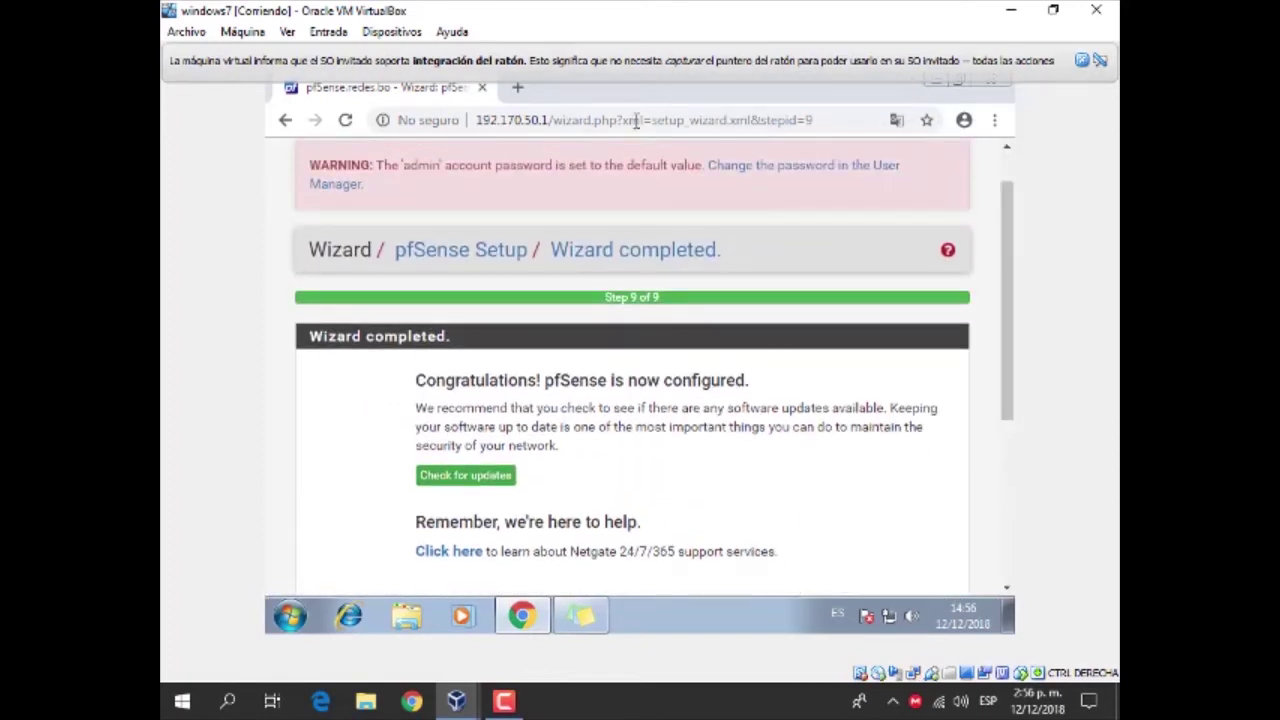
{"action": "scroll", "coordinate": [815, 291], "scroll_direction": "up", "scroll_amount": 1}
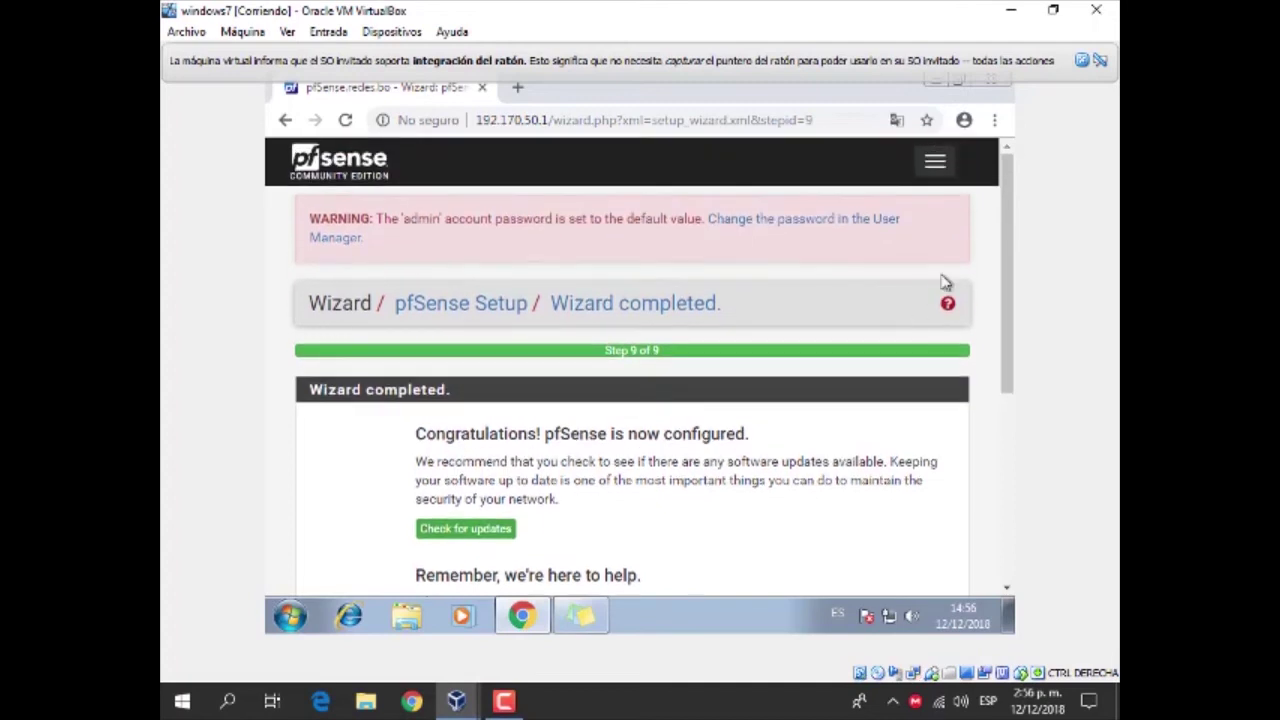
{"action": "left_click", "coordinate": [935, 161]}
{"action": "left_click", "coordinate": [331, 216]}
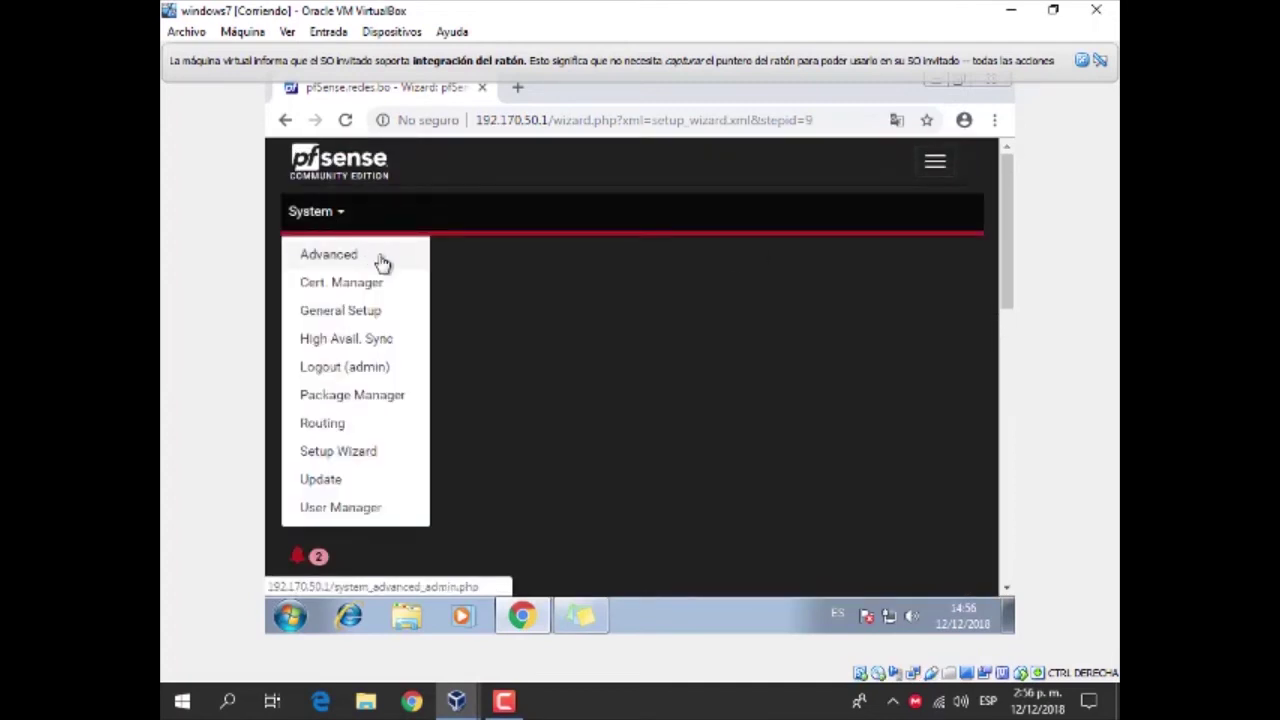
{"action": "left_click", "coordinate": [381, 312]}
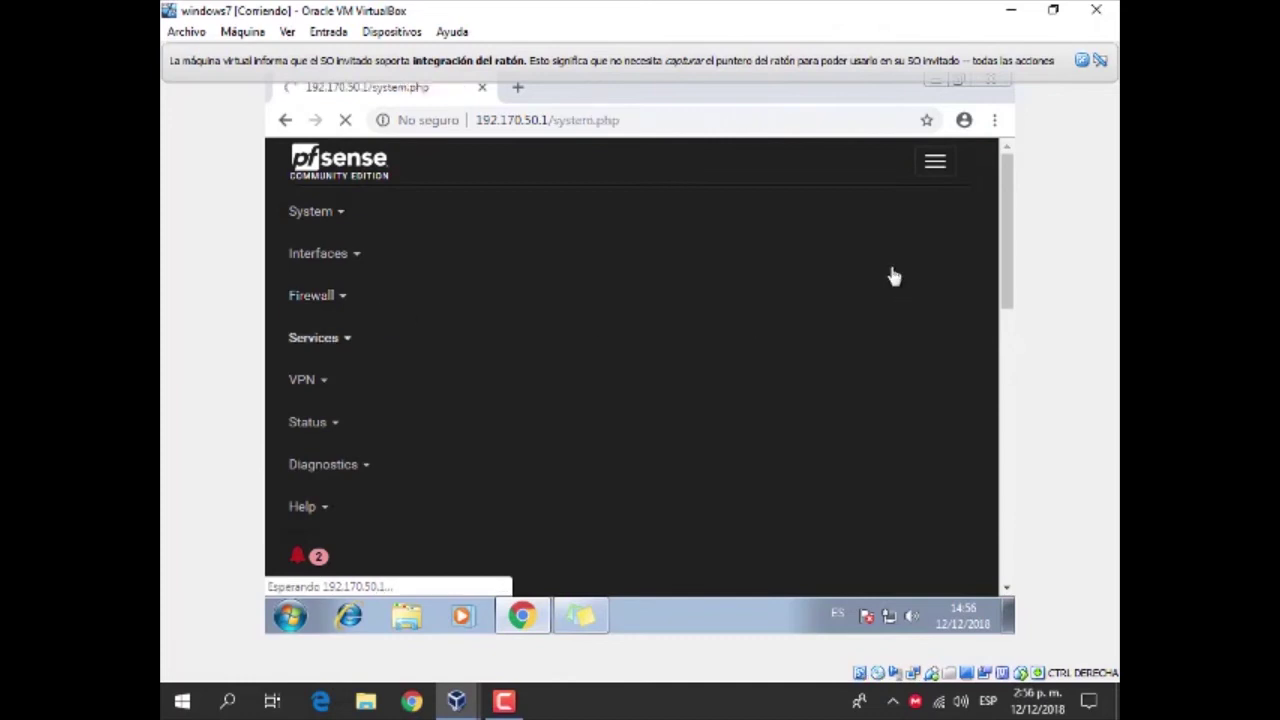
{"action": "left_click_drag", "start_coordinate": [1006, 215], "coordinate": [1008, 540]}
{"action": "scroll", "coordinate": [997, 320], "scroll_direction": "up", "scroll_amount": 10}
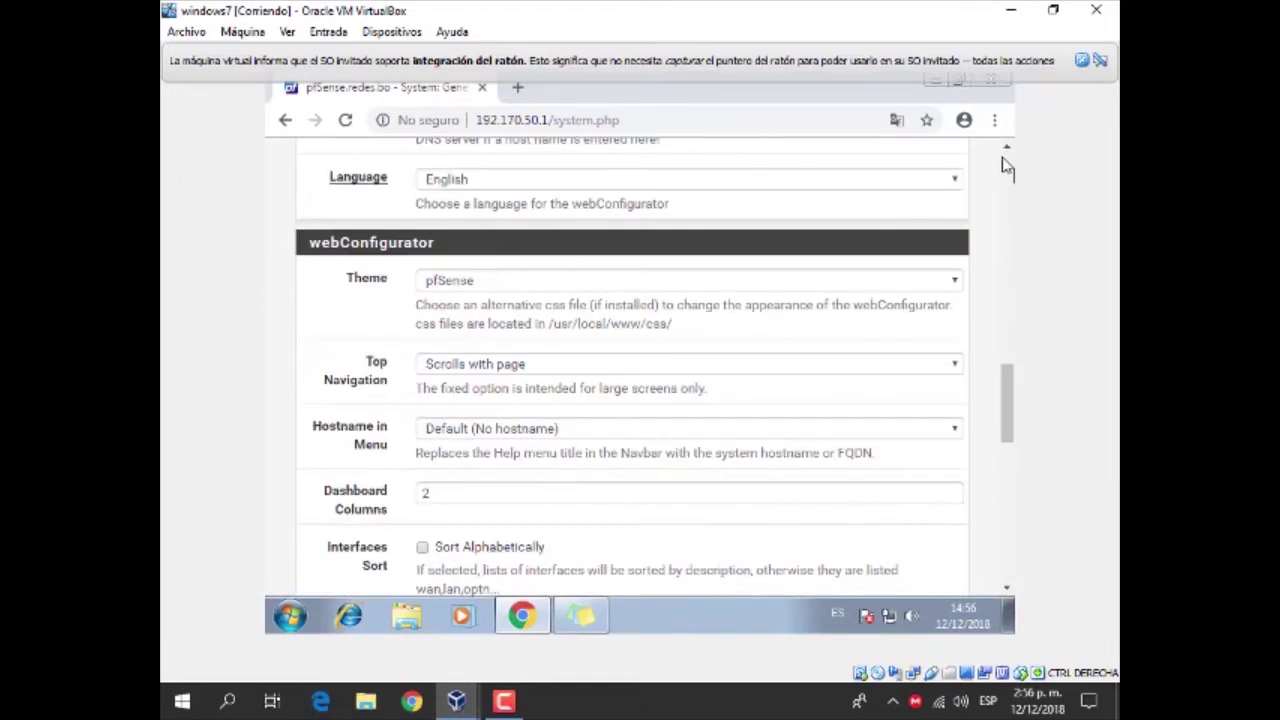
{"action": "left_click_drag", "start_coordinate": [1010, 400], "coordinate": [1020, 163]}
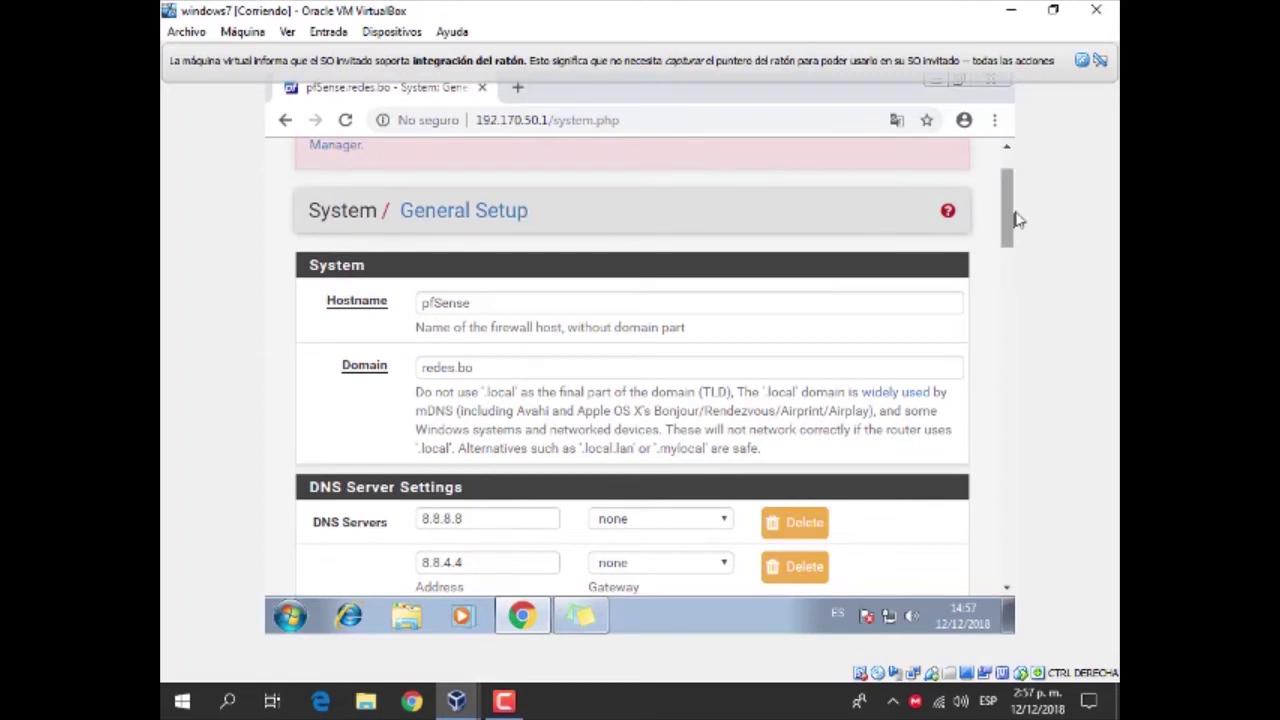
Step: Open the Advanced system settings and review the Secure Shell and serial communication options under Admin Access
{"action": "left_click_drag", "start_coordinate": [1007, 216], "coordinate": [1002, 170]}
{"action": "left_click", "coordinate": [937, 162]}
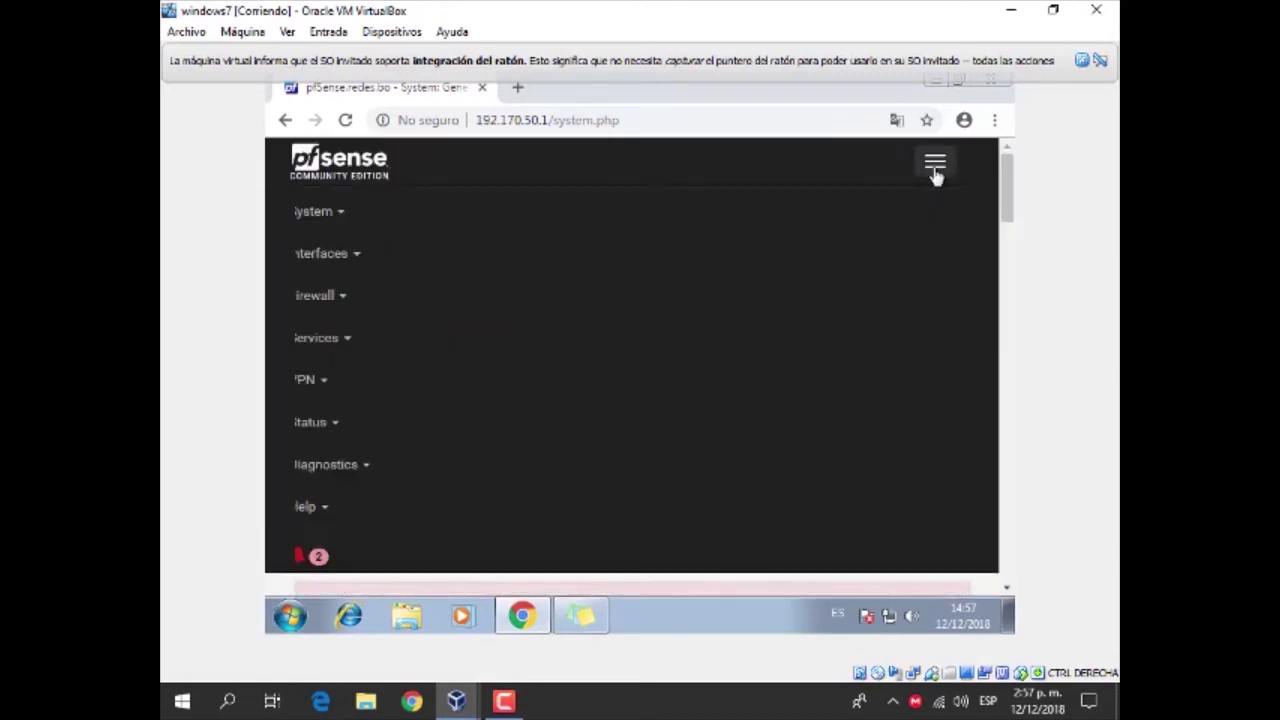
{"action": "left_click", "coordinate": [328, 213]}
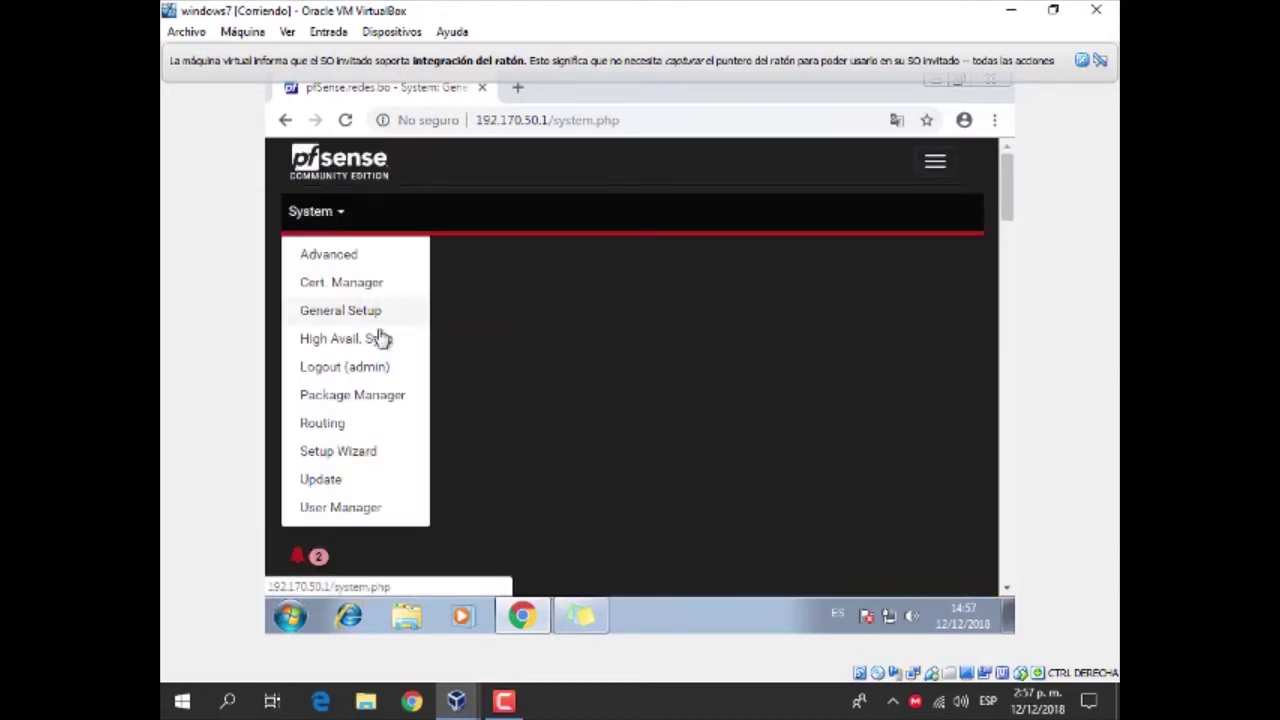
{"action": "left_click", "coordinate": [349, 260]}
{"action": "left_click_drag", "start_coordinate": [1007, 214], "coordinate": [1007, 472]}
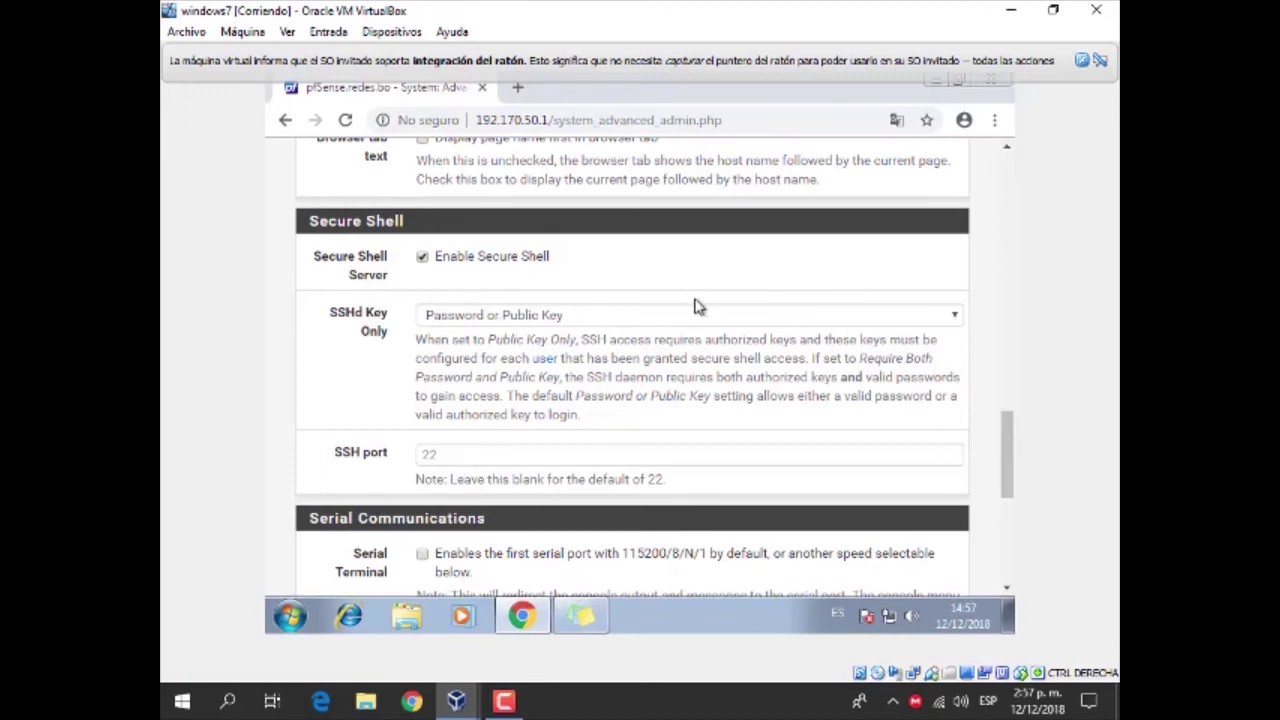
{"action": "scroll", "coordinate": [505, 377], "scroll_direction": "down", "scroll_amount": 3}
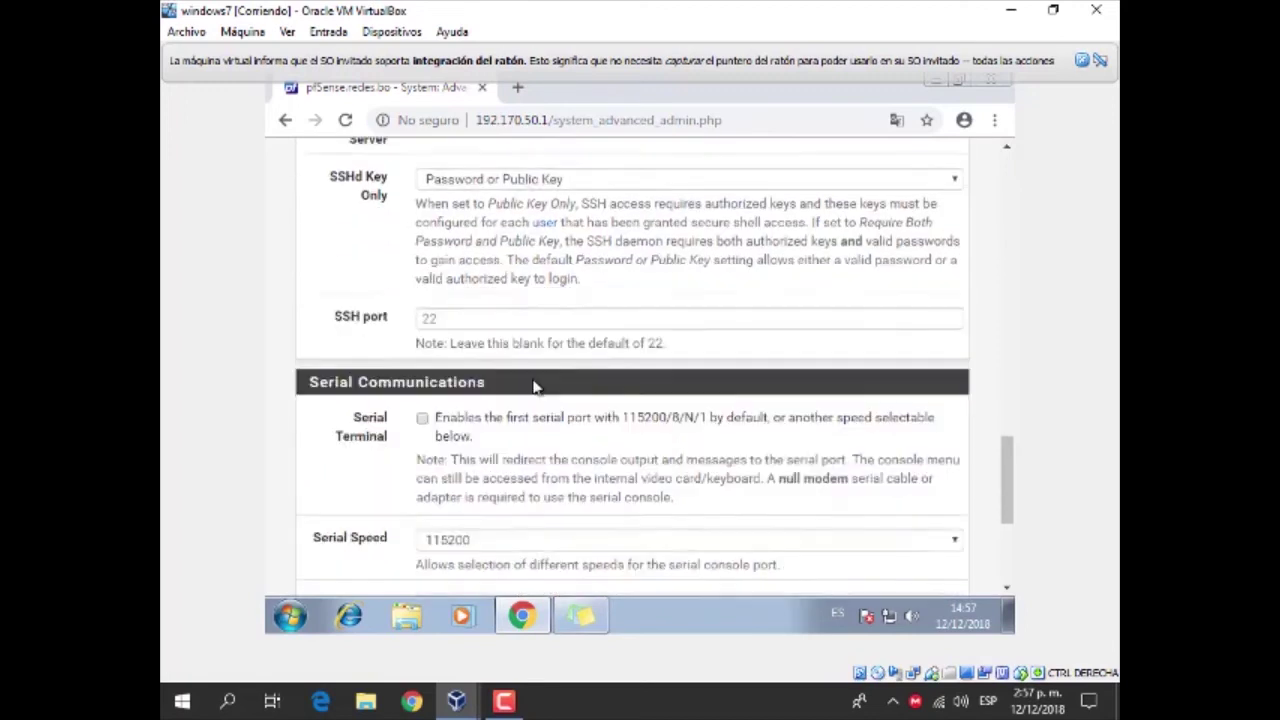
{"action": "scroll", "coordinate": [768, 338], "scroll_direction": "up", "scroll_amount": 10}
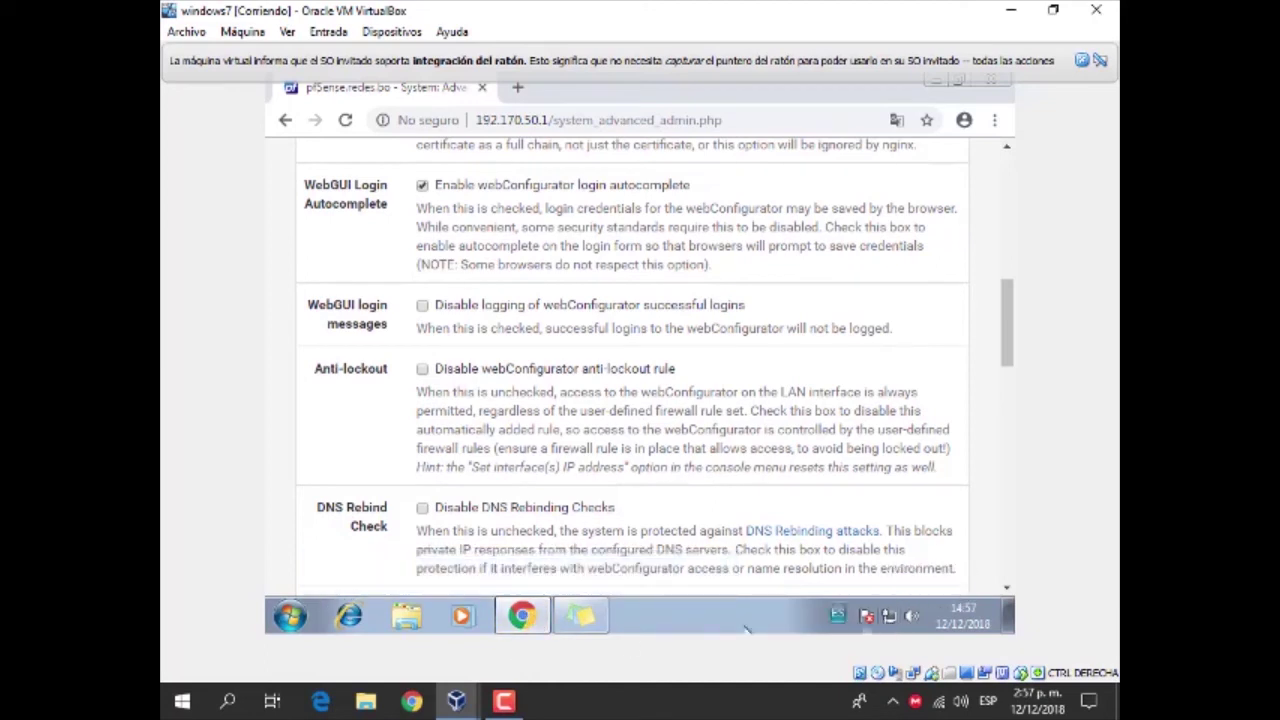
{"action": "left_click", "coordinate": [503, 700]}
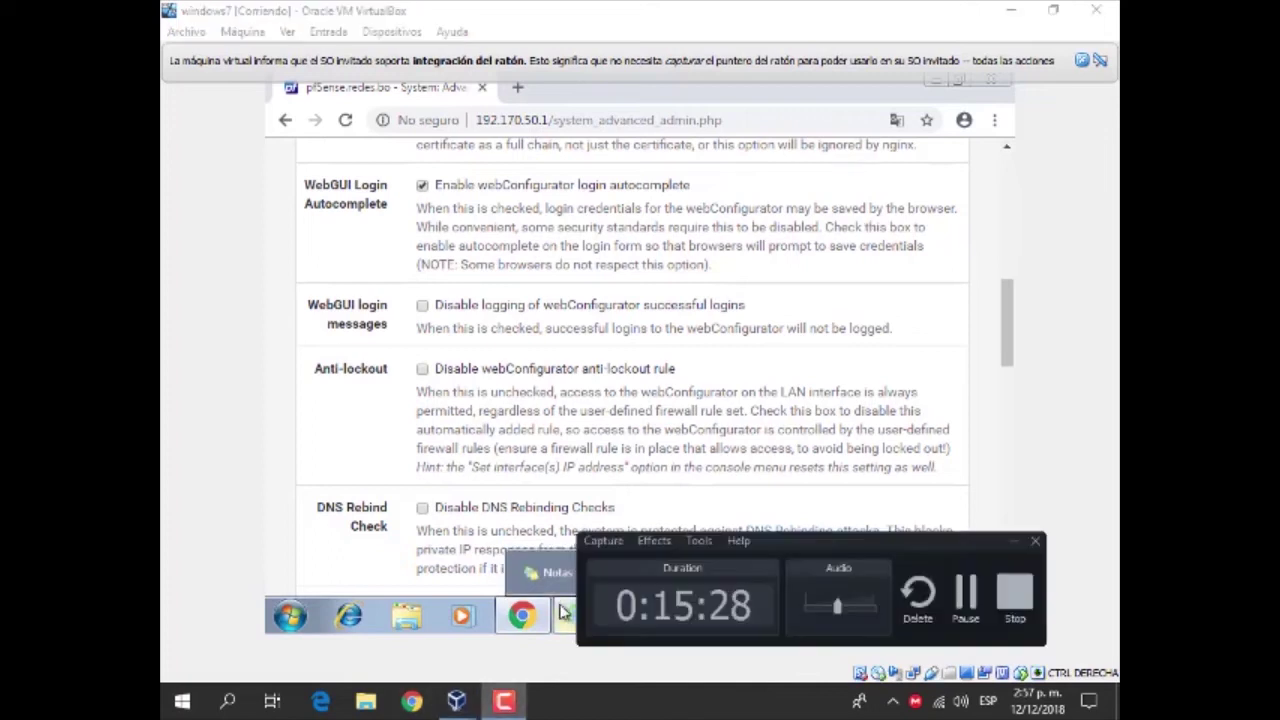
{"action": "left_click", "coordinate": [966, 592]}
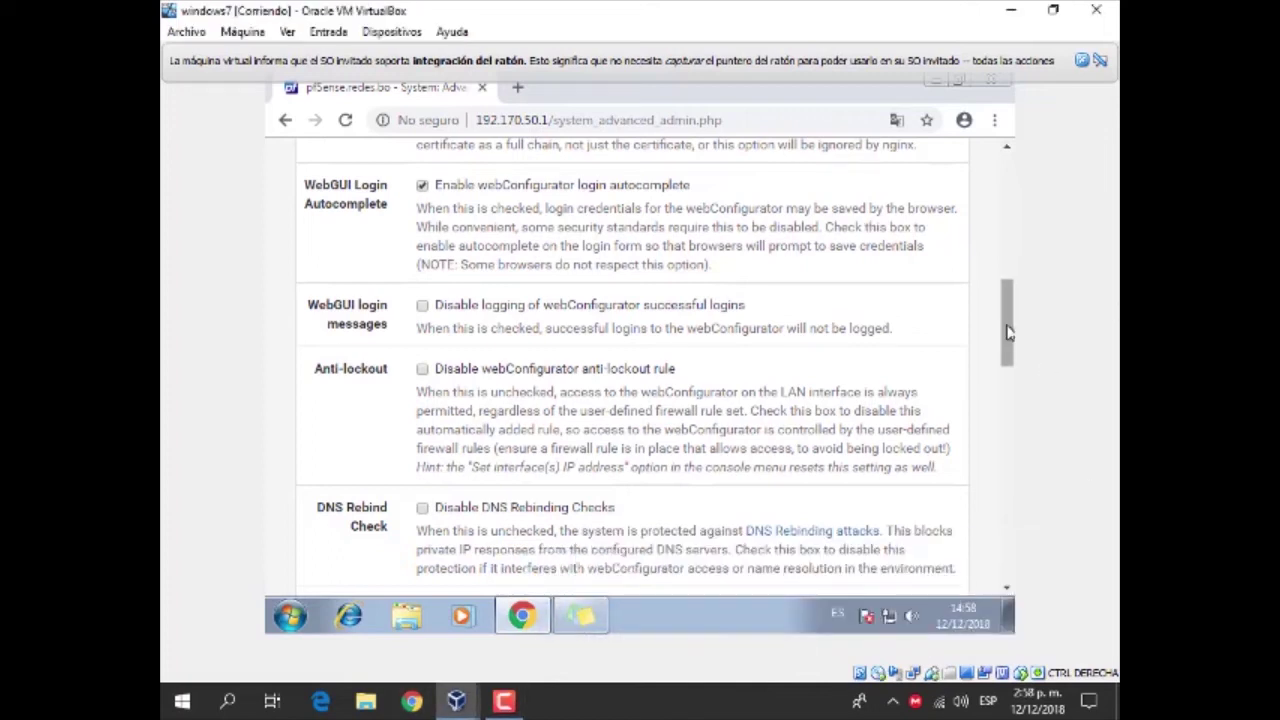
Step: Return to the Secure Shell section of Admin Access and dismiss the VirtualBox mouse integration notice
{"action": "left_click_drag", "start_coordinate": [1006, 337], "coordinate": [1013, 312]}
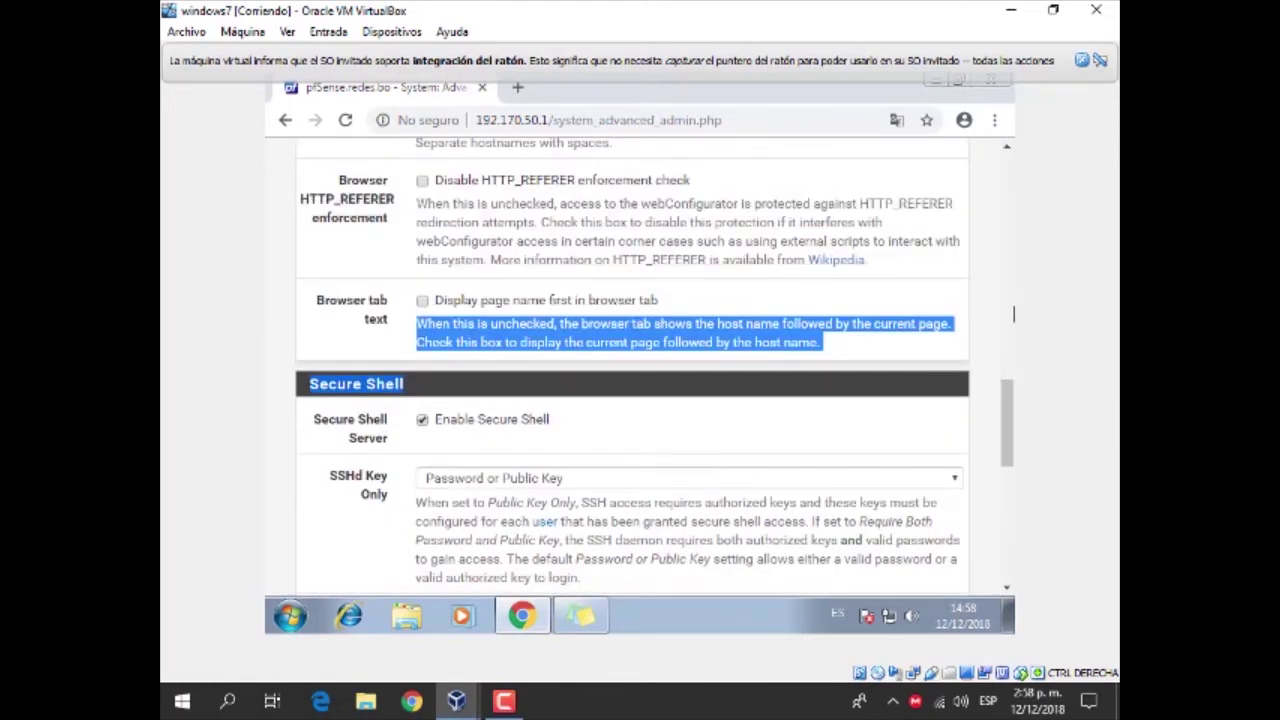
{"action": "left_click", "coordinate": [1013, 314]}
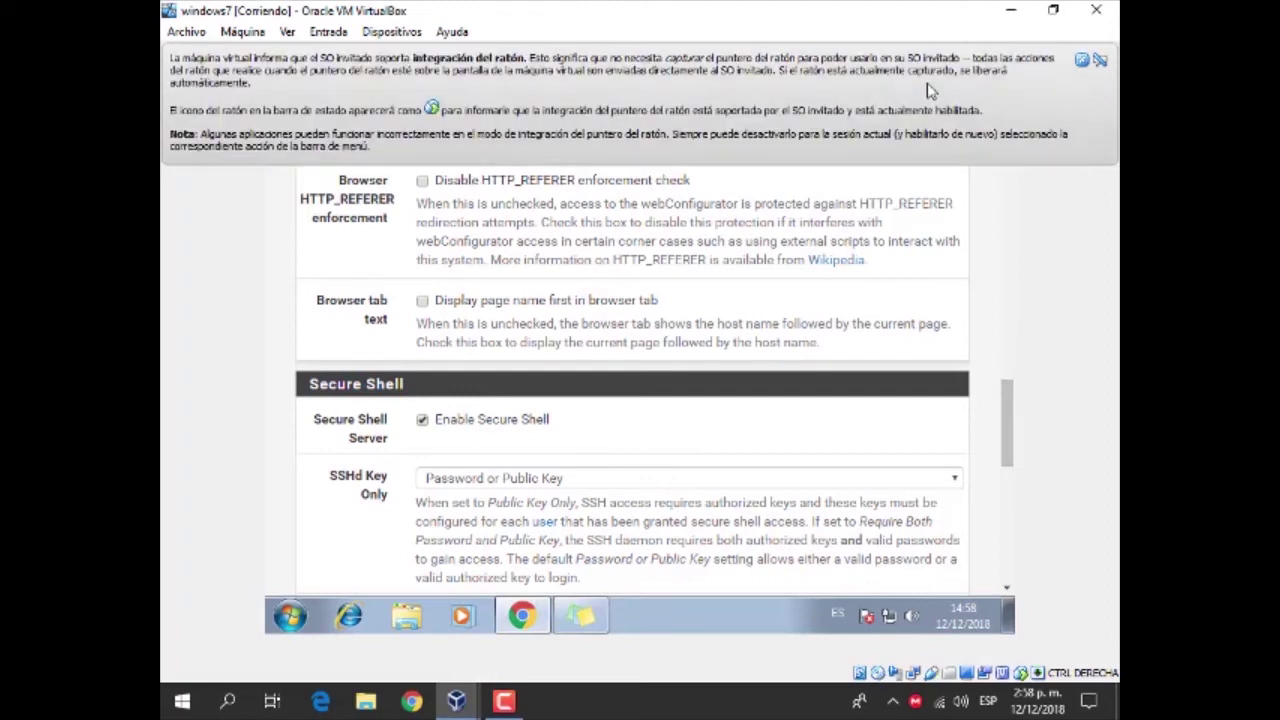
{"action": "left_click", "coordinate": [1082, 60]}
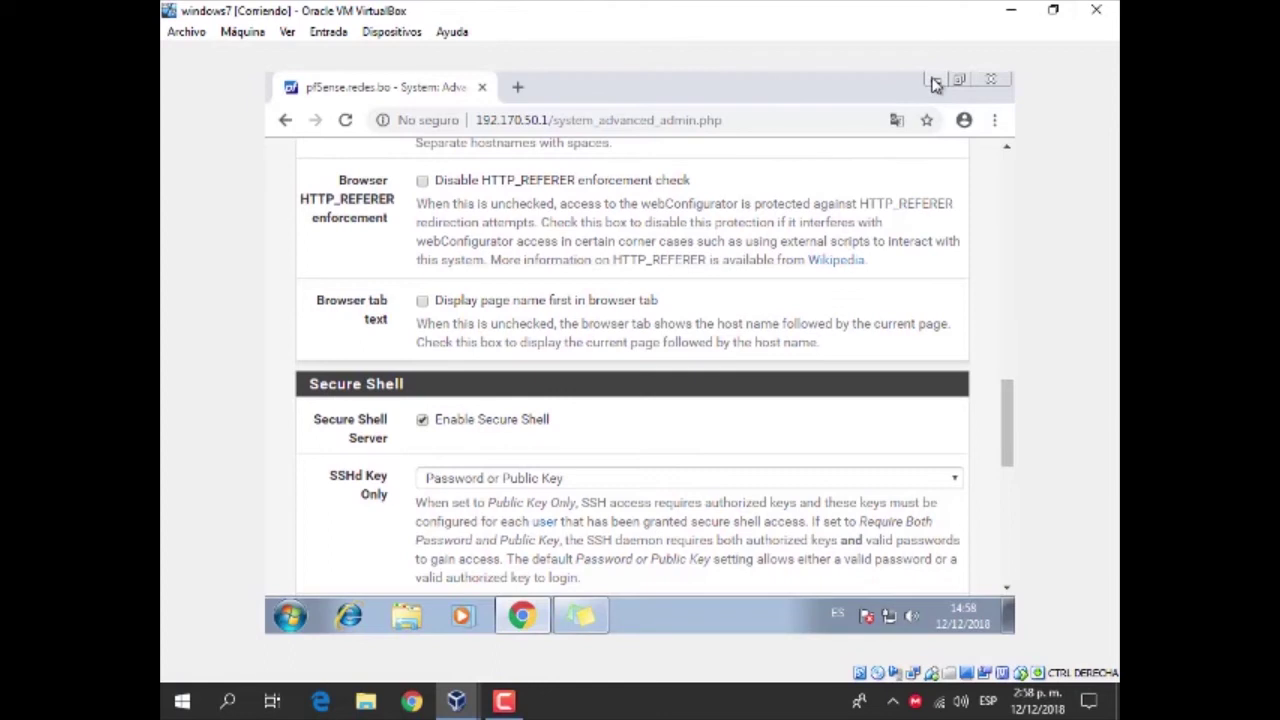
Step: Minimize the browser, start an SSH connection to 192.170.50.1 on port 22 in PuTTY, and accept the new host key
{"action": "left_click", "coordinate": [933, 83]}
{"action": "left_click", "coordinate": [289, 617]}
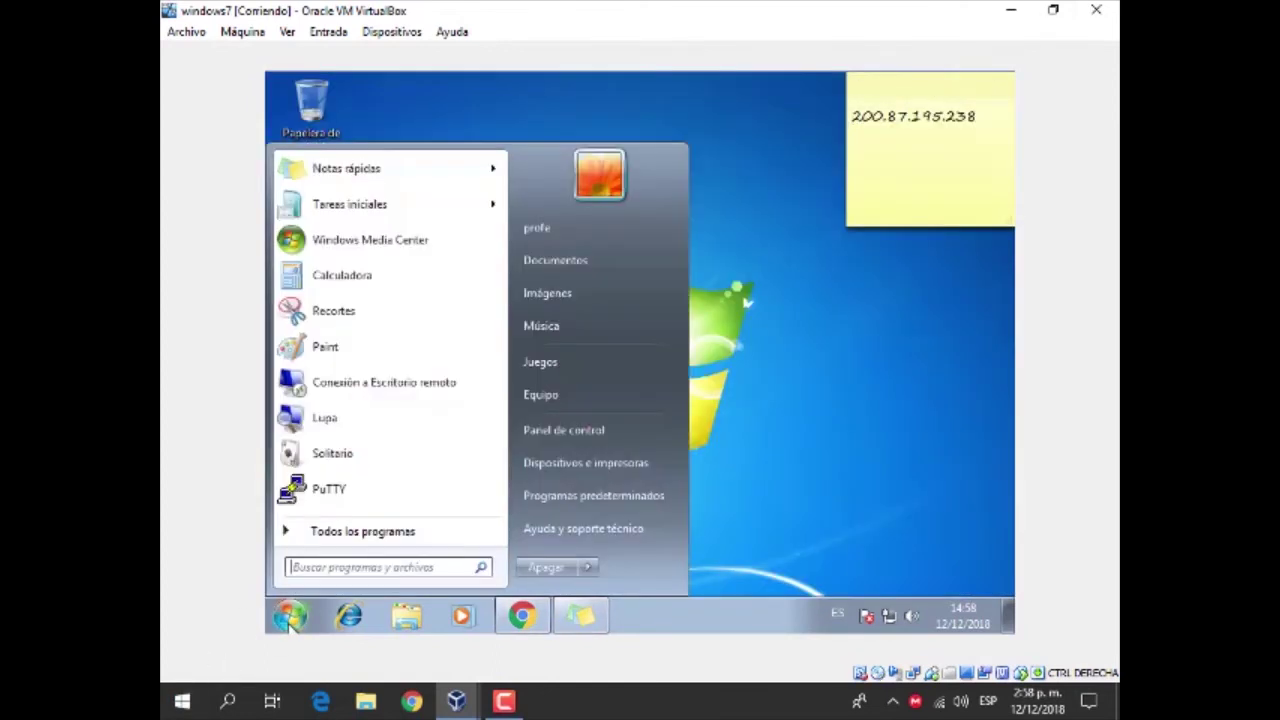
{"action": "left_click", "coordinate": [333, 489]}
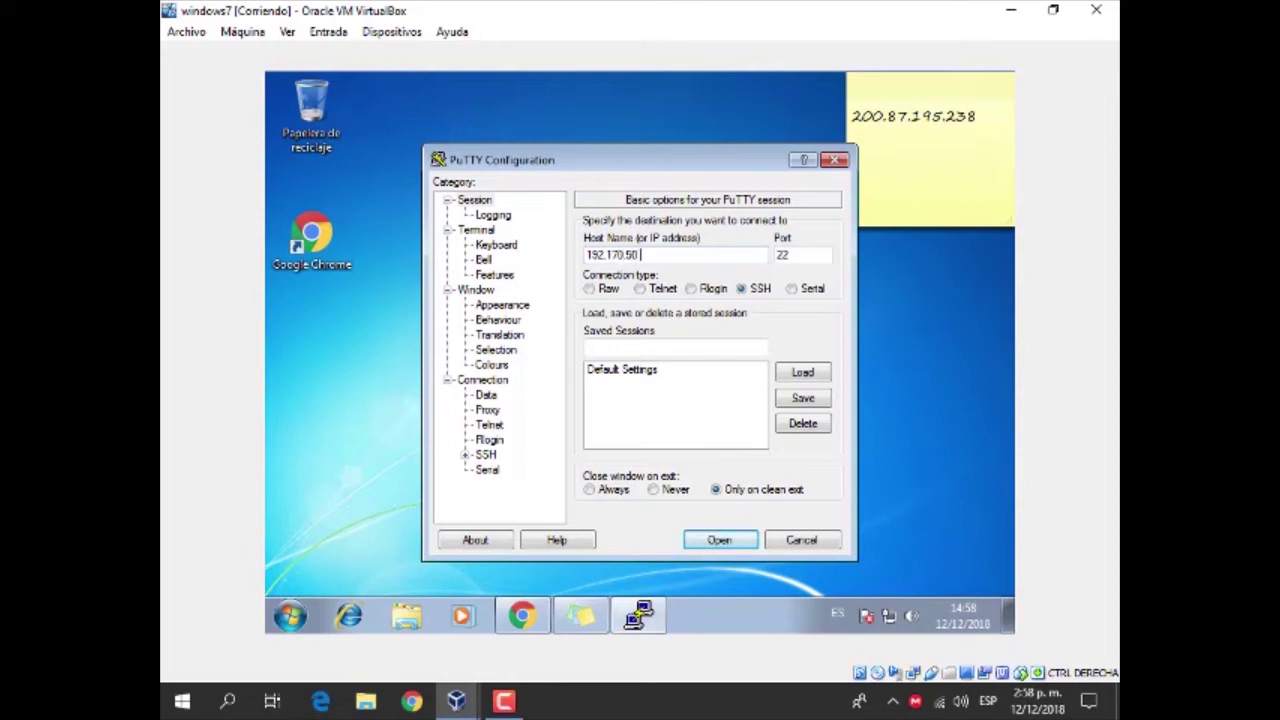
{"action": "left_click", "coordinate": [708, 541]}
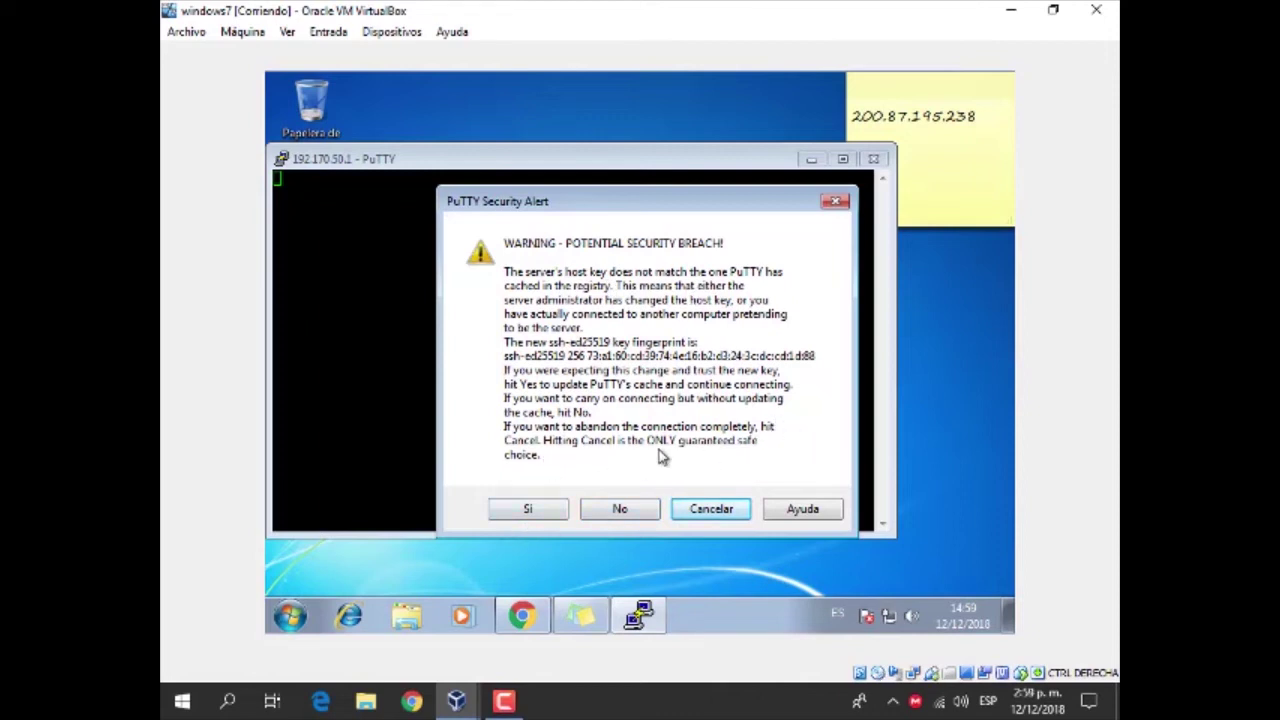
{"action": "left_click", "coordinate": [530, 512]}
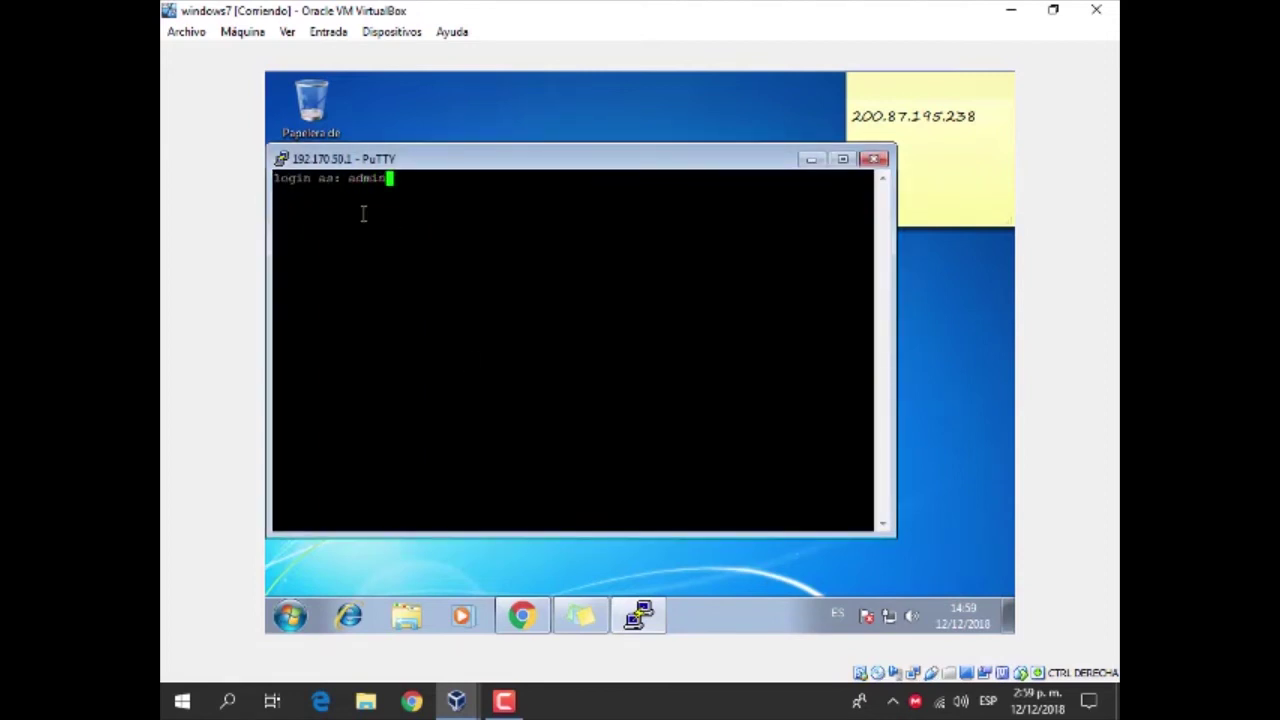
Step: Log in to the SSH session as admin with the account password, and log out with menu option 0
{"action": "key", "text": "Return"}
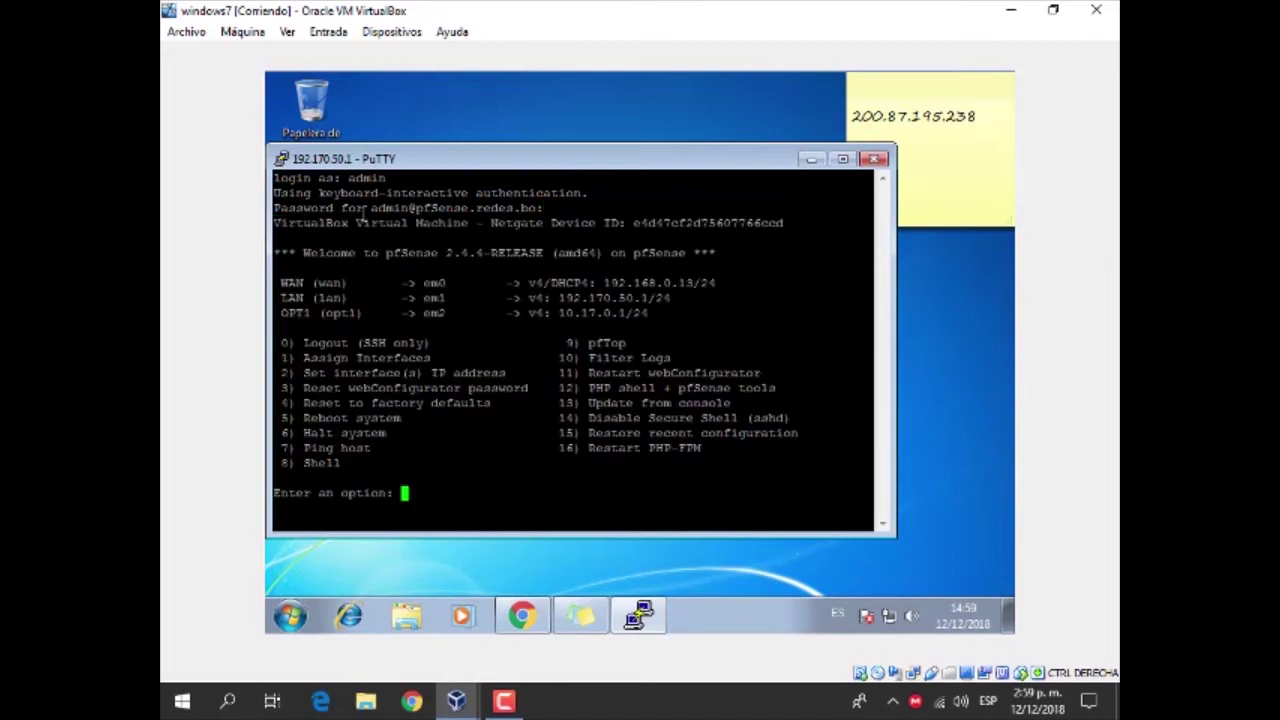
{"action": "left_click_drag", "start_coordinate": [595, 165], "coordinate": [675, 133]}
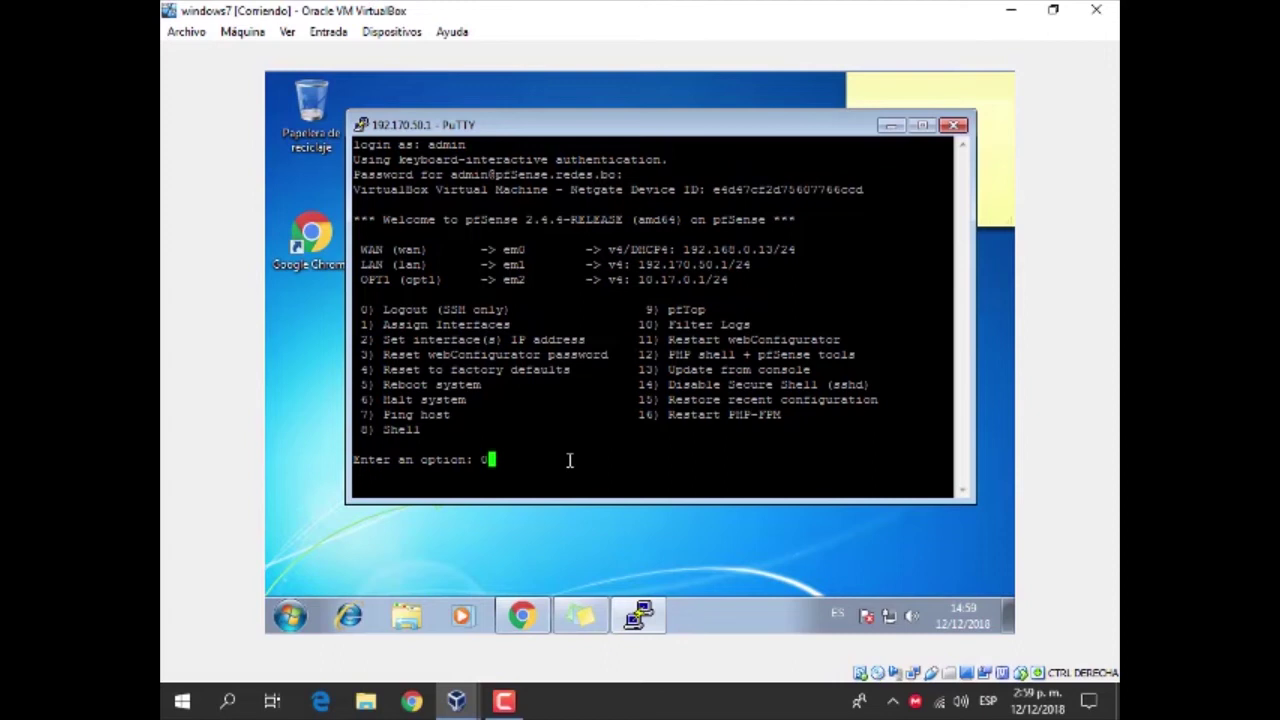
{"action": "key", "text": "Return"}
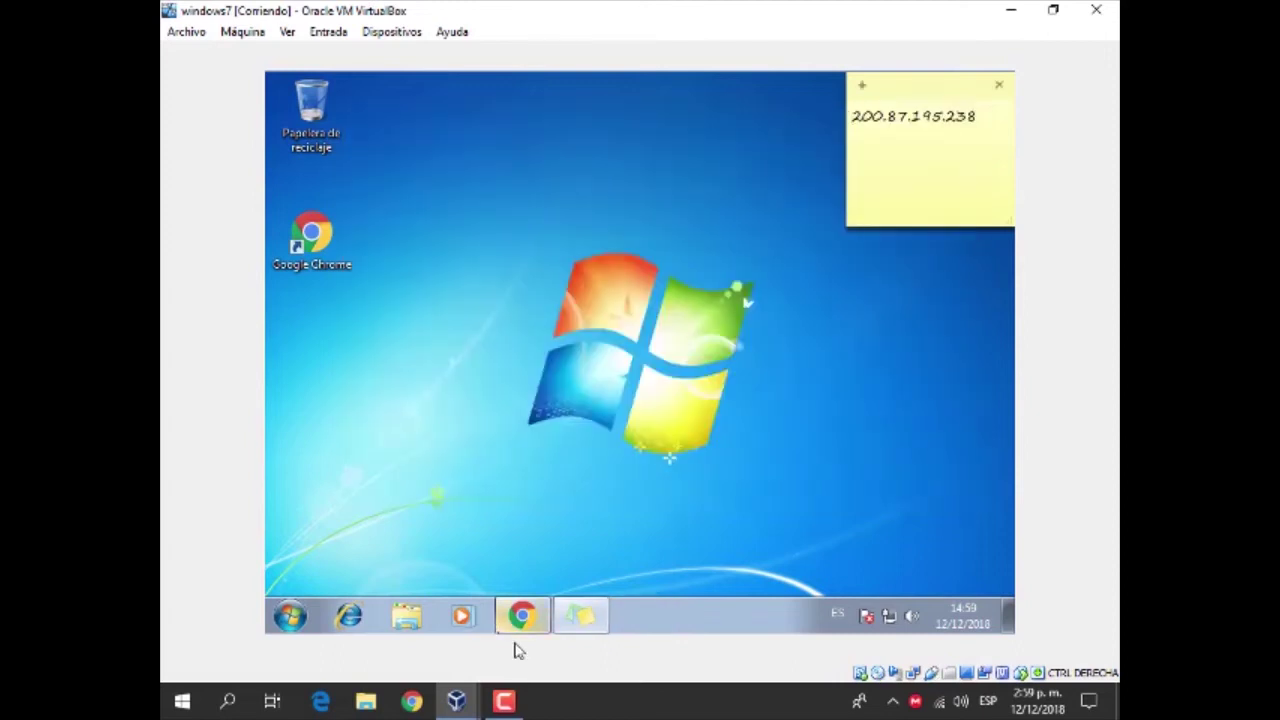
Step: Restore the Chrome window and load uagrm.edu.bo in a new tab to test the client's internet access through pfSense
{"action": "left_click", "coordinate": [519, 615]}
{"action": "scroll", "coordinate": [829, 371], "scroll_direction": "up", "scroll_amount": 15}
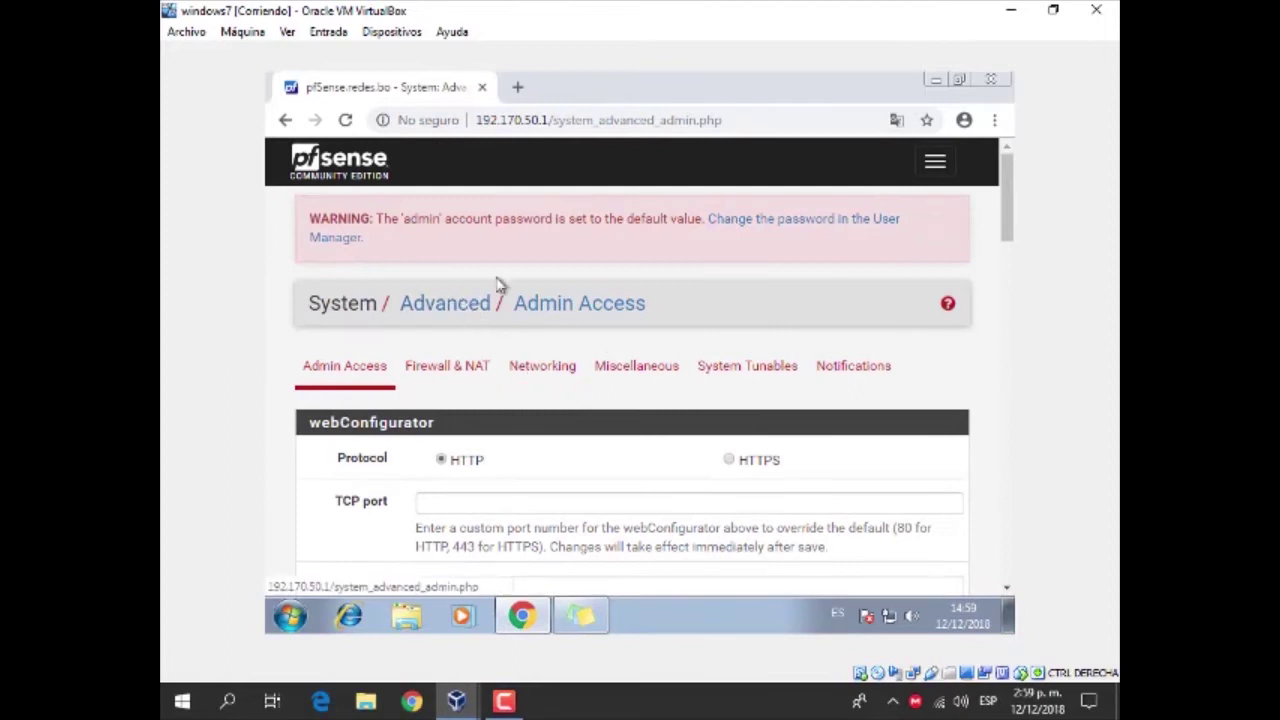
{"action": "mouse_move", "coordinate": [1008, 193]}
{"action": "left_mouse_down"}
{"action": "mouse_move", "coordinate": [1008, 285]}
{"action": "mouse_move", "coordinate": [1008, 188]}
{"action": "left_mouse_up"}
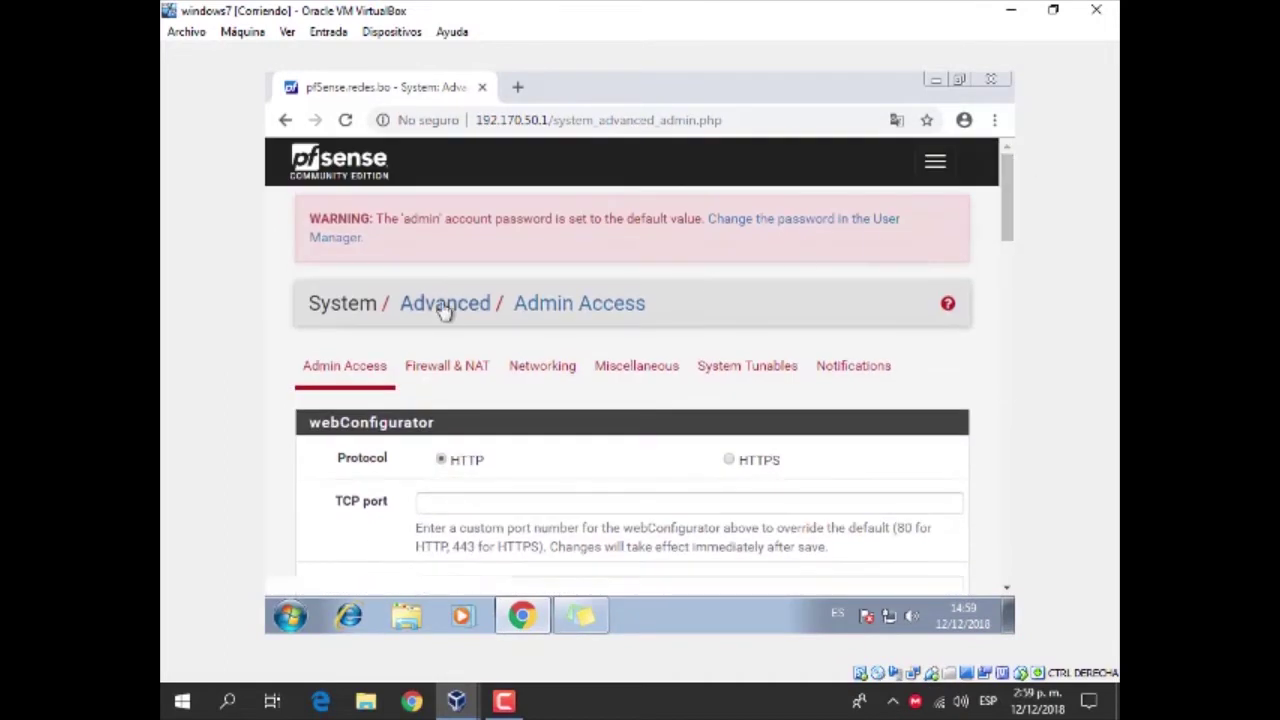
{"action": "left_click", "coordinate": [518, 89]}
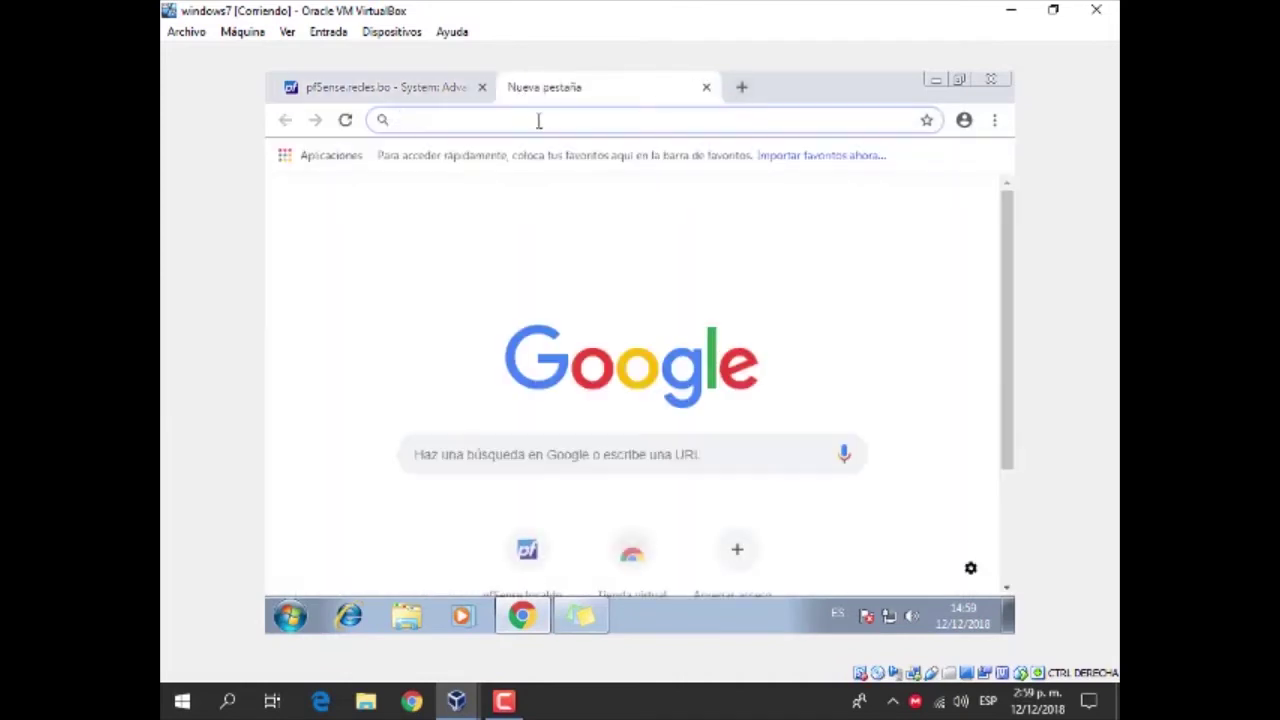
{"action": "type", "text": "u"}
{"action": "key", "text": "Down"}
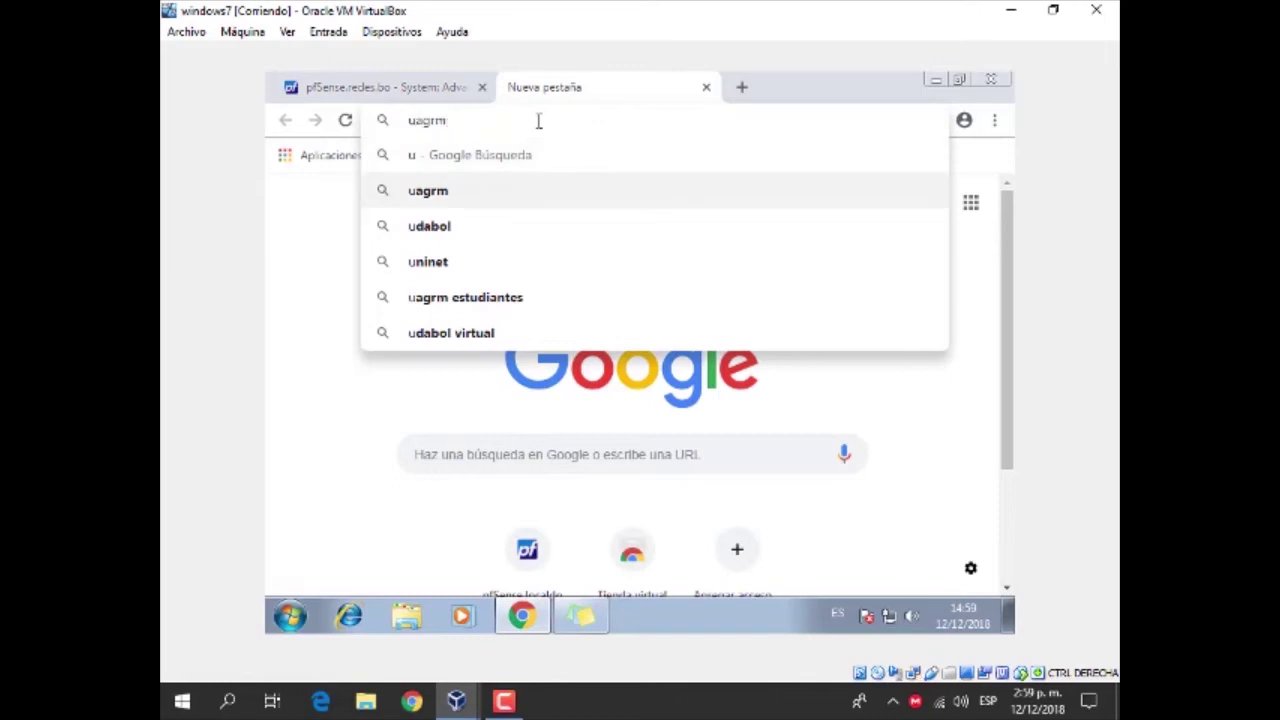
{"action": "type", "text": ".edu.bo"}
{"action": "key", "text": "Return"}
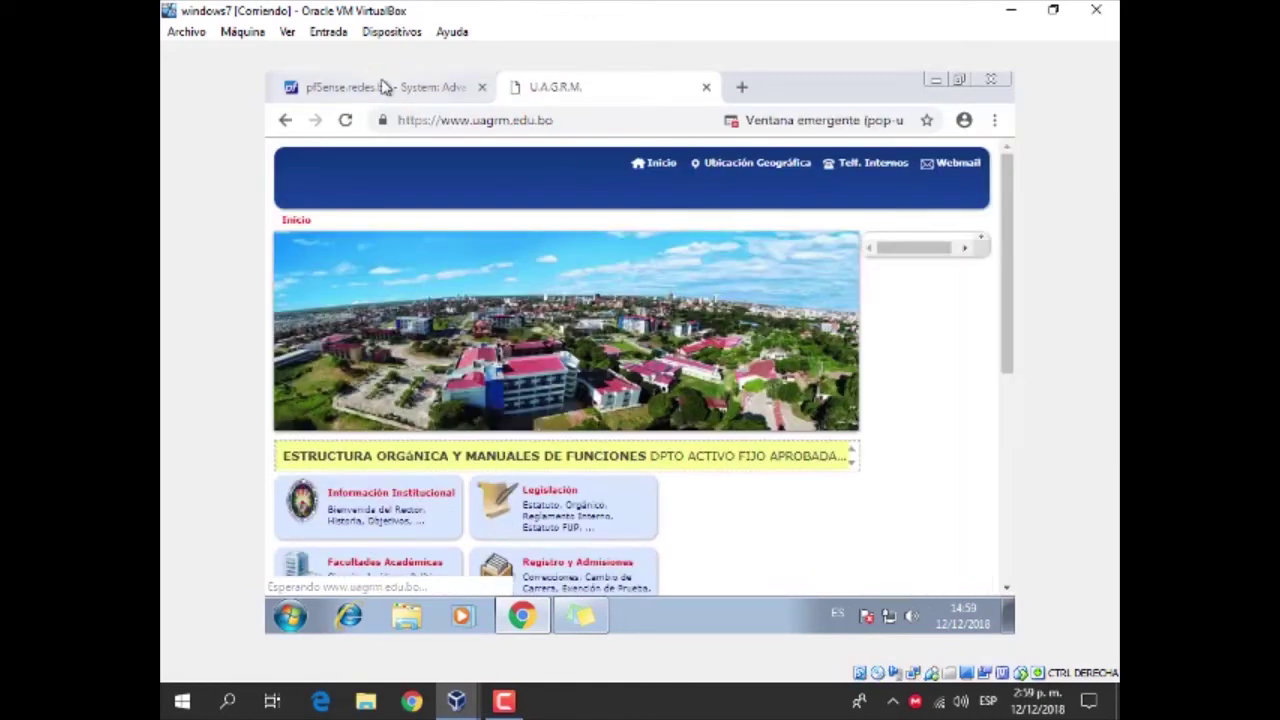
{"action": "left_click", "coordinate": [380, 87]}
{"action": "left_click", "coordinate": [555, 87]}
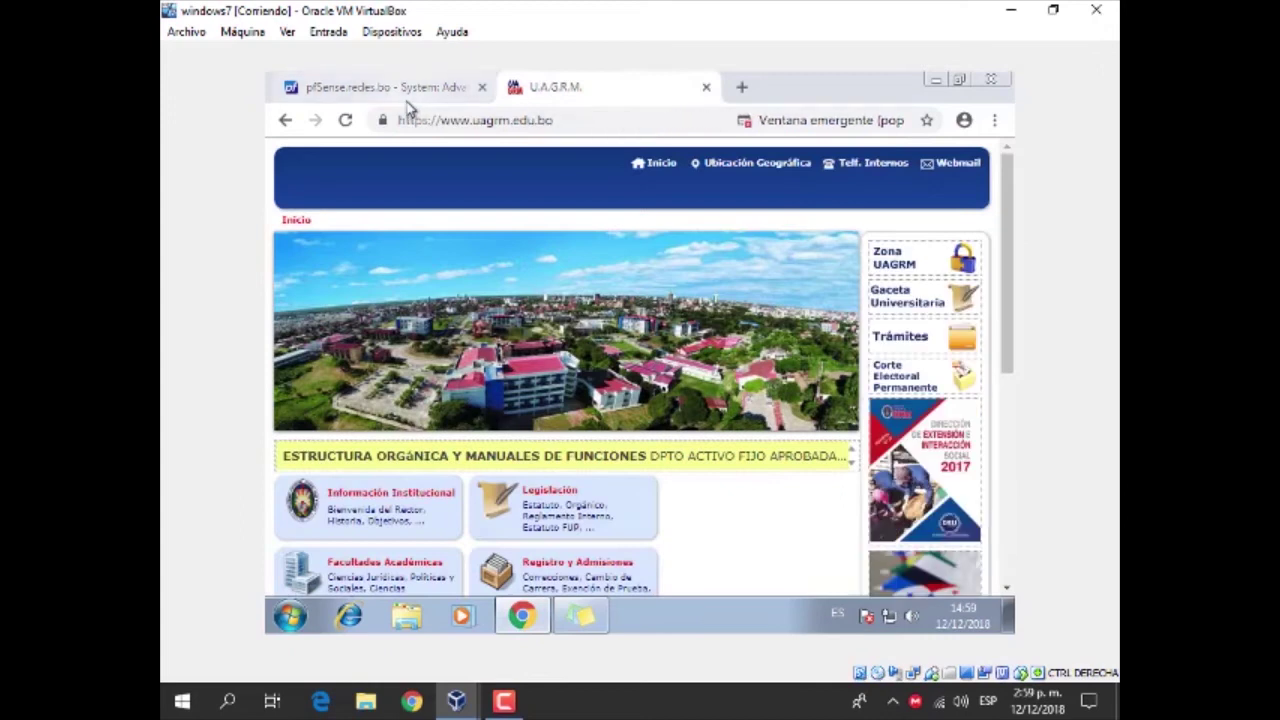
Step: Return to the pfSense page and open the Firewall Aliases page
{"action": "left_click", "coordinate": [380, 87]}
{"action": "left_click", "coordinate": [540, 88]}
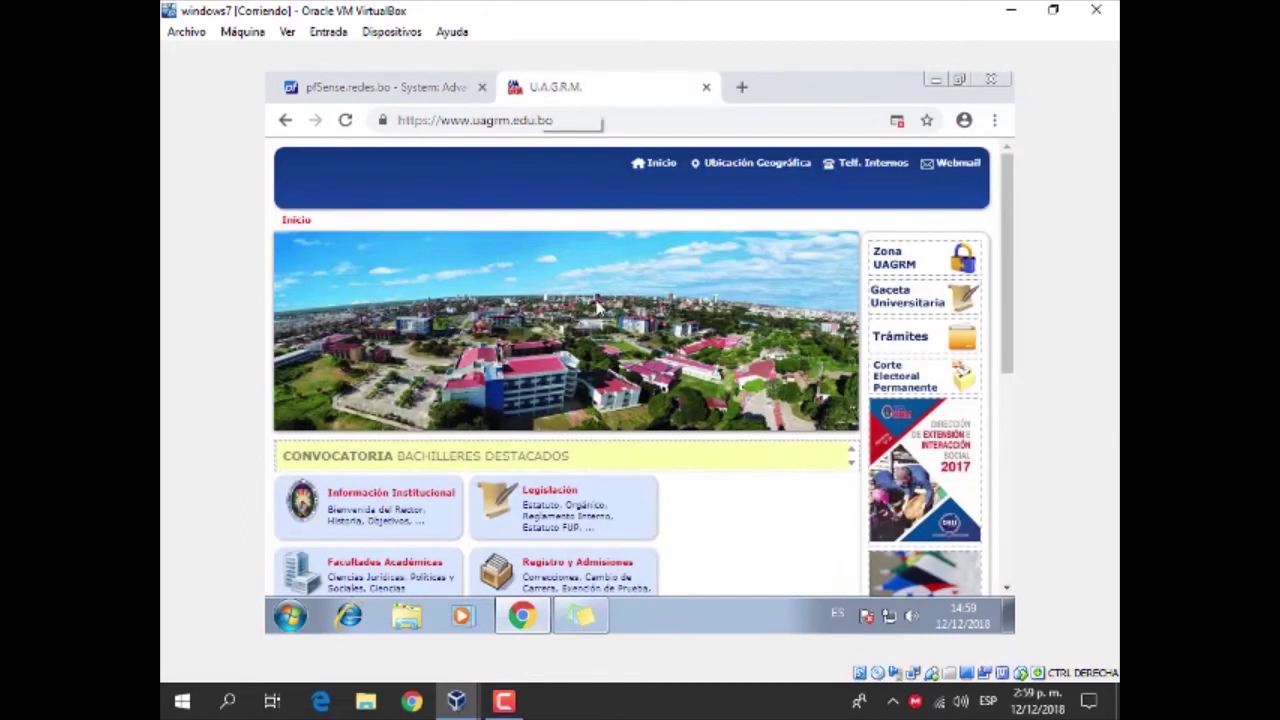
{"action": "left_click", "coordinate": [391, 87]}
{"action": "scroll", "coordinate": [440, 180], "scroll_direction": "down", "scroll_amount": 10}
{"action": "scroll", "coordinate": [447, 193], "scroll_direction": "down", "scroll_amount": 4}
{"action": "scroll", "coordinate": [465, 197], "scroll_direction": "up", "scroll_amount": 15}
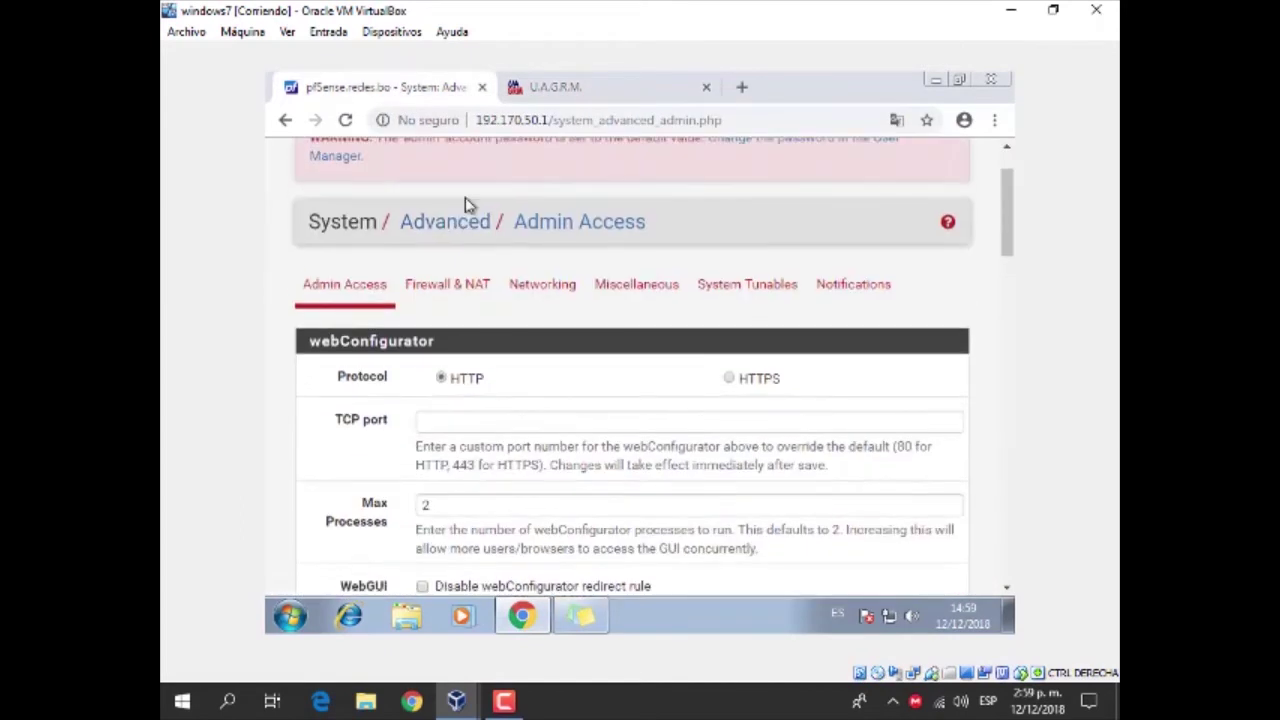
{"action": "left_click", "coordinate": [935, 161]}
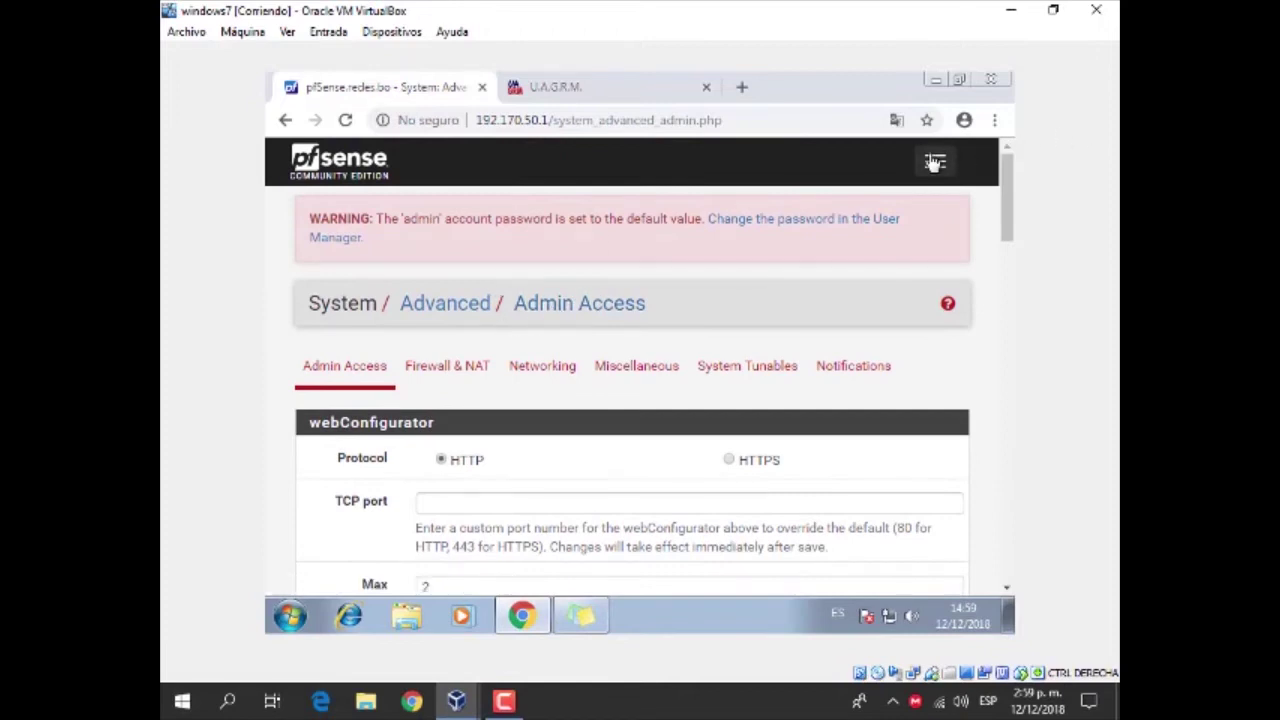
{"action": "left_click", "coordinate": [358, 300]}
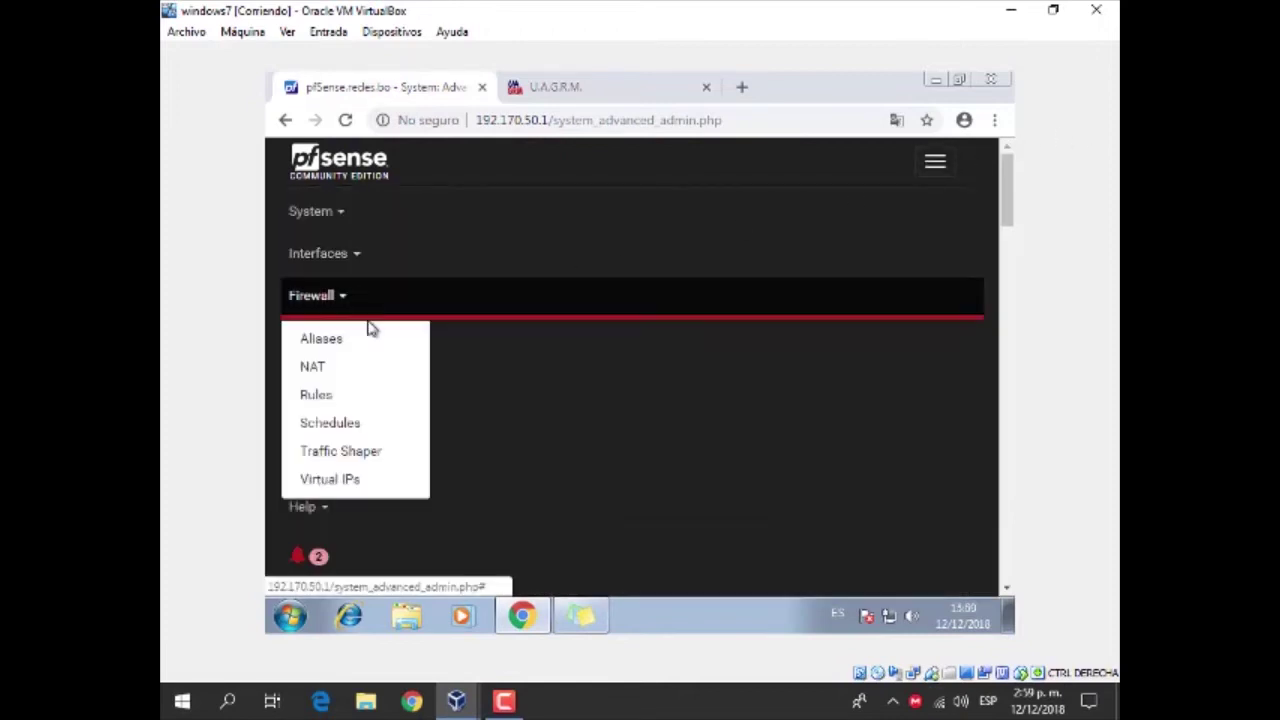
{"action": "left_click", "coordinate": [378, 346]}
Step: Start a bulk import of IP aliases and set the alias name to uagrm
{"action": "scroll", "coordinate": [781, 395], "scroll_direction": "down", "scroll_amount": 1}
{"action": "scroll", "coordinate": [760, 400], "scroll_direction": "up", "scroll_amount": 1}
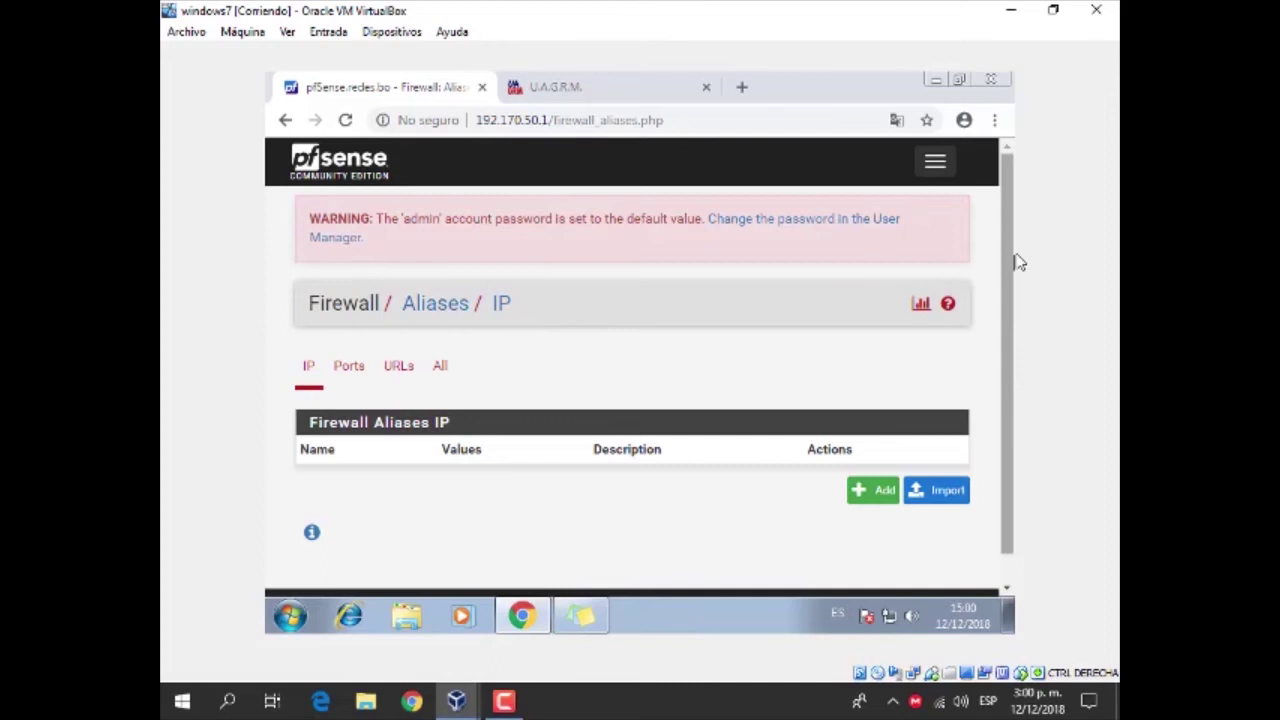
{"action": "scroll", "coordinate": [1012, 397], "scroll_direction": "down", "scroll_amount": 1}
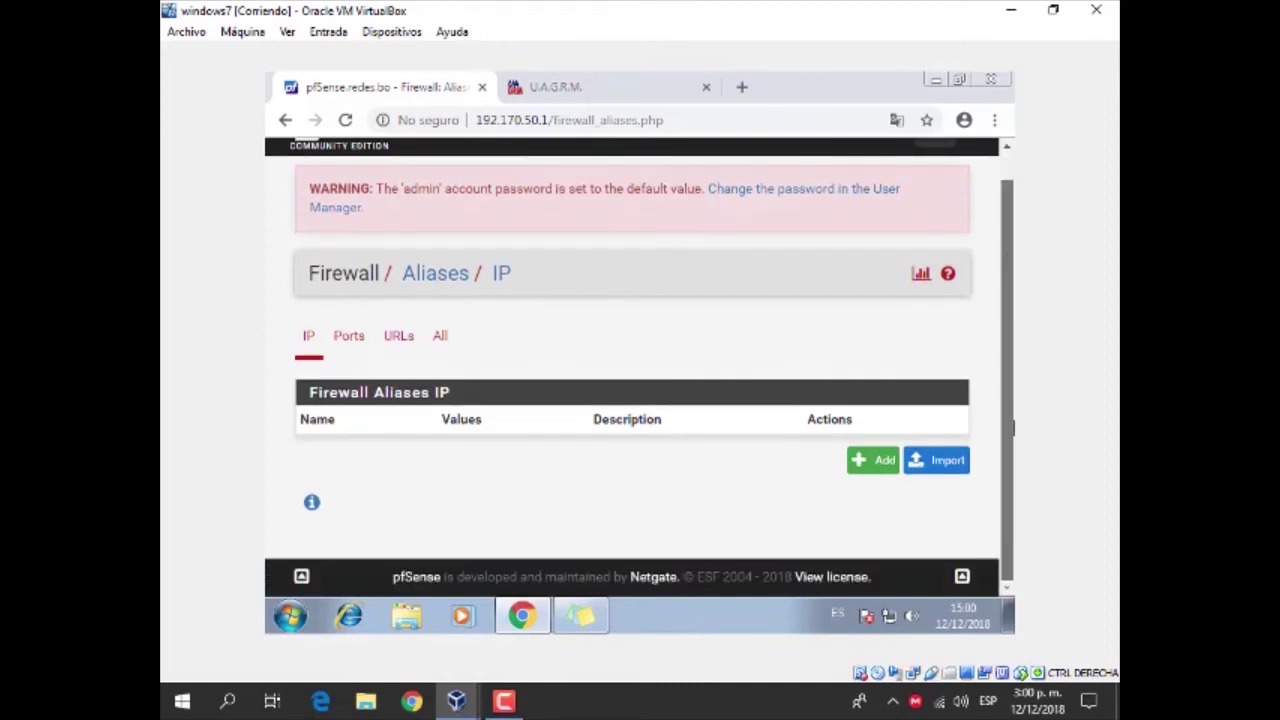
{"action": "scroll", "coordinate": [1007, 218], "scroll_direction": "up", "scroll_amount": 1}
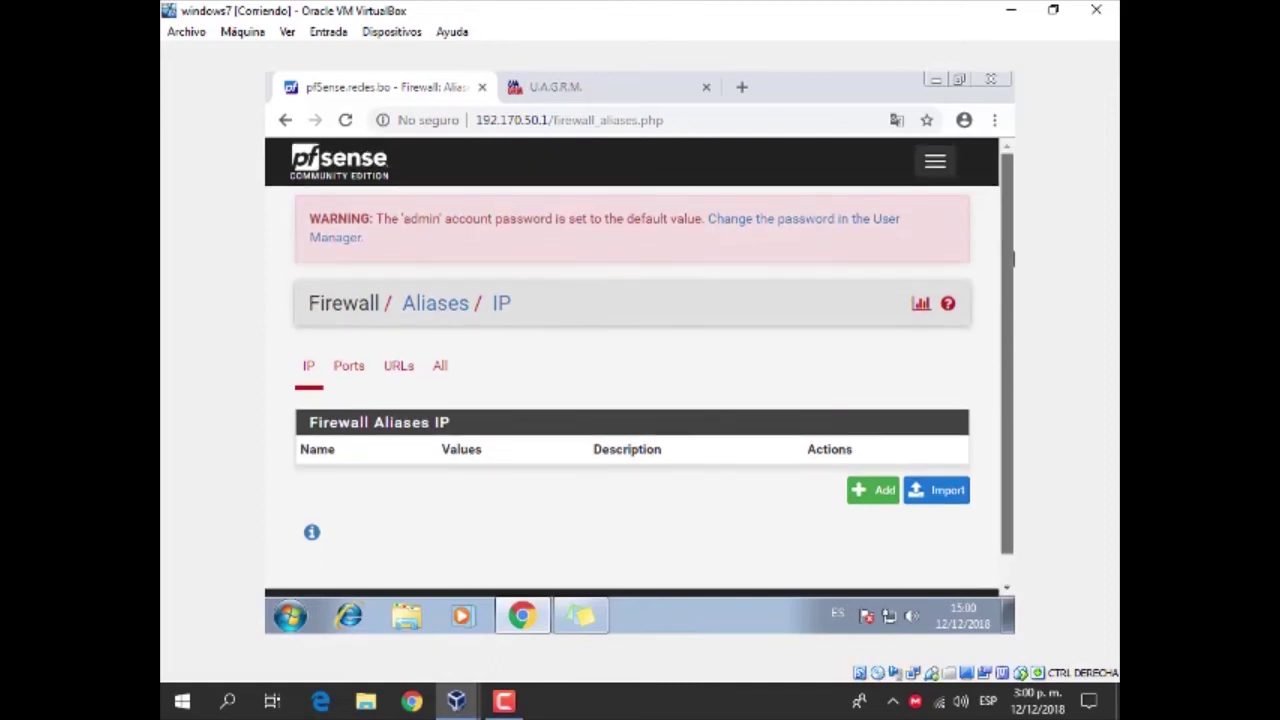
{"action": "scroll", "coordinate": [1012, 258], "scroll_direction": "down", "scroll_amount": 1}
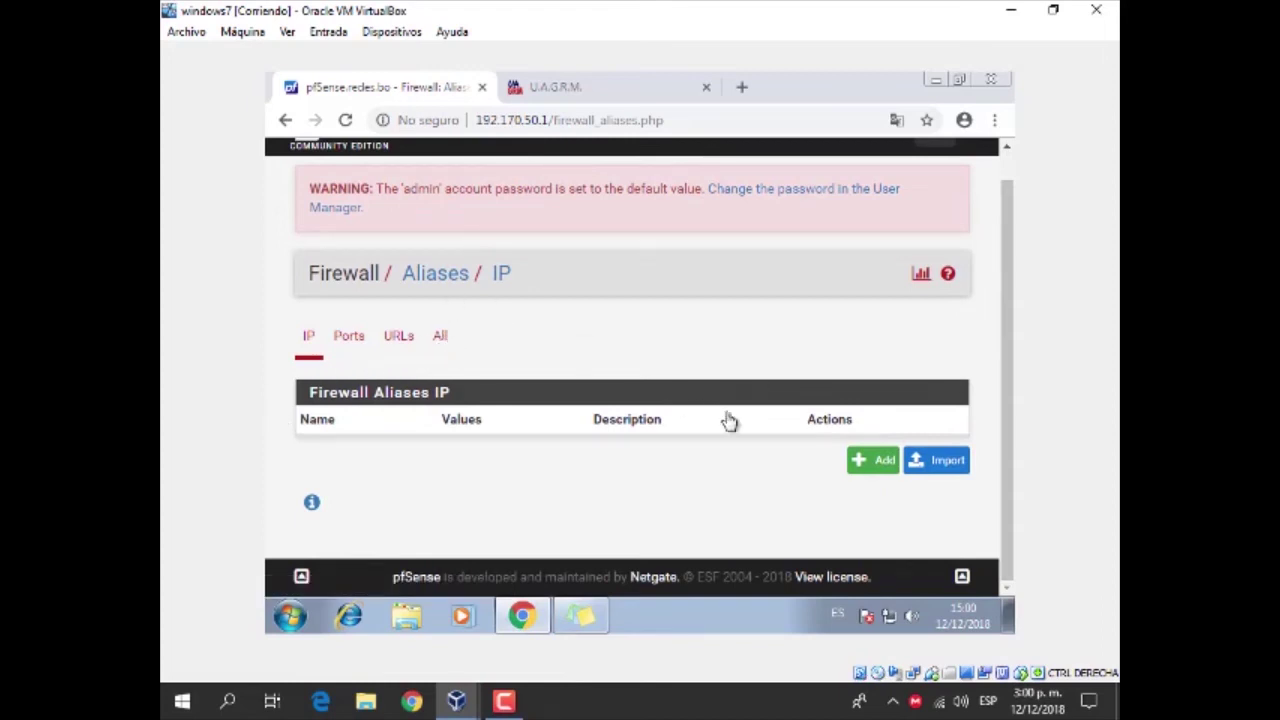
{"action": "left_click", "coordinate": [947, 462]}
{"action": "left_click", "coordinate": [454, 397]}
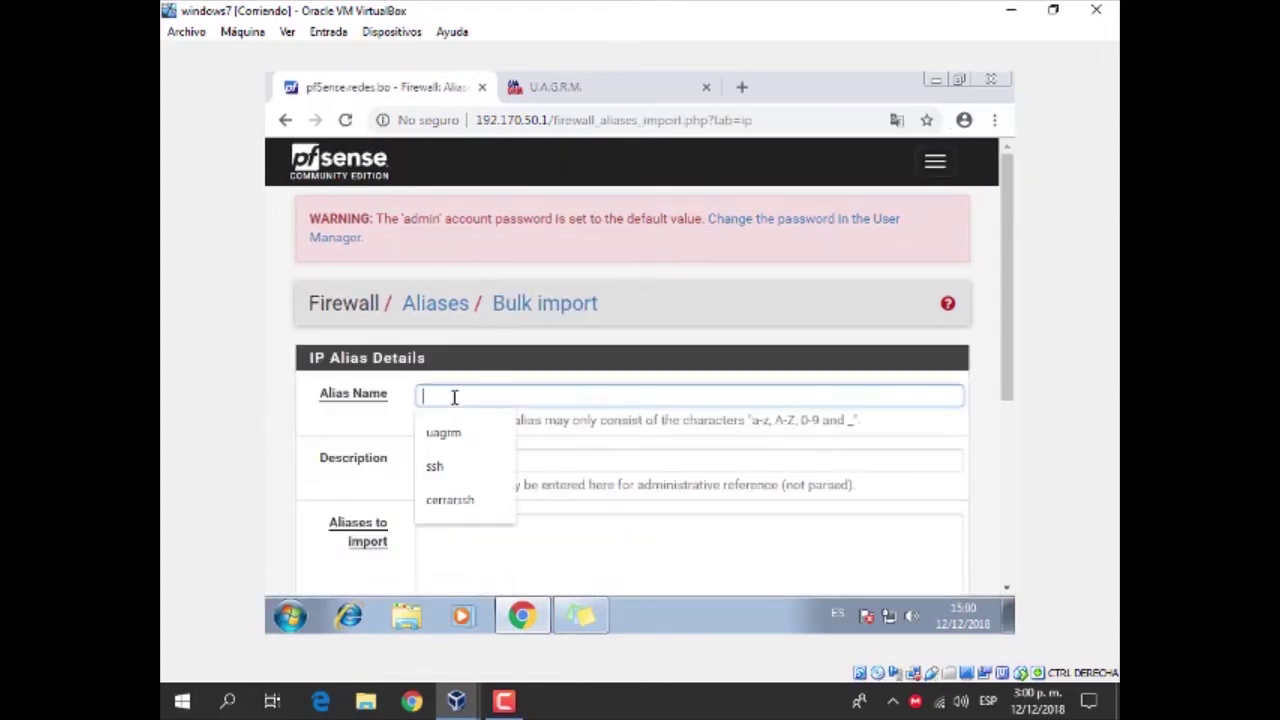
{"action": "left_click", "coordinate": [443, 434]}
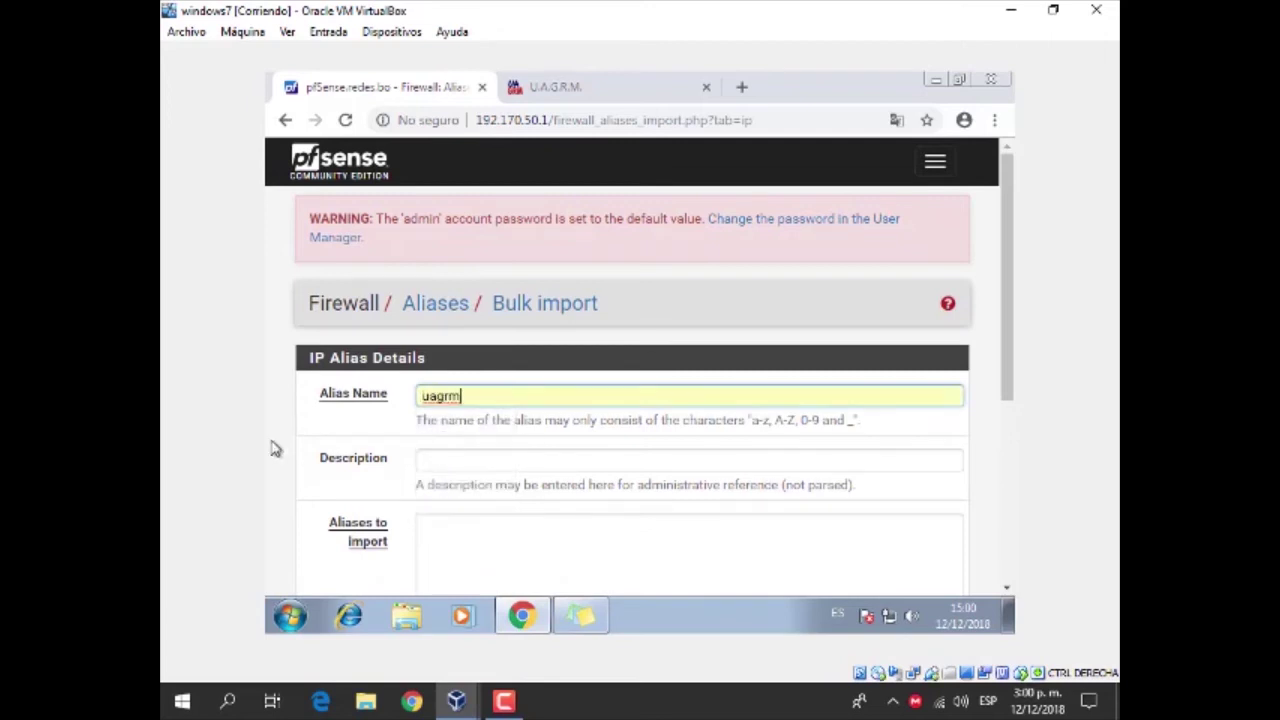
Step: Copy the address 200.87.195.238 from the desktop sticky note and paste it into Aliases to import
{"action": "left_click_drag", "start_coordinate": [1008, 250], "coordinate": [1008, 366]}
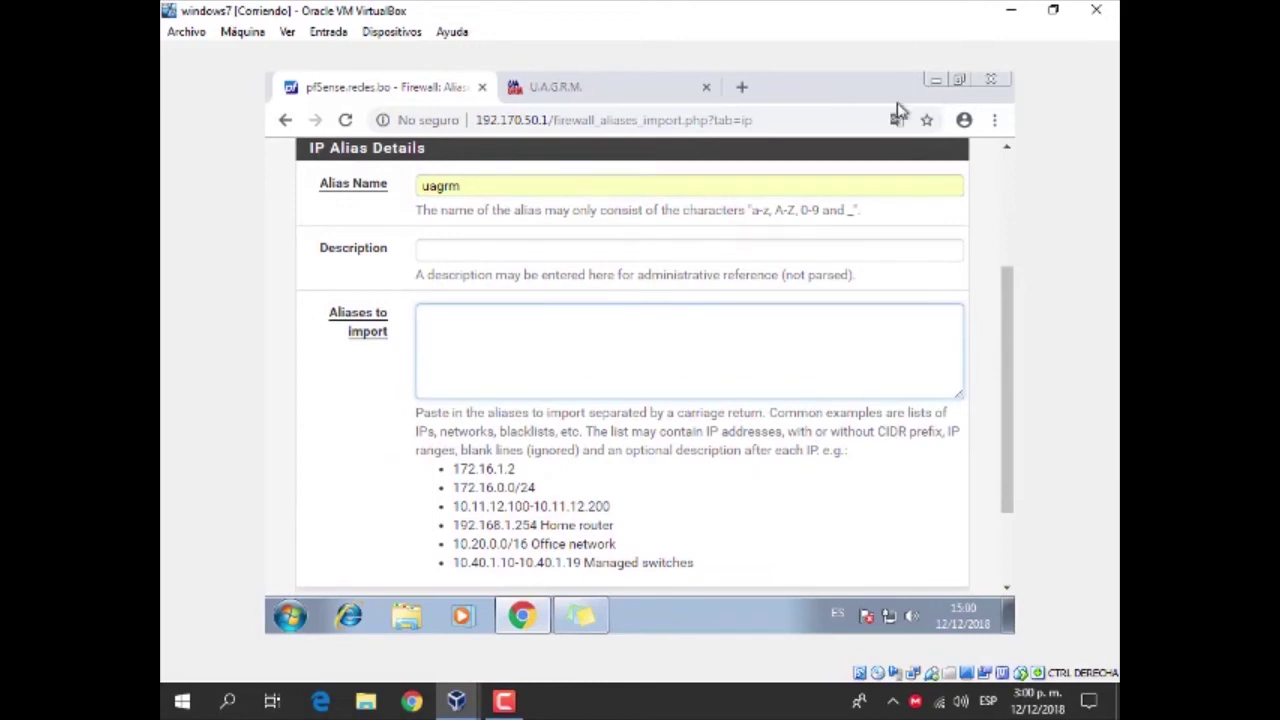
{"action": "left_click", "coordinate": [937, 83]}
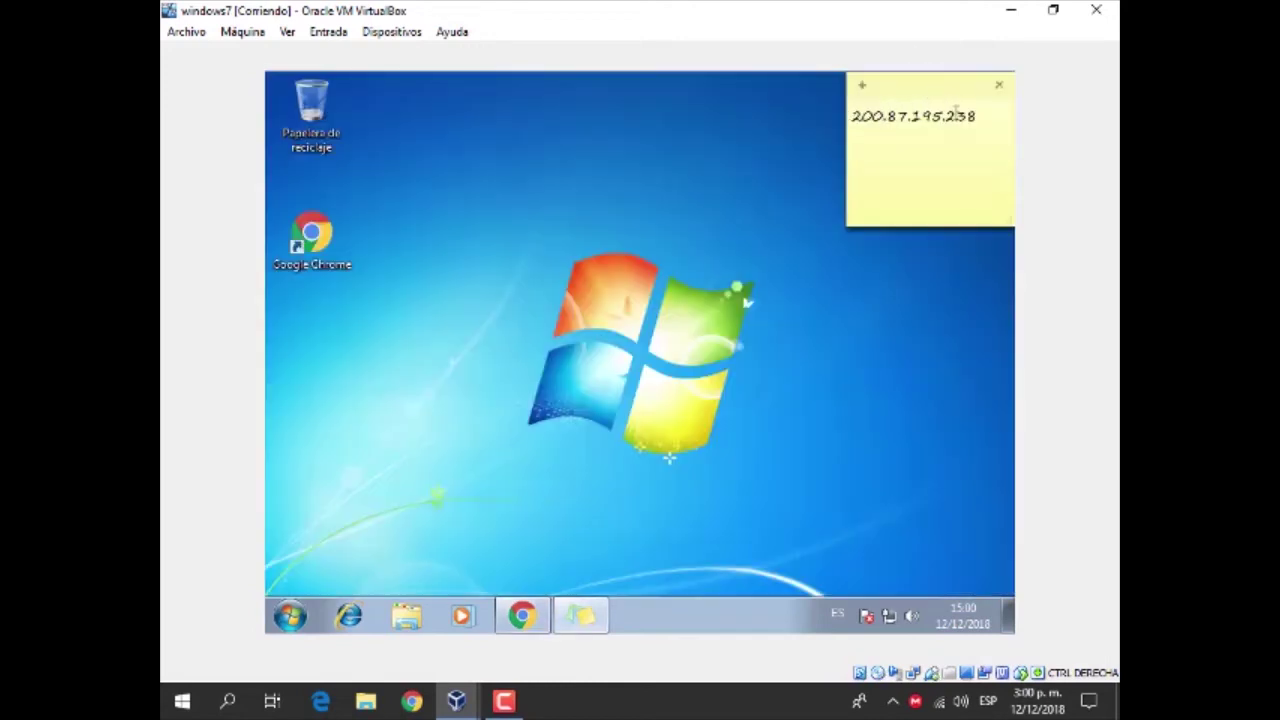
{"action": "left_click_drag", "start_coordinate": [996, 120], "coordinate": [820, 124]}
{"action": "right_click", "coordinate": [894, 124]}
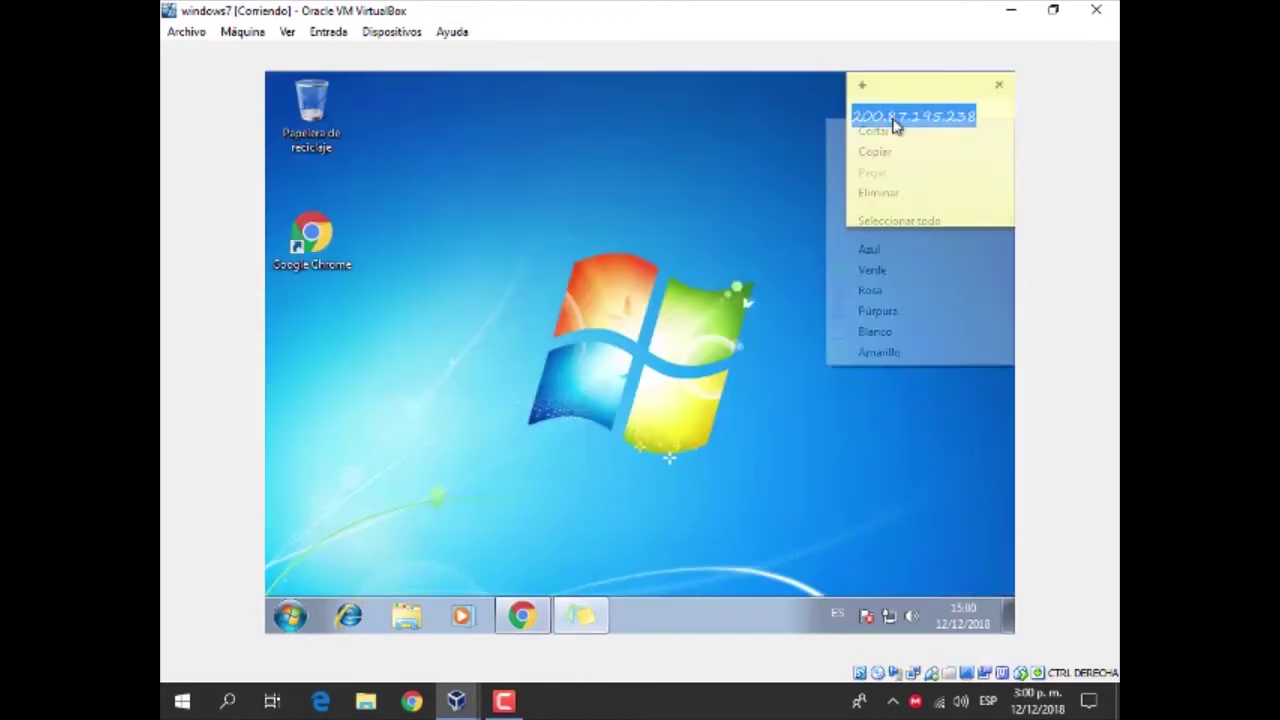
{"action": "left_click", "coordinate": [924, 153]}
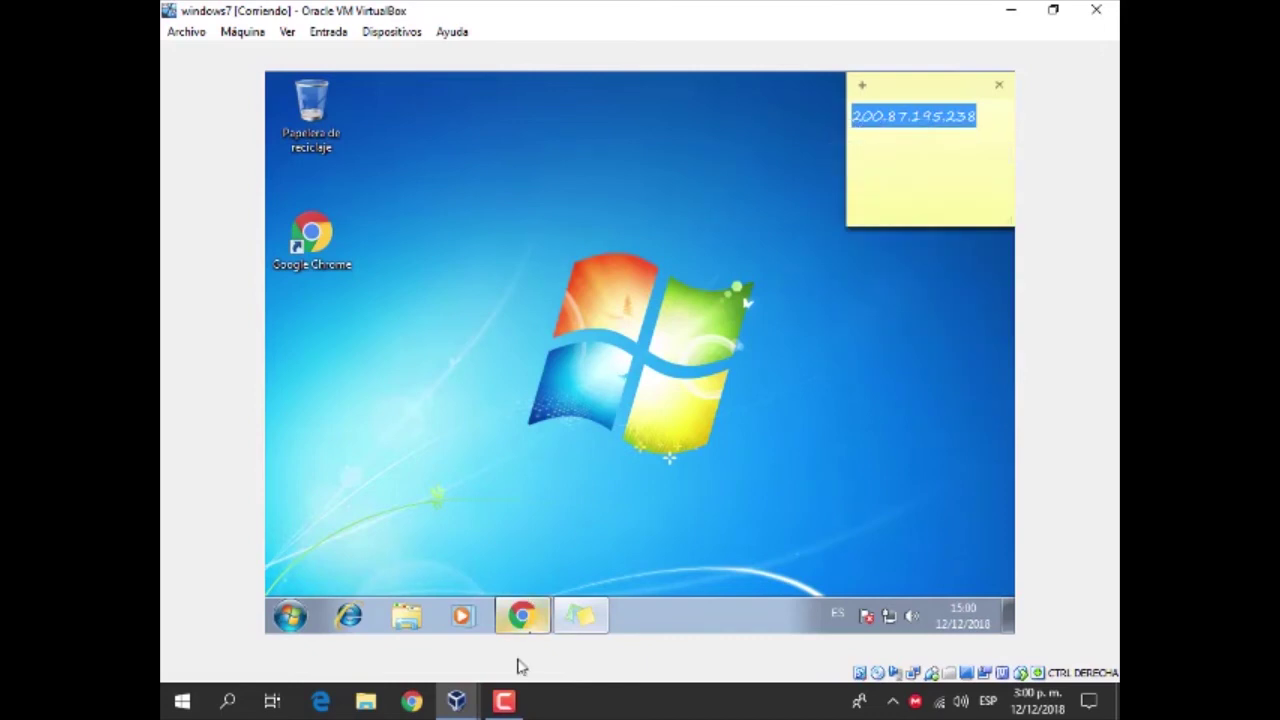
{"action": "left_click", "coordinate": [520, 616]}
{"action": "right_click", "coordinate": [458, 332]}
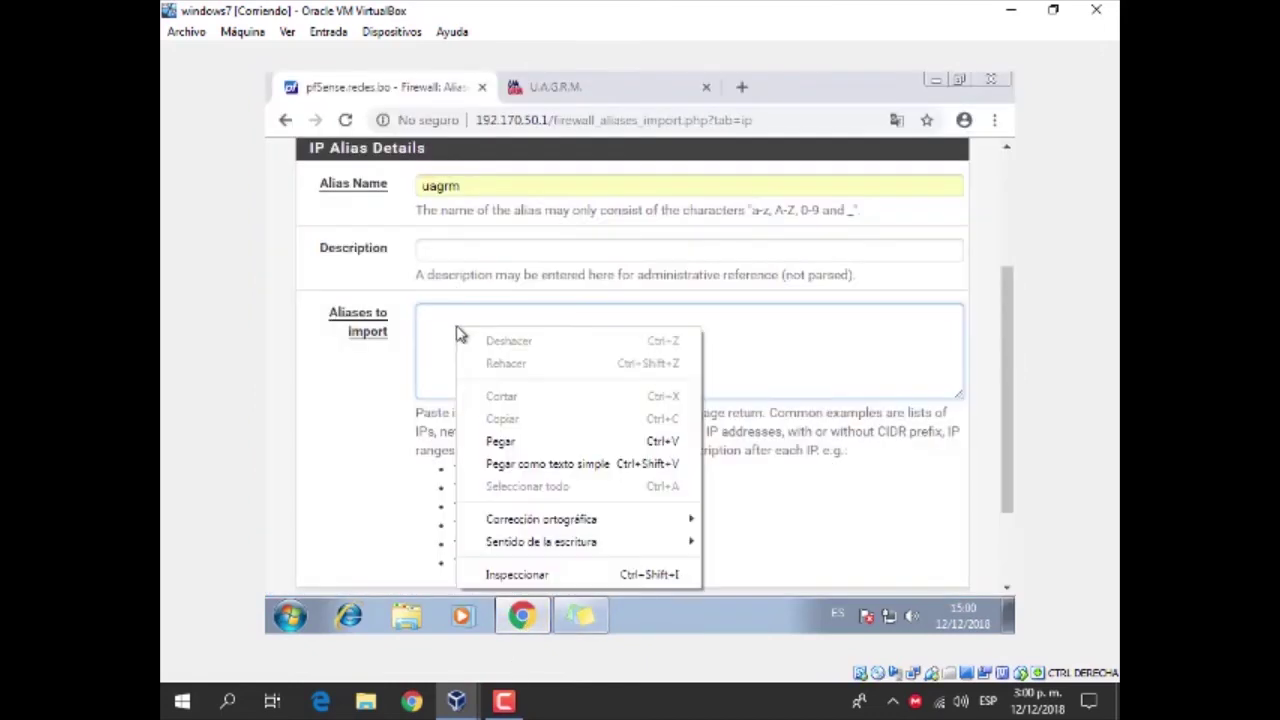
{"action": "left_click", "coordinate": [505, 441]}
Step: Save the imported uagrm alias and apply the alias list changes
{"action": "scroll", "coordinate": [482, 530], "scroll_direction": "down", "scroll_amount": 3}
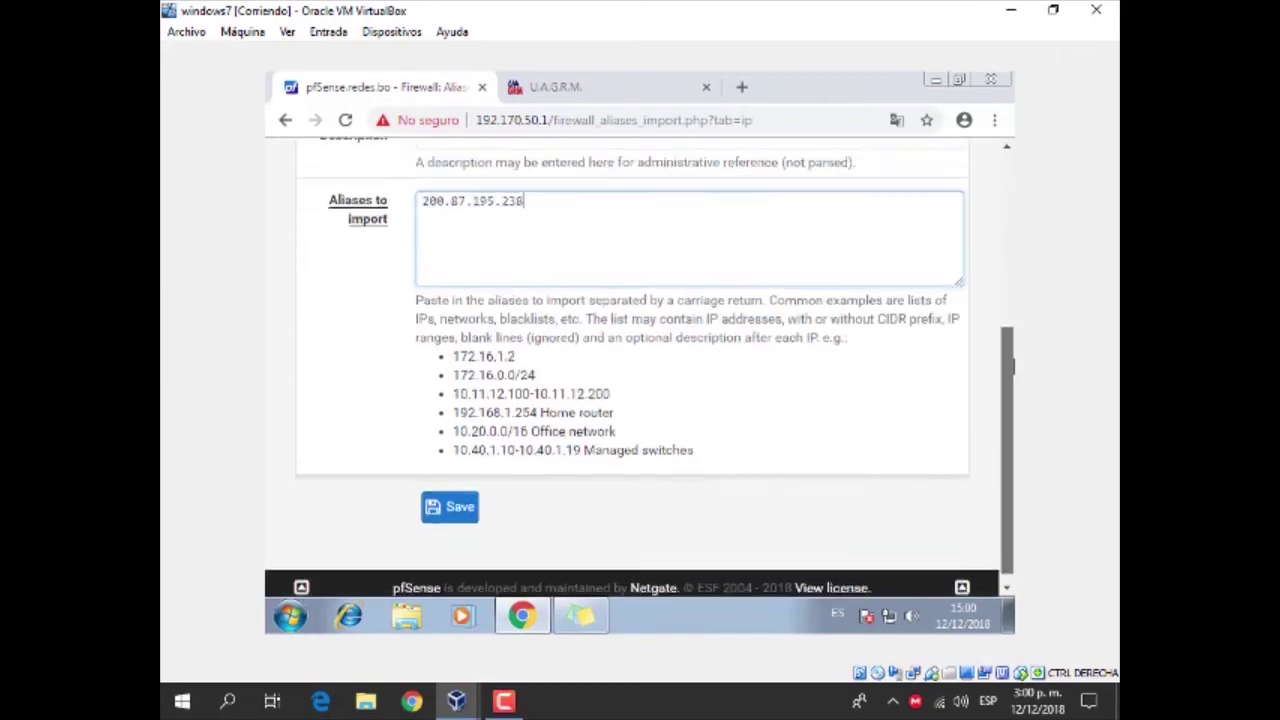
{"action": "left_click", "coordinate": [452, 496]}
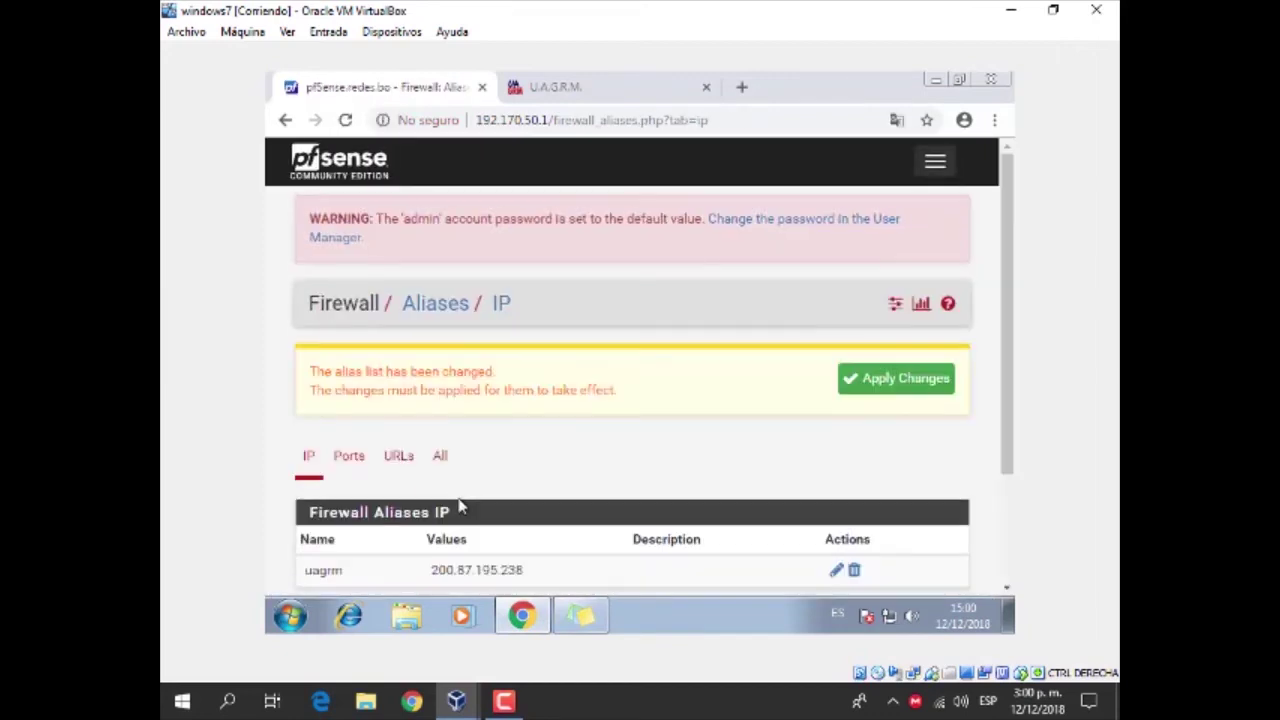
{"action": "left_click", "coordinate": [928, 385]}
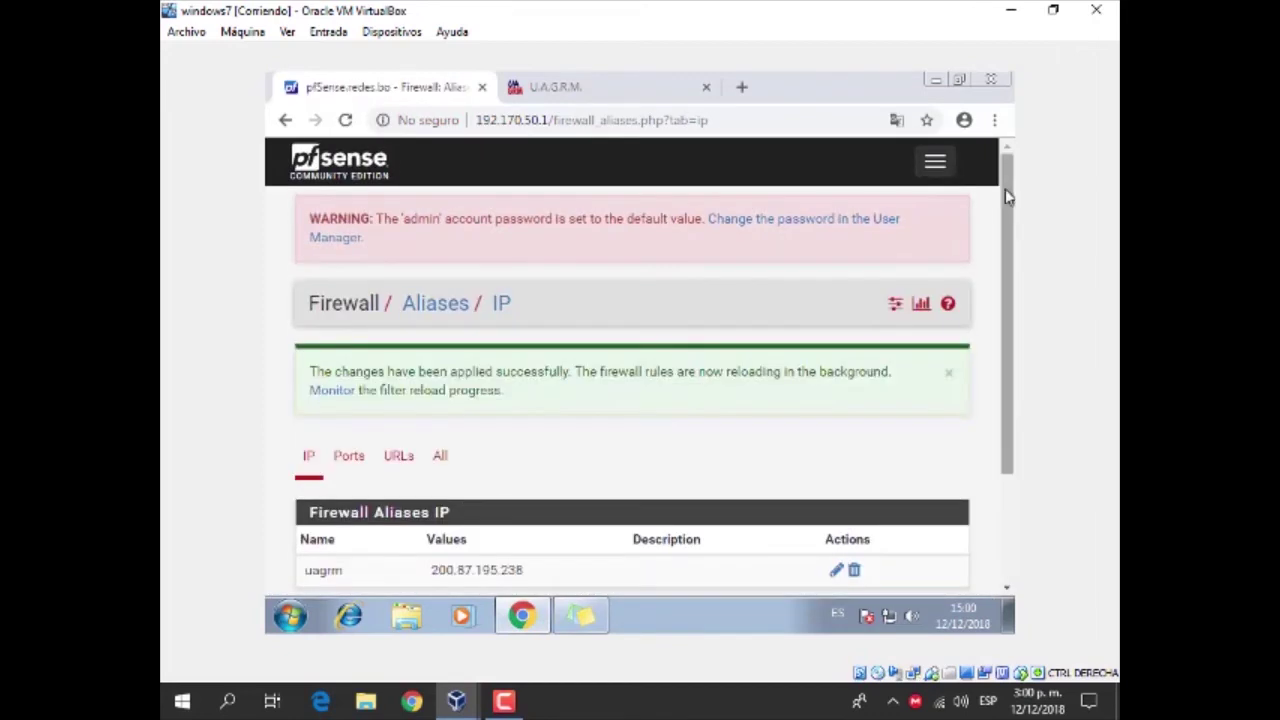
Step: Open the firewall rules for the LAN interface
{"action": "left_click_drag", "start_coordinate": [1010, 205], "coordinate": [1012, 326]}
{"action": "scroll", "coordinate": [685, 185], "scroll_direction": "up", "scroll_amount": 2}
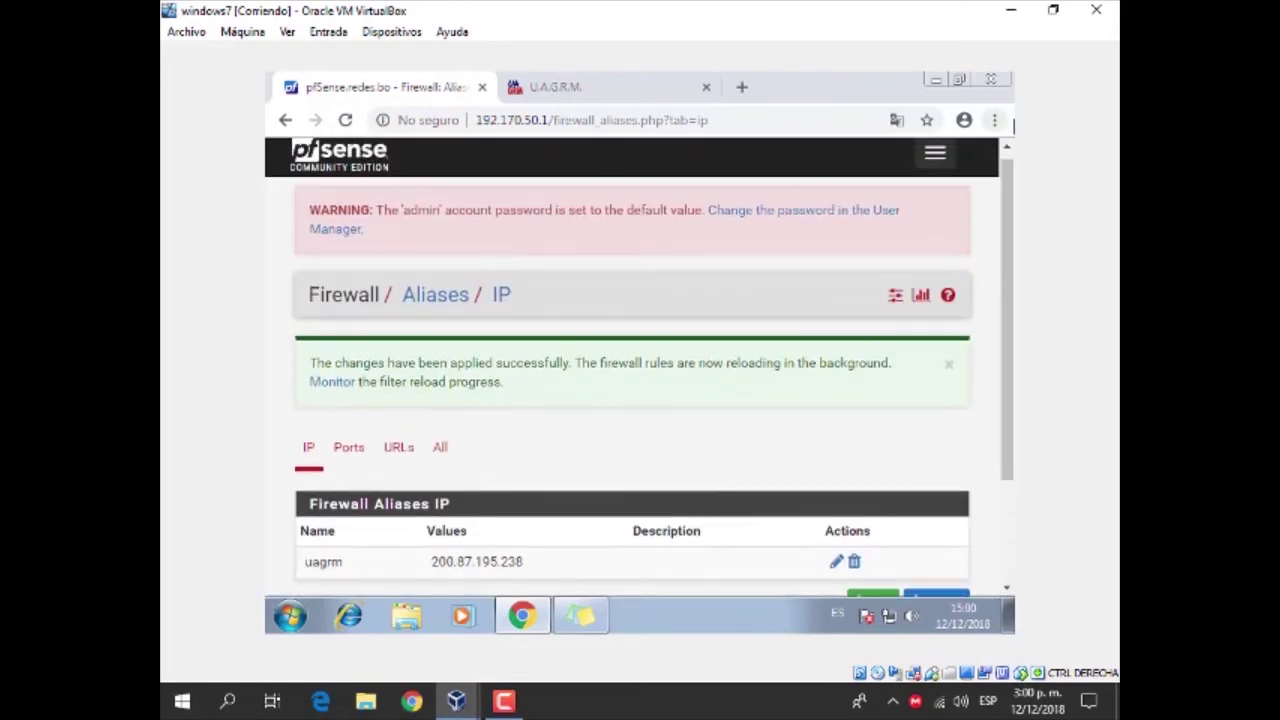
{"action": "left_click", "coordinate": [938, 160]}
{"action": "left_click", "coordinate": [337, 286]}
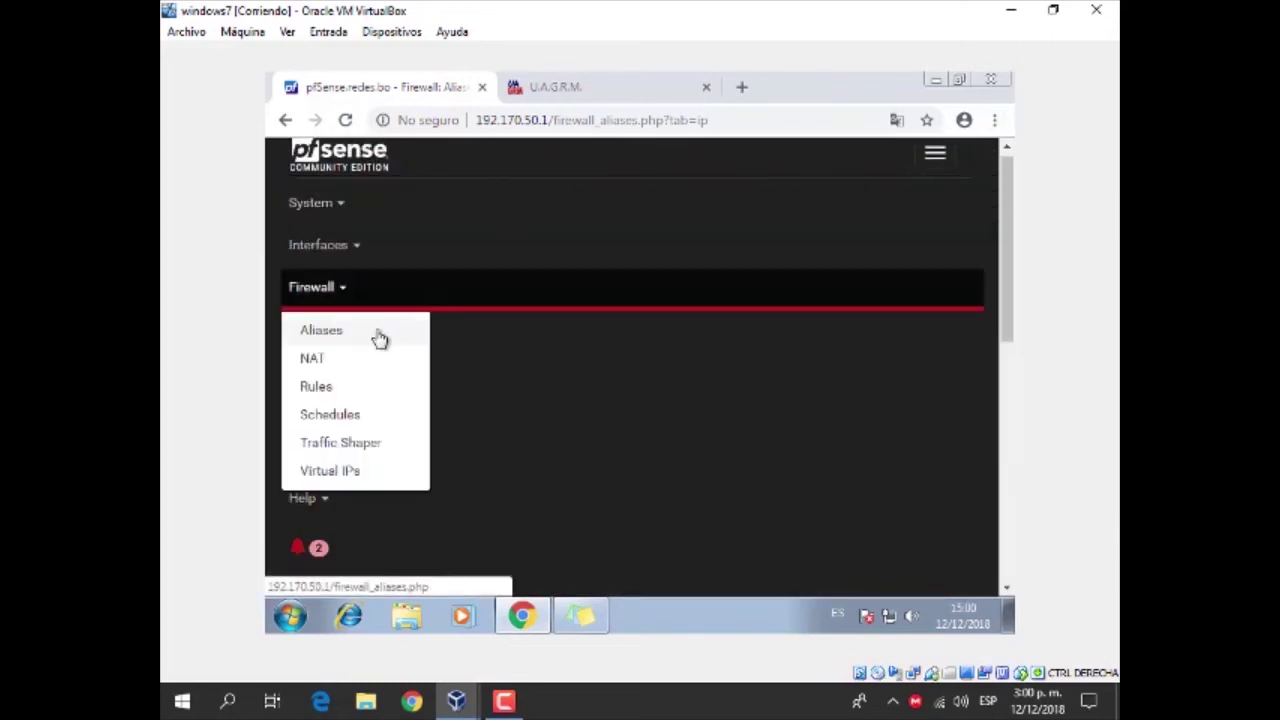
{"action": "left_click", "coordinate": [316, 386]}
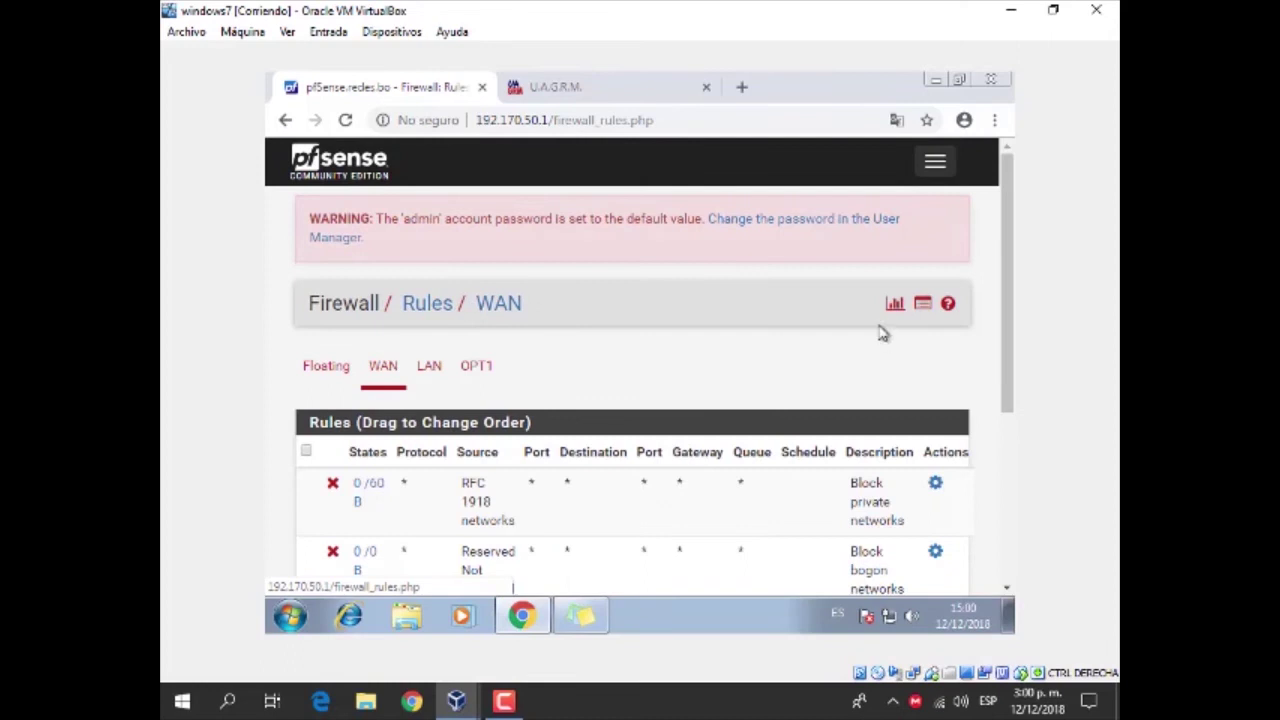
{"action": "left_click", "coordinate": [424, 375]}
Step: Add a new rule at the top of the LAN rule list and set its action to Block
{"action": "left_click_drag", "start_coordinate": [1006, 249], "coordinate": [1013, 378]}
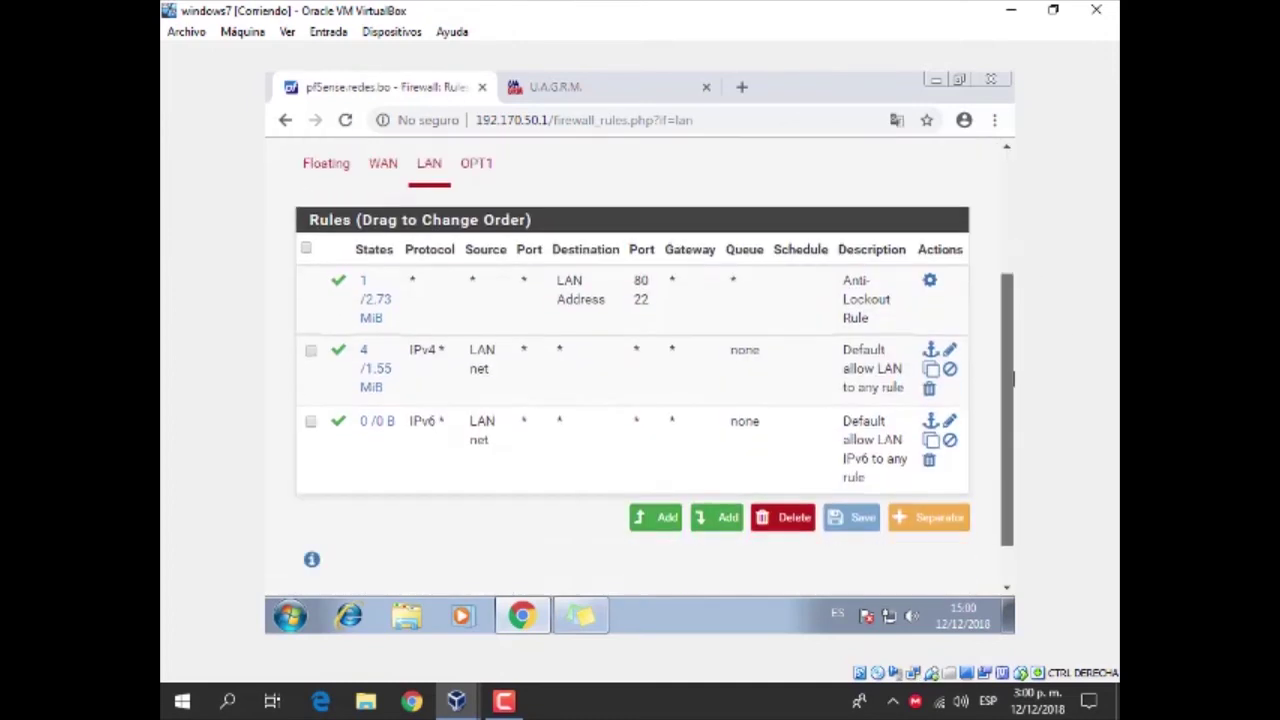
{"action": "scroll", "coordinate": [1013, 378], "scroll_direction": "down", "scroll_amount": 1}
{"action": "left_click", "coordinate": [661, 460]}
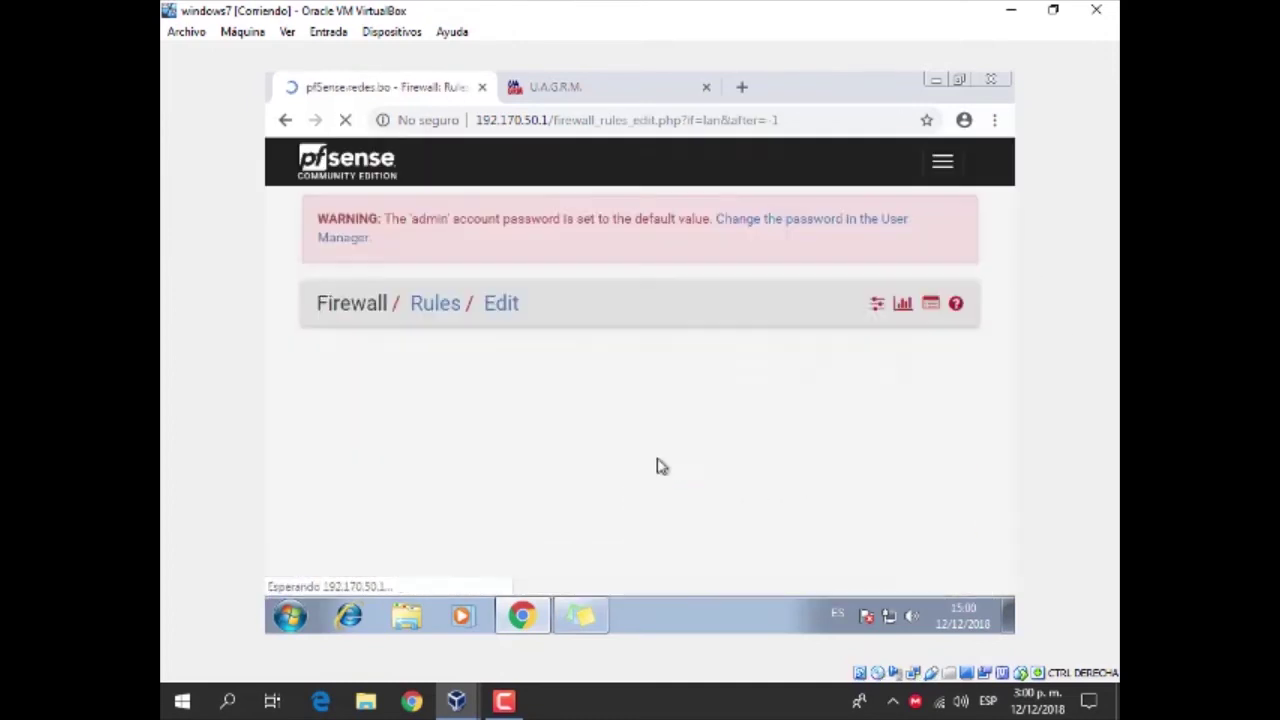
{"action": "left_click", "coordinate": [545, 396]}
{"action": "left_click", "coordinate": [545, 434]}
Step: Set the rule's destination to the single host or alias uagrm, with any as the destination port range
{"action": "left_click_drag", "start_coordinate": [993, 210], "coordinate": [1010, 403]}
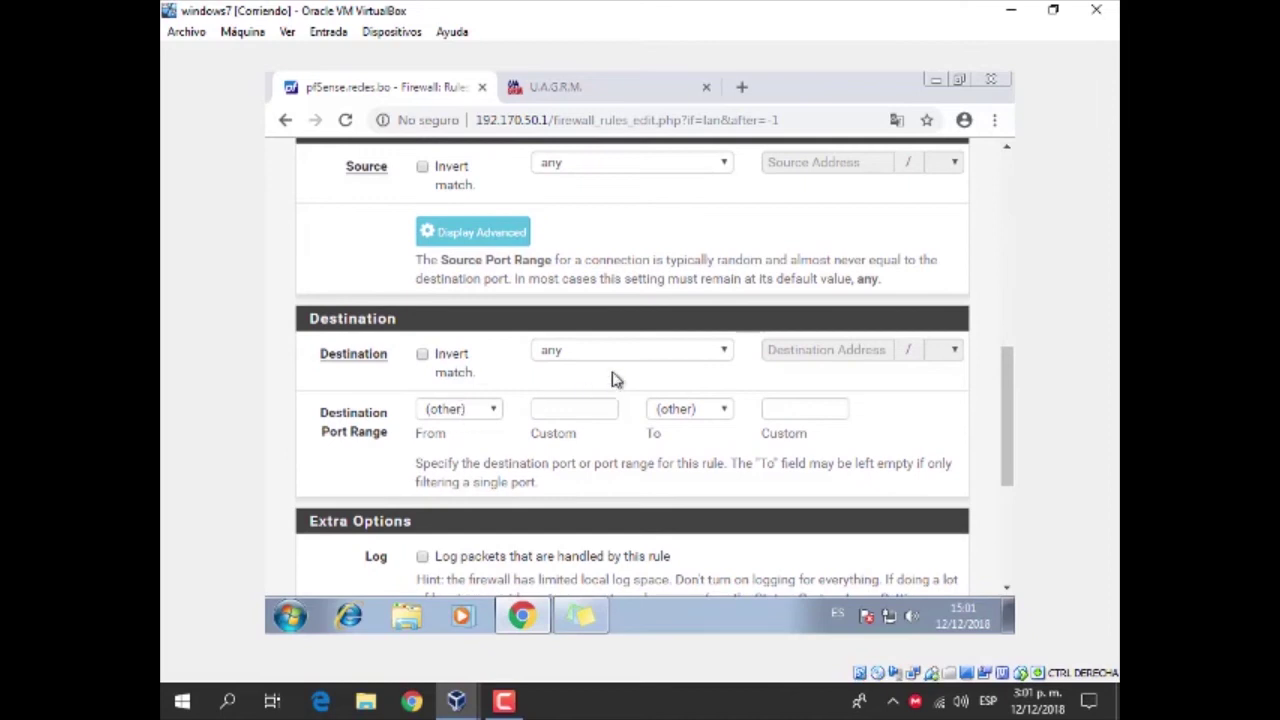
{"action": "left_click", "coordinate": [620, 352]}
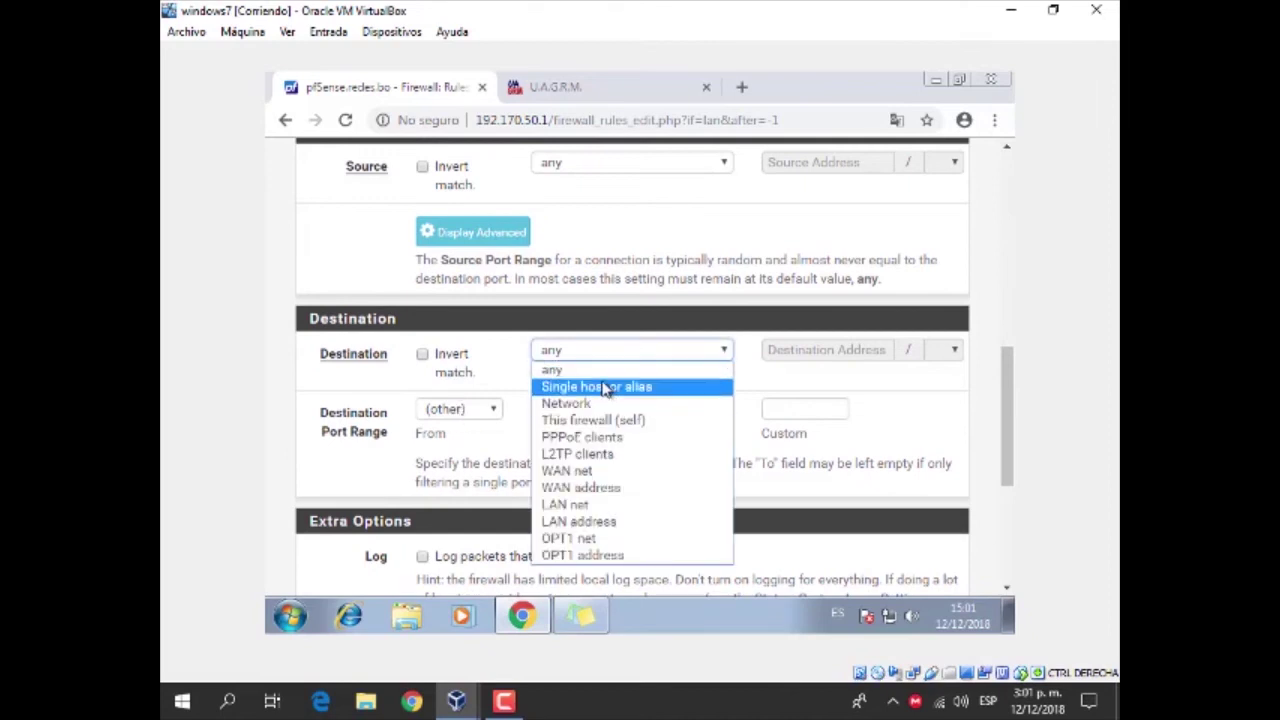
{"action": "left_click", "coordinate": [600, 386]}
{"action": "left_click", "coordinate": [798, 350]}
{"action": "type", "text": "uagrm"}
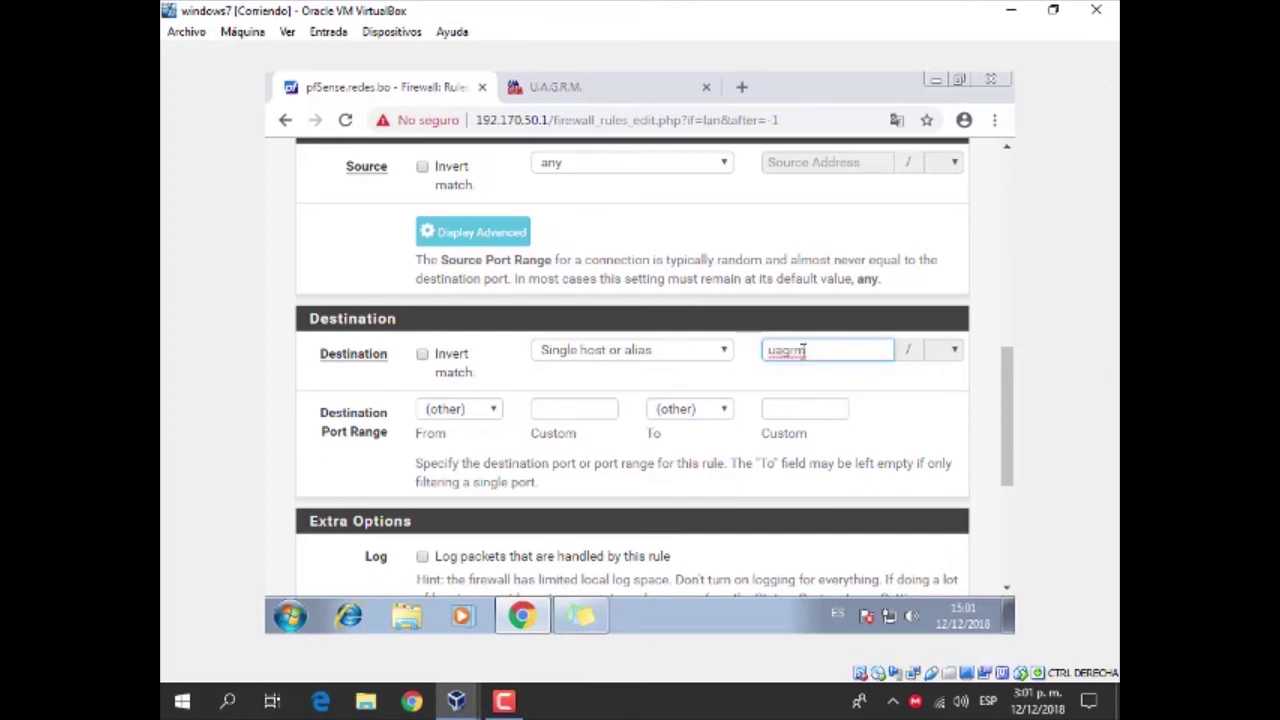
{"action": "left_click", "coordinate": [498, 410]}
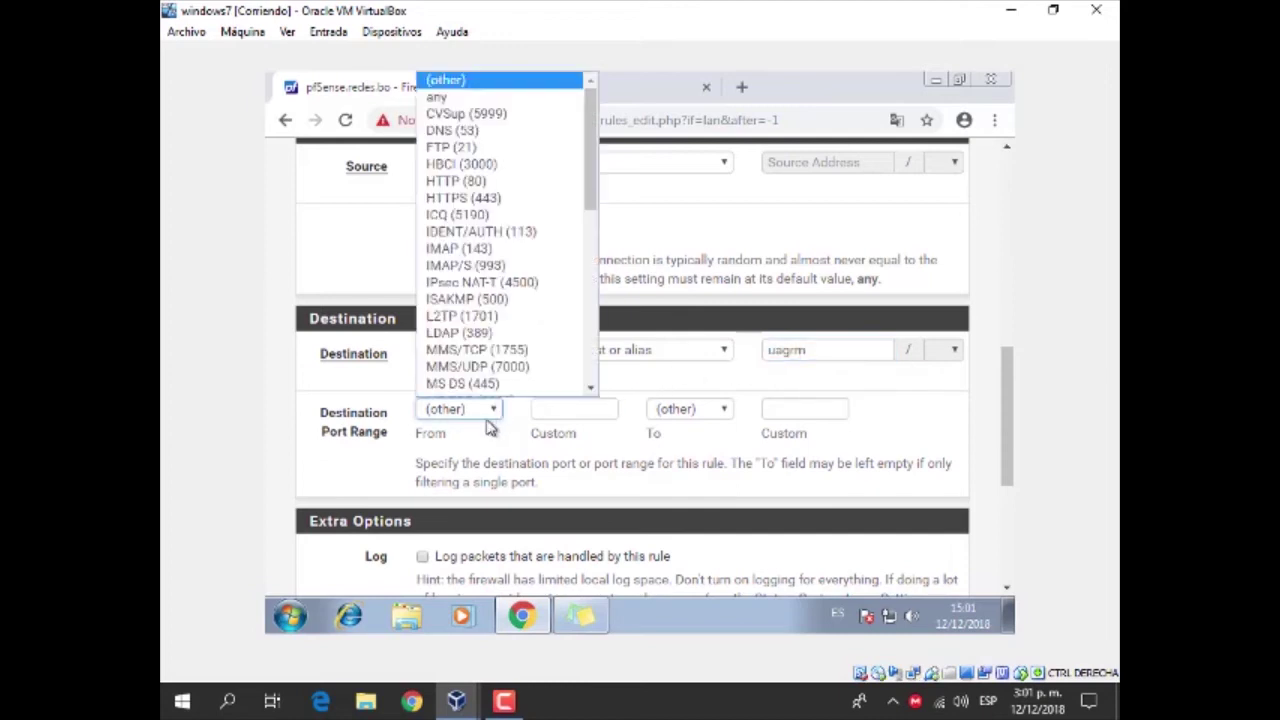
{"action": "left_click", "coordinate": [499, 97]}
Step: Enable packet logging for the block rule, save it, and apply the firewall changes
{"action": "left_click_drag", "start_coordinate": [1017, 358], "coordinate": [1018, 538]}
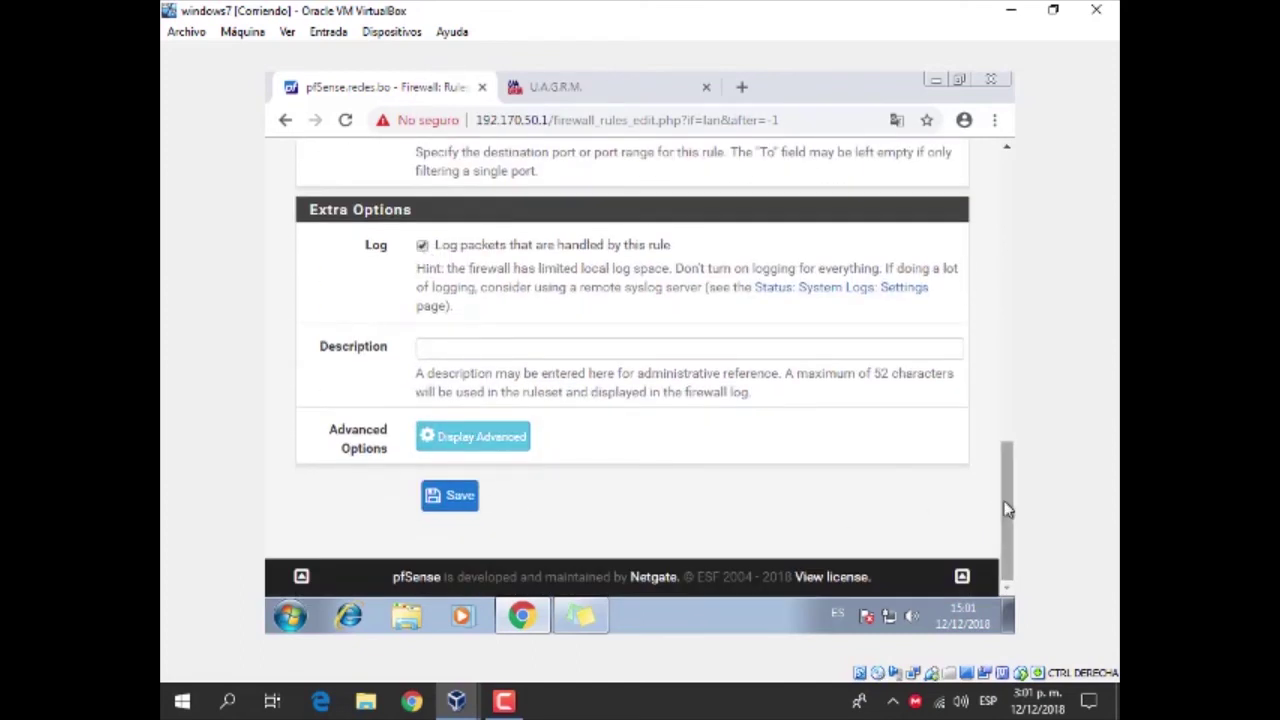
{"action": "scroll", "coordinate": [1006, 514], "scroll_direction": "up", "scroll_amount": 20}
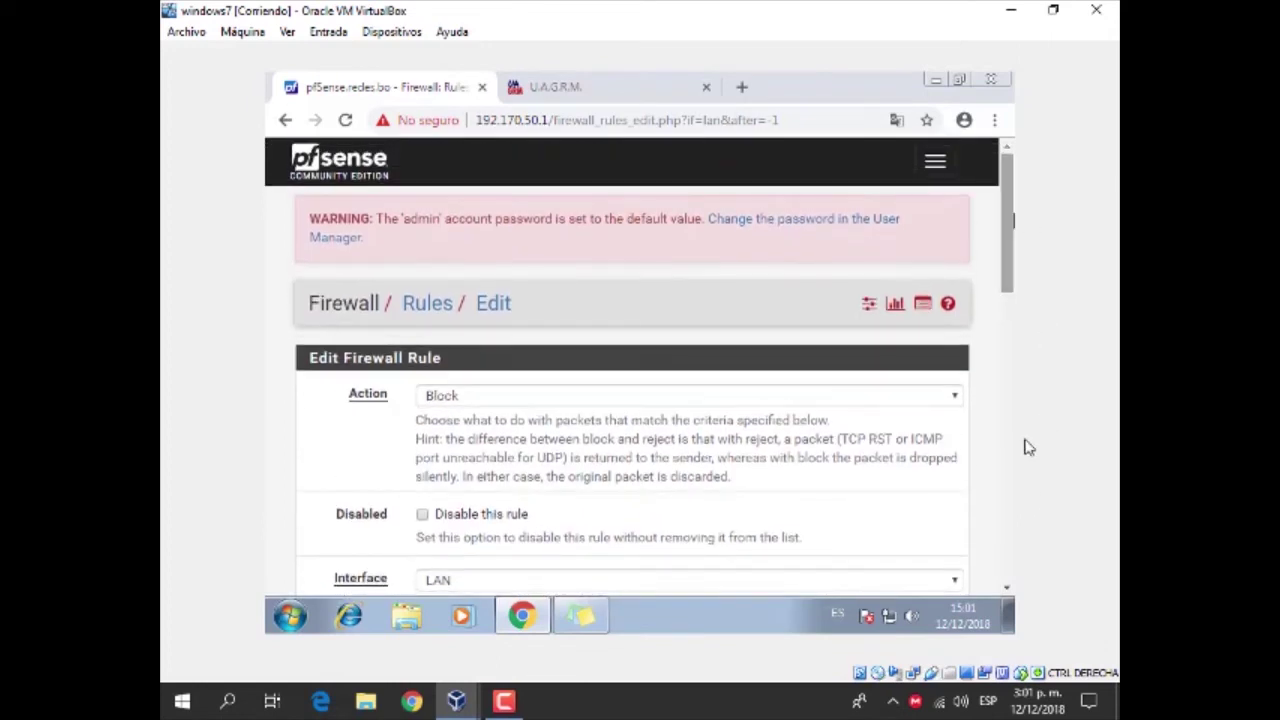
{"action": "left_click_drag", "start_coordinate": [1008, 285], "coordinate": [496, 580]}
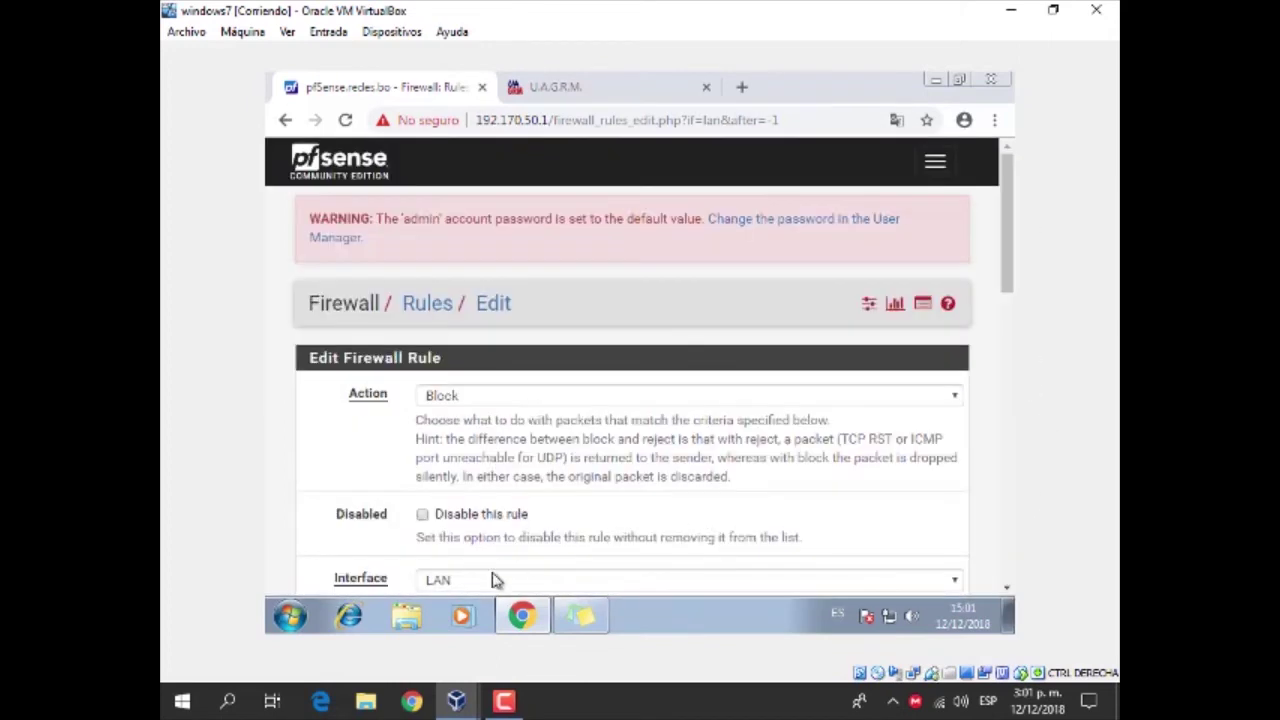
{"action": "left_click_drag", "start_coordinate": [1007, 245], "coordinate": [1008, 560]}
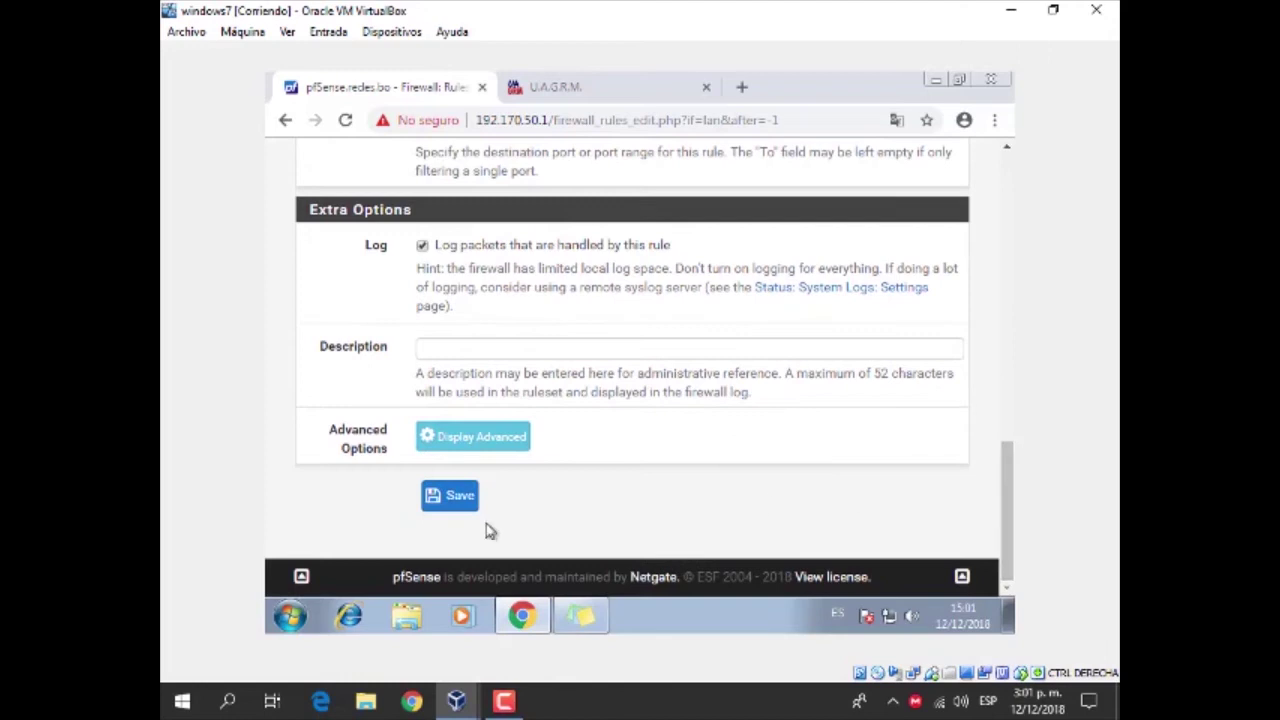
{"action": "left_click", "coordinate": [449, 500]}
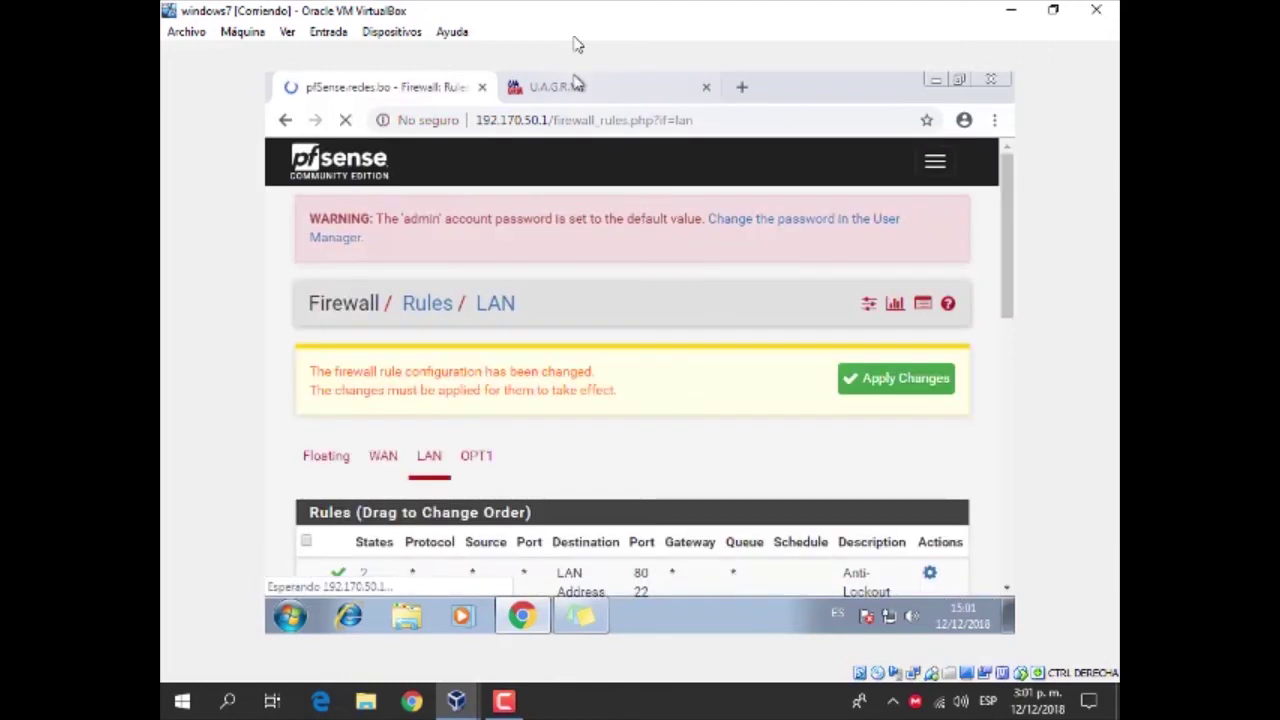
{"action": "left_click", "coordinate": [922, 387]}
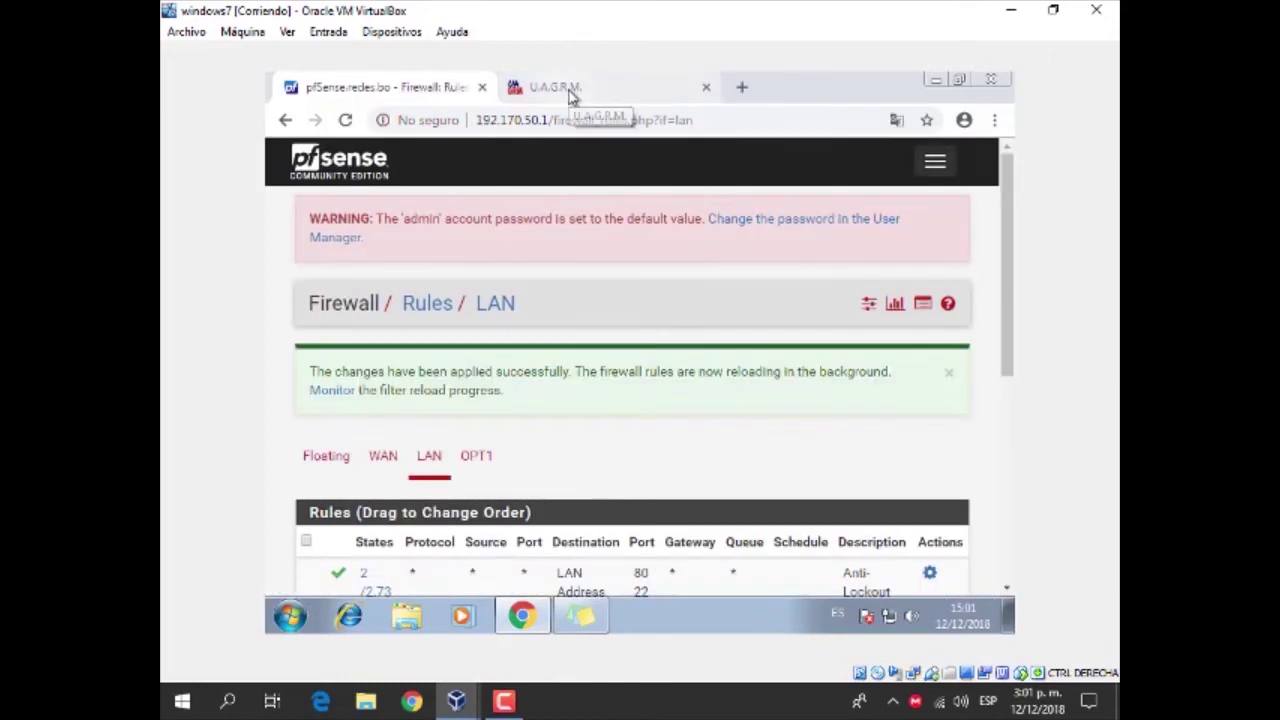
{"action": "left_click", "coordinate": [571, 90]}
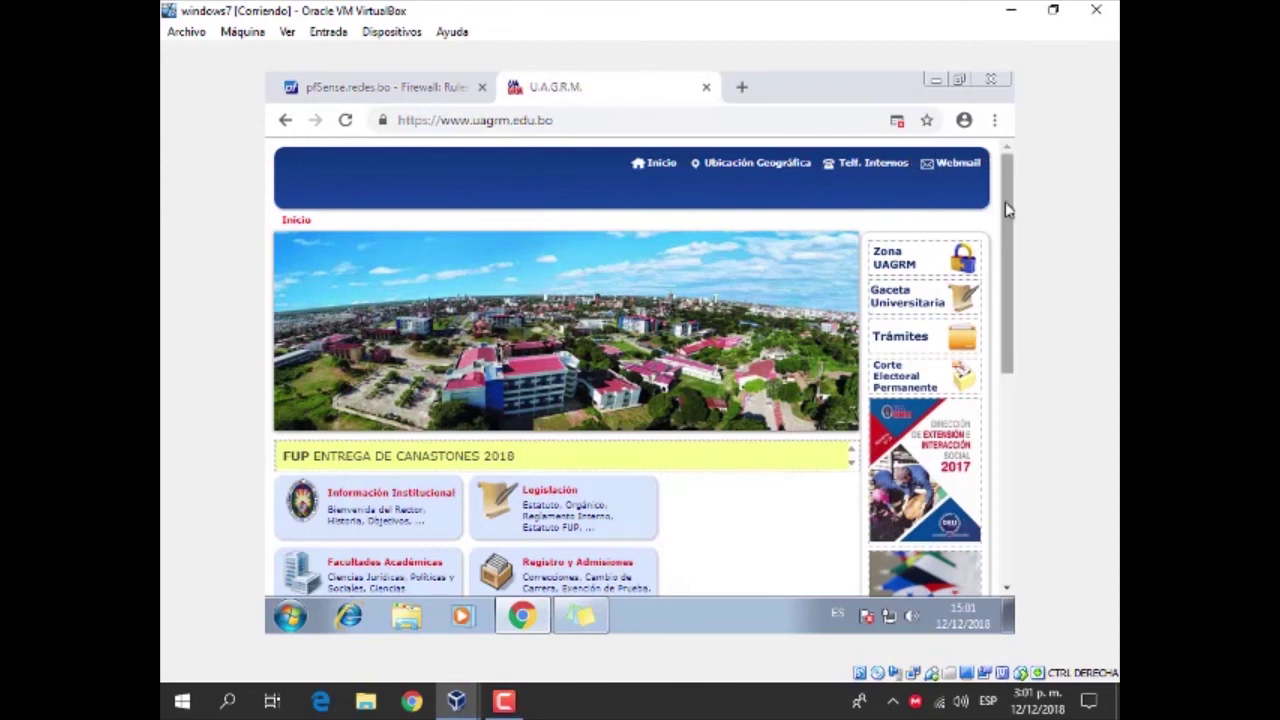
{"action": "scroll", "coordinate": [1007, 208], "scroll_direction": "down", "scroll_amount": 1}
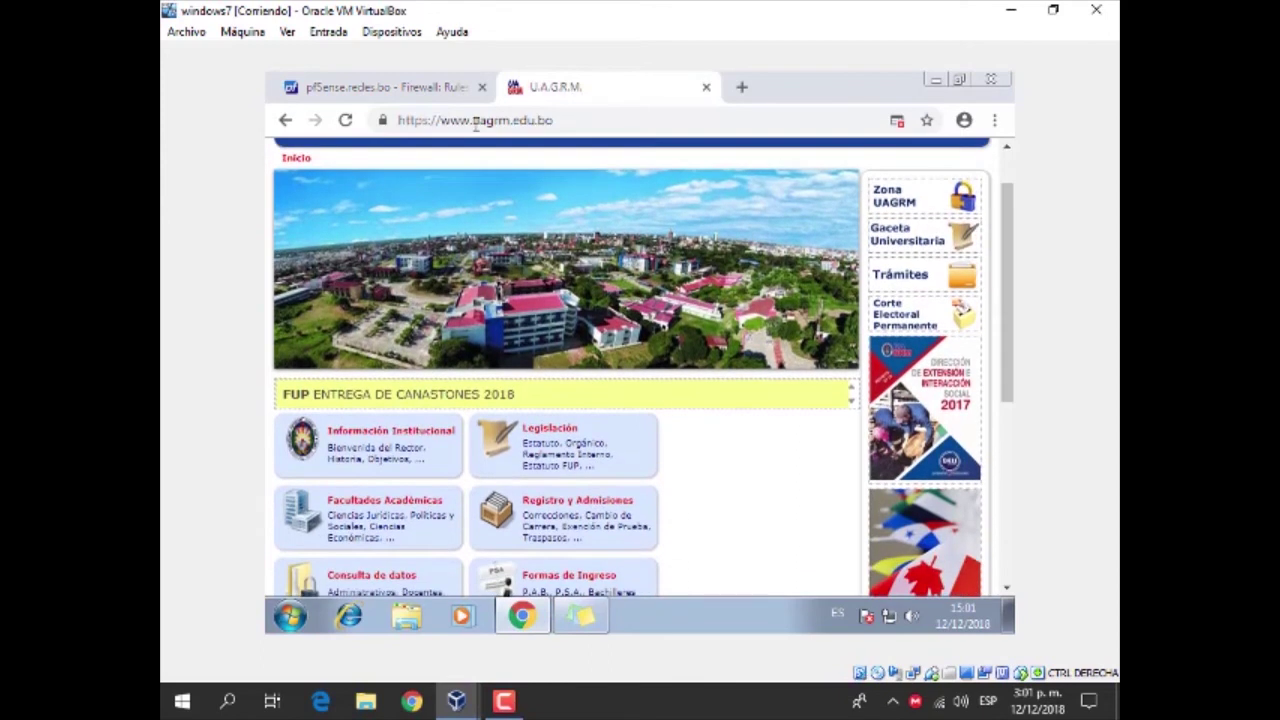
{"action": "left_click", "coordinate": [345, 121]}
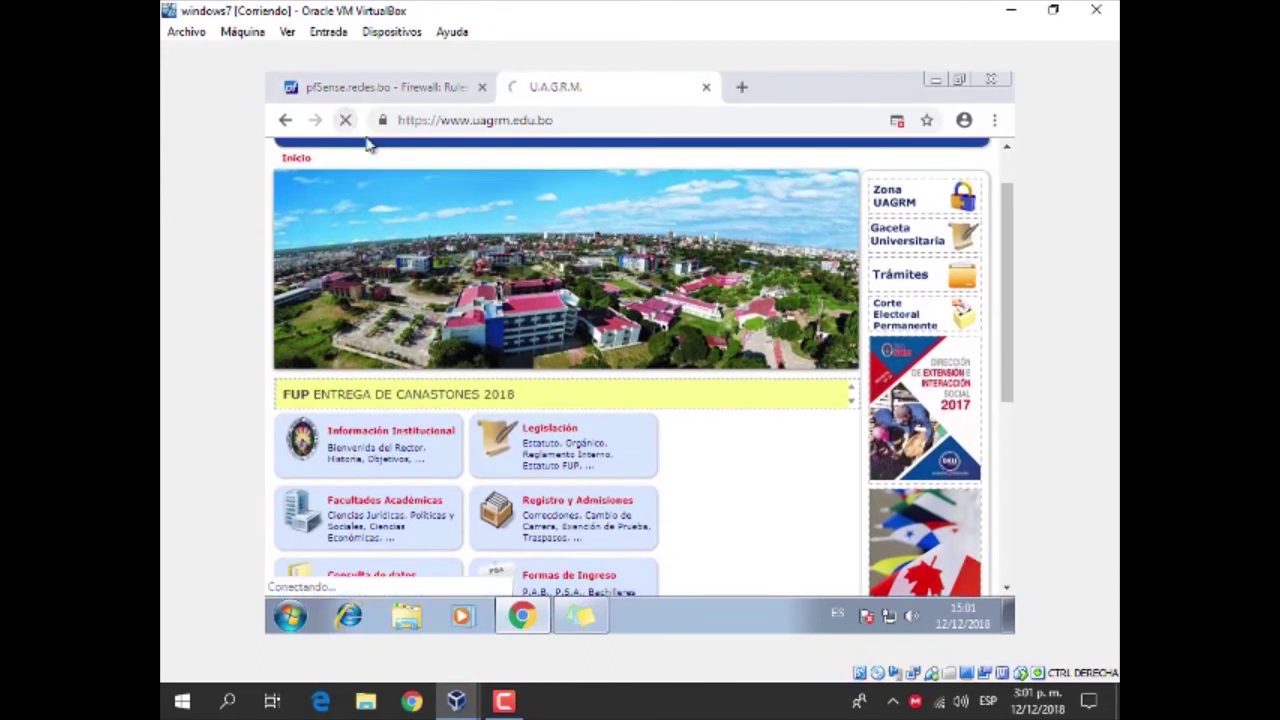
Step: Load google.com in a new browser tab to check that other sites are still reachable
{"action": "left_click", "coordinate": [740, 89]}
{"action": "left_click", "coordinate": [515, 90]}
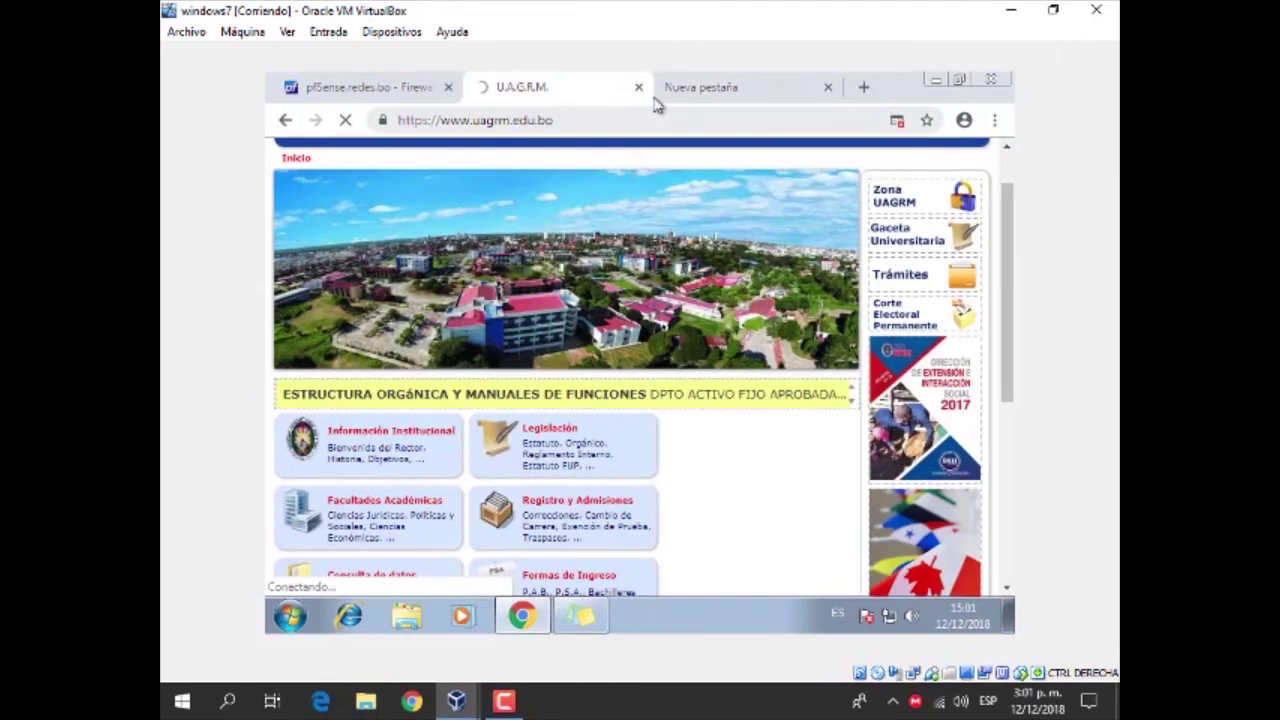
{"action": "left_click", "coordinate": [695, 92]}
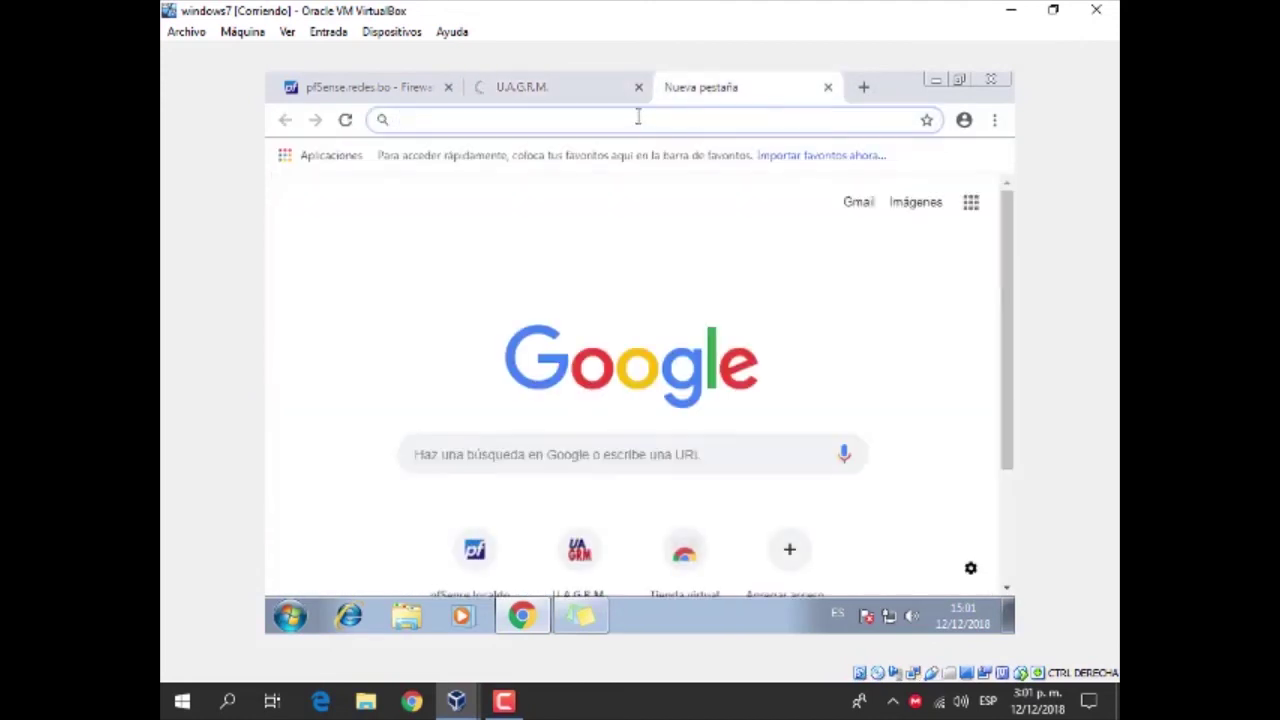
{"action": "type", "text": "go"}
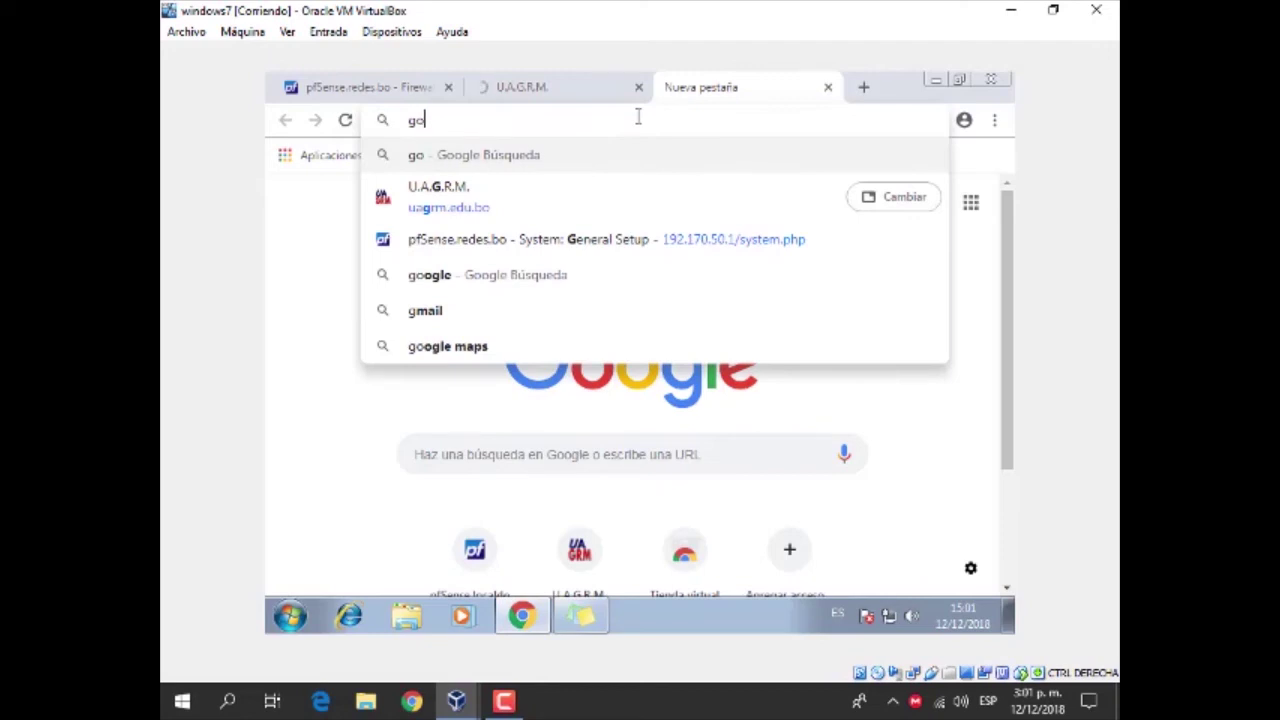
{"action": "type", "text": "ogl"}
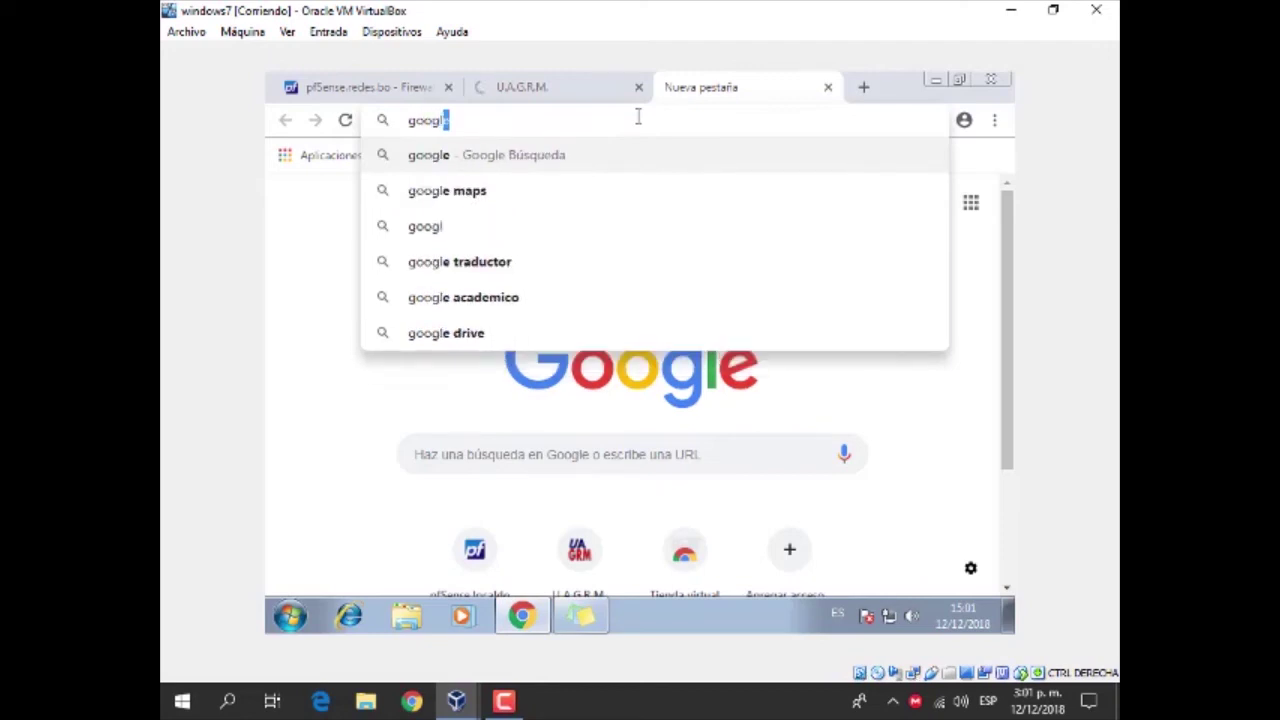
{"action": "type", "text": "e.com"}
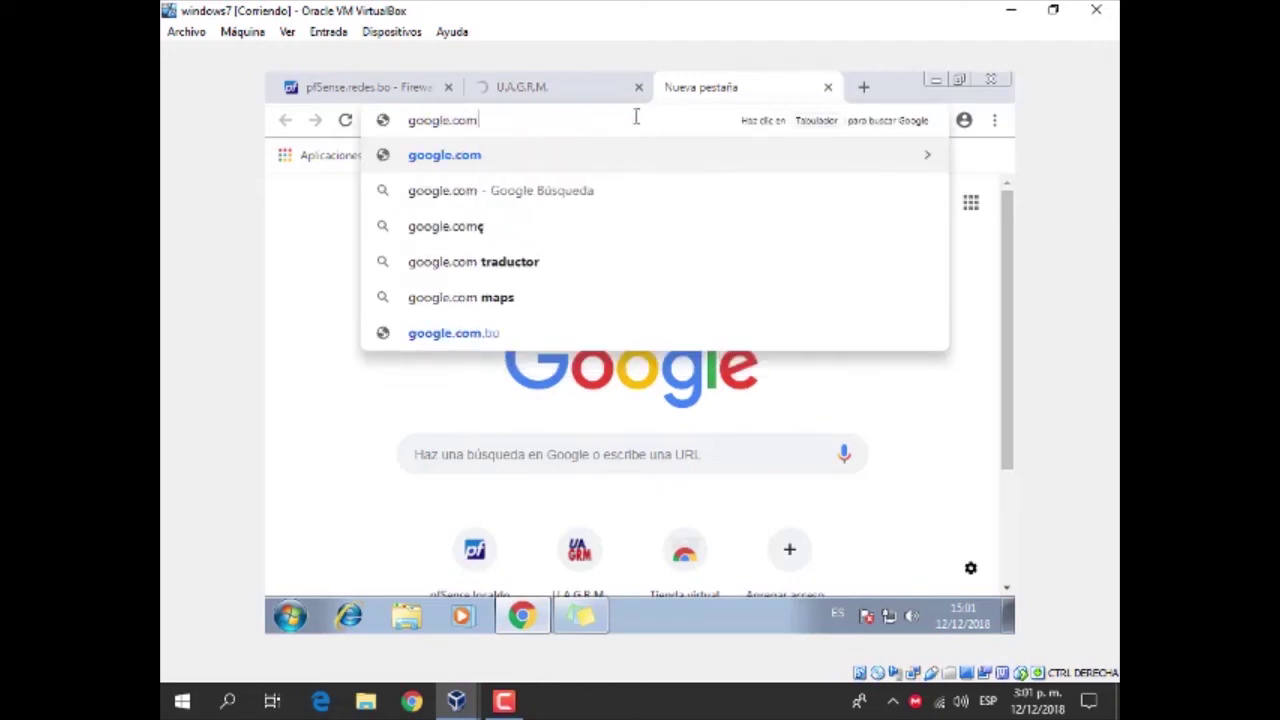
{"action": "key", "text": "Return"}
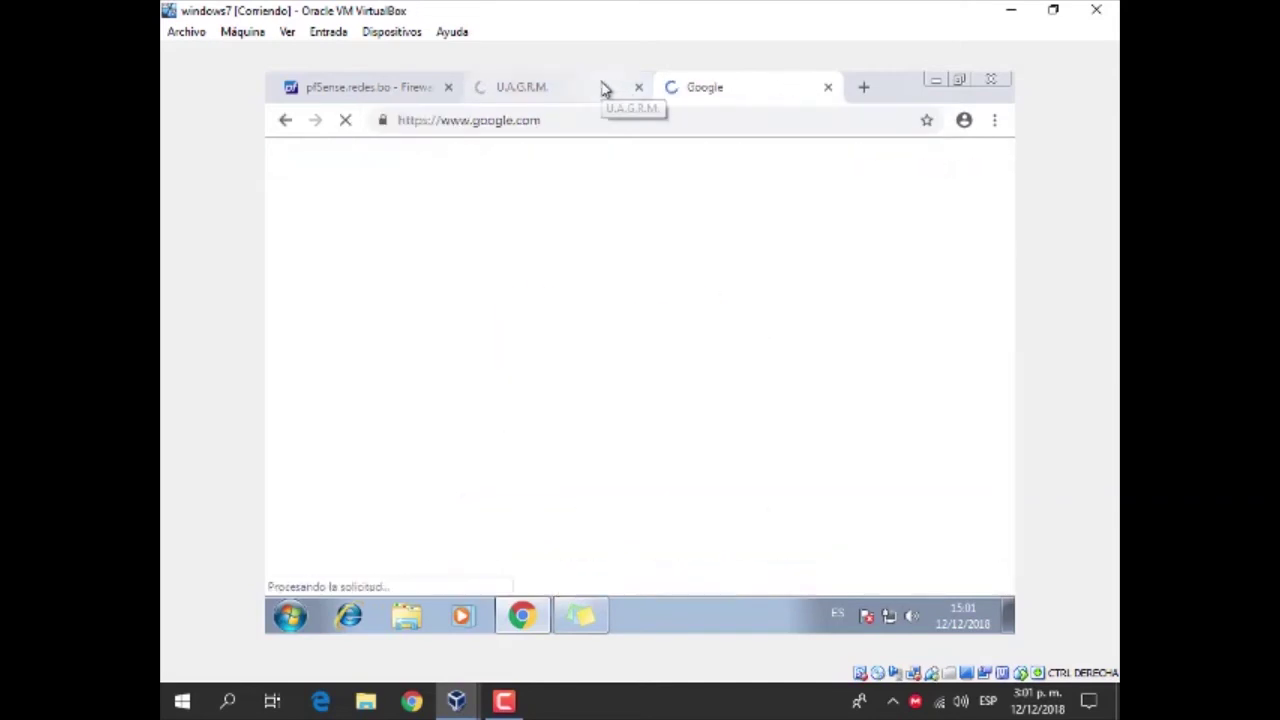
{"action": "left_click", "coordinate": [558, 90]}
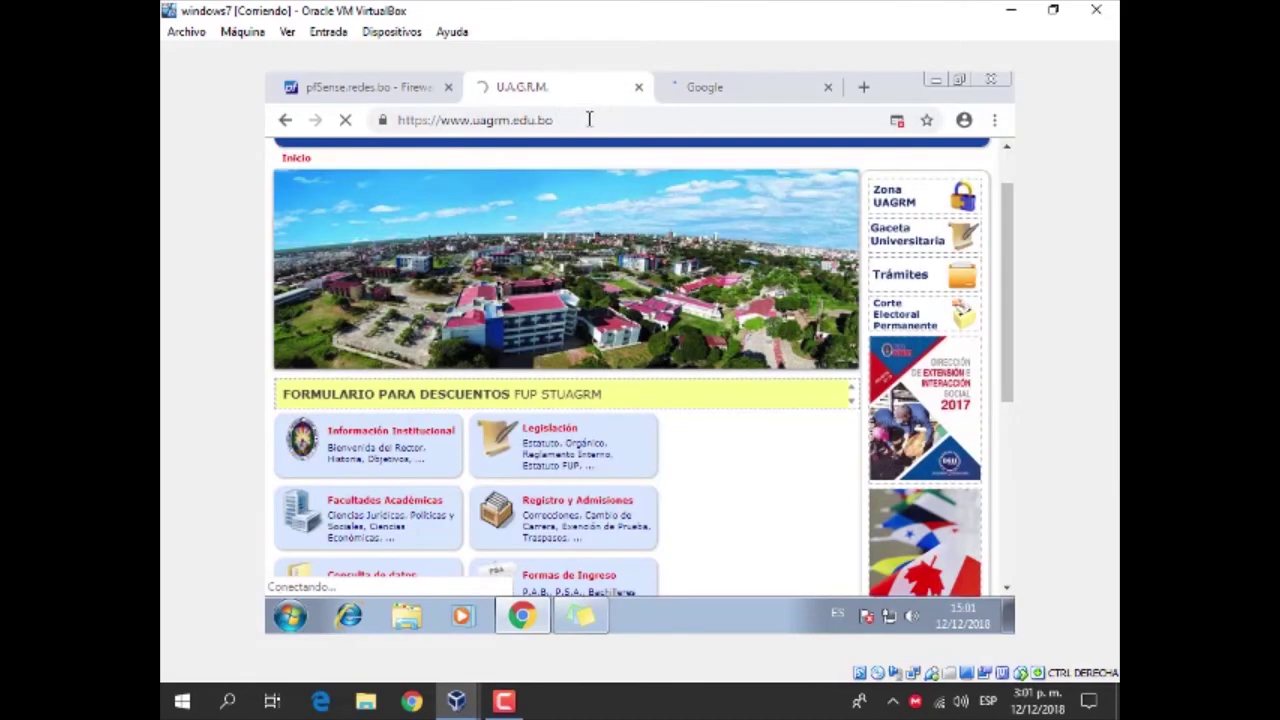
{"action": "left_click_drag", "start_coordinate": [580, 121], "coordinate": [390, 121]}
{"action": "right_click", "coordinate": [437, 122]}
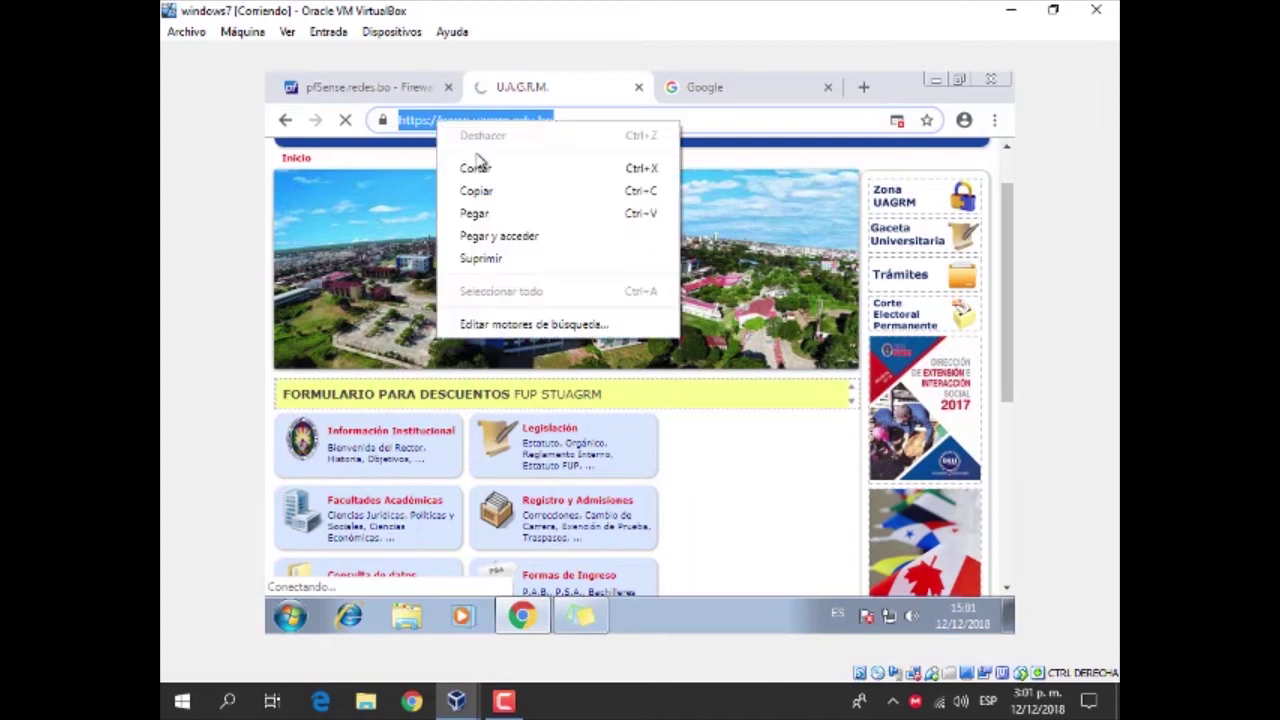
{"action": "left_click", "coordinate": [484, 191]}
{"action": "left_click", "coordinate": [693, 90]}
{"action": "right_click", "coordinate": [657, 123]}
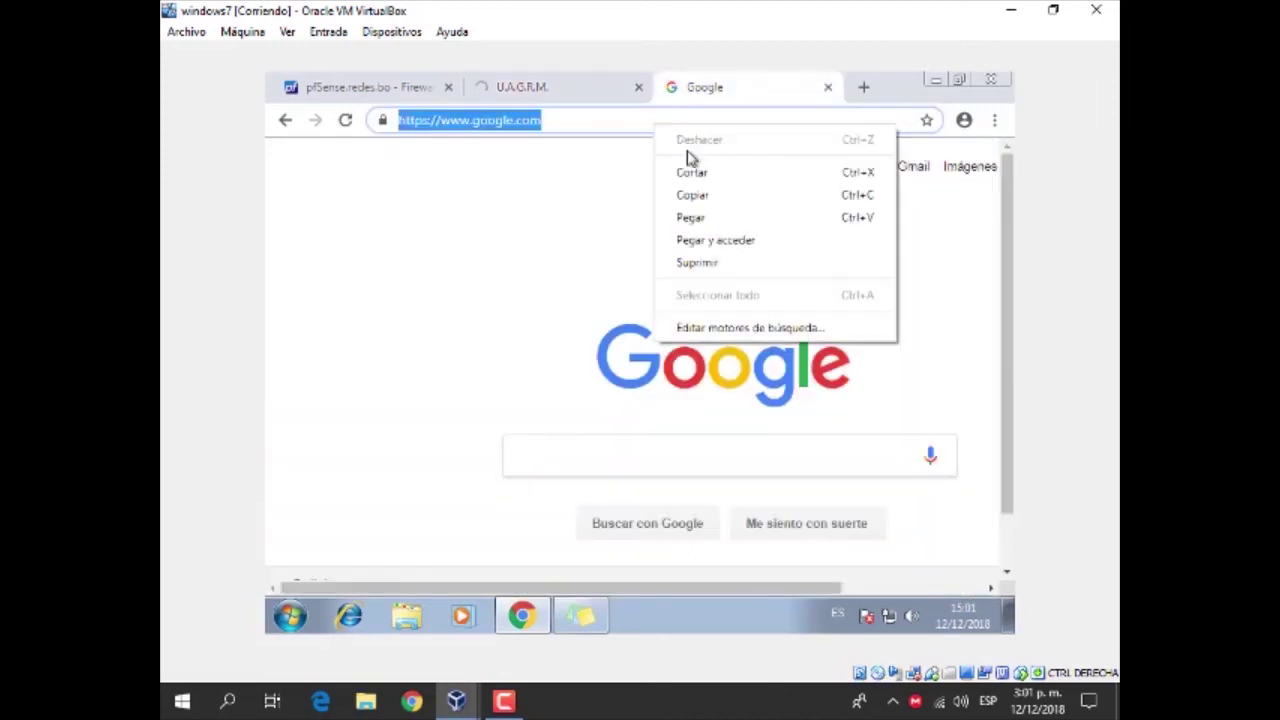
{"action": "left_click", "coordinate": [691, 217]}
{"action": "left_click", "coordinate": [690, 205]}
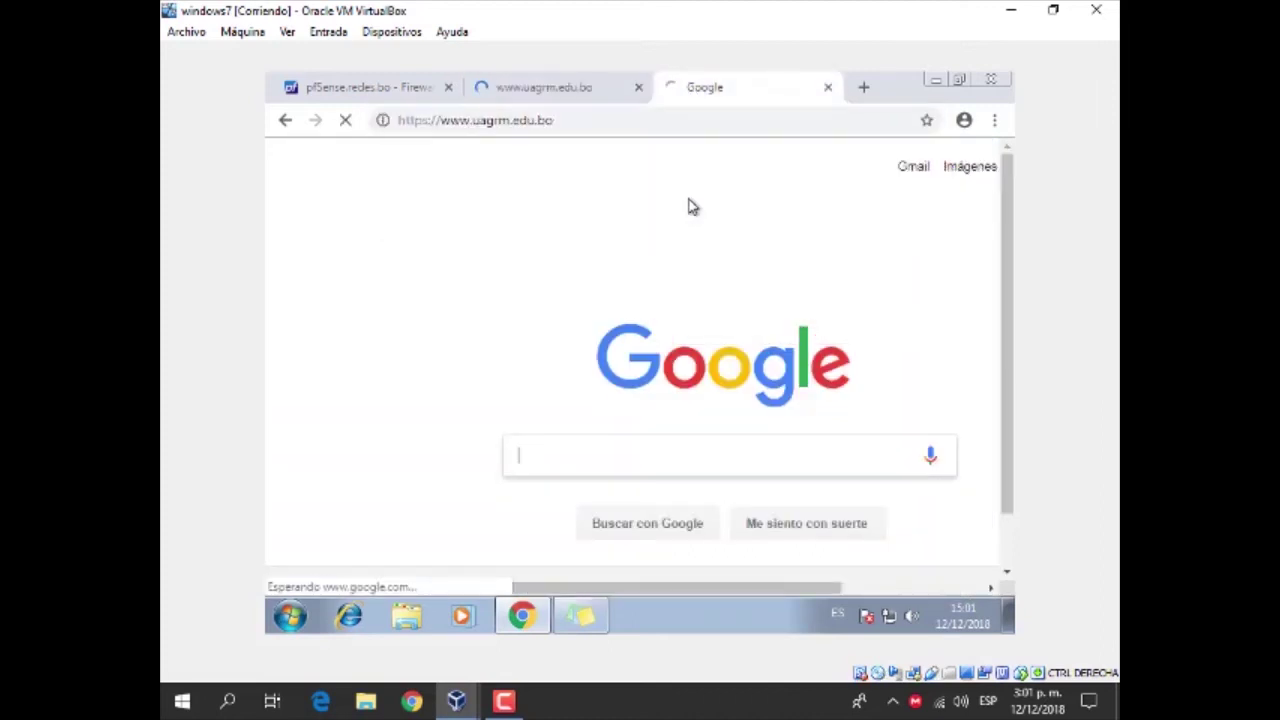
{"action": "left_click", "coordinate": [638, 88]}
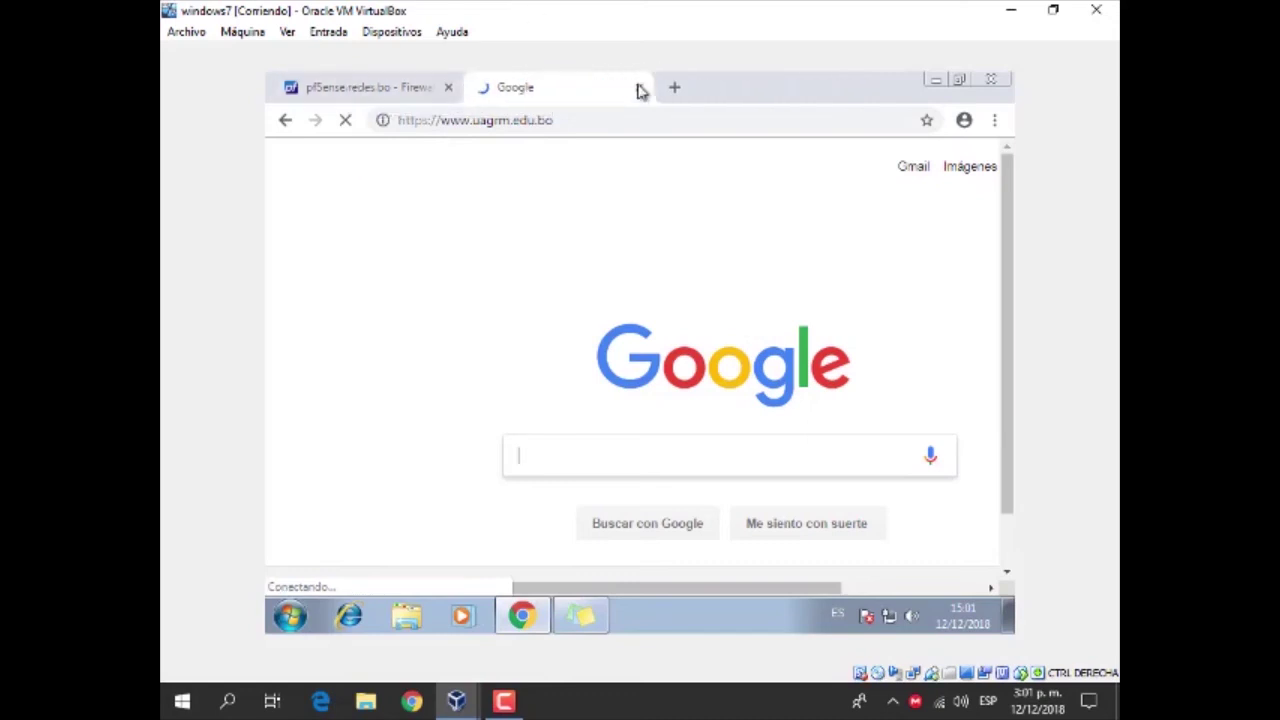
Step: Review the uagrm block rule in the LAN firewall rule list and close the remaining test tab
{"action": "left_click", "coordinate": [368, 90]}
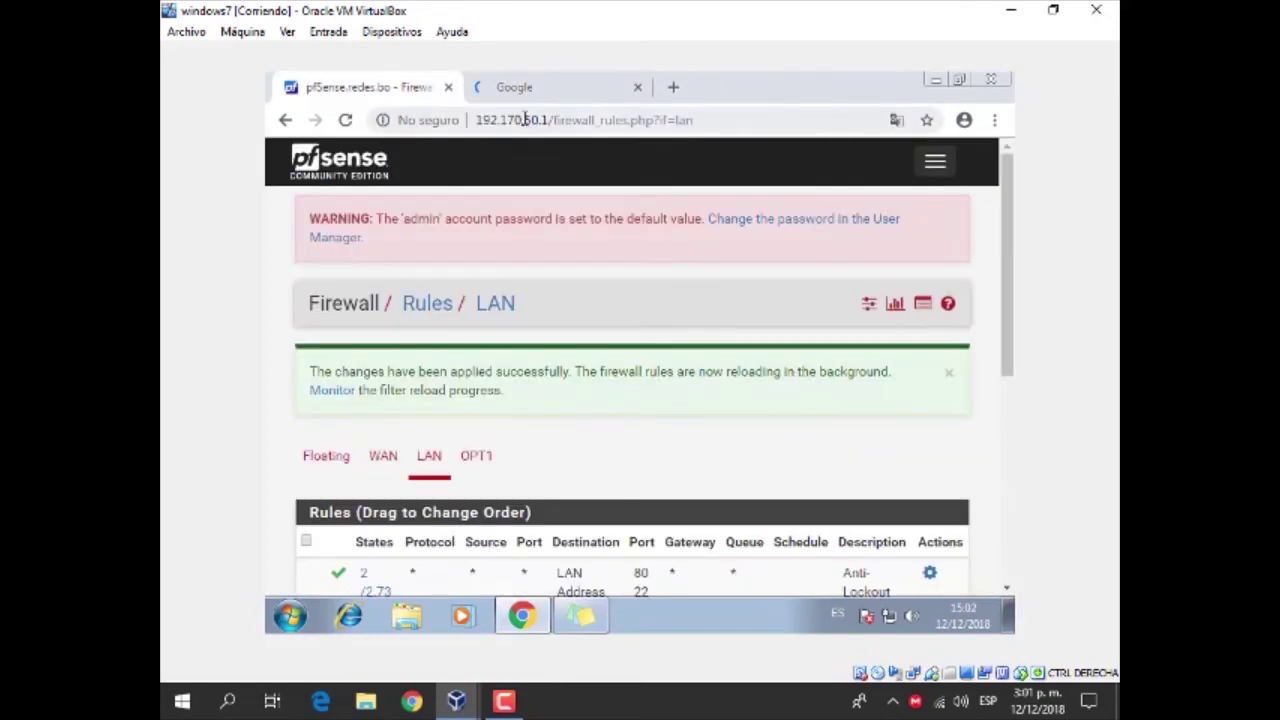
{"action": "left_click_drag", "start_coordinate": [1006, 251], "coordinate": [985, 588]}
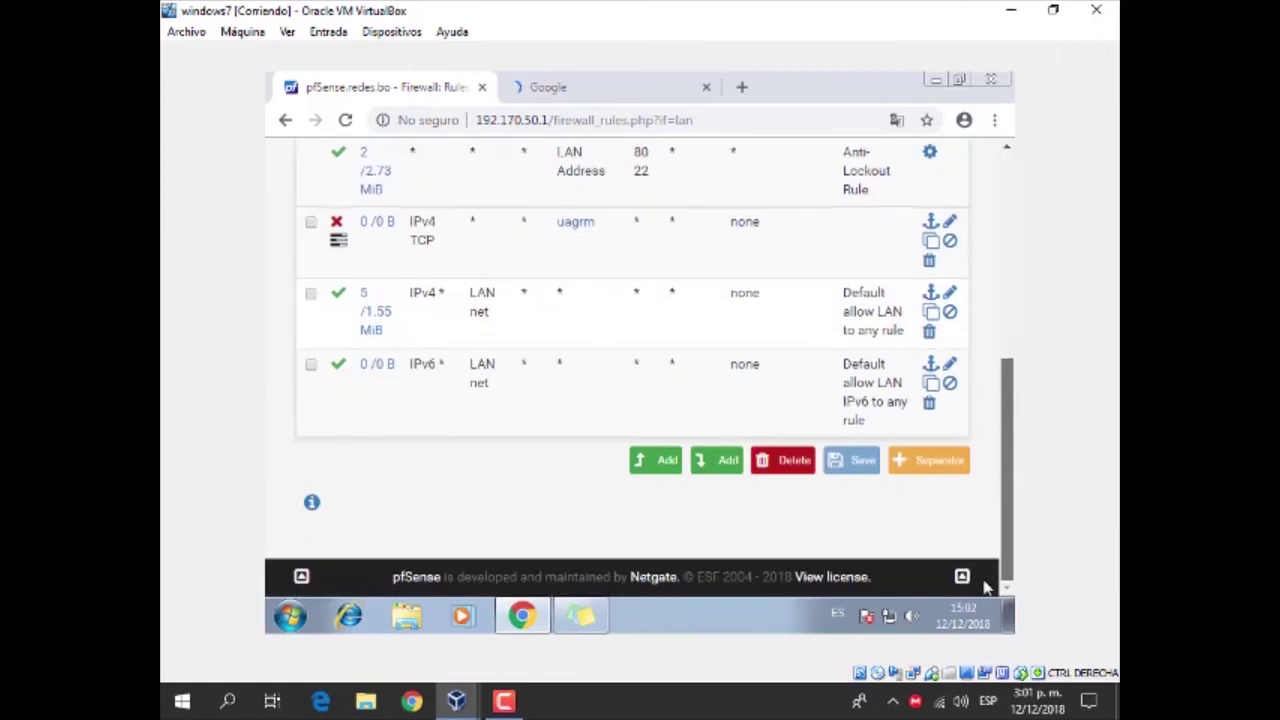
{"action": "scroll", "coordinate": [980, 266], "scroll_direction": "up", "scroll_amount": 5}
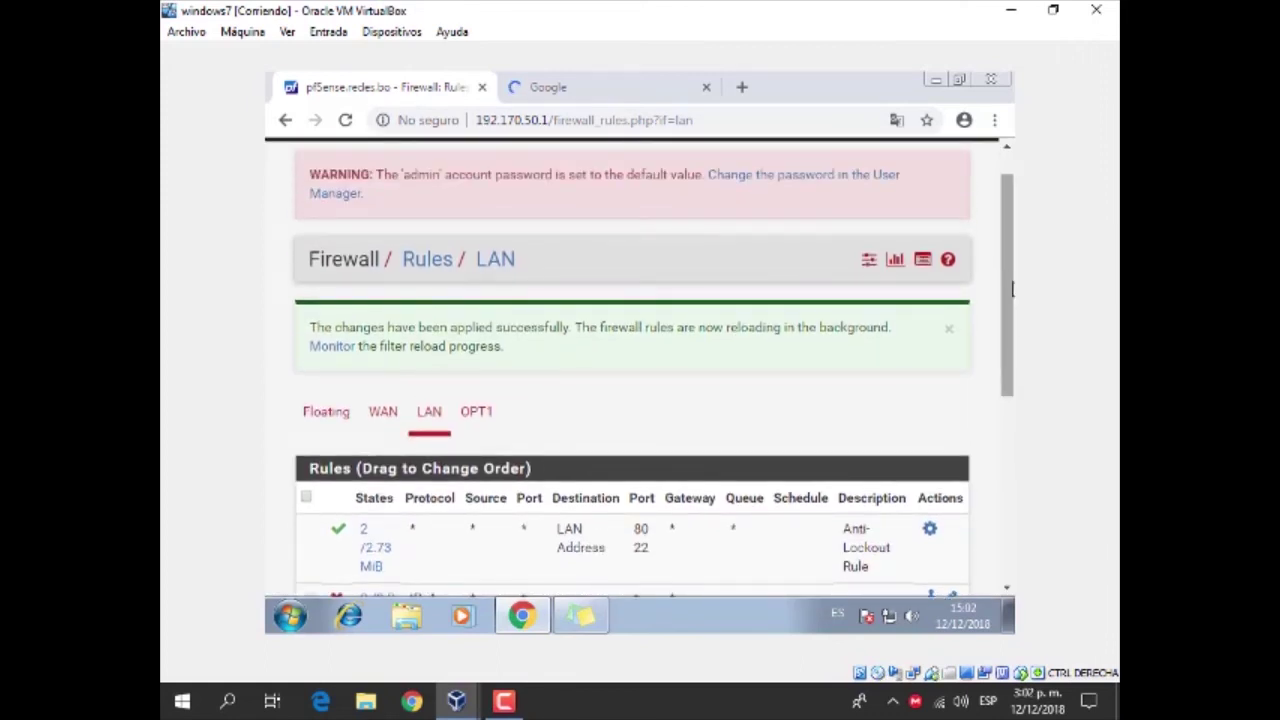
{"action": "scroll", "coordinate": [1009, 289], "scroll_direction": "down", "scroll_amount": 3}
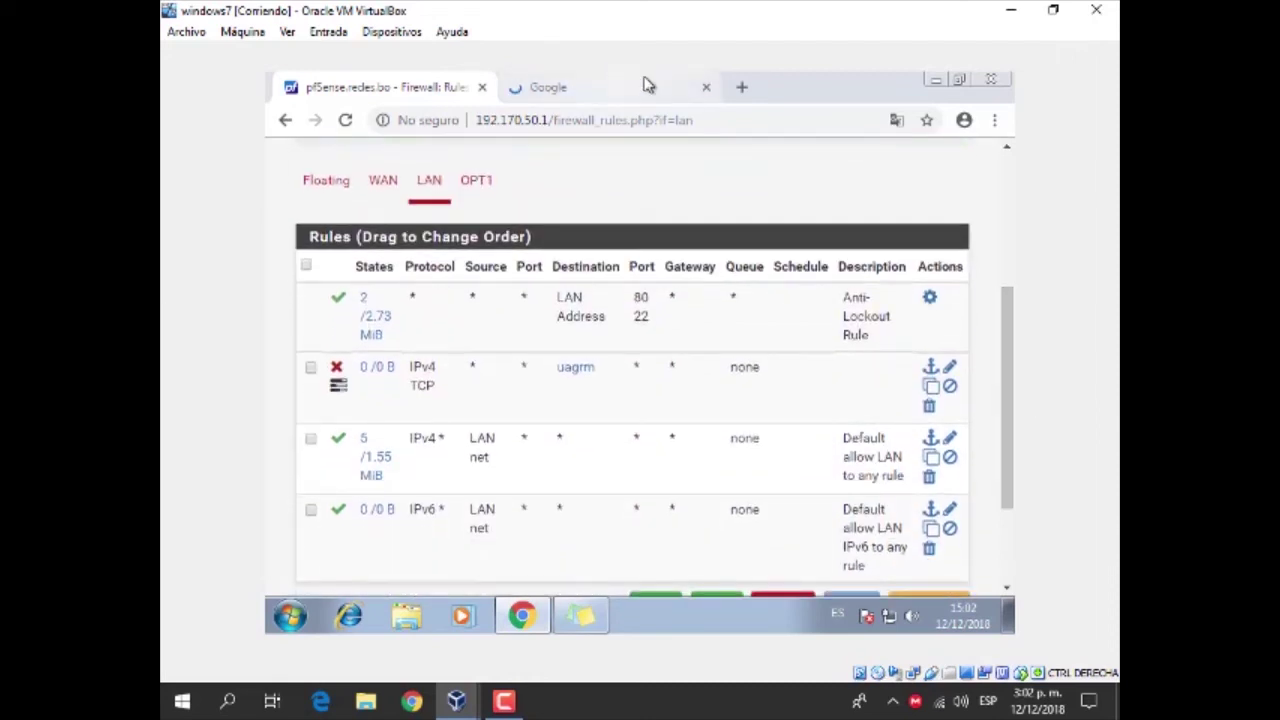
{"action": "left_click", "coordinate": [707, 90]}
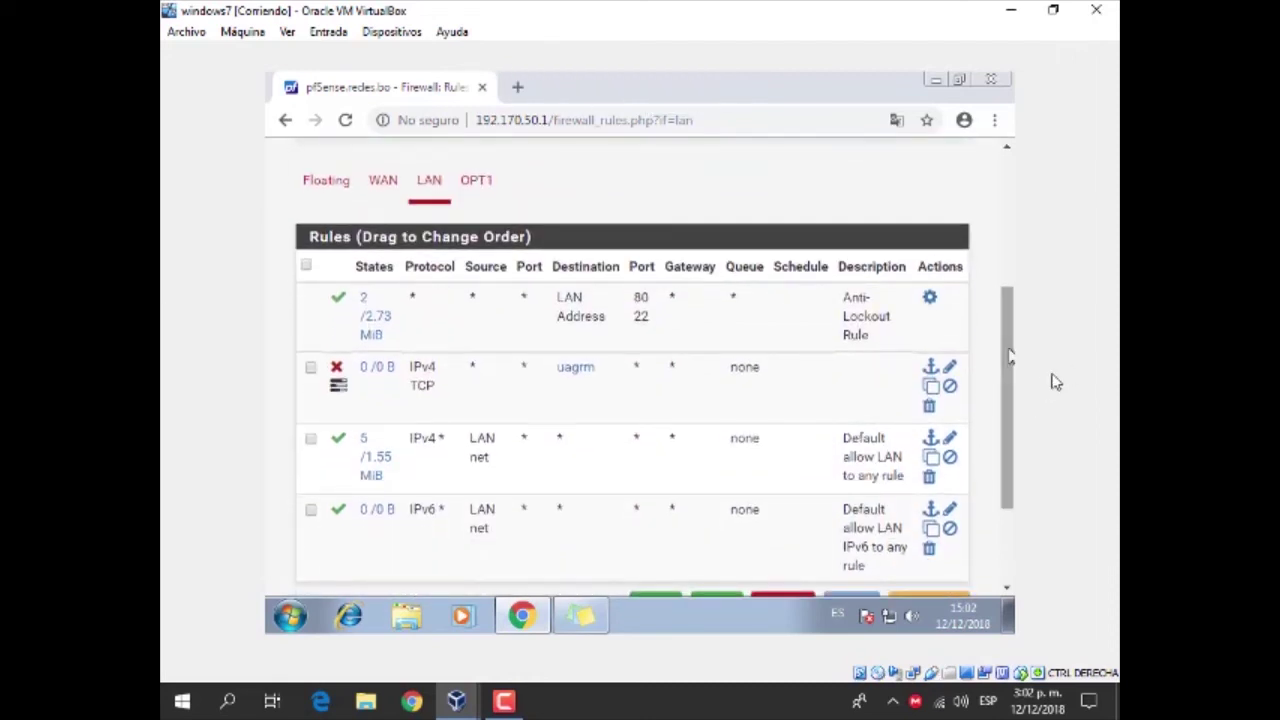
Step: Open the pfSense Package Manager and display its available packages
{"action": "scroll", "coordinate": [1012, 396], "scroll_direction": "up", "scroll_amount": 3}
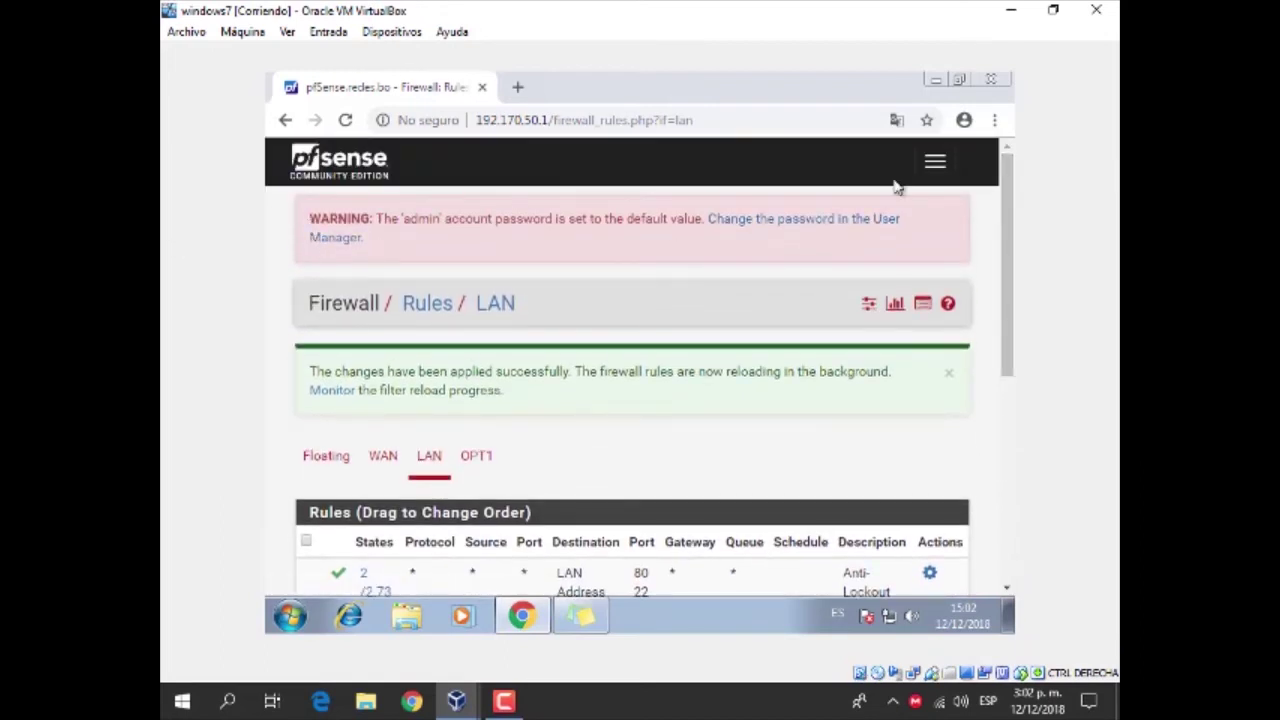
{"action": "left_click", "coordinate": [922, 170]}
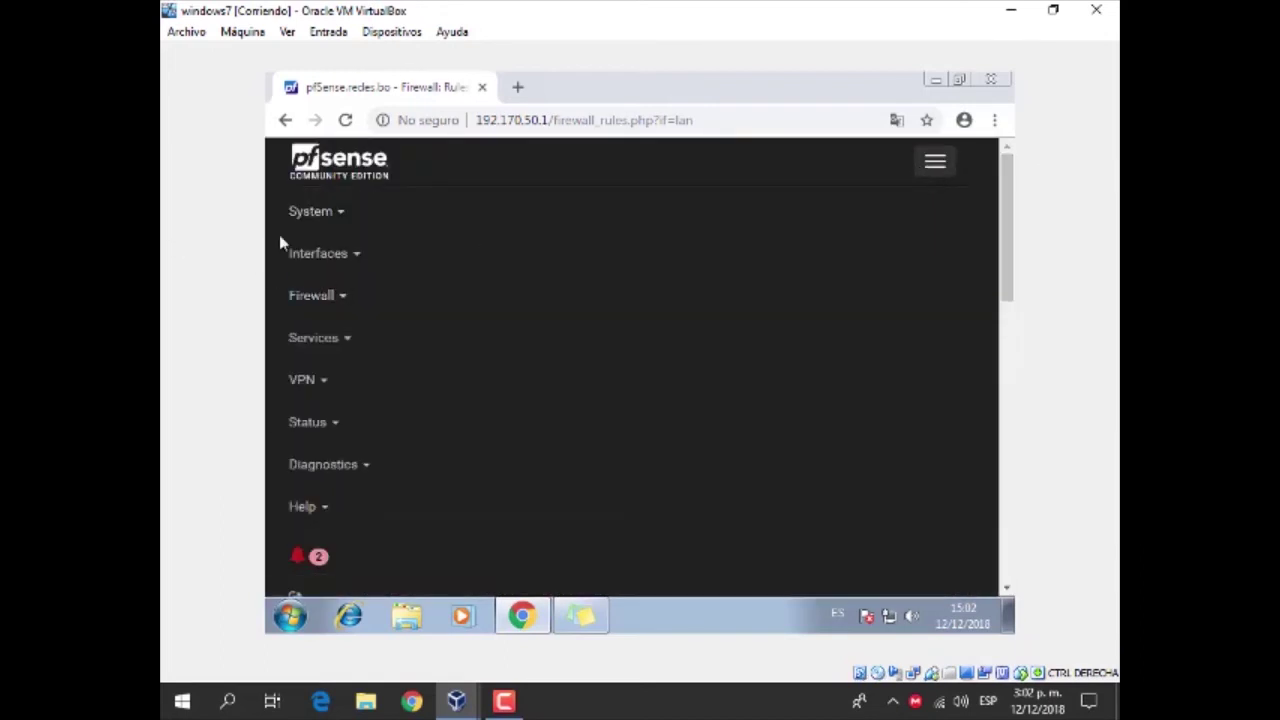
{"action": "left_click", "coordinate": [340, 220]}
{"action": "left_click", "coordinate": [339, 220]}
{"action": "left_click", "coordinate": [339, 220]}
{"action": "left_click", "coordinate": [345, 403]}
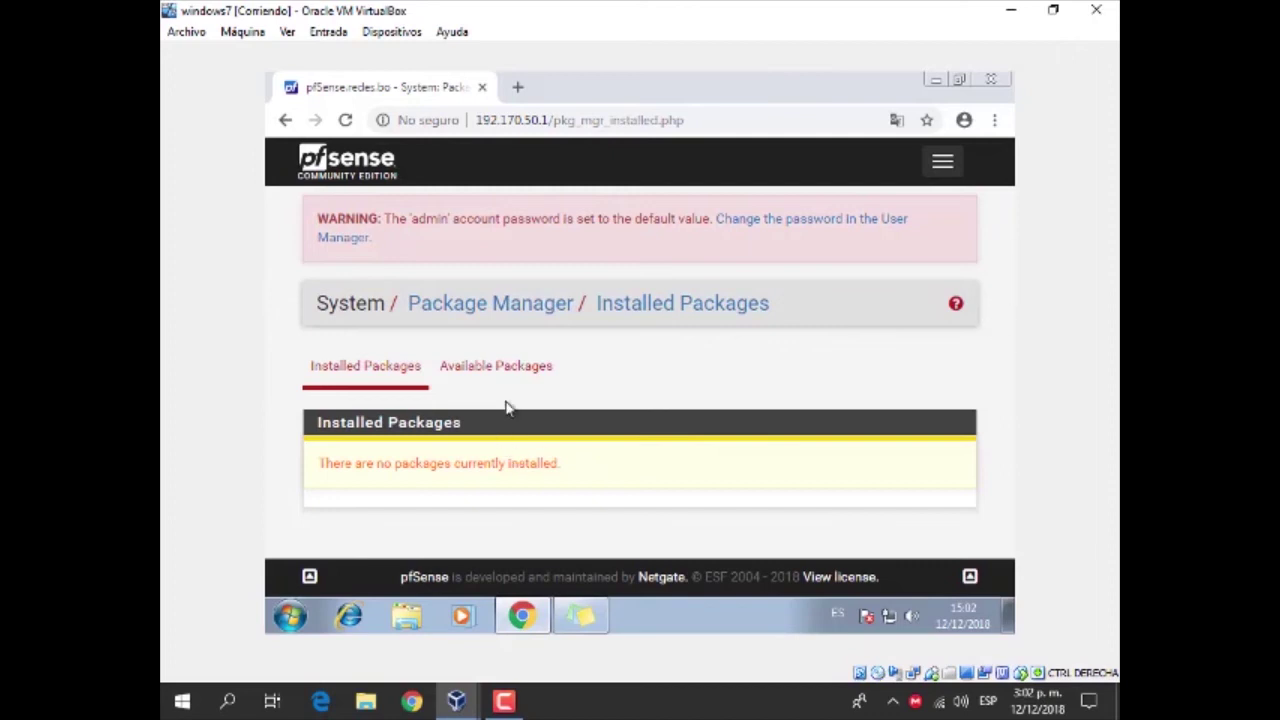
{"action": "left_click", "coordinate": [480, 366]}
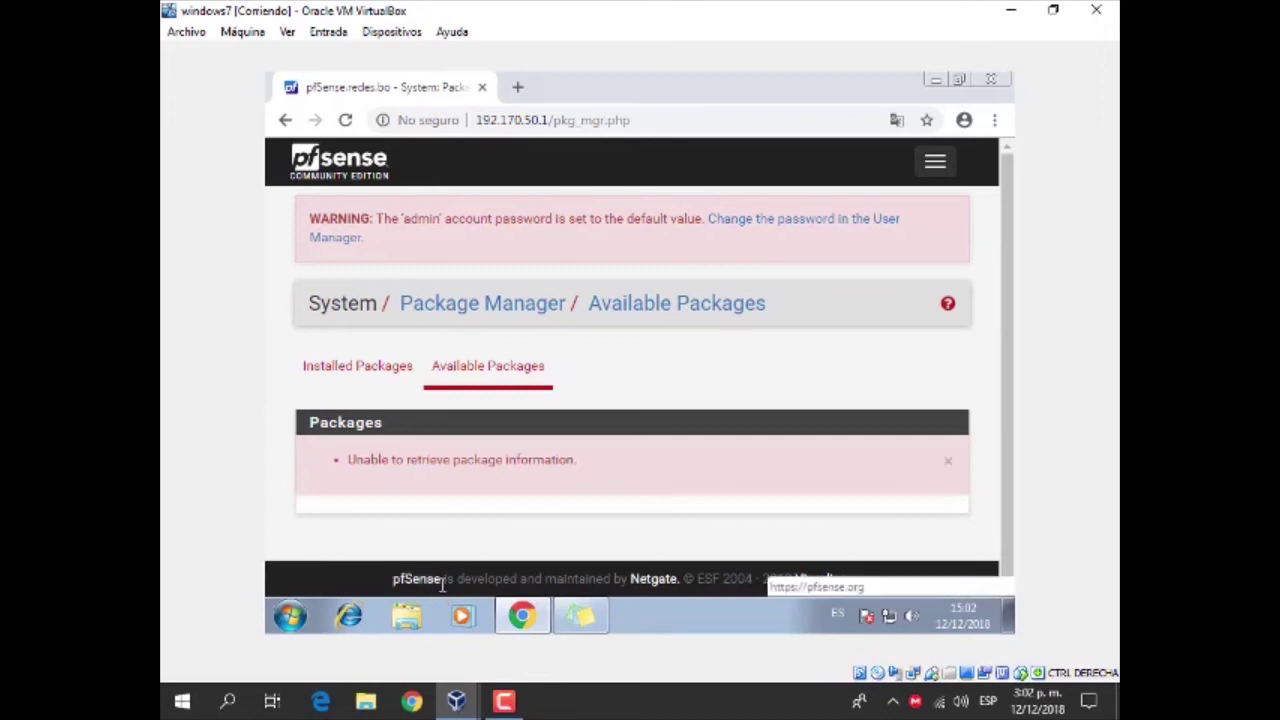
{"action": "left_click", "coordinate": [495, 704]}
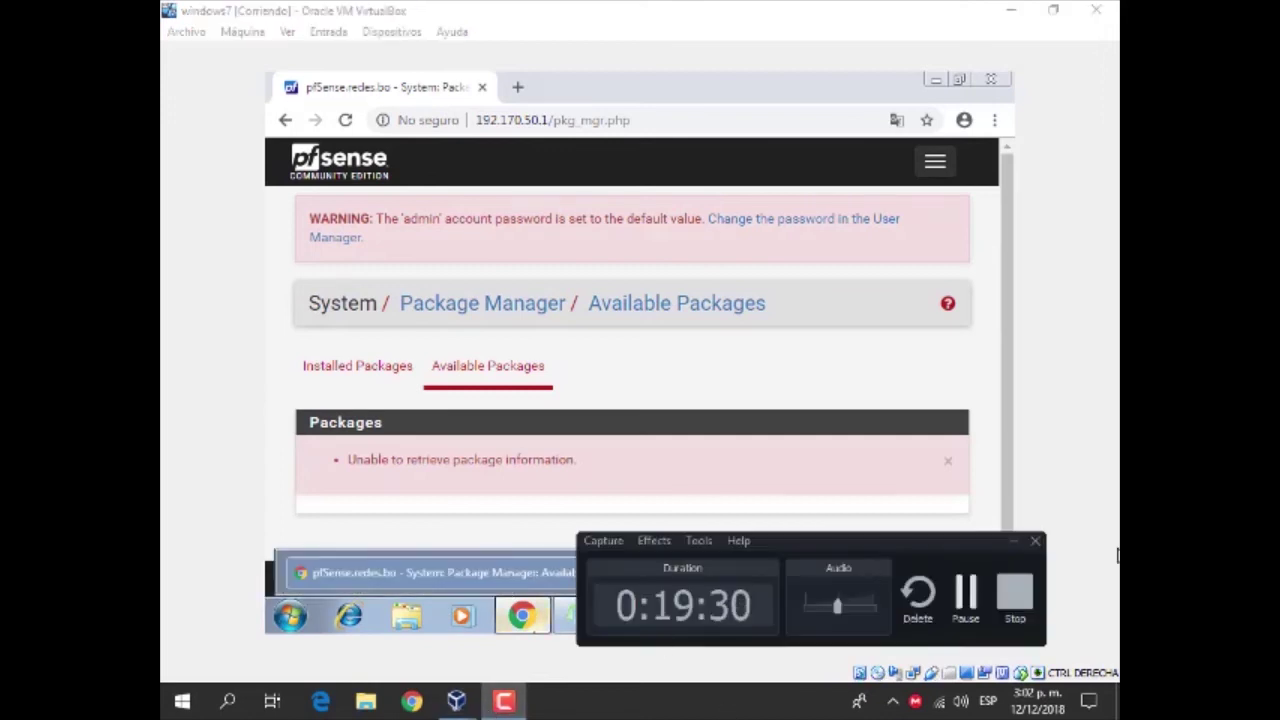
{"action": "left_click", "coordinate": [966, 594]}
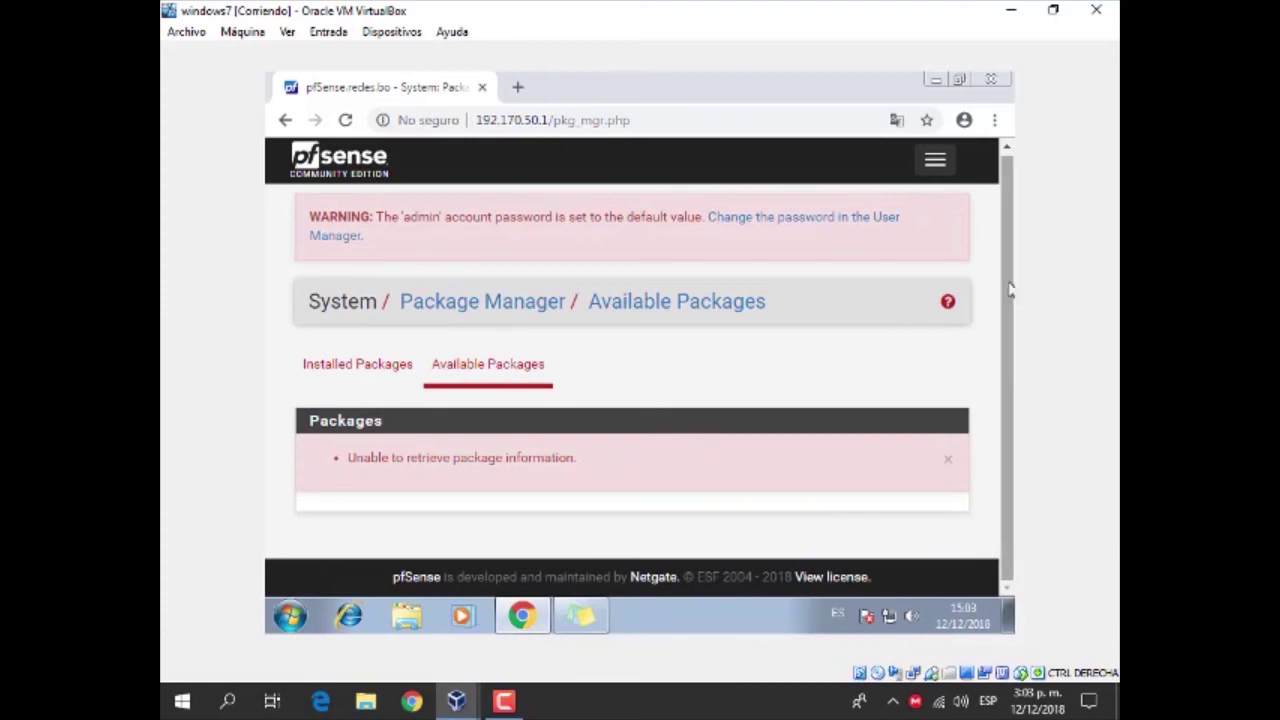
Step: Reload the available packages list by switching to the installed packages and back
{"action": "left_click", "coordinate": [320, 370]}
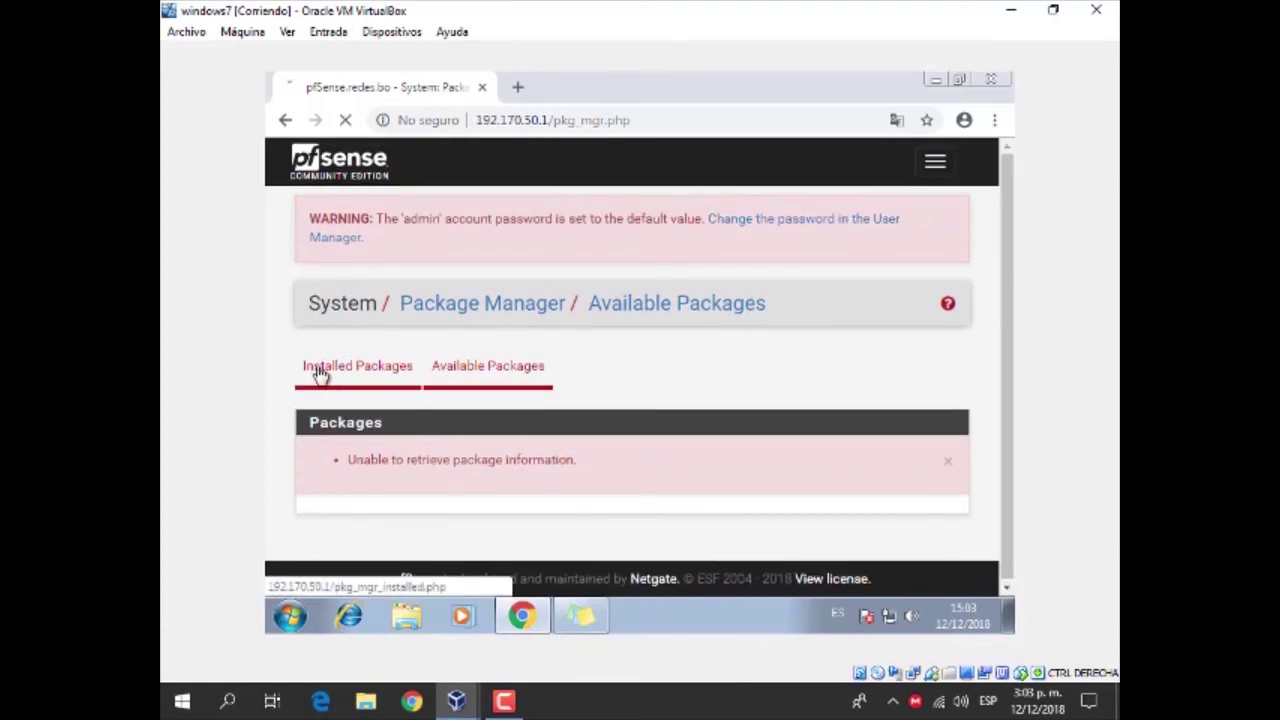
{"action": "left_click", "coordinate": [507, 370]}
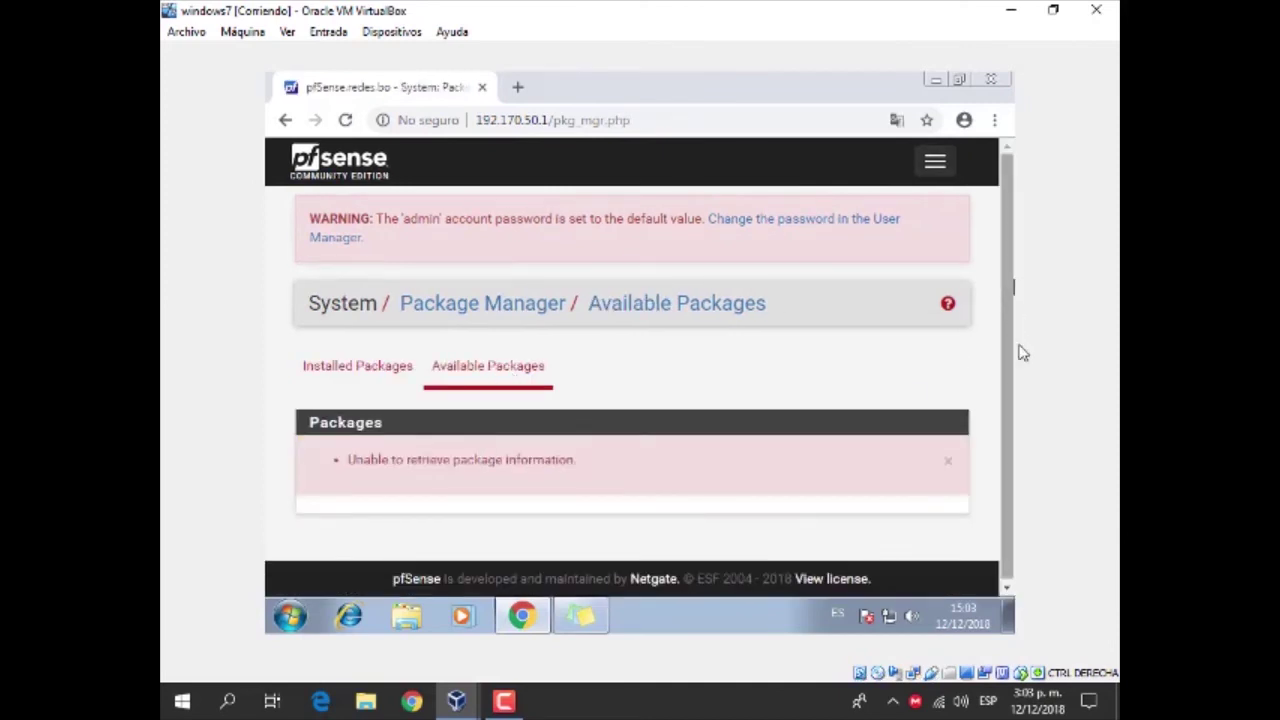
{"action": "scroll", "coordinate": [1012, 380], "scroll_direction": "down", "scroll_amount": 1}
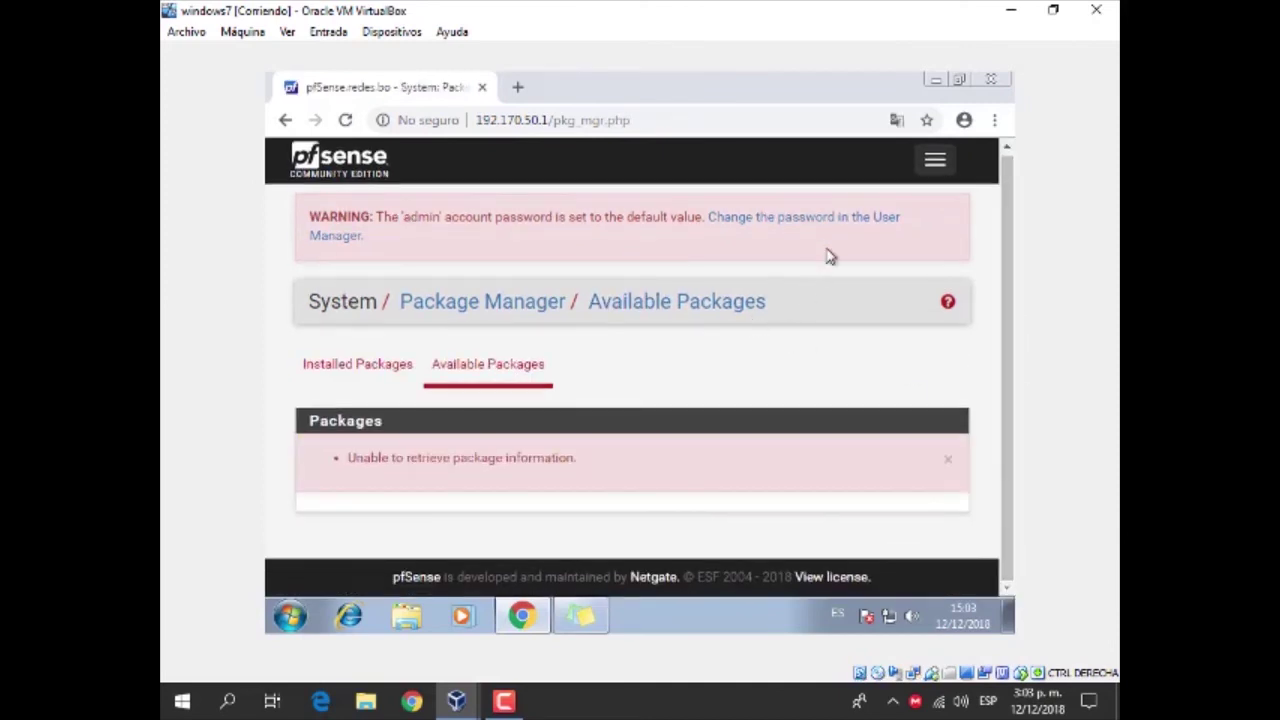
Step: Open the admin user's properties through the default password warning
{"action": "left_click", "coordinate": [792, 220]}
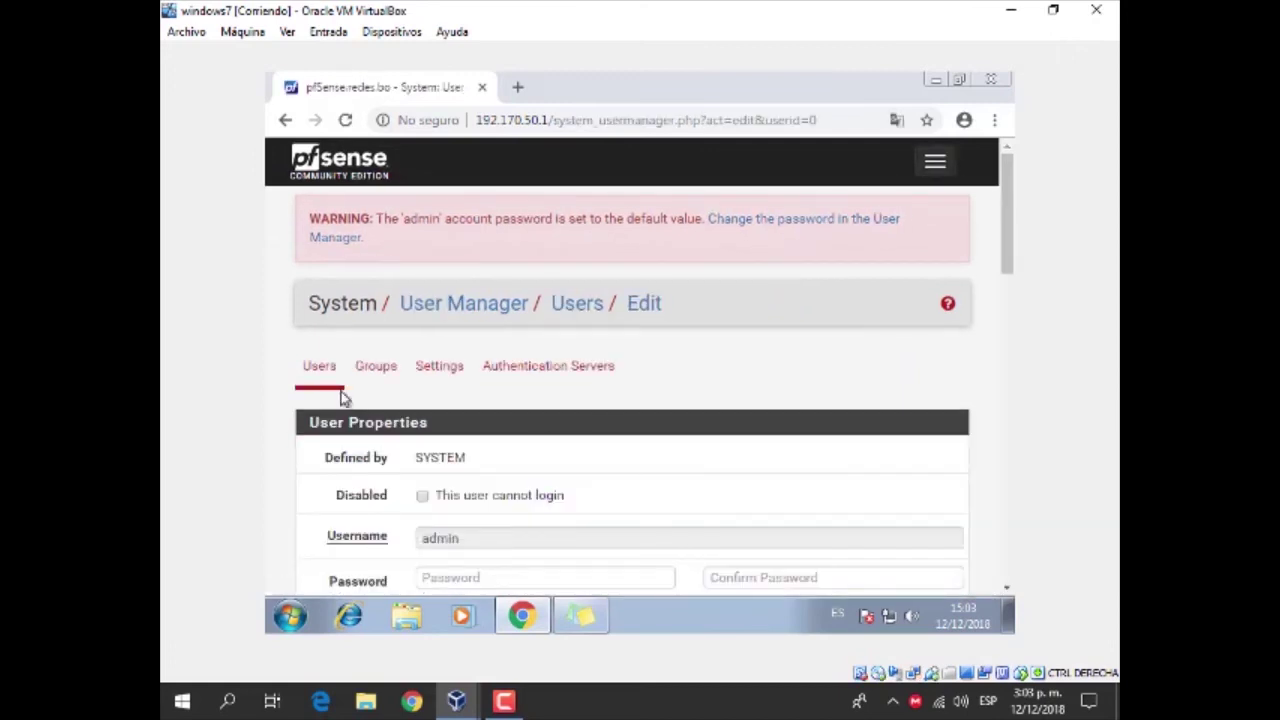
{"action": "left_click", "coordinate": [508, 701]}
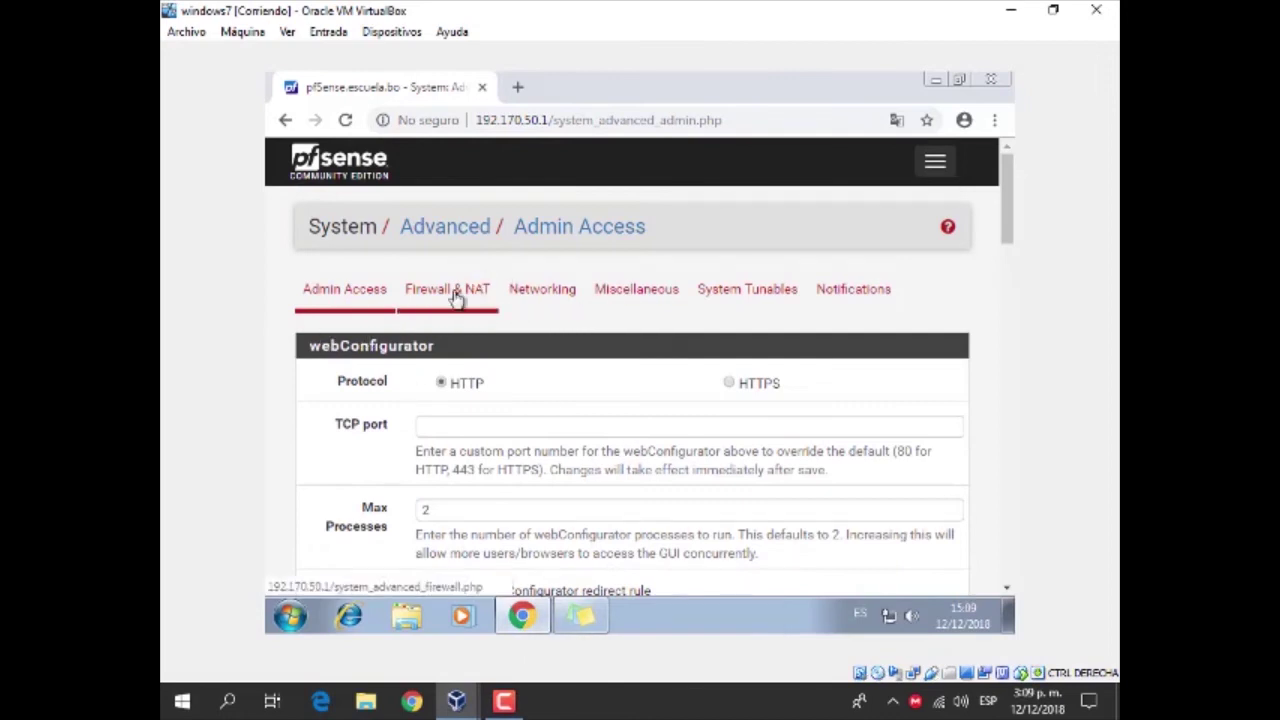
Step: Return to the Package Manager's available packages and browse the list of packages offered for installation
{"action": "left_click", "coordinate": [934, 163]}
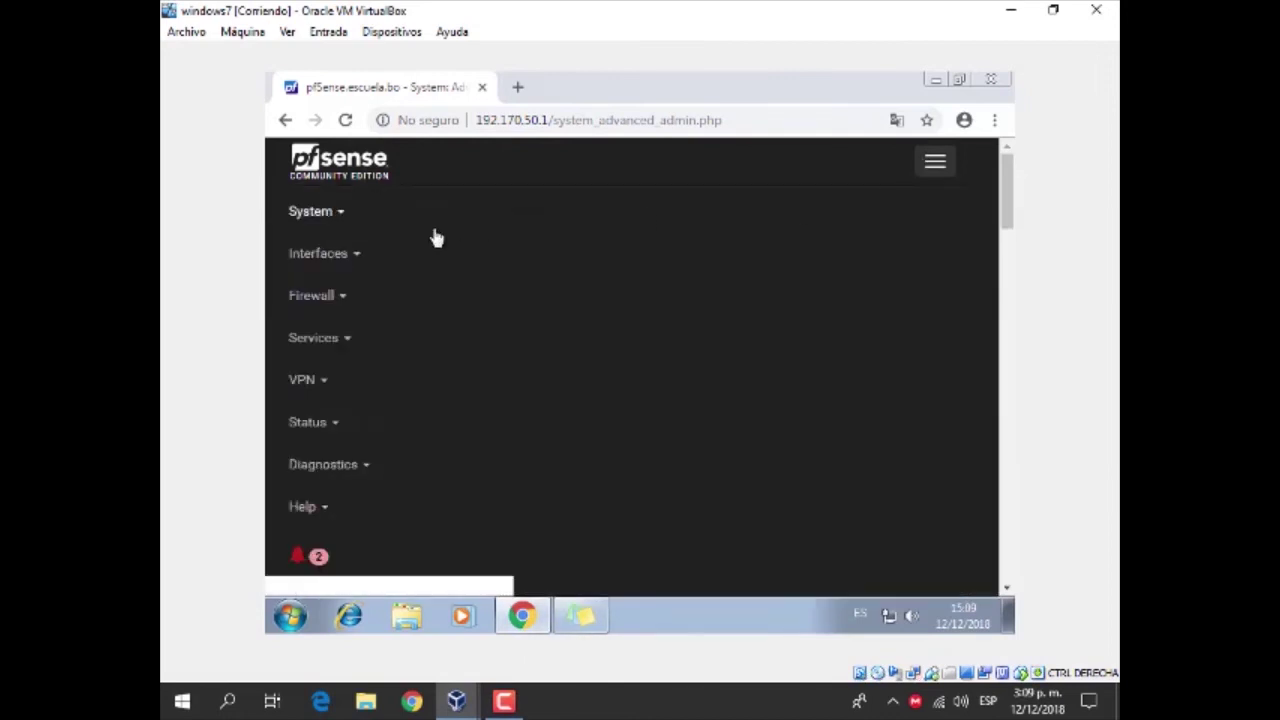
{"action": "left_click", "coordinate": [310, 211]}
{"action": "left_click", "coordinate": [375, 398]}
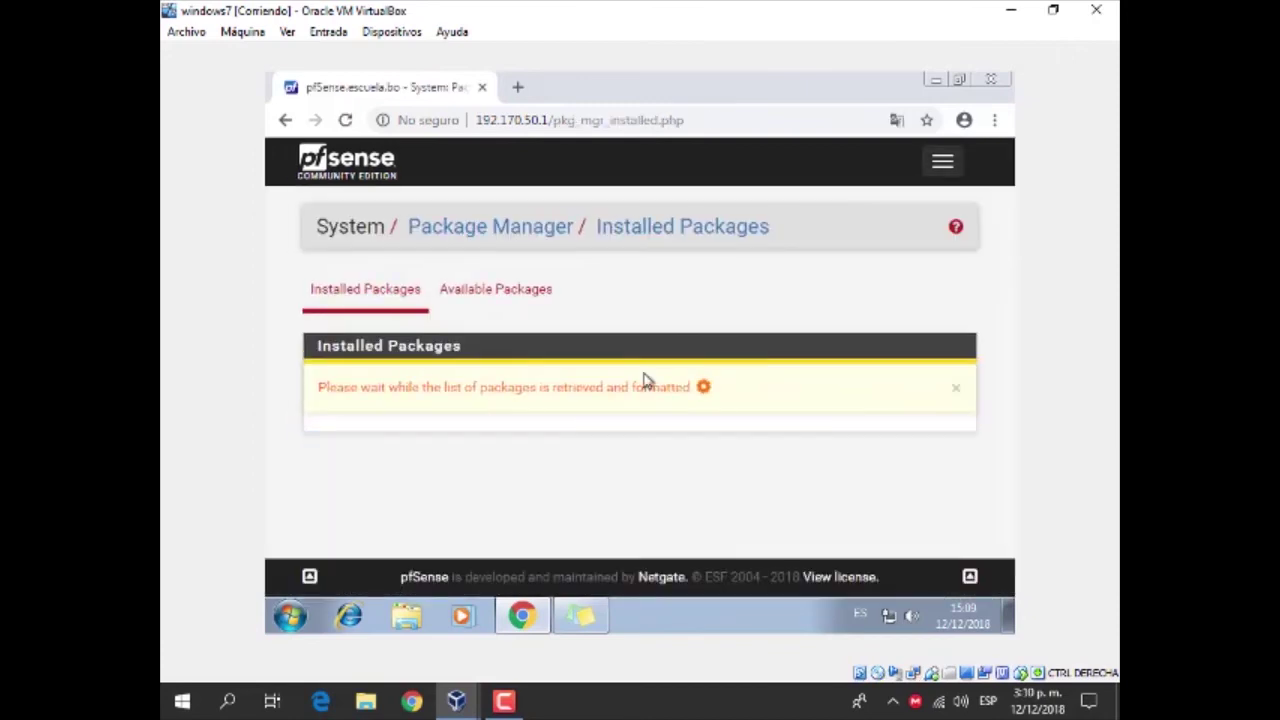
{"action": "left_click", "coordinate": [478, 294]}
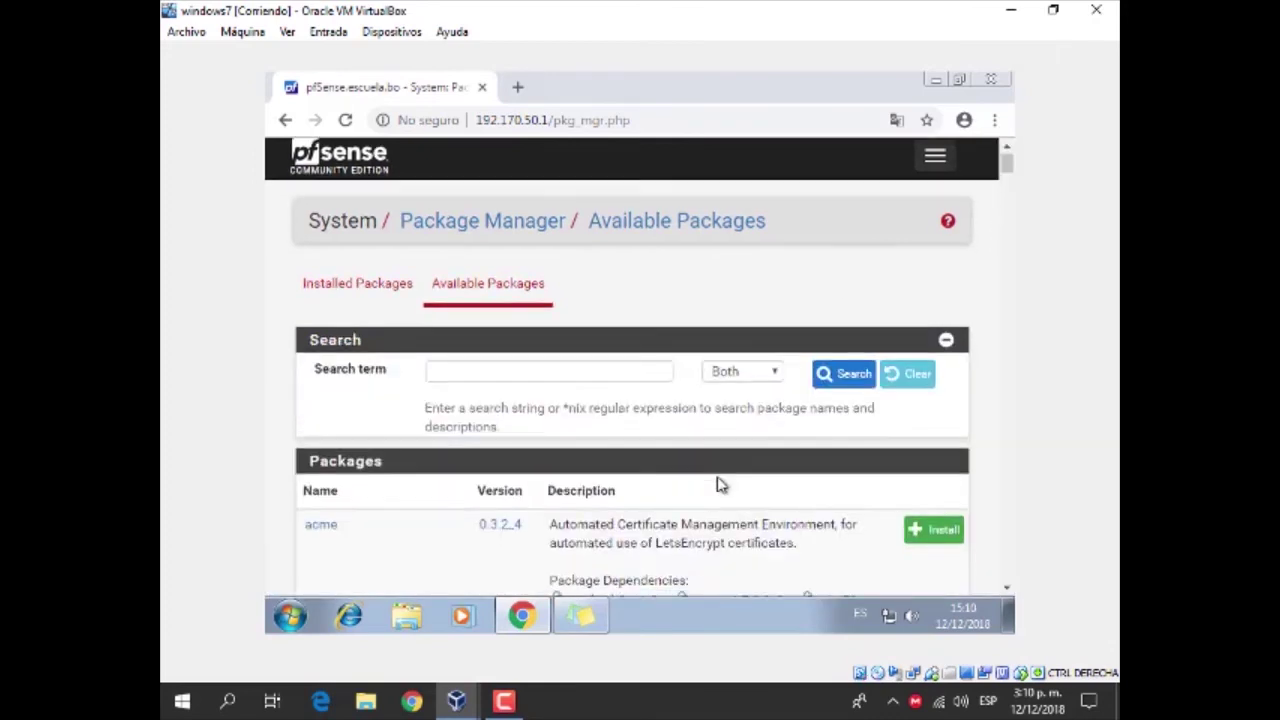
{"action": "scroll", "coordinate": [718, 482], "scroll_direction": "down", "scroll_amount": 20}
{"action": "scroll", "coordinate": [718, 482], "scroll_direction": "down", "scroll_amount": 20}
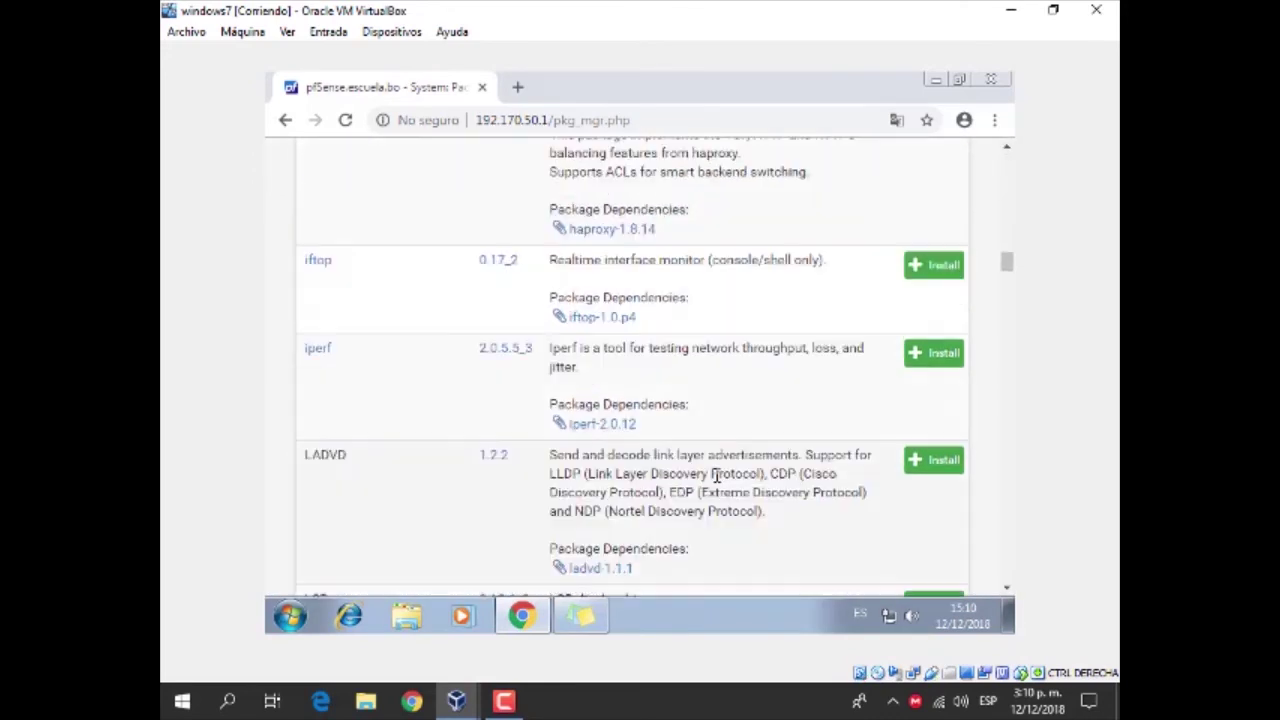
{"action": "scroll", "coordinate": [707, 484], "scroll_direction": "down", "scroll_amount": 4}
{"action": "scroll", "coordinate": [797, 380], "scroll_direction": "up", "scroll_amount": 20}
{"action": "scroll", "coordinate": [797, 385], "scroll_direction": "down", "scroll_amount": 20}
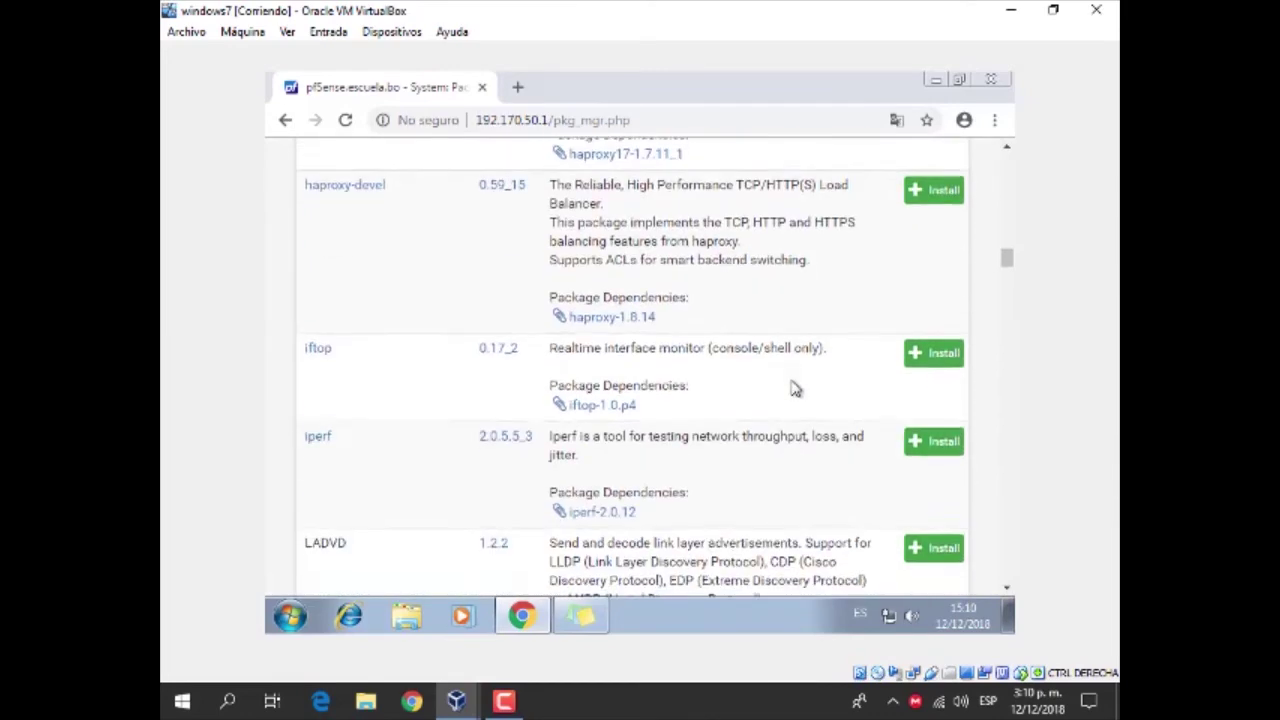
{"action": "scroll", "coordinate": [400, 477], "scroll_direction": "down", "scroll_amount": 6}
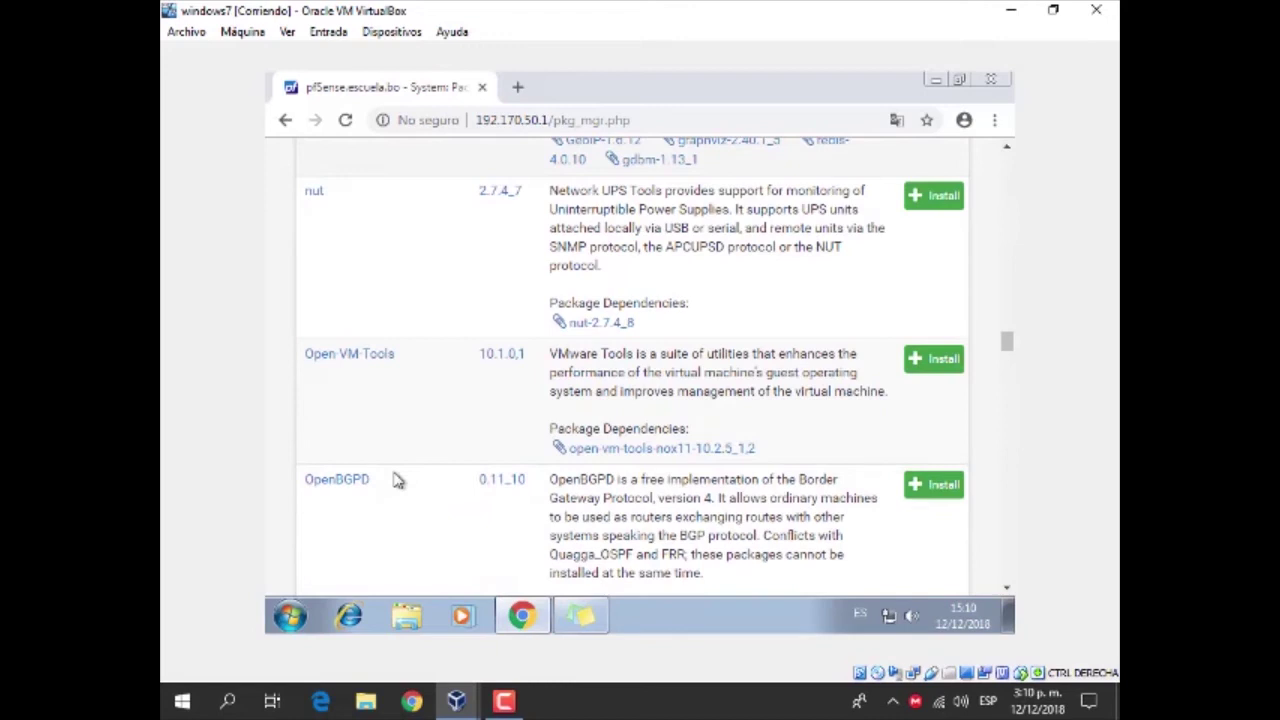
{"action": "left_click_drag", "start_coordinate": [1007, 355], "coordinate": [1006, 150]}
Step: Display the installed packages and examine the squid package's name and description
{"action": "left_click", "coordinate": [343, 230]}
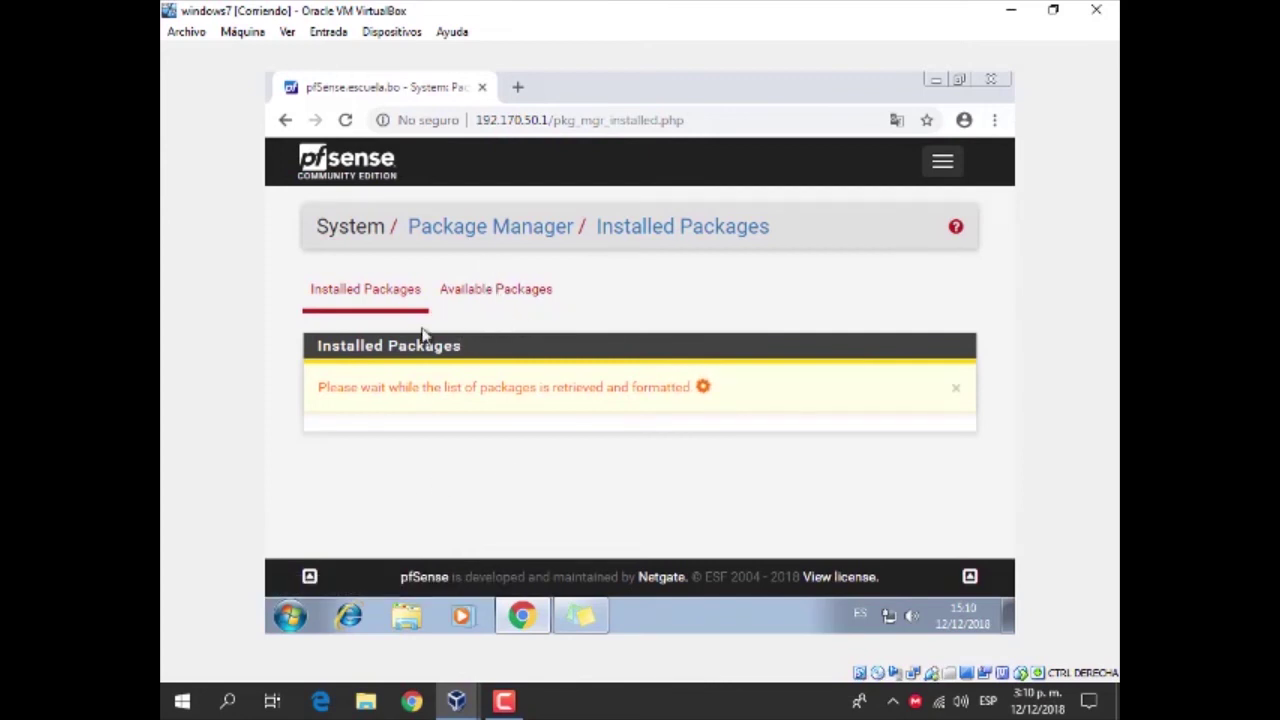
{"action": "scroll", "coordinate": [435, 371], "scroll_direction": "down", "scroll_amount": 3}
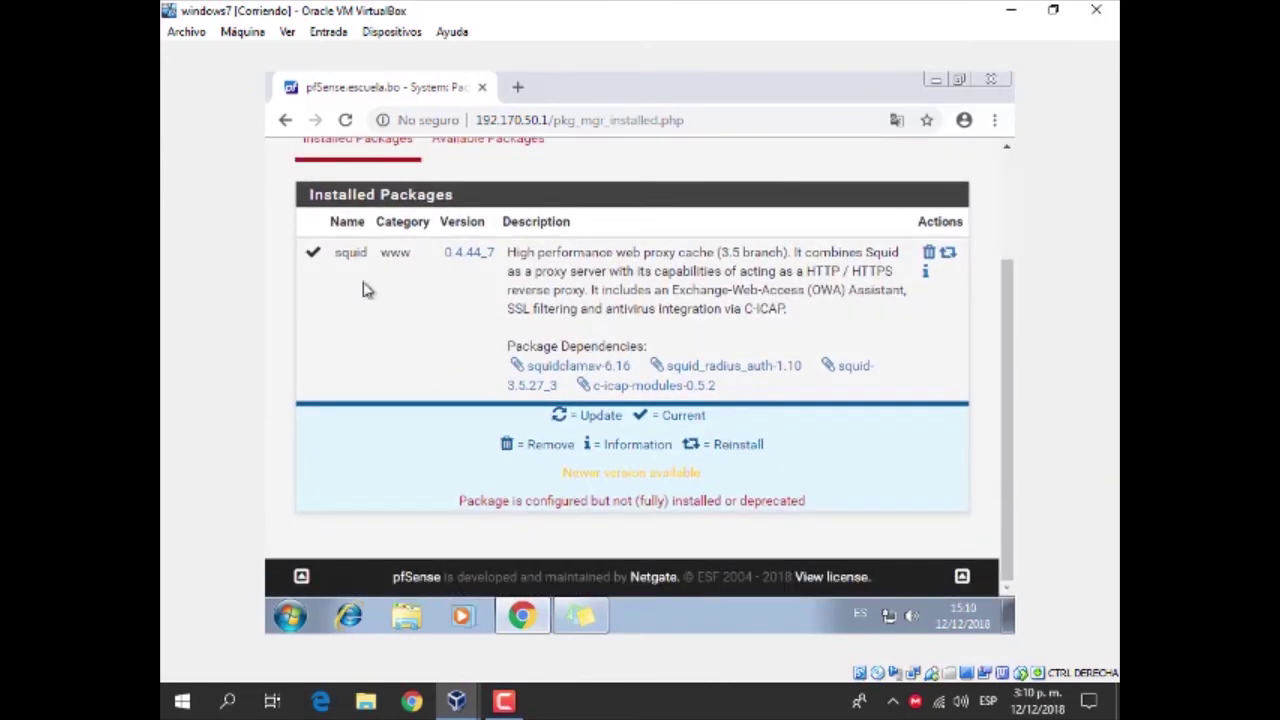
{"action": "left_click_drag", "start_coordinate": [338, 258], "coordinate": [370, 268]}
{"action": "left_click_drag", "start_coordinate": [510, 253], "coordinate": [840, 352]}
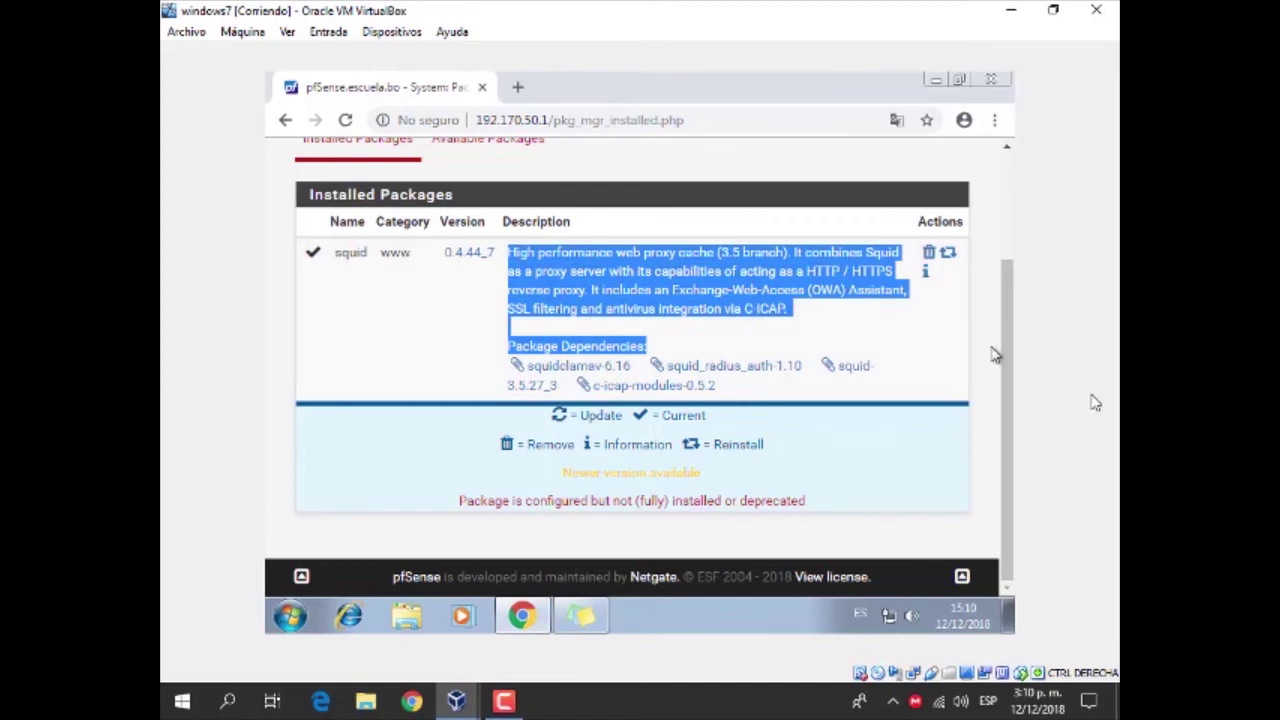
{"action": "scroll", "coordinate": [995, 355], "scroll_direction": "up", "scroll_amount": 2}
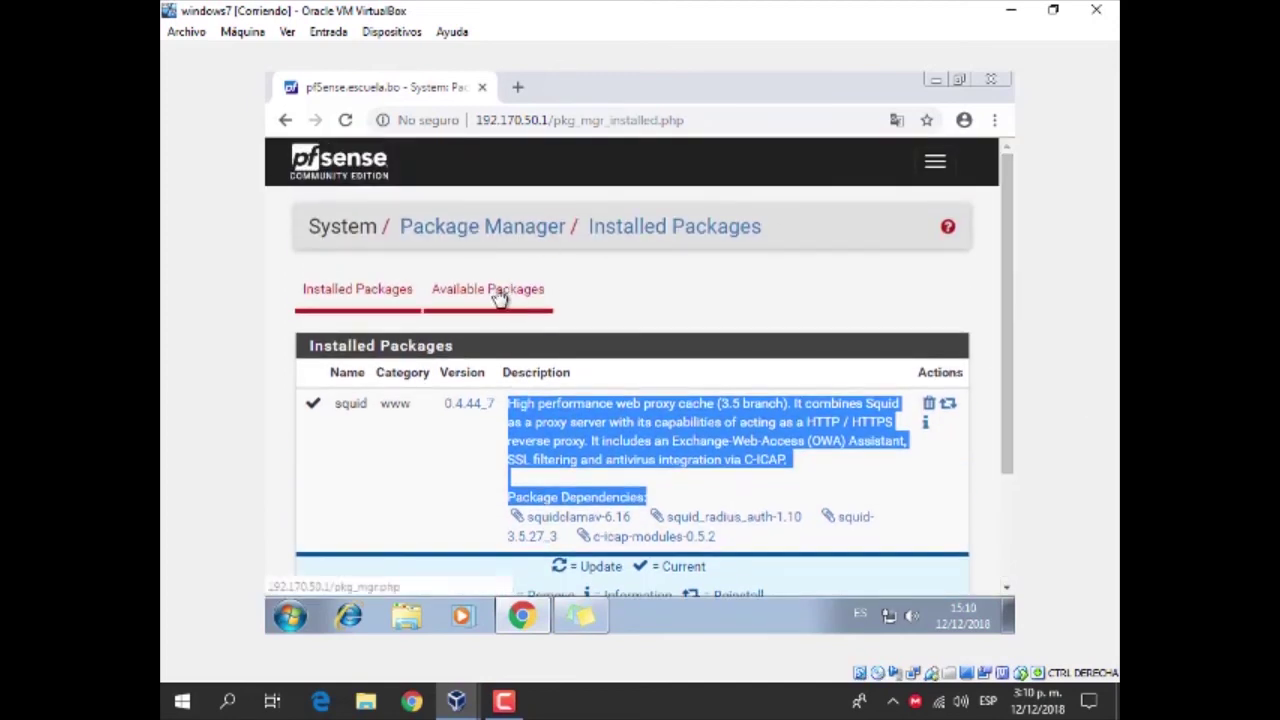
Step: Open the general settings of the Squid Proxy Server service
{"action": "left_click", "coordinate": [937, 165]}
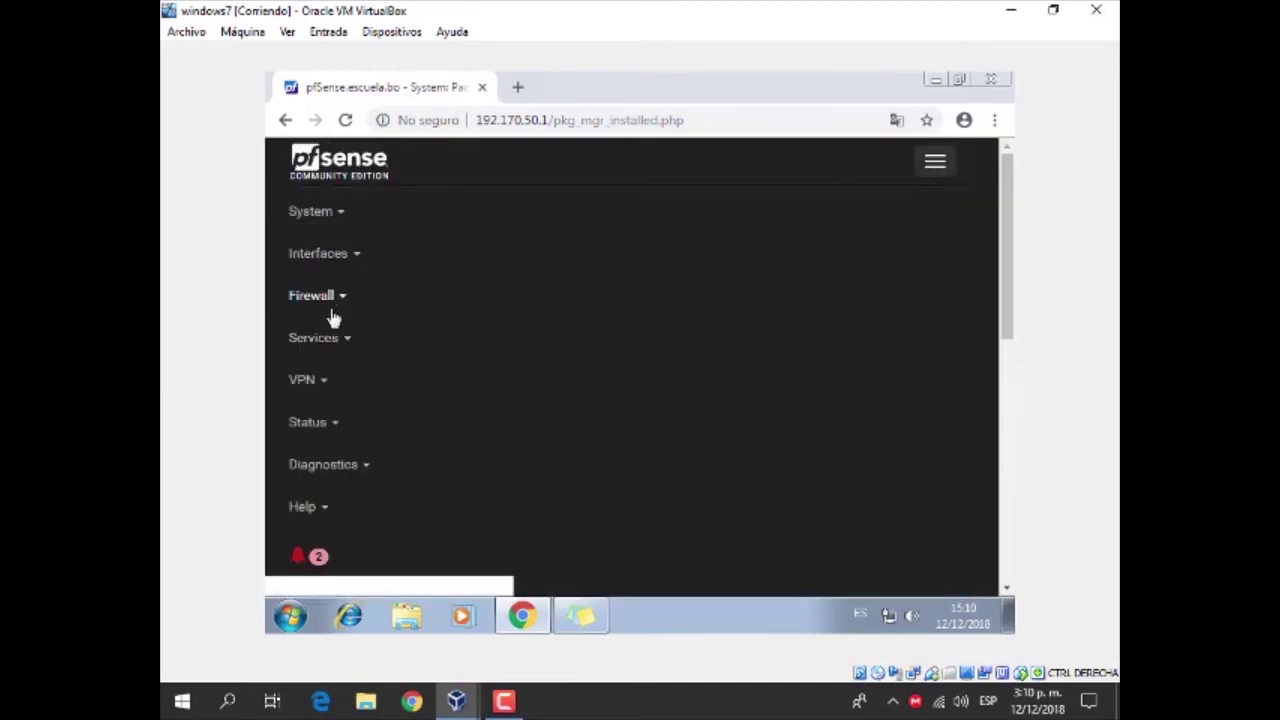
{"action": "left_click", "coordinate": [338, 338]}
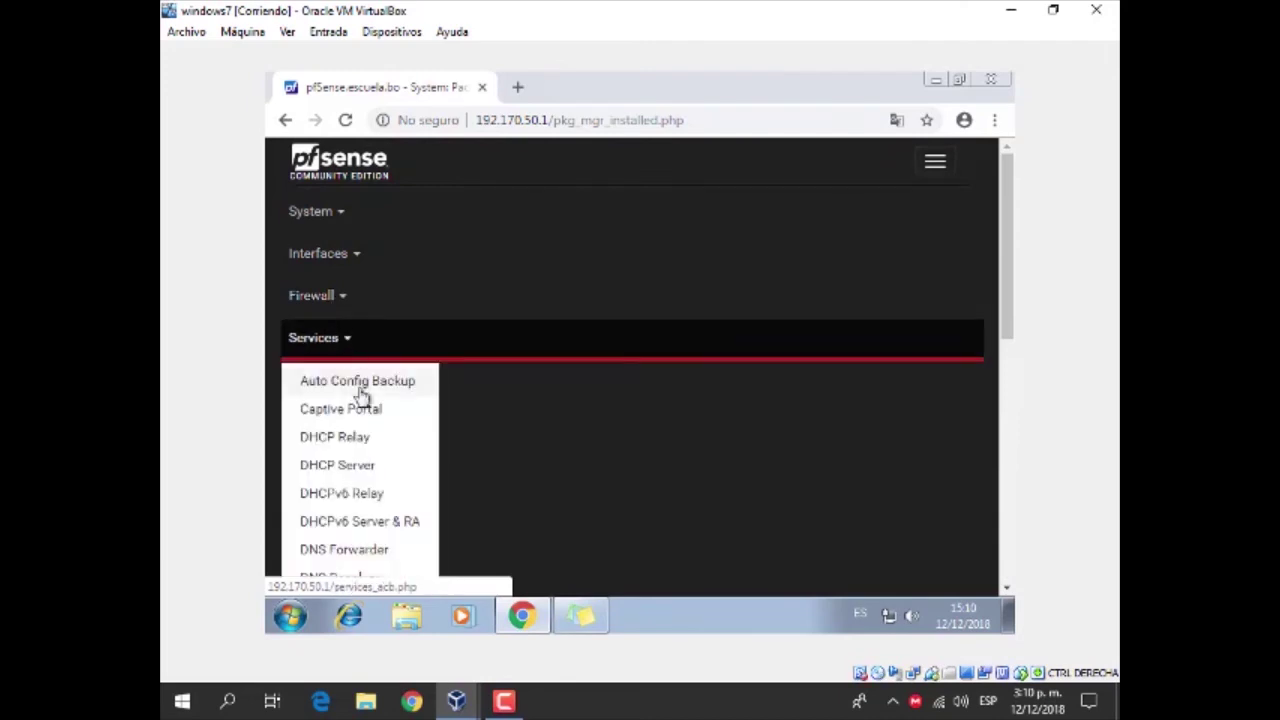
{"action": "scroll", "coordinate": [375, 470], "scroll_direction": "down", "scroll_amount": 1}
{"action": "scroll", "coordinate": [403, 303], "scroll_direction": "down", "scroll_amount": 5}
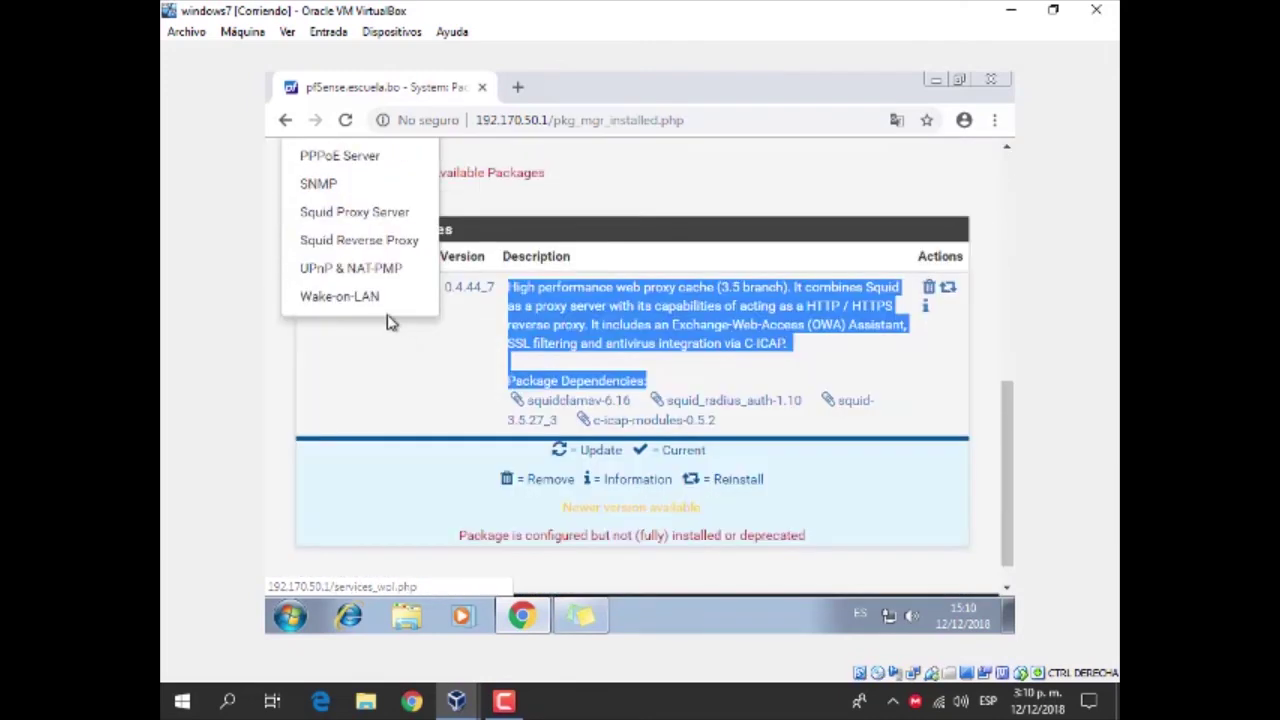
{"action": "scroll", "coordinate": [420, 368], "scroll_direction": "up", "scroll_amount": 2}
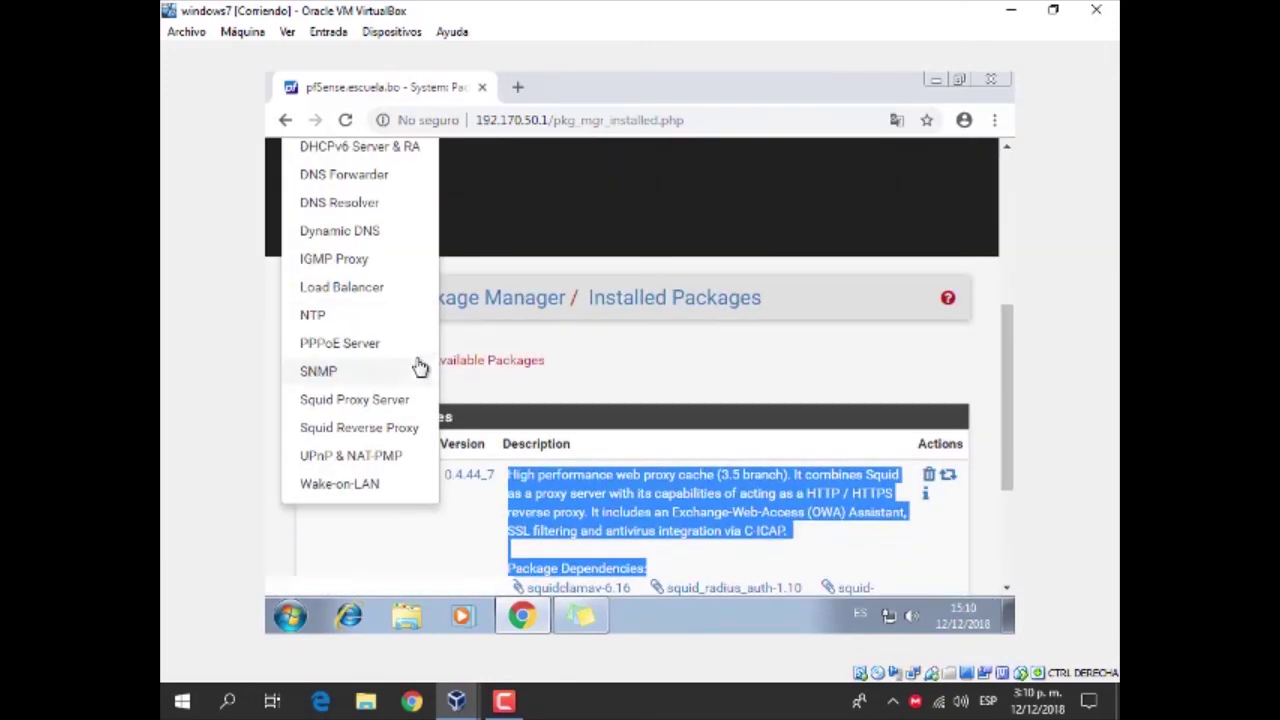
{"action": "left_click", "coordinate": [374, 403]}
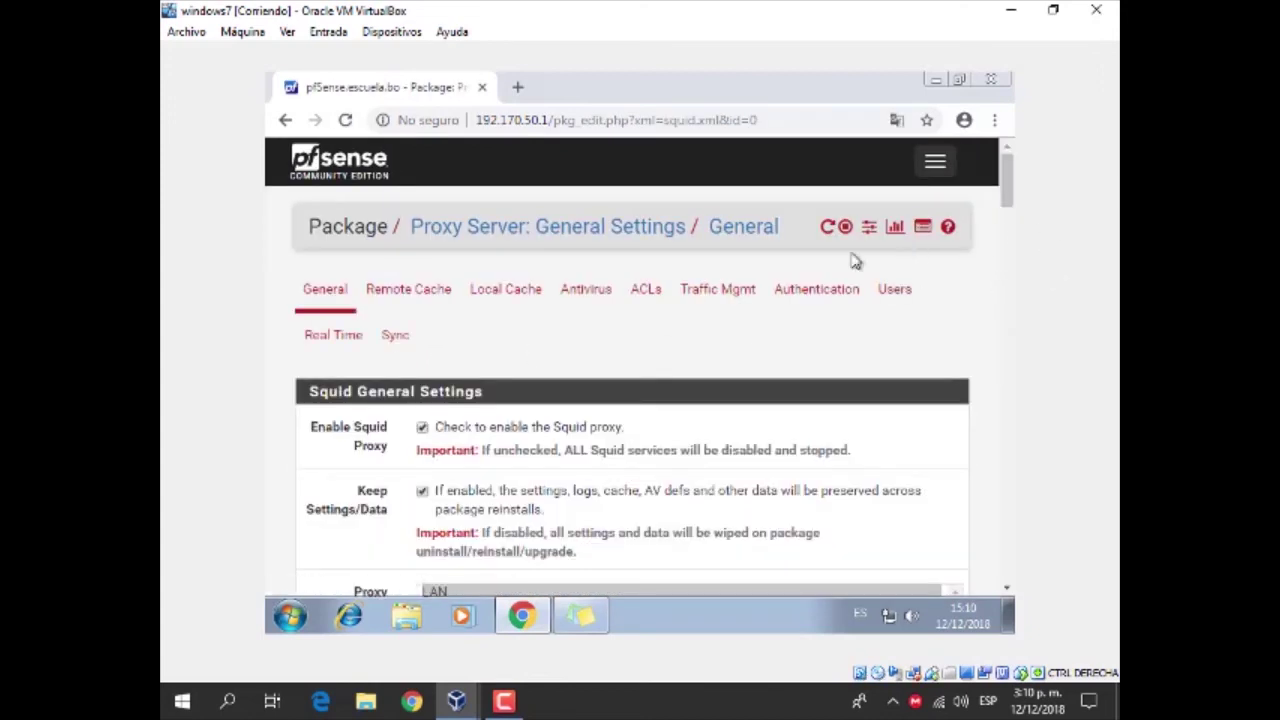
Step: Review the Squid general settings, checking the enable option, the LAN proxy interface and the proxy port
{"action": "scroll", "coordinate": [358, 420], "scroll_direction": "down", "scroll_amount": 2}
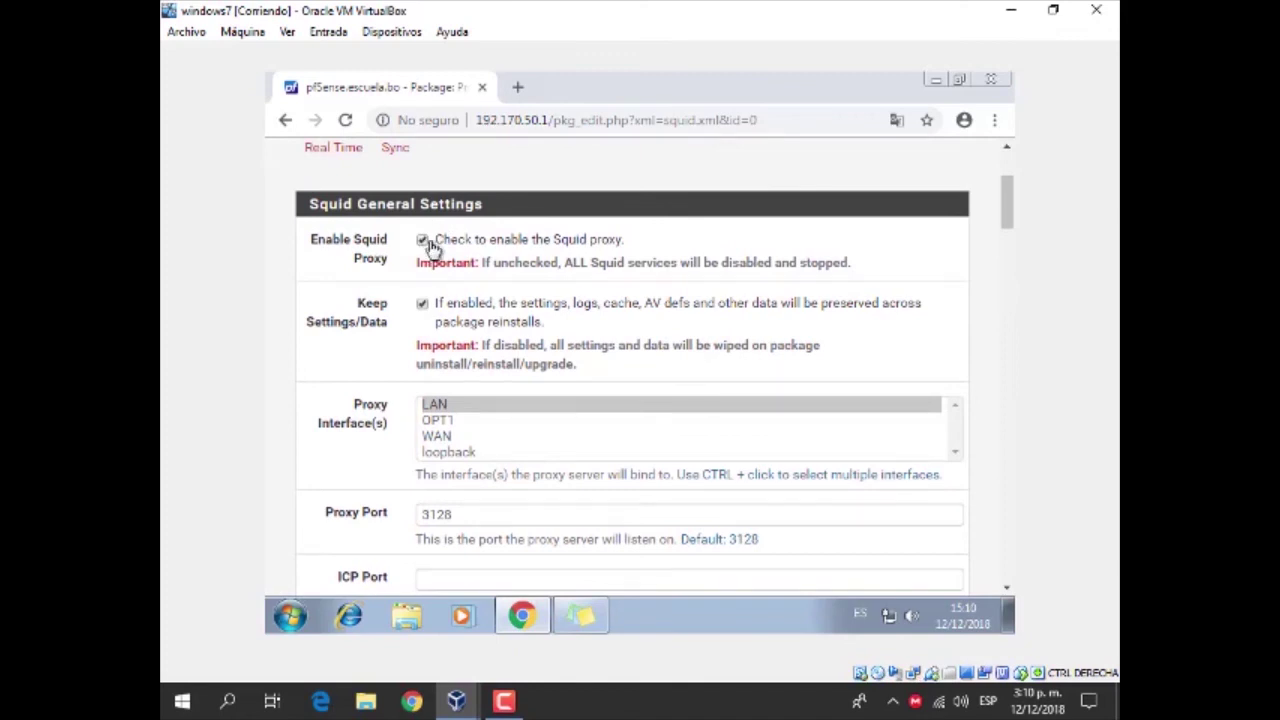
{"action": "scroll", "coordinate": [462, 332], "scroll_direction": "down", "scroll_amount": 1}
{"action": "left_click", "coordinate": [437, 312]}
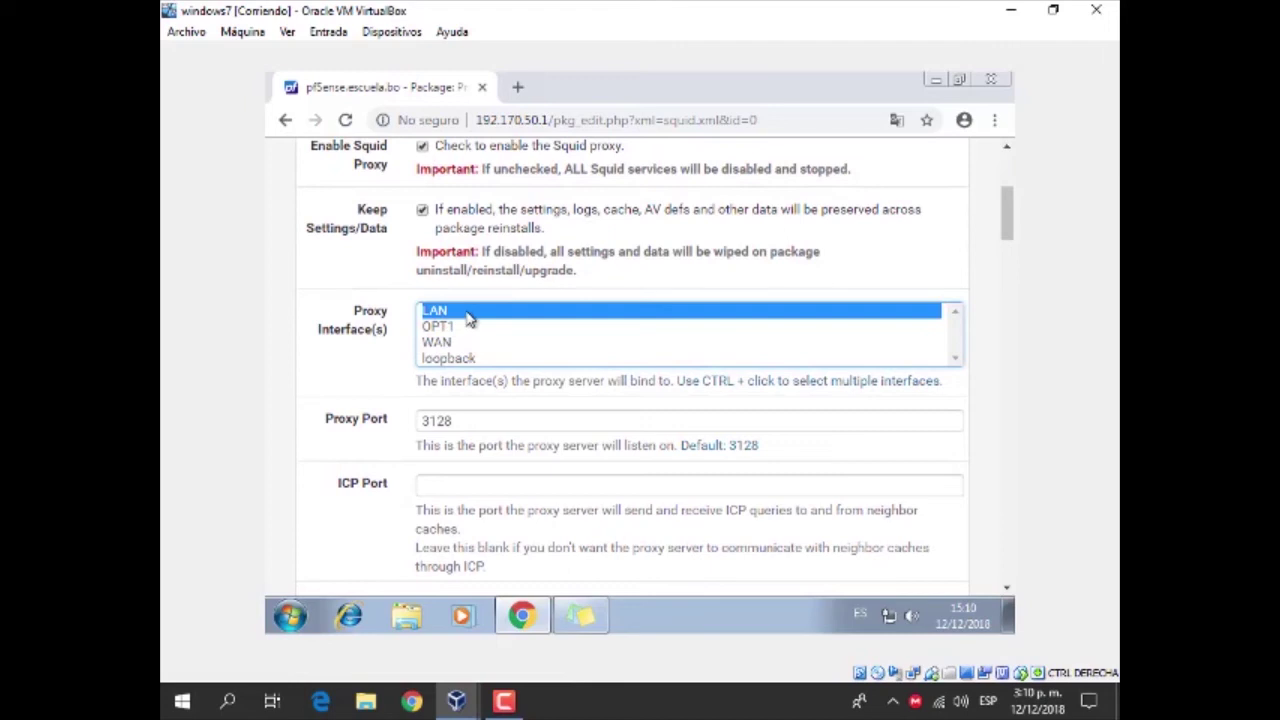
{"action": "scroll", "coordinate": [527, 401], "scroll_direction": "down", "scroll_amount": 2}
{"action": "scroll", "coordinate": [527, 401], "scroll_direction": "up", "scroll_amount": 1}
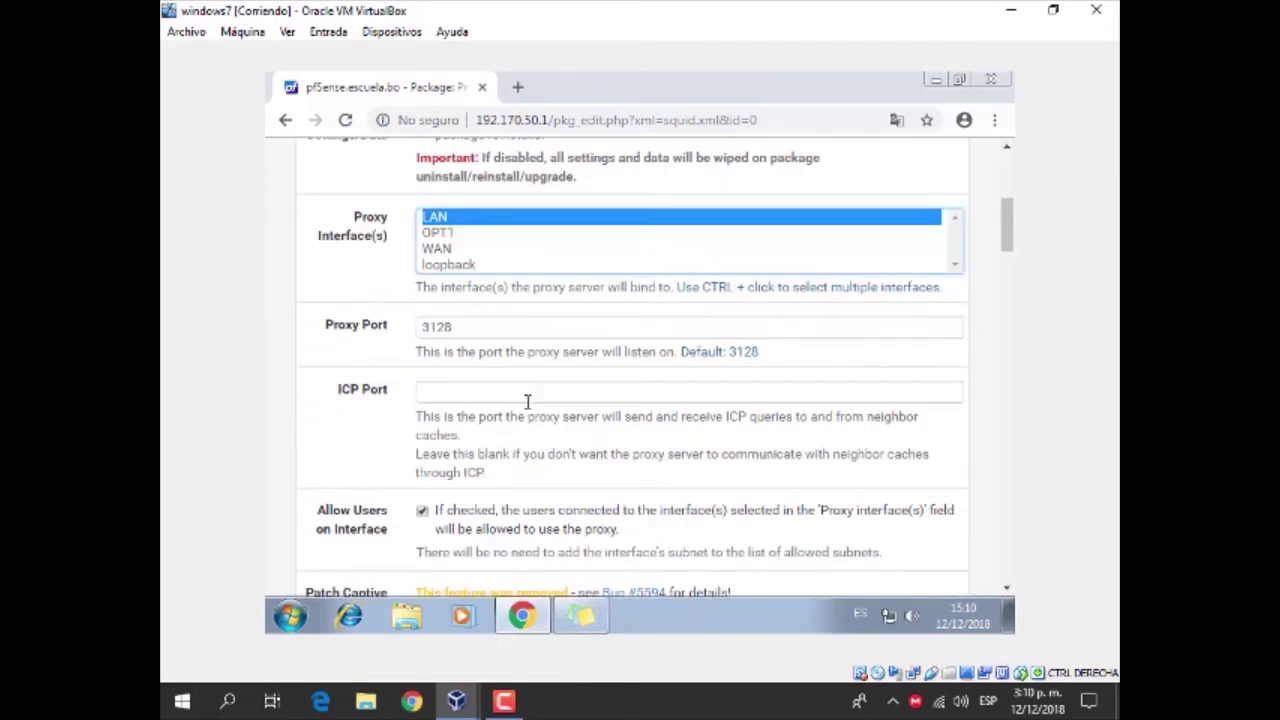
{"action": "scroll", "coordinate": [466, 420], "scroll_direction": "up", "scroll_amount": 1}
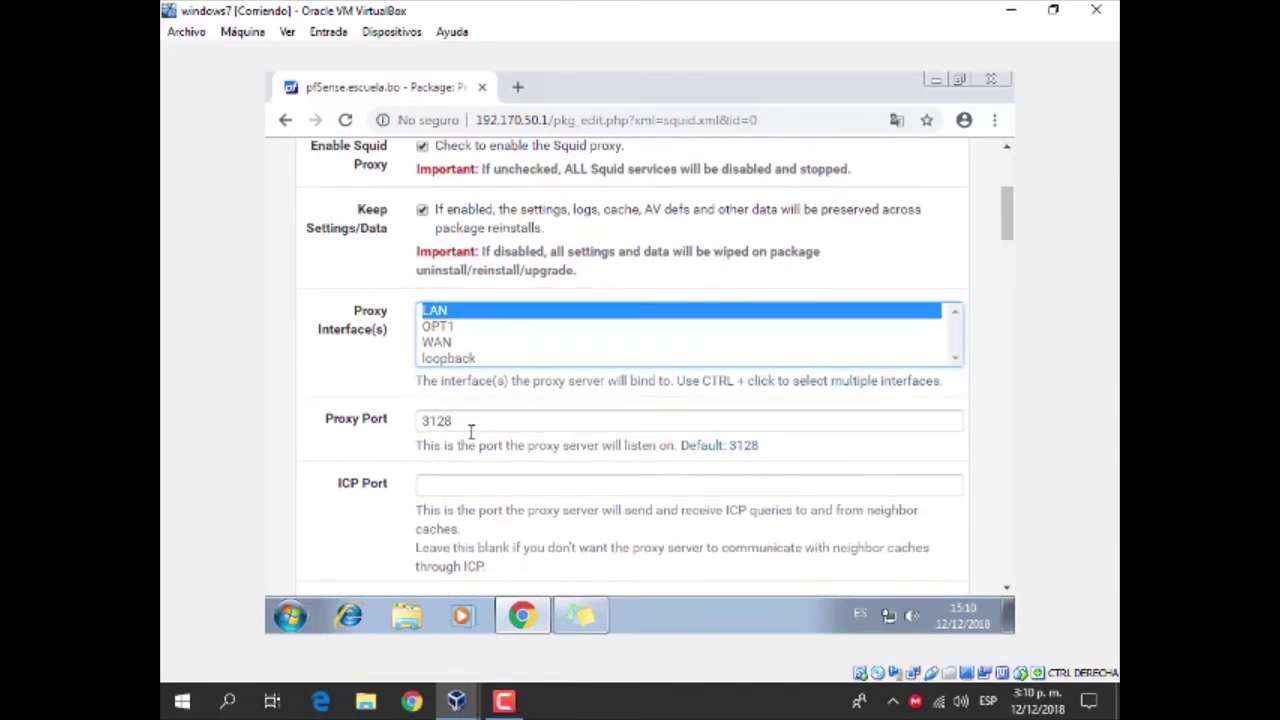
{"action": "double_click", "coordinate": [470, 430]}
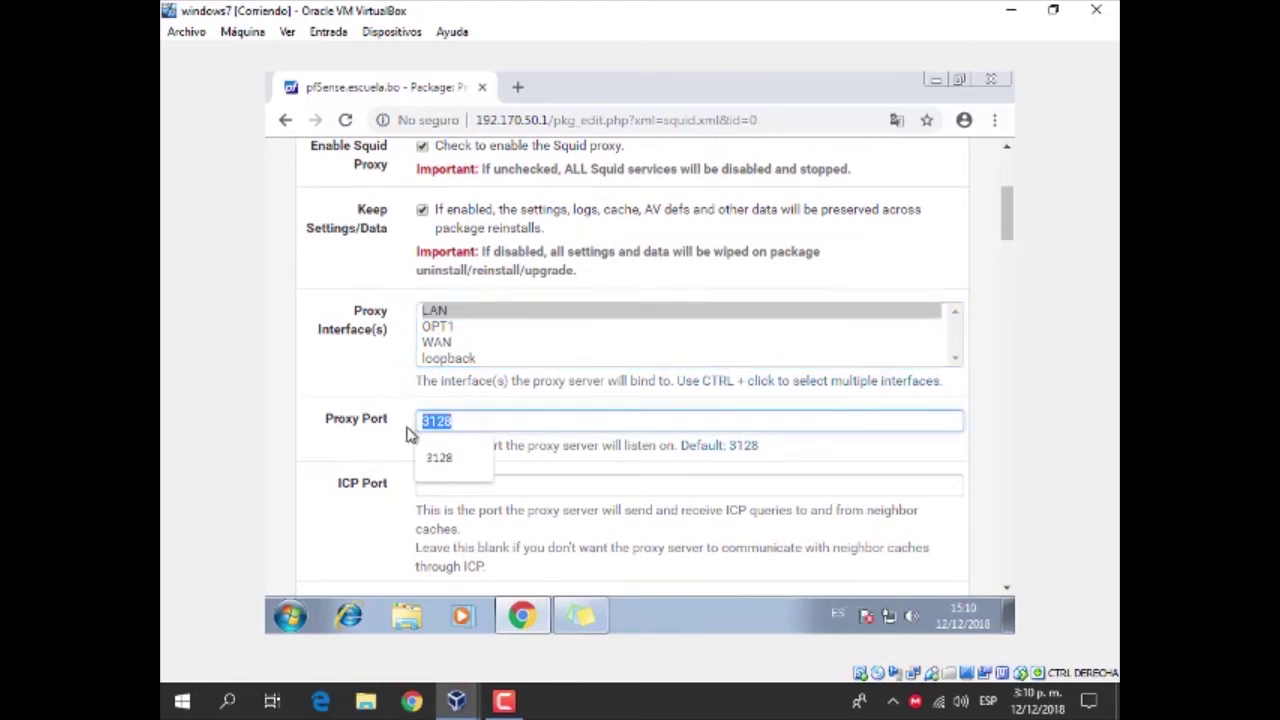
{"action": "left_click", "coordinate": [306, 447]}
Step: Examine Squid's transparent HTTP proxy settings, including its interface and bypass options
{"action": "scroll", "coordinate": [386, 468], "scroll_direction": "down", "scroll_amount": 6}
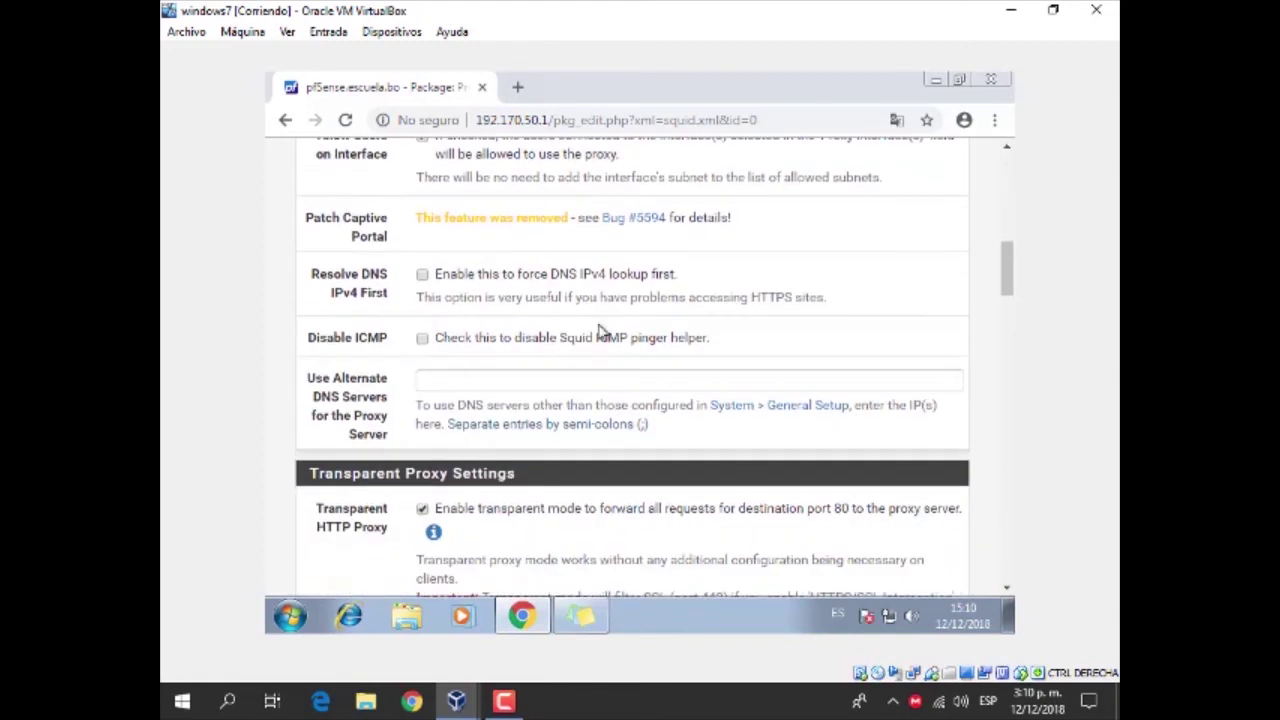
{"action": "scroll", "coordinate": [576, 403], "scroll_direction": "down", "scroll_amount": 8}
{"action": "scroll", "coordinate": [446, 336], "scroll_direction": "up", "scroll_amount": 6}
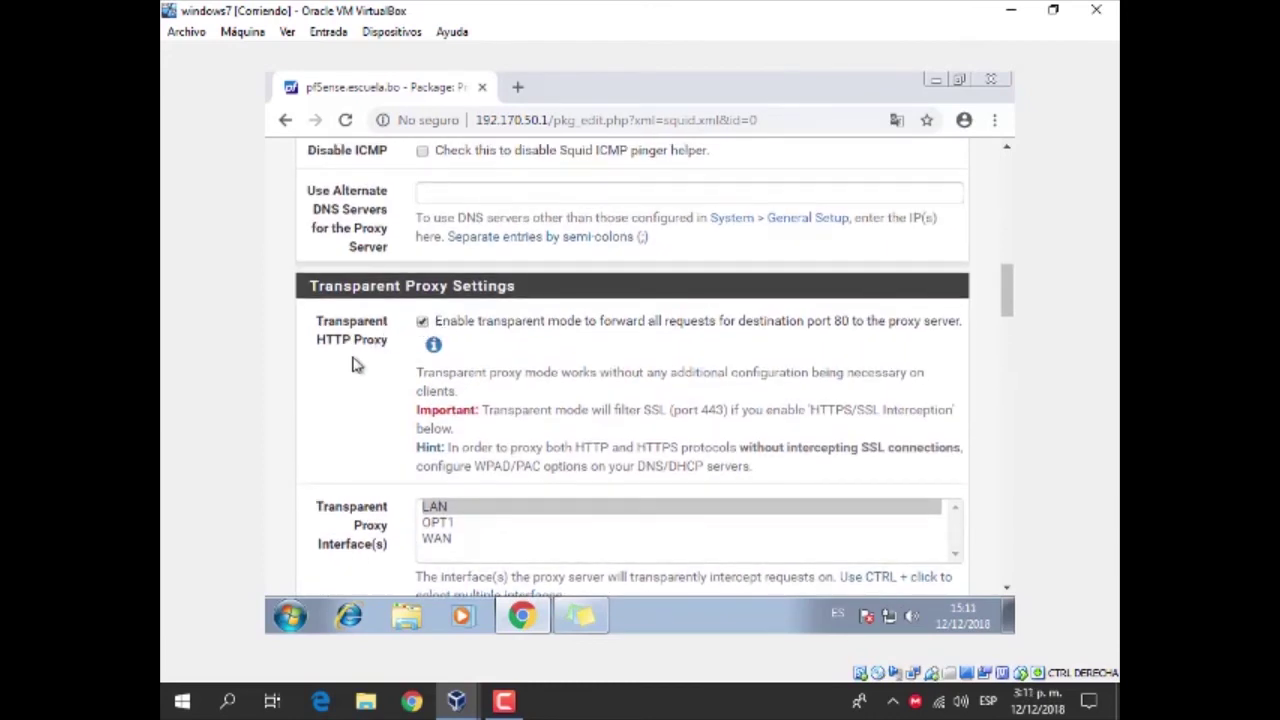
{"action": "scroll", "coordinate": [898, 436], "scroll_direction": "down", "scroll_amount": 4}
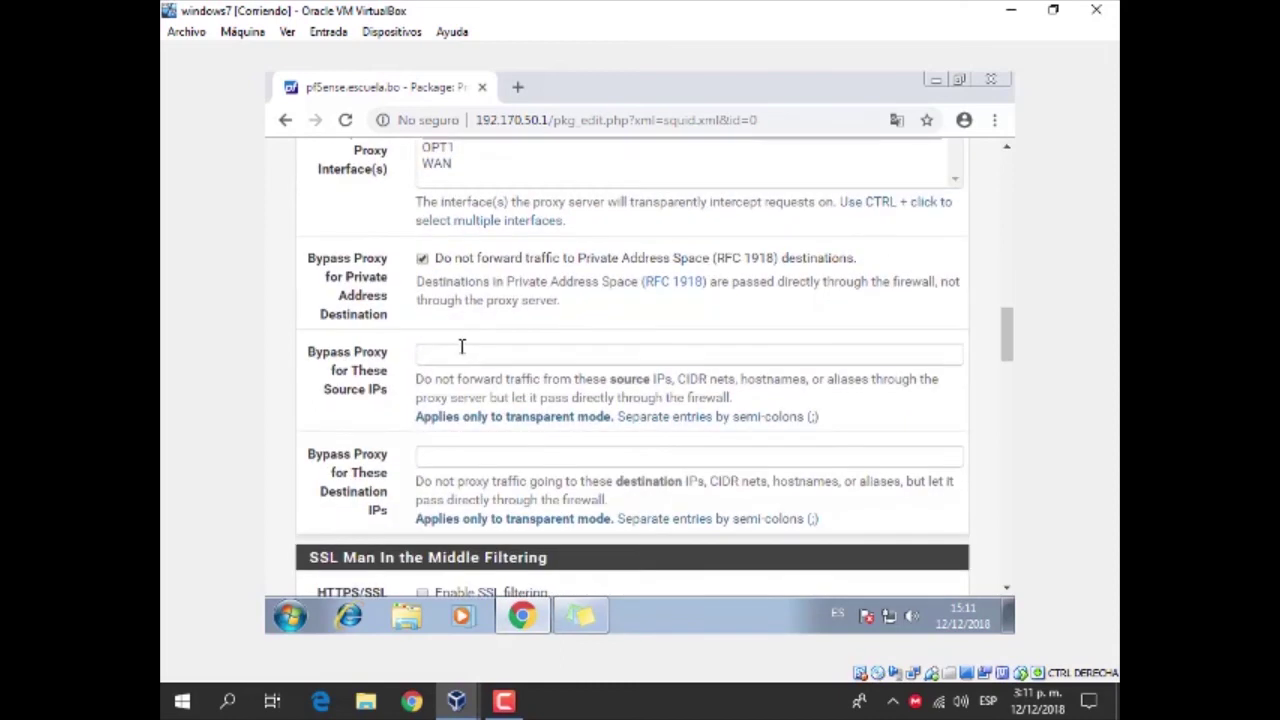
{"action": "scroll", "coordinate": [478, 356], "scroll_direction": "up", "scroll_amount": 10}
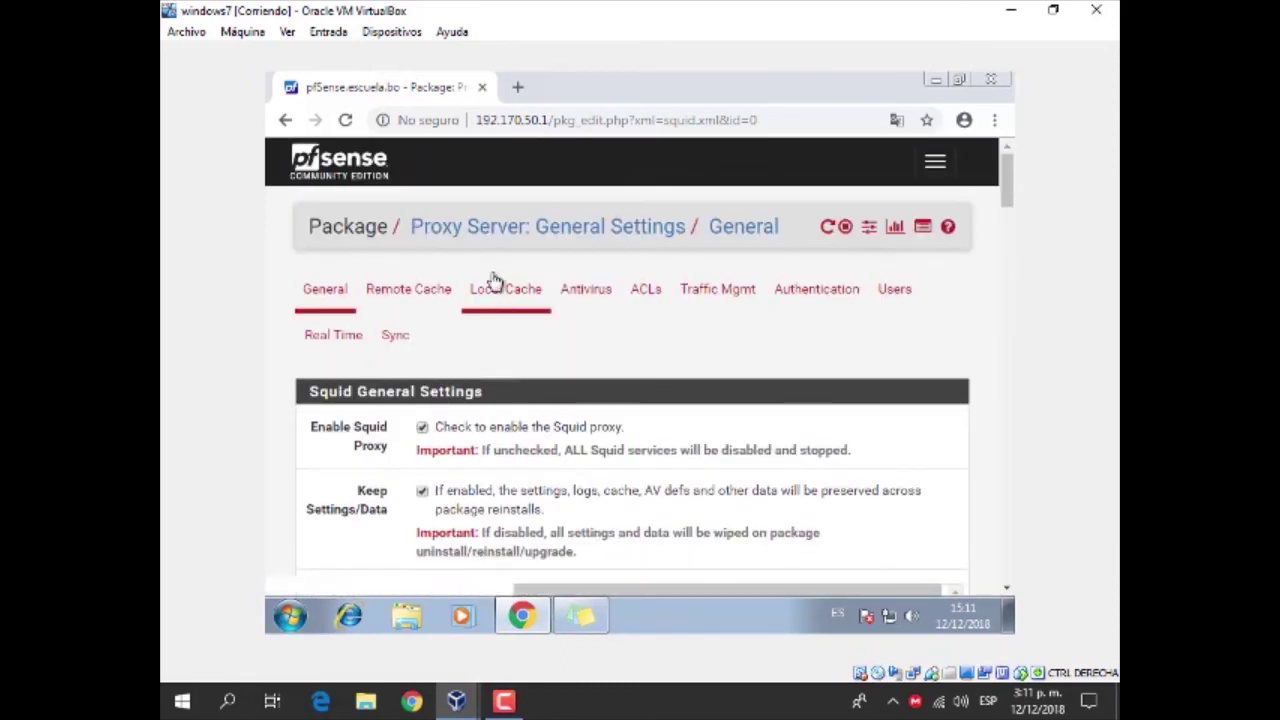
Step: Open Squid's Local Cache settings and review the replacement policy, water marks, Do Not Cache list and offline mode
{"action": "left_click", "coordinate": [495, 290]}
{"action": "scroll", "coordinate": [632, 360], "scroll_direction": "down", "scroll_amount": 10}
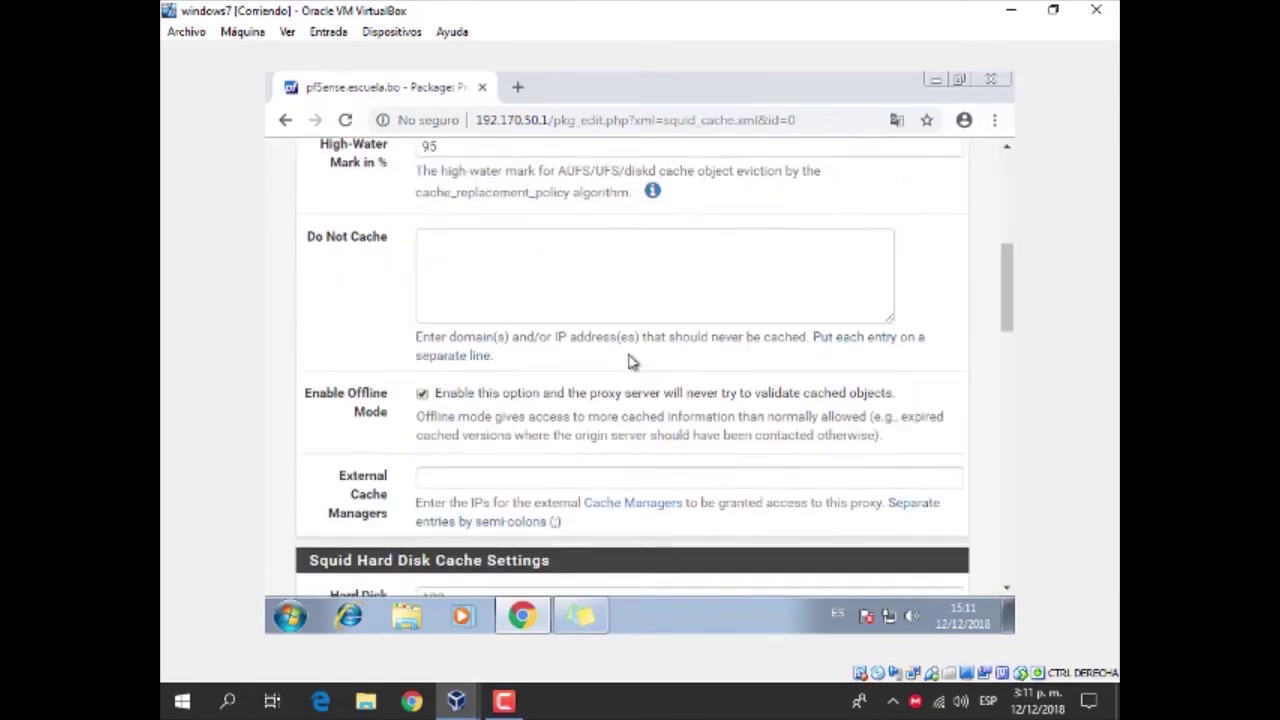
{"action": "scroll", "coordinate": [632, 362], "scroll_direction": "up", "scroll_amount": 4}
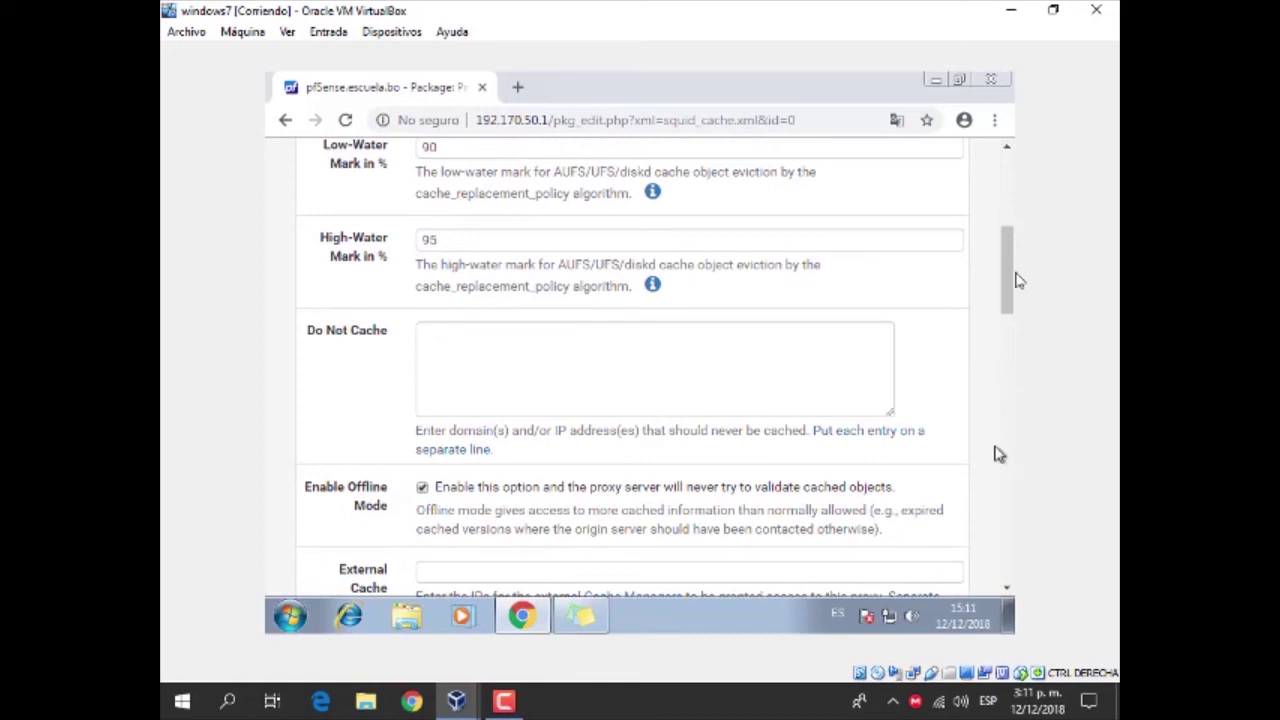
{"action": "left_click_drag", "start_coordinate": [1000, 286], "coordinate": [1022, 187]}
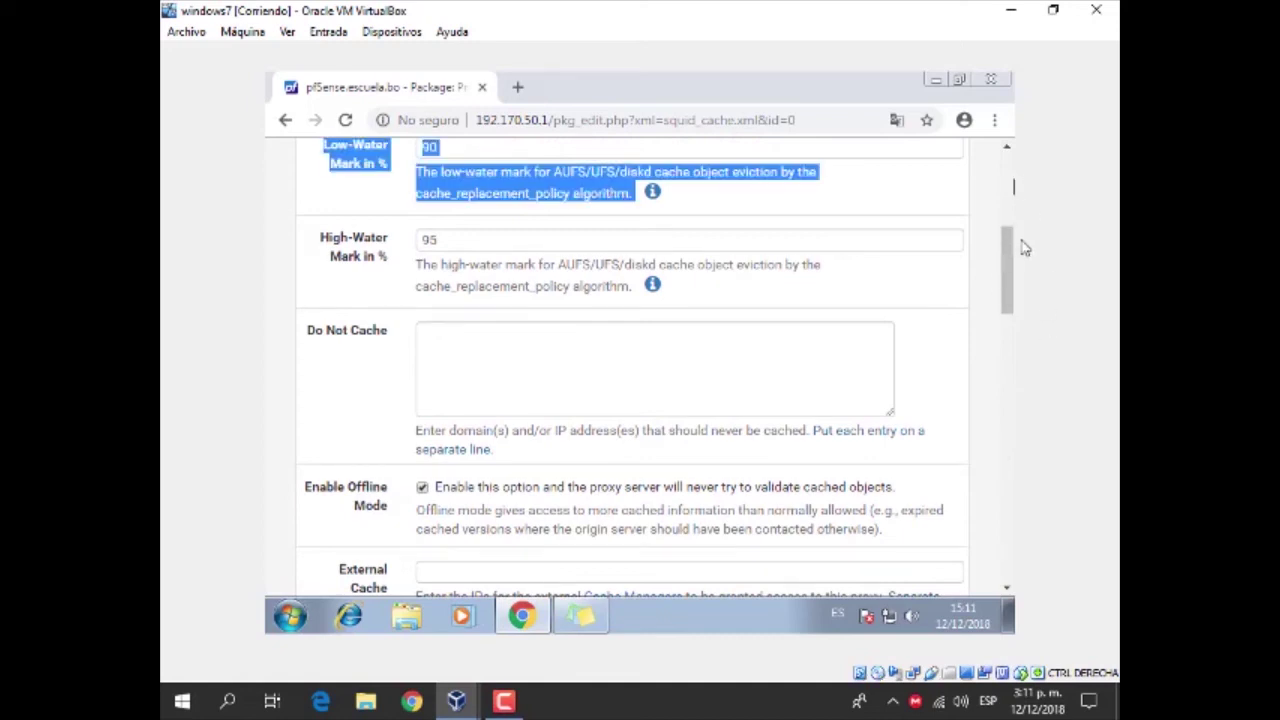
{"action": "left_click_drag", "start_coordinate": [1010, 268], "coordinate": [1017, 167]}
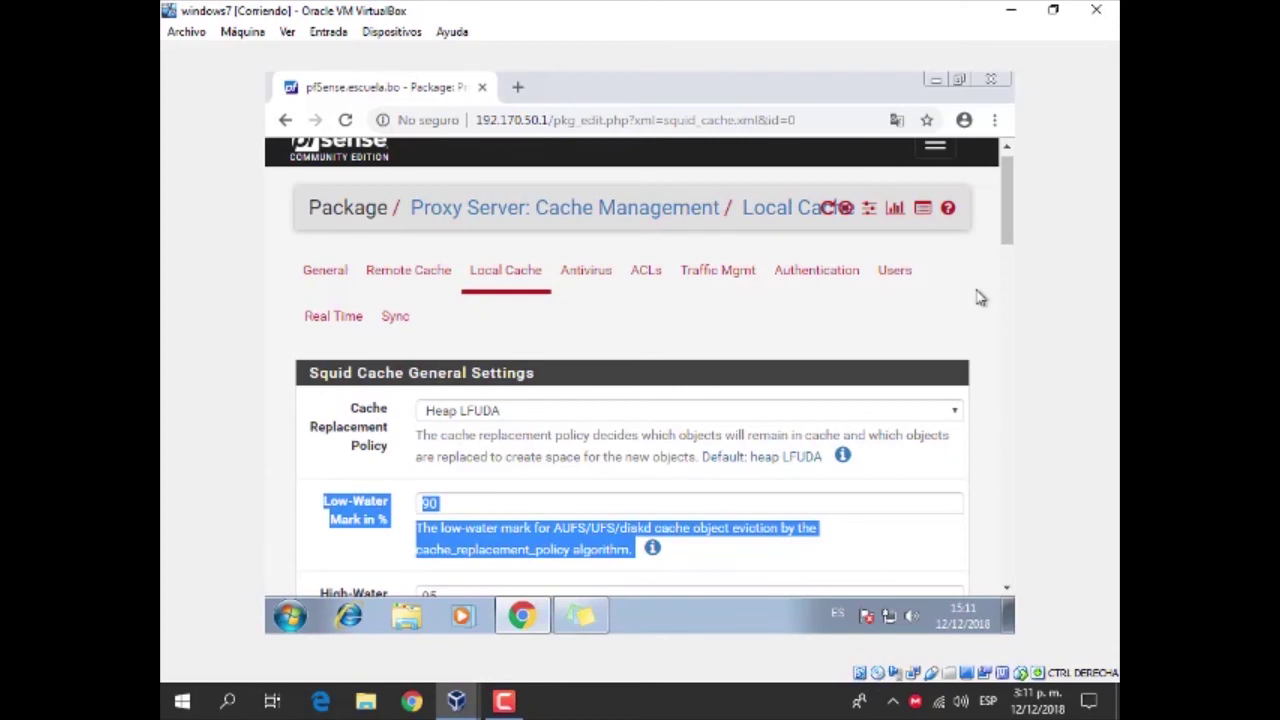
{"action": "left_click", "coordinate": [948, 330]}
{"action": "mouse_move", "coordinate": [1008, 215]}
{"action": "left_mouse_down"}
{"action": "mouse_move", "coordinate": [1010, 563]}
{"action": "mouse_move", "coordinate": [1010, 222]}
{"action": "left_mouse_up"}
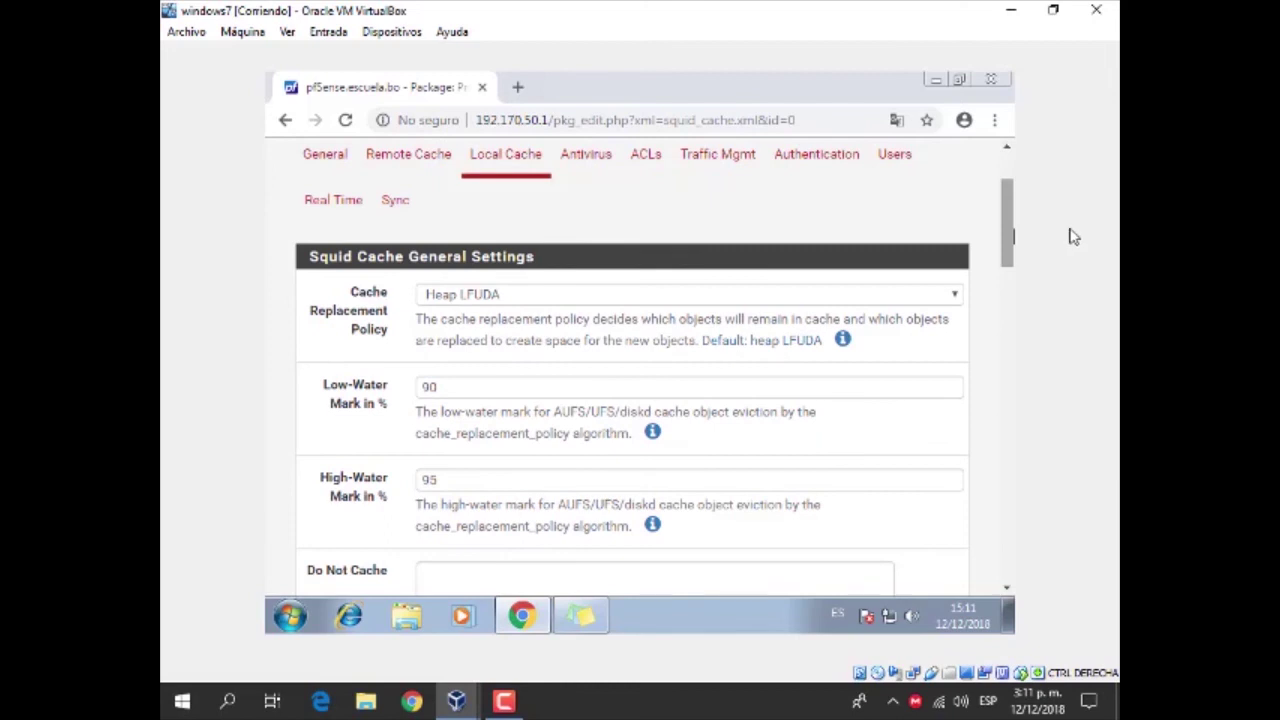
{"action": "left_click_drag", "start_coordinate": [1010, 236], "coordinate": [1008, 200]}
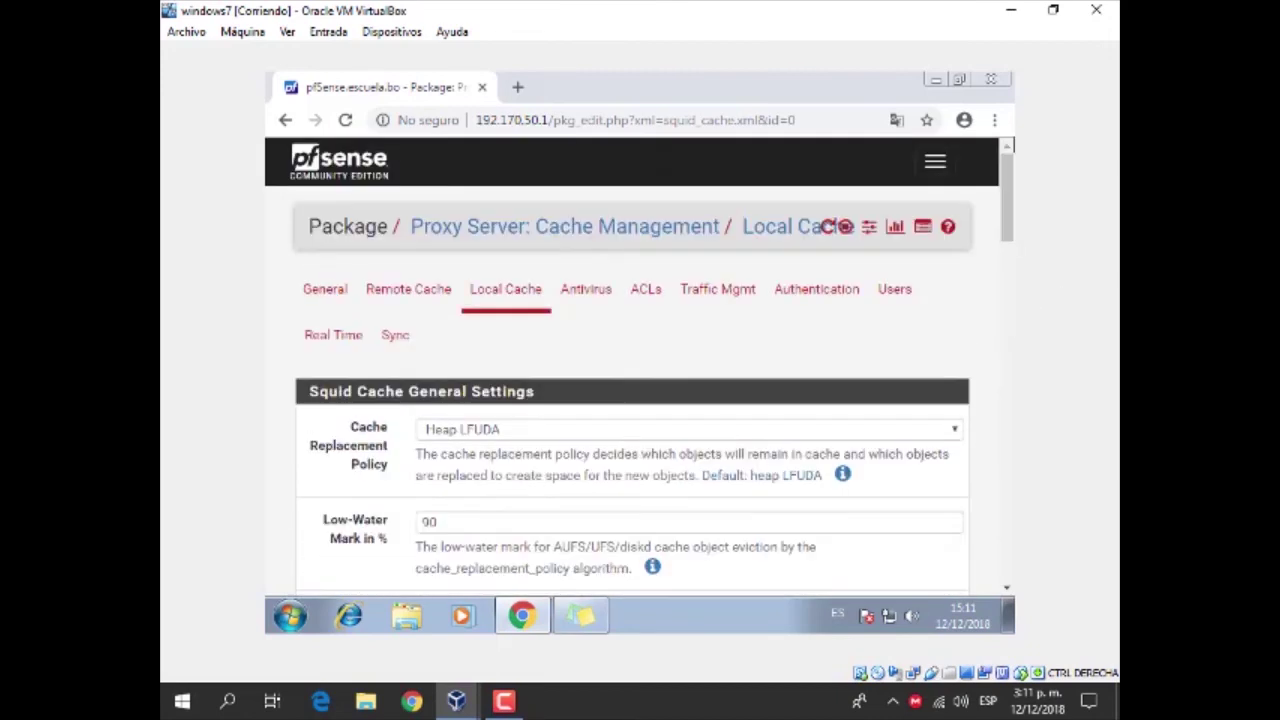
Step: Open Squid's ACLs and examine the Allowed Subnets entry, undoing any accidental change to its text
{"action": "left_click", "coordinate": [660, 288]}
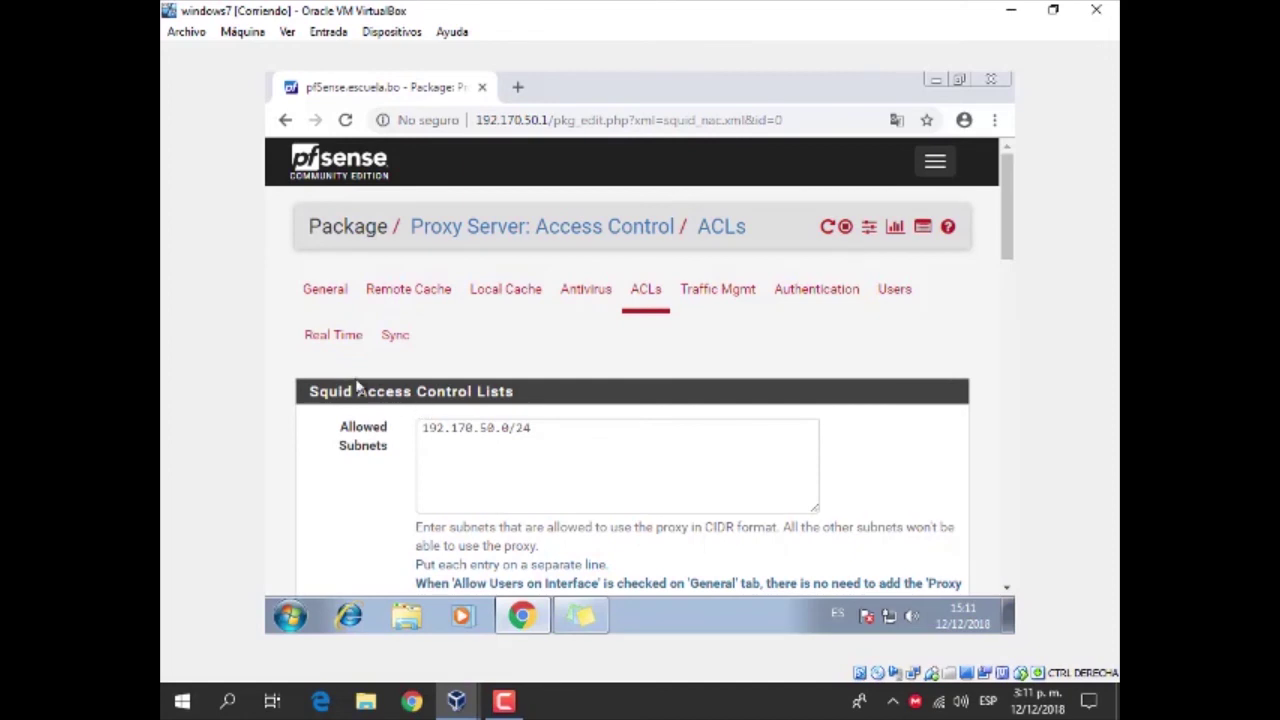
{"action": "scroll", "coordinate": [541, 279], "scroll_direction": "down", "scroll_amount": 2}
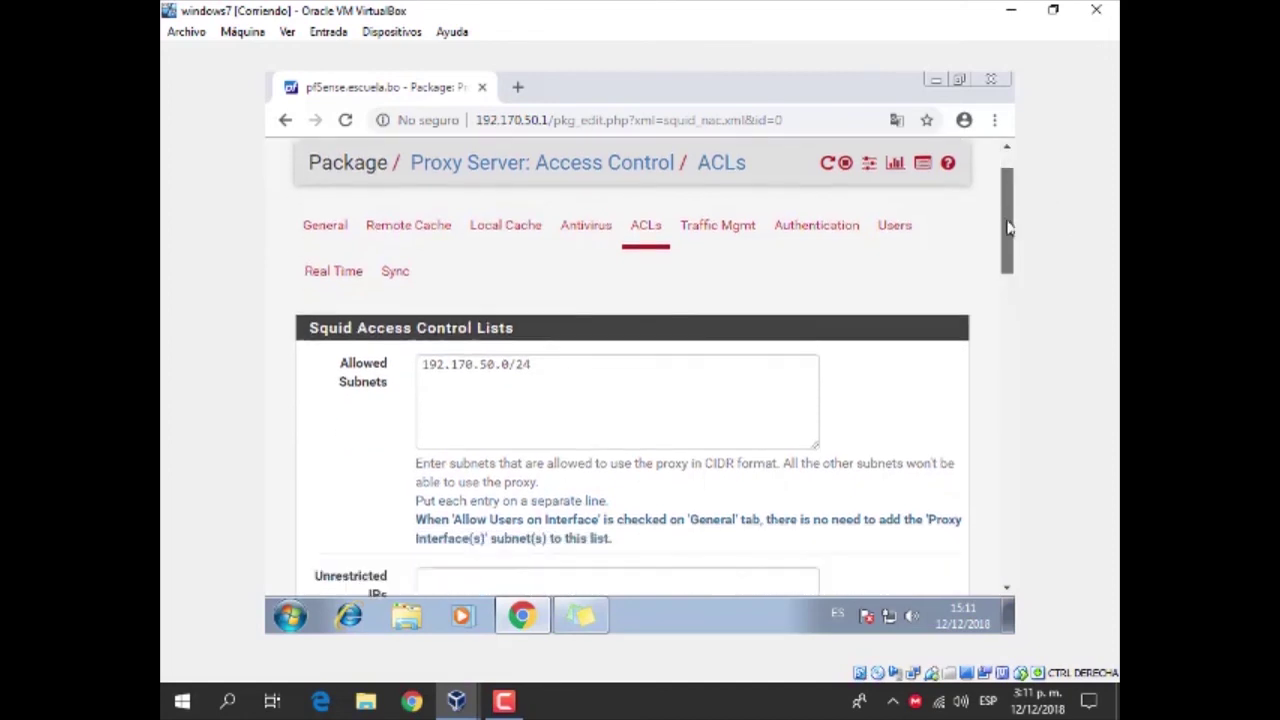
{"action": "left_click_drag", "start_coordinate": [508, 247], "coordinate": [423, 252]}
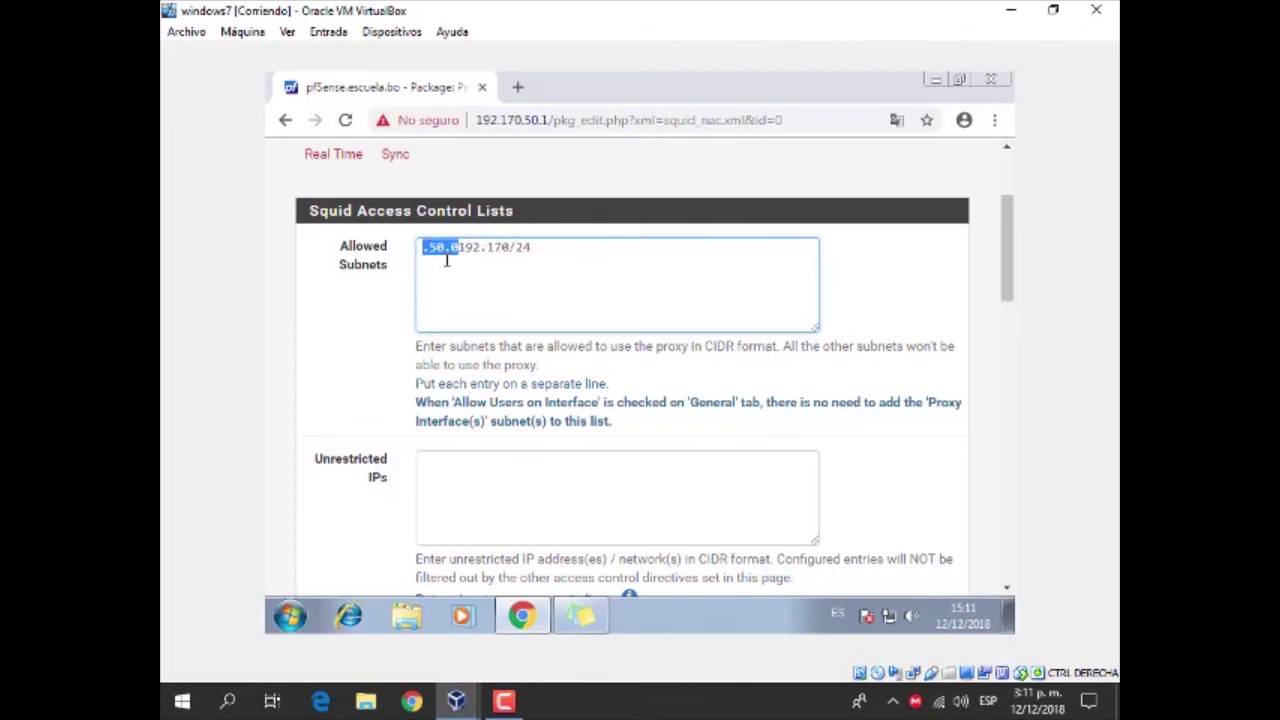
{"action": "key", "text": "ctrl+z"}
{"action": "left_click_drag", "start_coordinate": [534, 250], "coordinate": [524, 258]}
Step: Add whatsapp.com on a new line of the Squid ACL blacklist and save the access control settings
{"action": "left_click_drag", "start_coordinate": [1002, 247], "coordinate": [1004, 437]}
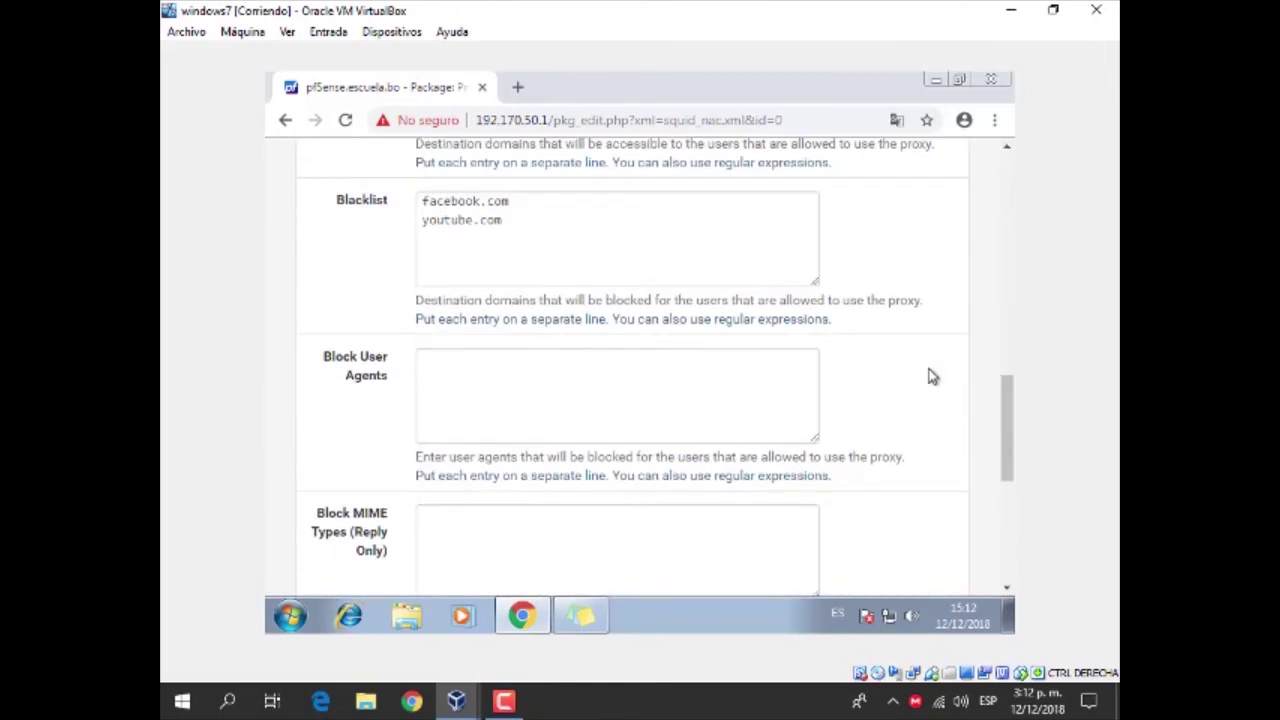
{"action": "left_click", "coordinate": [536, 221]}
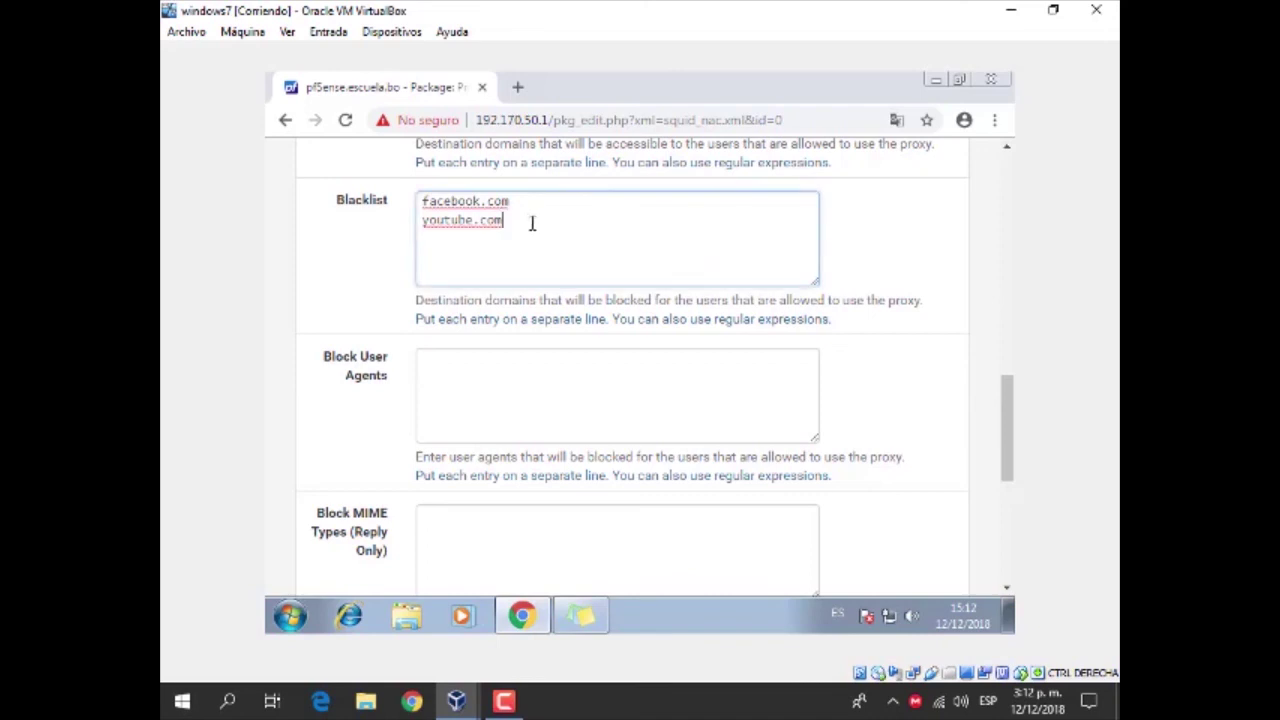
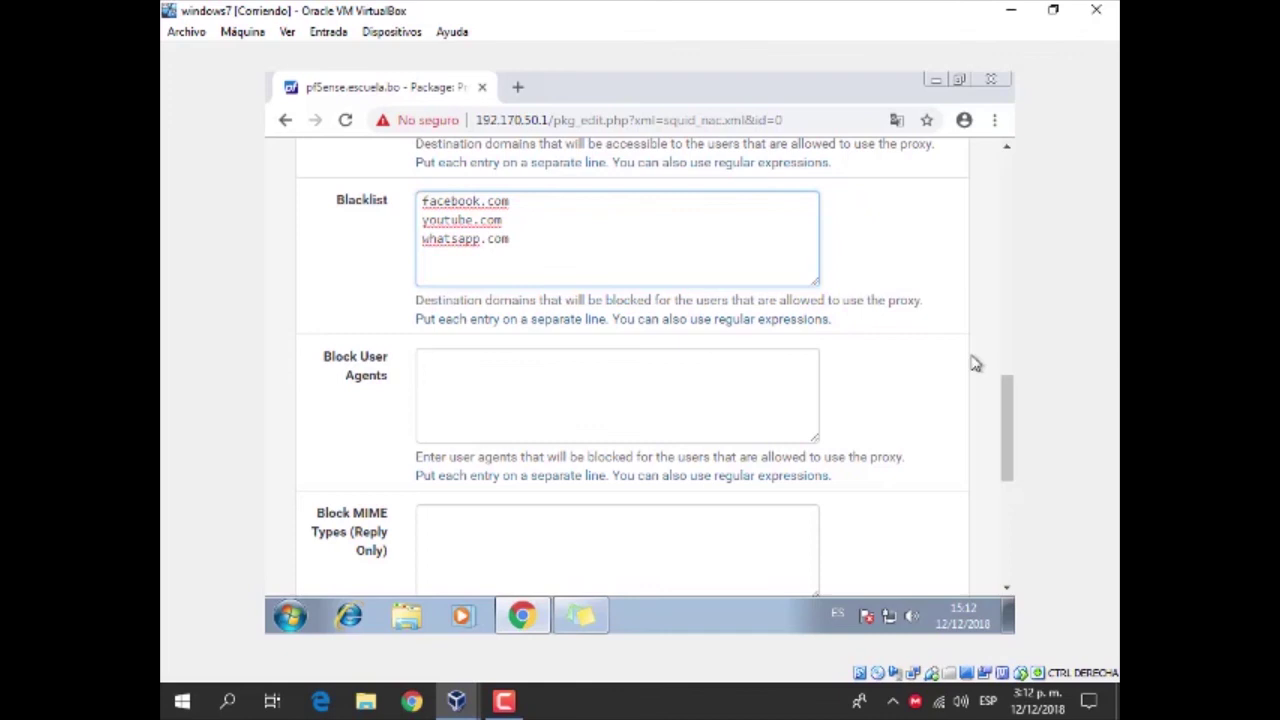
{"action": "left_click_drag", "start_coordinate": [1007, 418], "coordinate": [1008, 530]}
{"action": "left_click", "coordinate": [440, 495]}
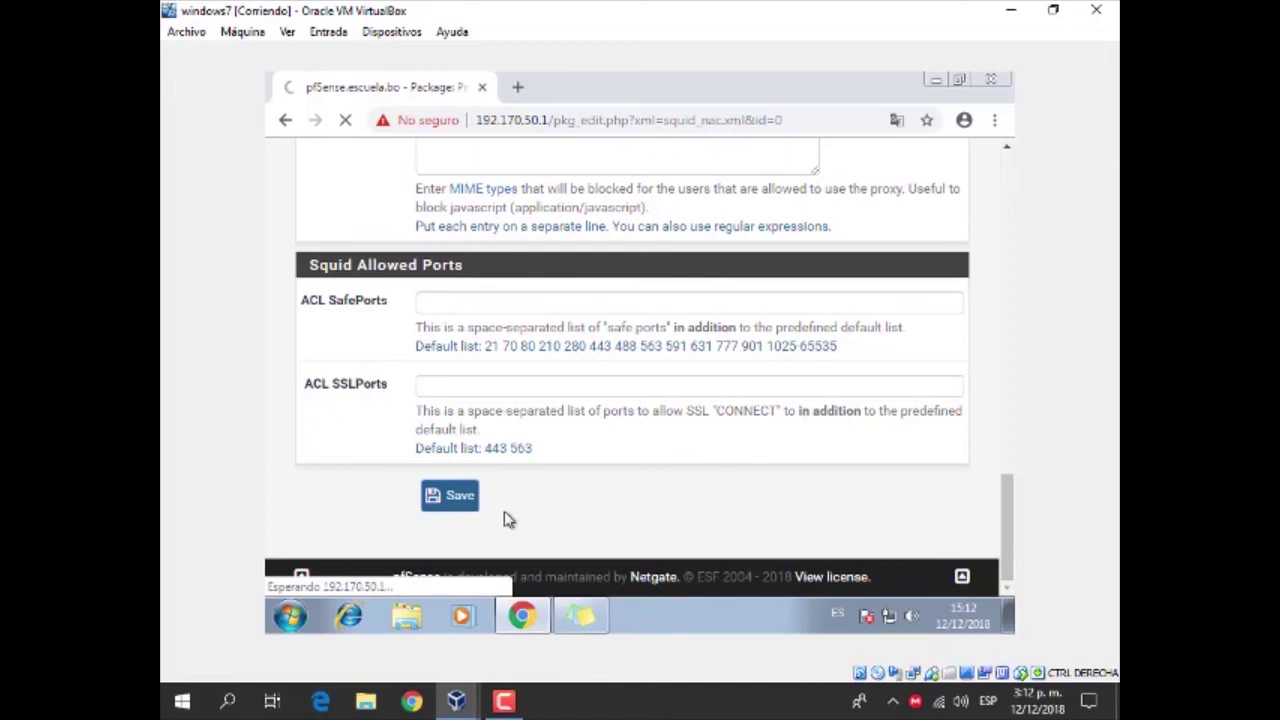
Step: Test the blacklist by loading facebook.com in a new browser tab, and close that tab
{"action": "left_click", "coordinate": [521, 83]}
{"action": "key", "text": "ctrl+shift+Tab"}
{"action": "left_click", "coordinate": [535, 95]}
{"action": "left_click", "coordinate": [434, 88]}
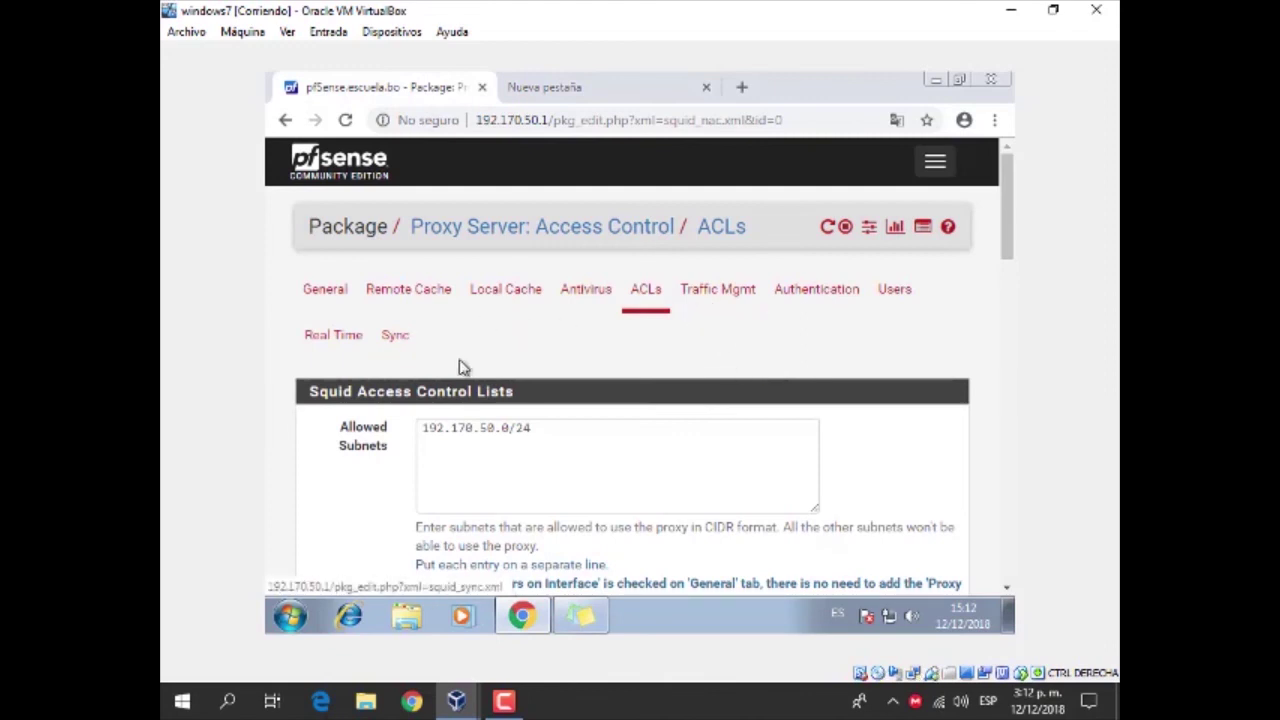
{"action": "left_click", "coordinate": [557, 100]}
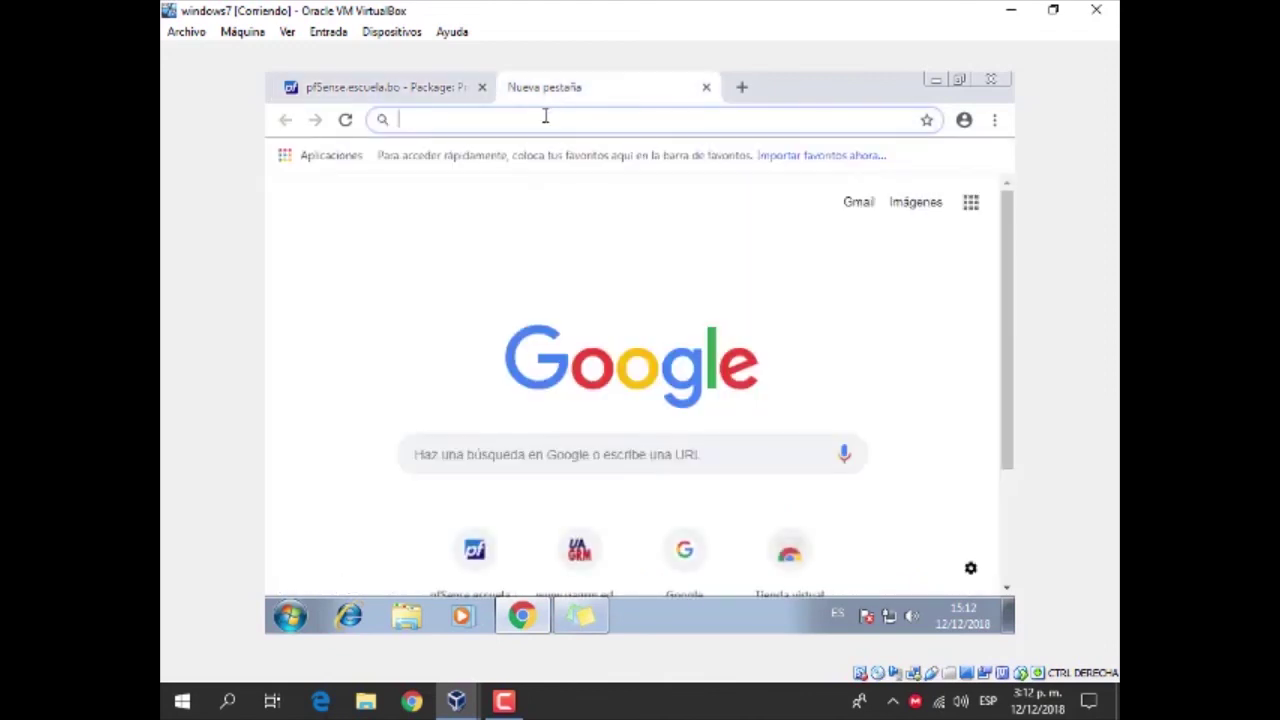
{"action": "type", "text": "f"}
{"action": "key", "text": "Down"}
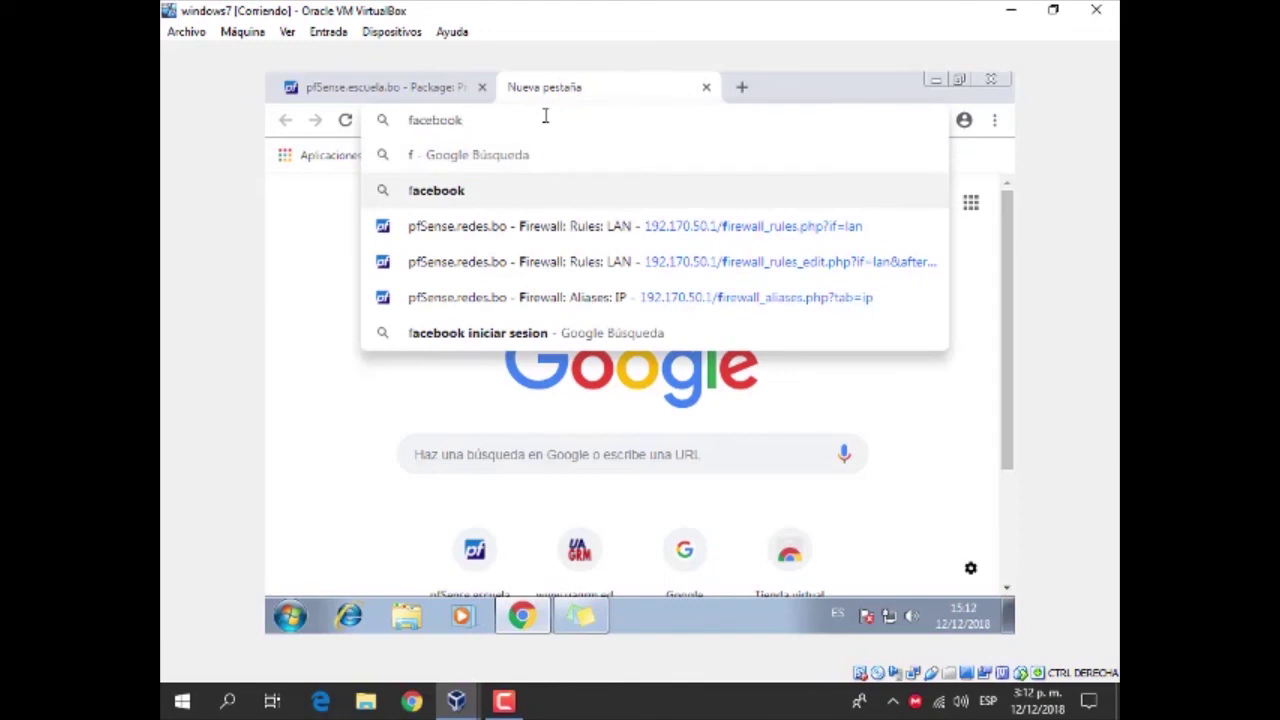
{"action": "type", "text": ".cop"}
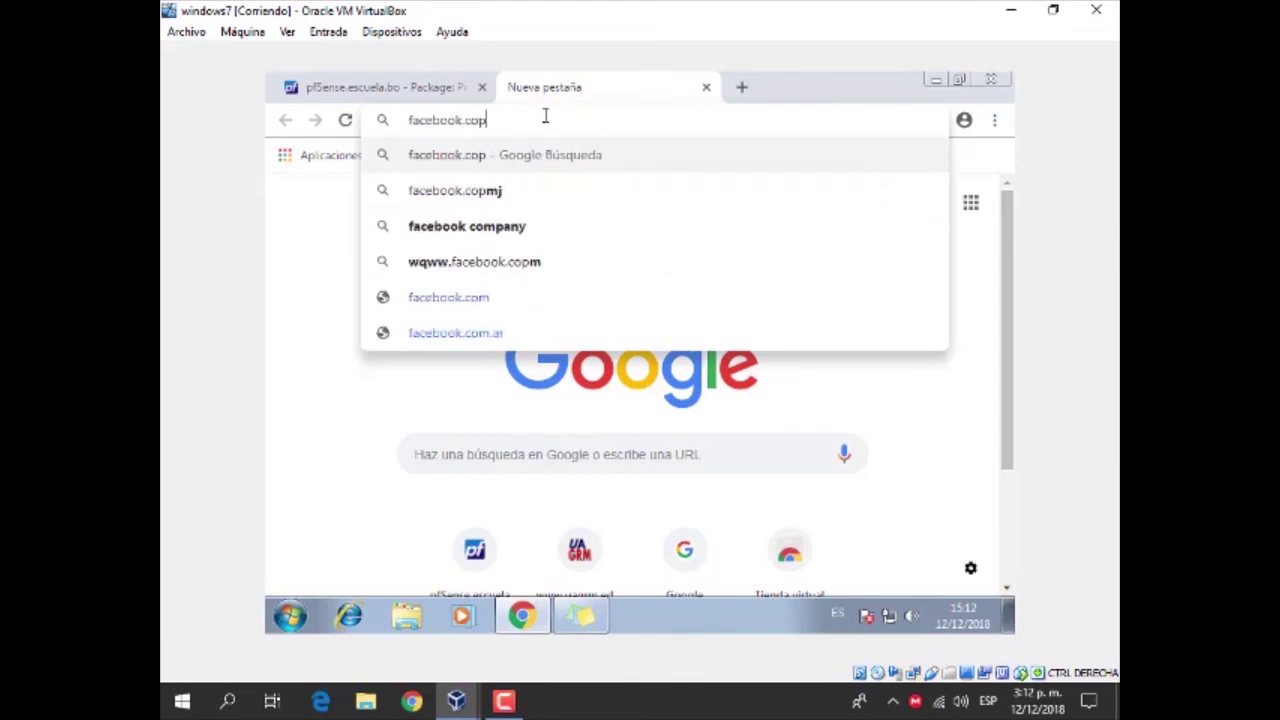
{"action": "key", "text": "BackSpace"}
{"action": "type", "text": "m"}
{"action": "key", "text": "Return"}
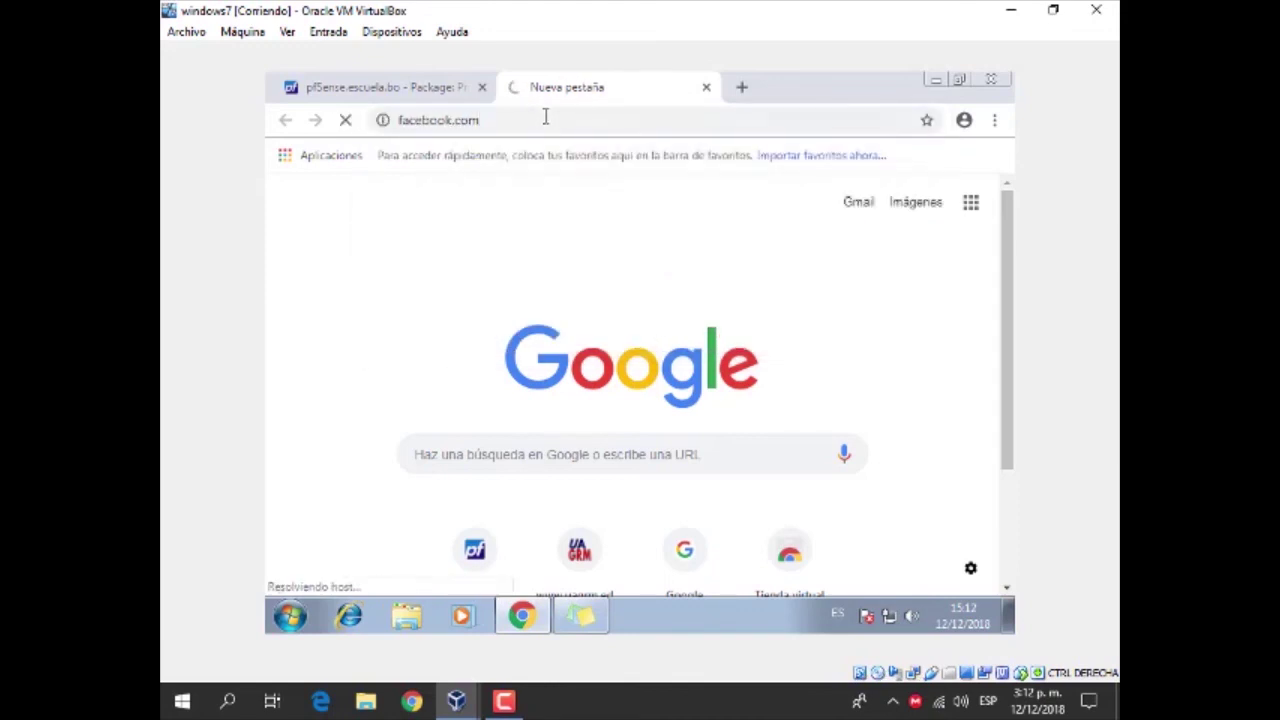
{"action": "left_click", "coordinate": [706, 88]}
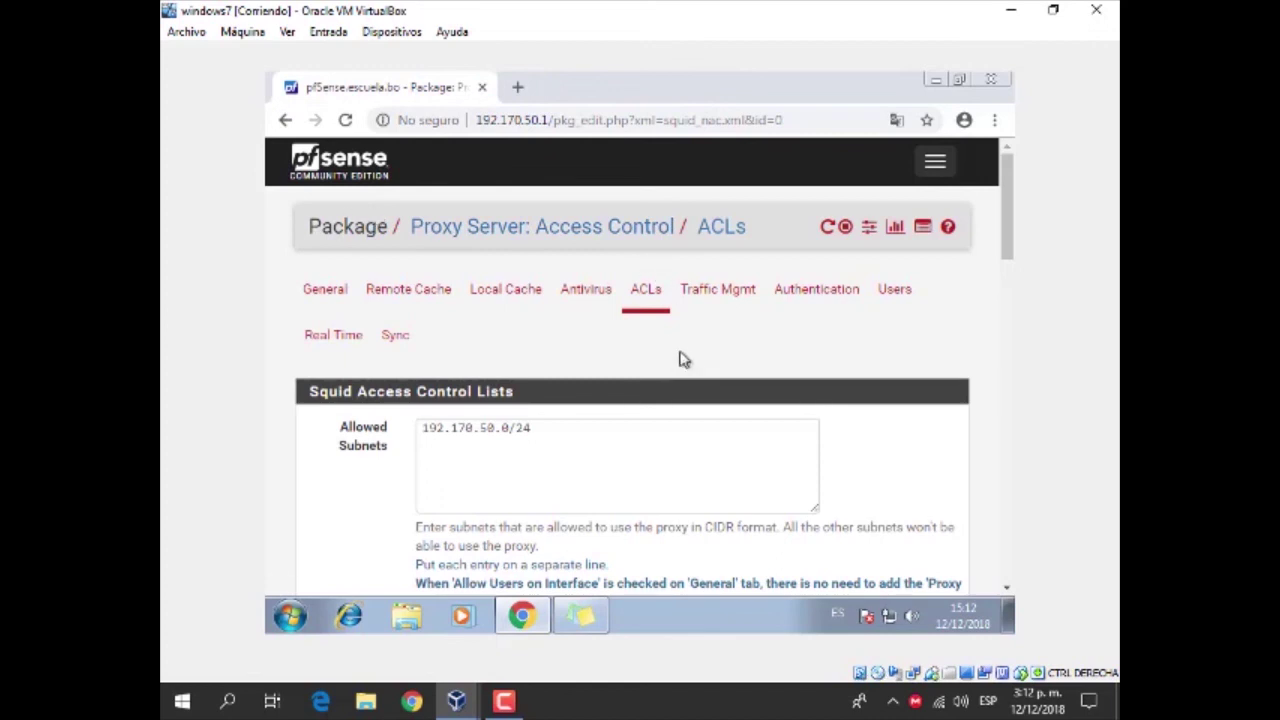
Step: Minimize the browser and open the Windows 7 Internet properties from the Control Panel's network and Internet settings
{"action": "left_click_drag", "start_coordinate": [1007, 200], "coordinate": [1007, 525]}
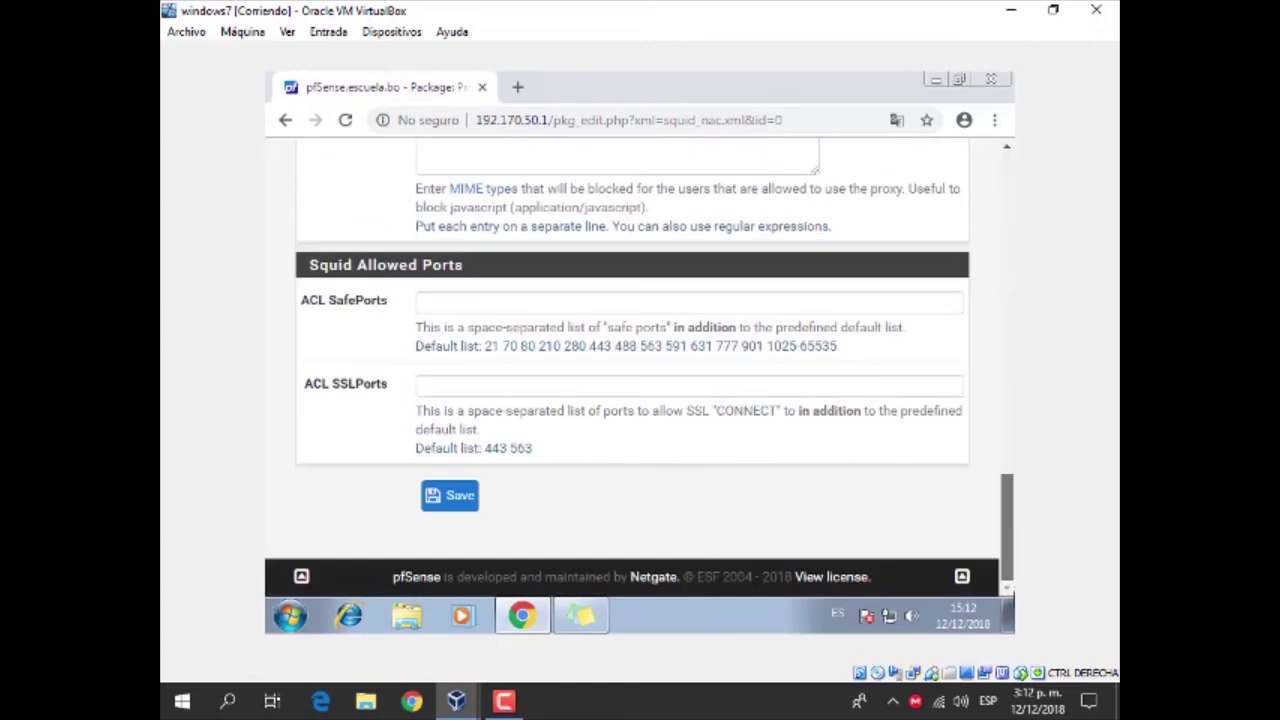
{"action": "left_click", "coordinate": [935, 85]}
{"action": "left_click", "coordinate": [288, 616]}
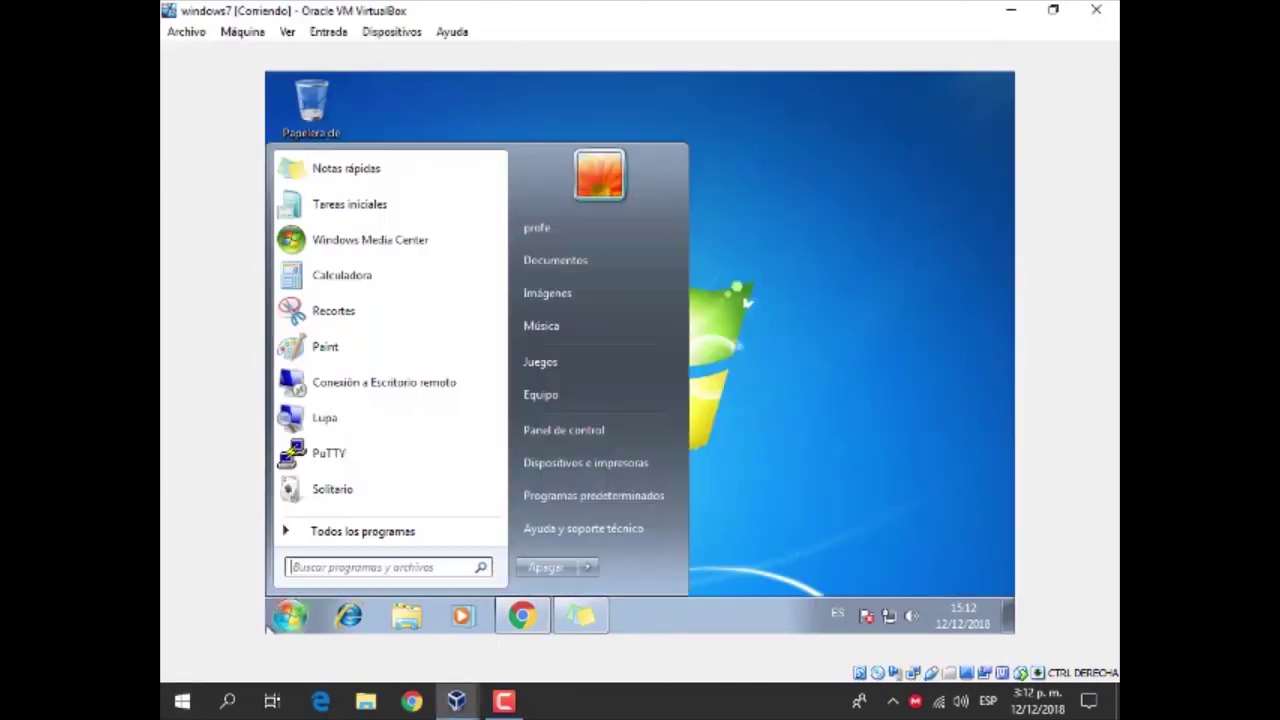
{"action": "left_click", "coordinate": [558, 429]}
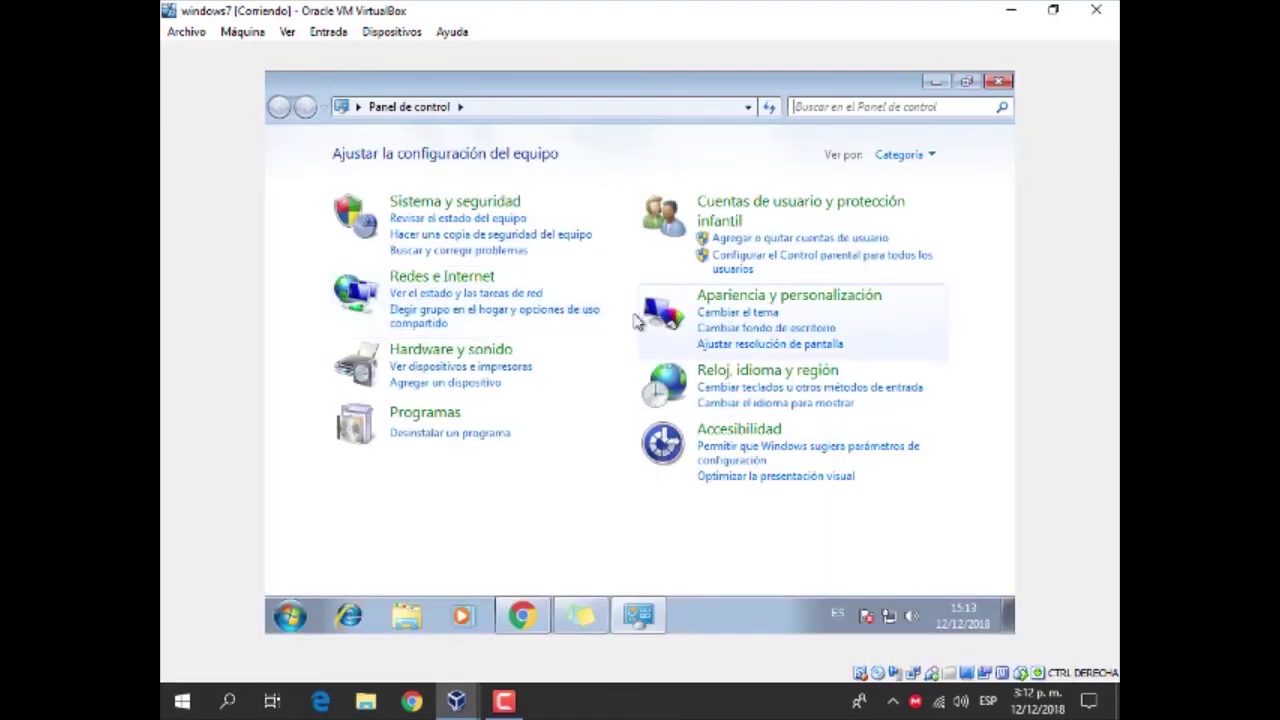
{"action": "left_click", "coordinate": [470, 277]}
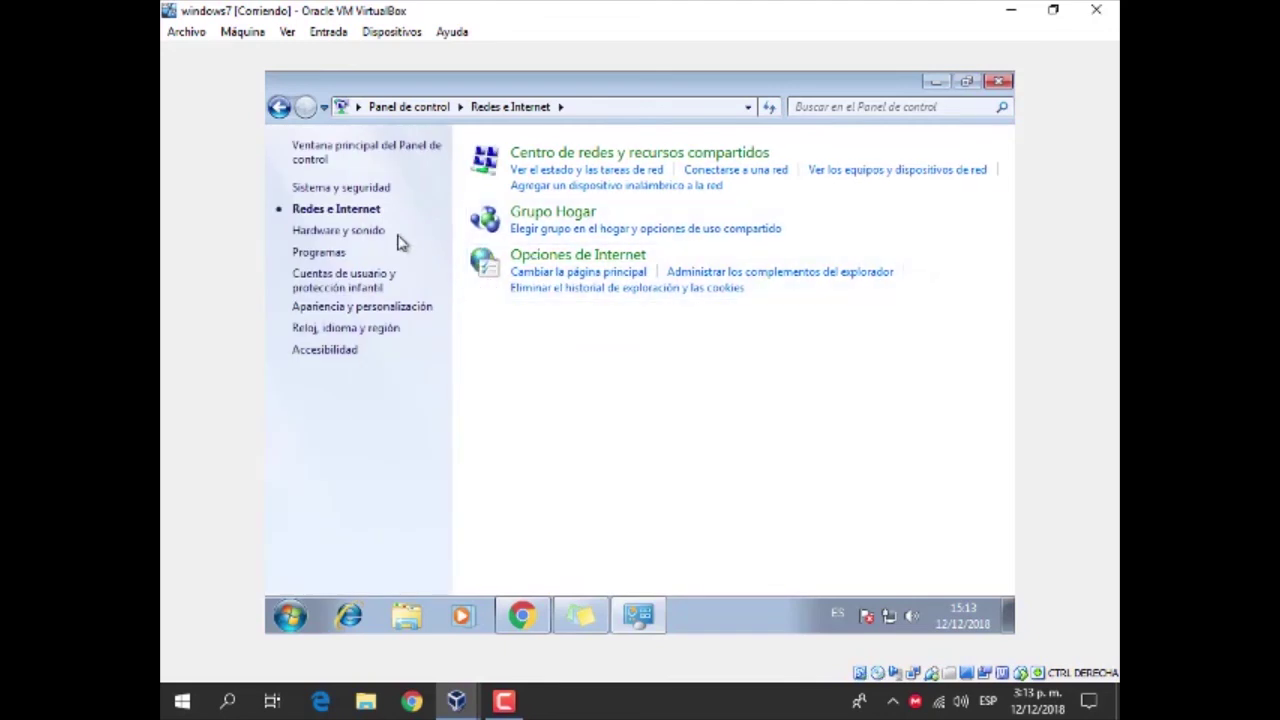
{"action": "left_click", "coordinate": [580, 271]}
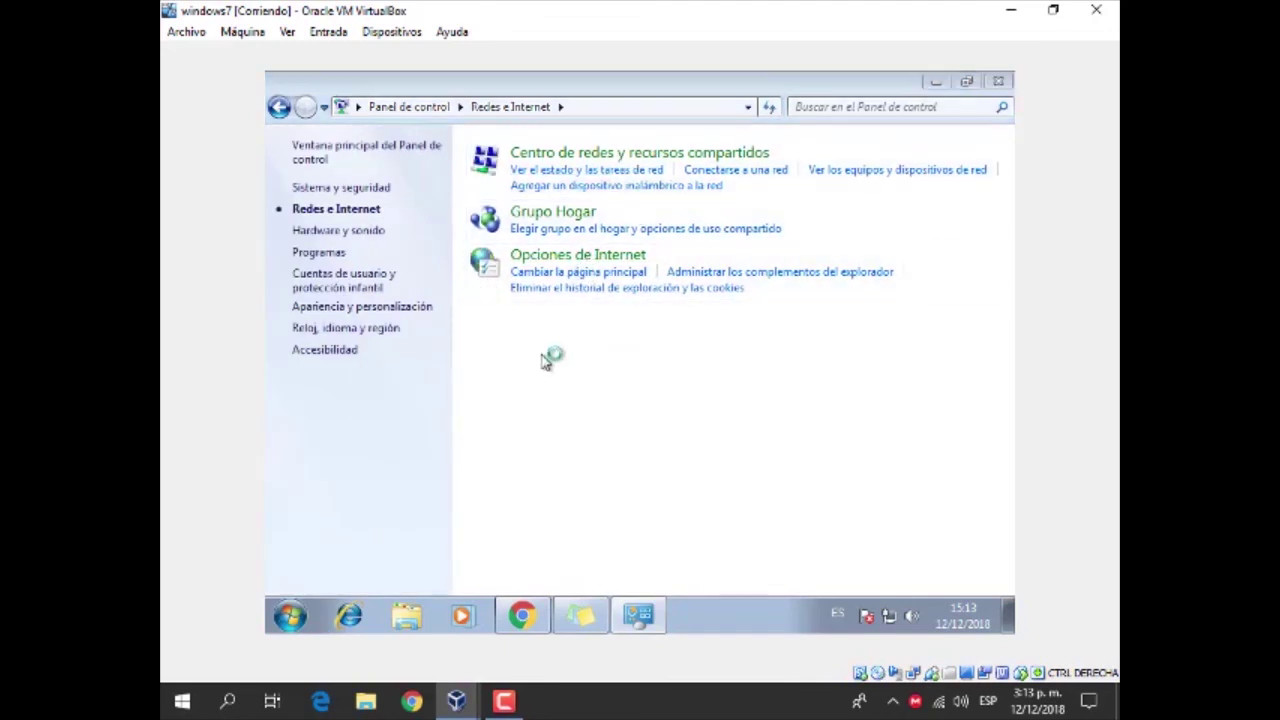
Step: Open the LAN configuration in the Internet connection settings and enable using a proxy server for the LAN
{"action": "left_click", "coordinate": [466, 136]}
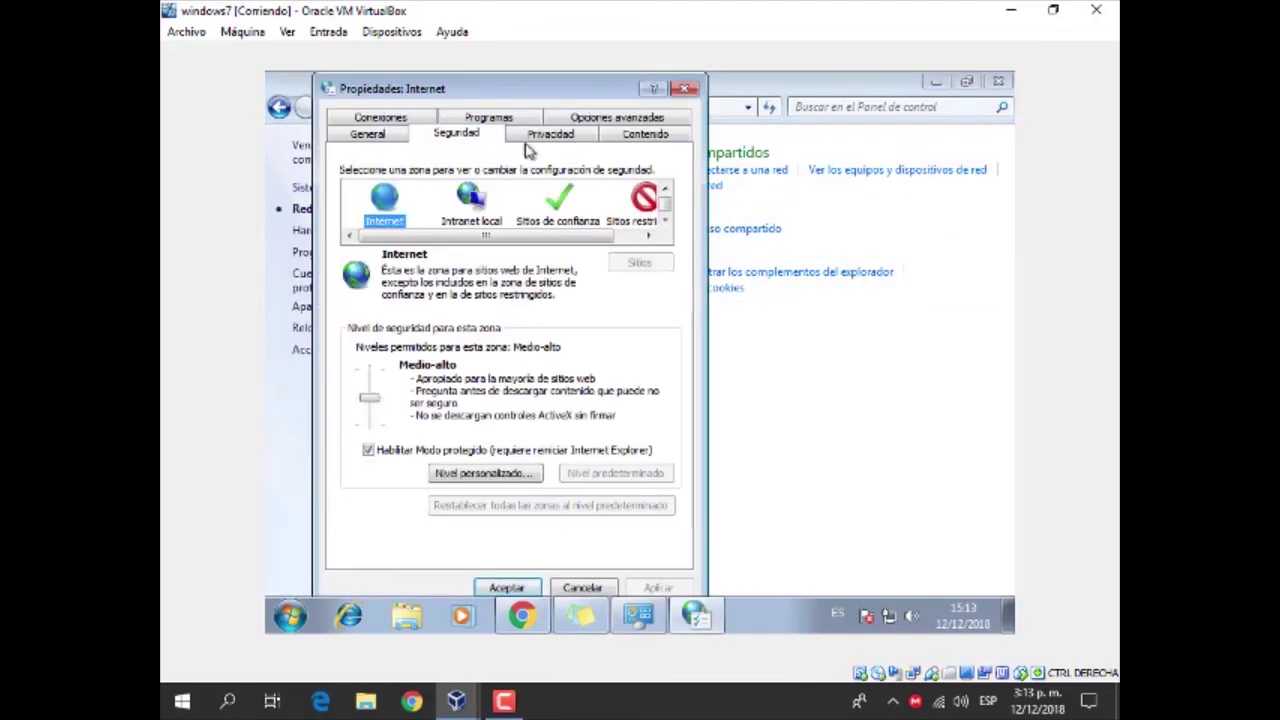
{"action": "left_click", "coordinate": [605, 120]}
{"action": "left_click", "coordinate": [378, 136]}
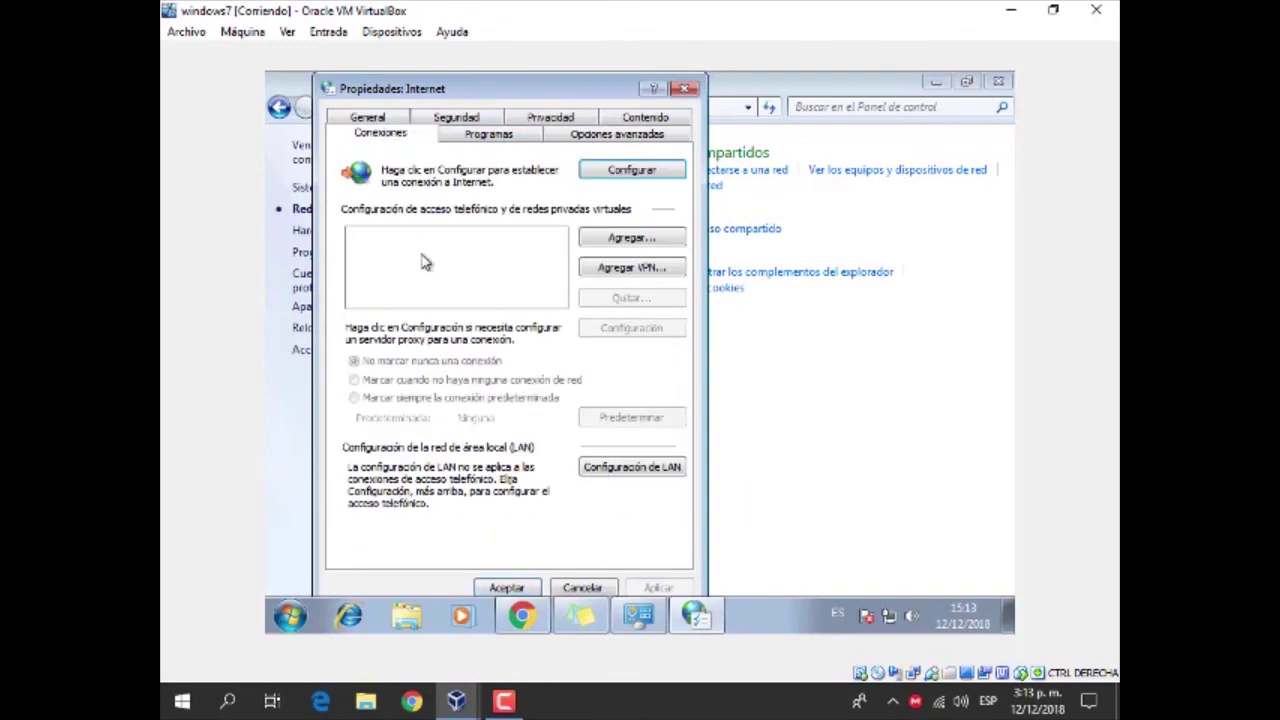
{"action": "left_click", "coordinate": [613, 472]}
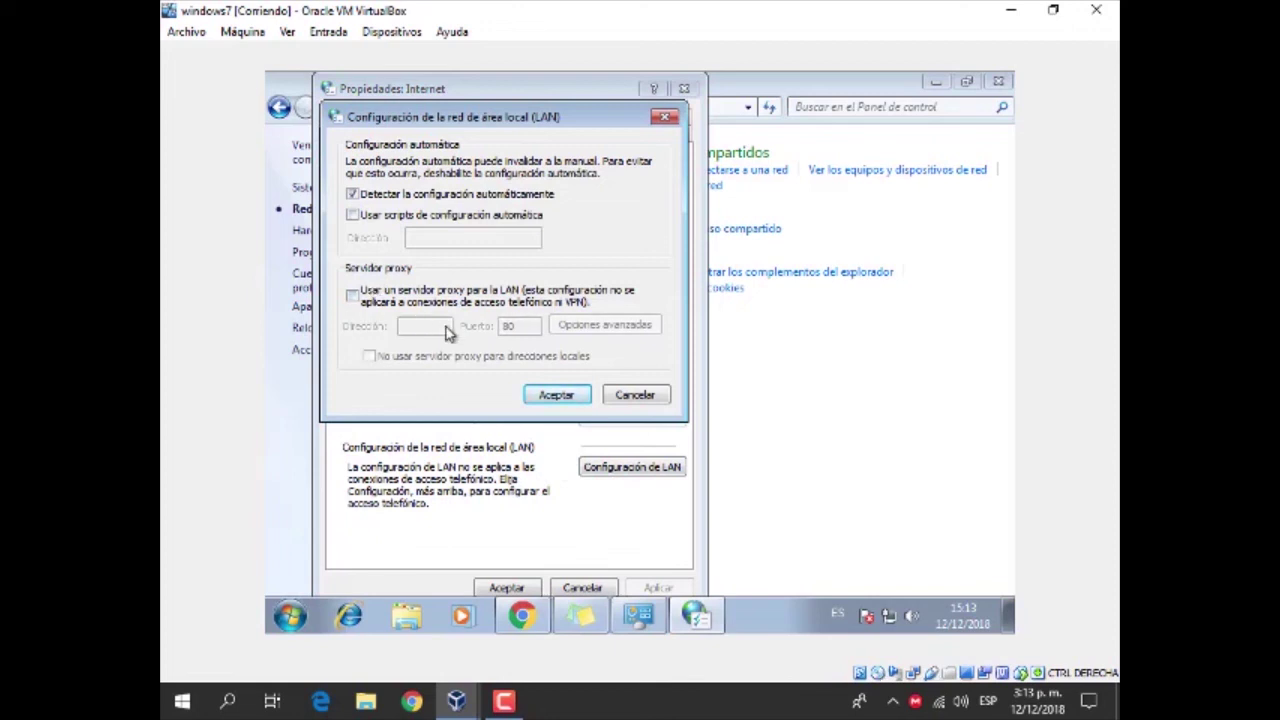
{"action": "left_click", "coordinate": [352, 296]}
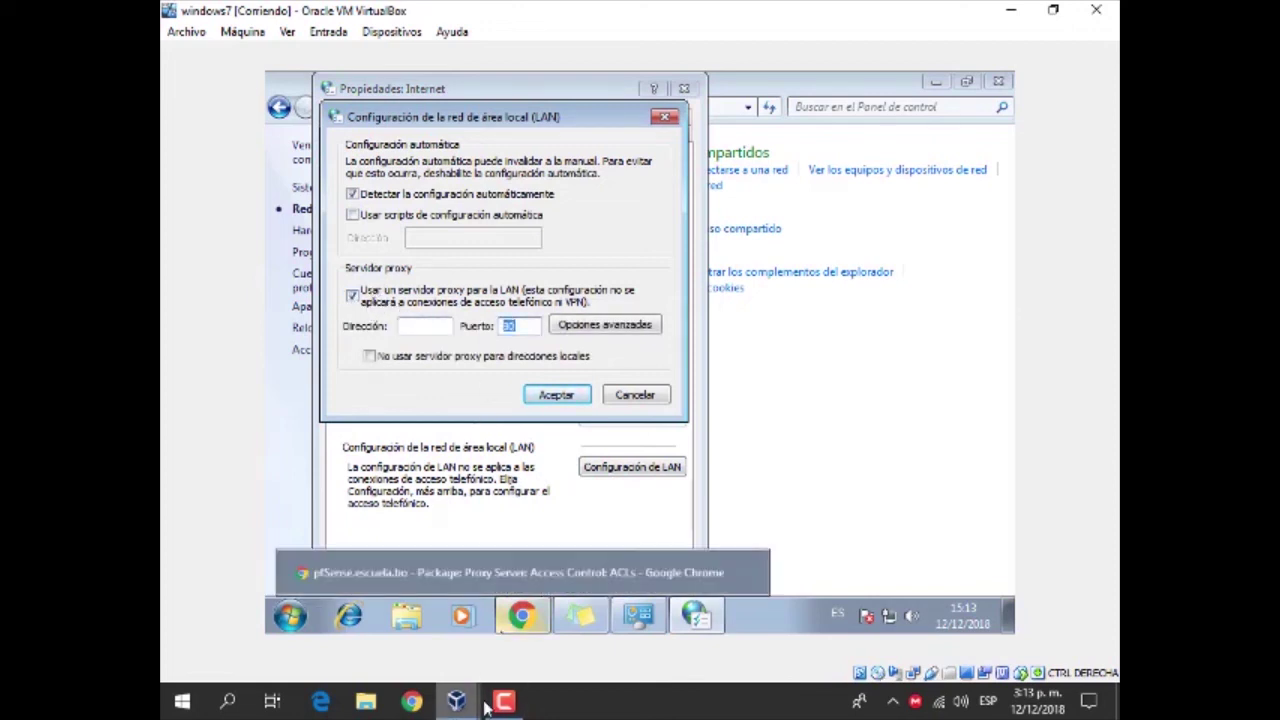
Step: Switch back to the browser and examine the network address in Squid's Allowed Subnets entry
{"action": "left_click", "coordinate": [512, 618]}
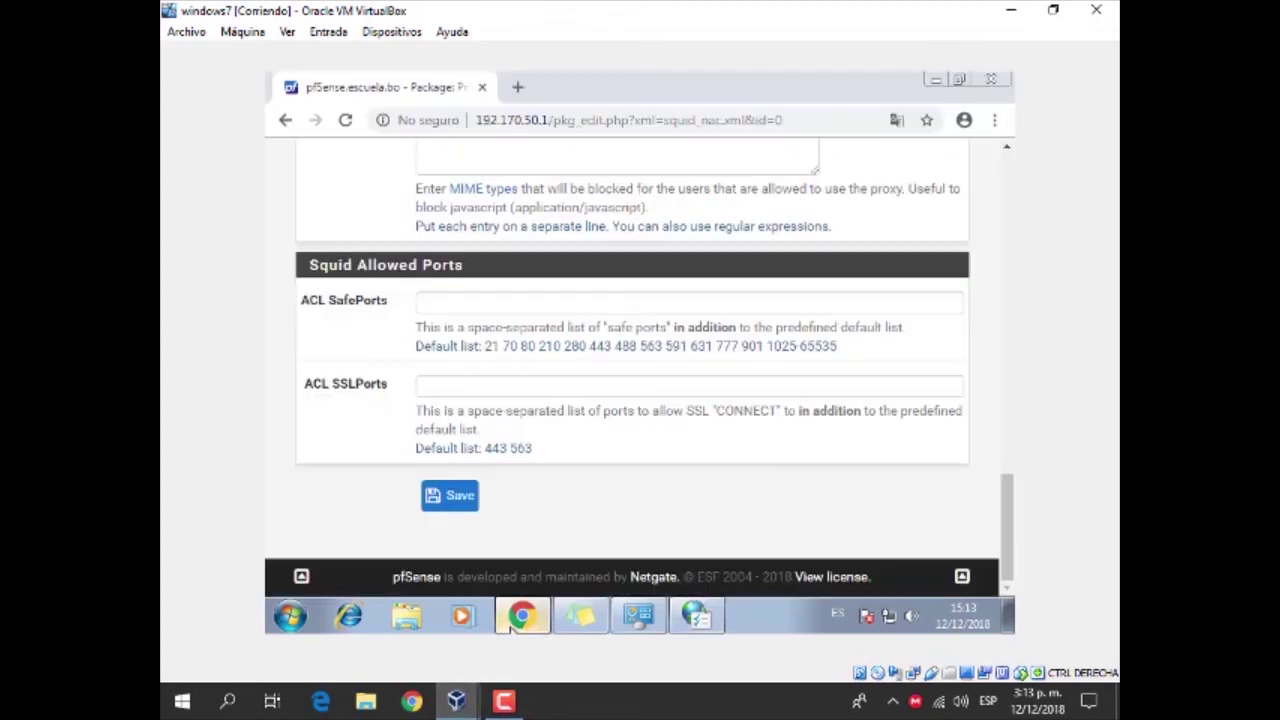
{"action": "scroll", "coordinate": [602, 428], "scroll_direction": "up", "scroll_amount": 15}
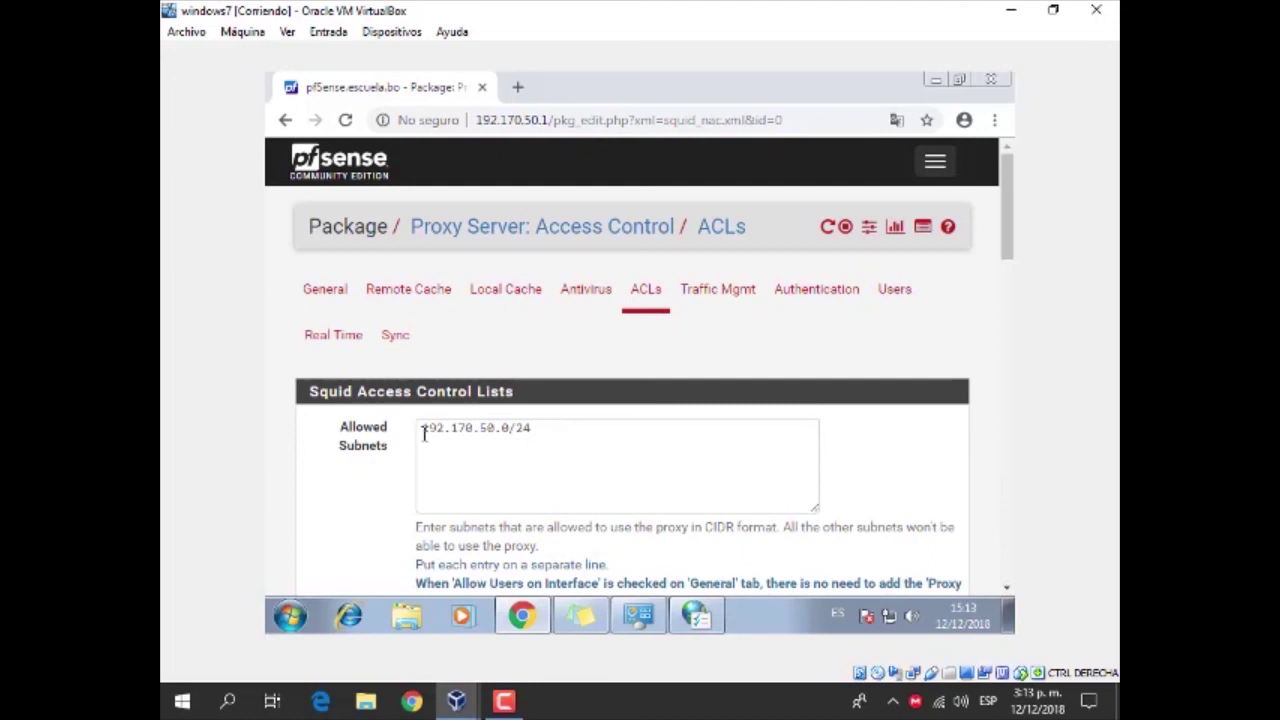
{"action": "left_click_drag", "start_coordinate": [458, 432], "coordinate": [482, 436]}
{"action": "left_click", "coordinate": [463, 436]}
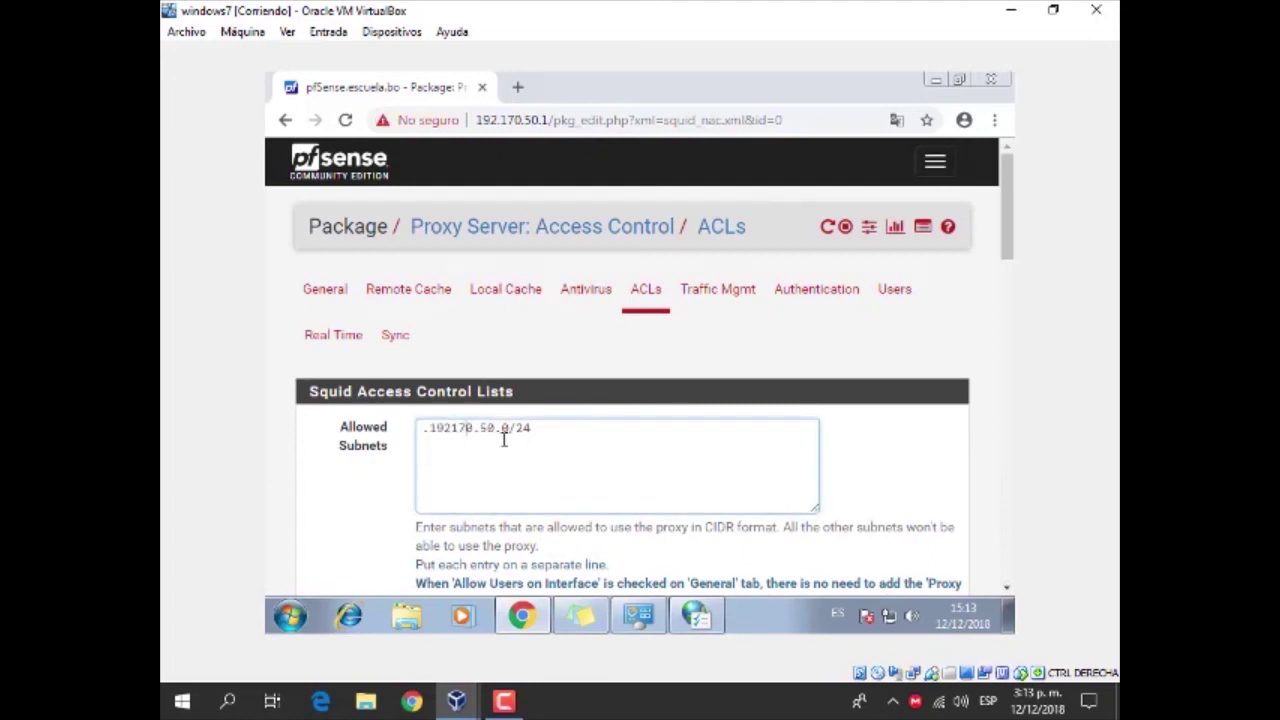
{"action": "scroll", "coordinate": [504, 440], "scroll_direction": "down", "scroll_amount": 3}
{"action": "scroll", "coordinate": [504, 440], "scroll_direction": "up", "scroll_amount": 3}
Step: Open Squid's general settings, look up the proxy port and select OPT1 in the proxy interface list without saving
{"action": "left_click", "coordinate": [308, 300]}
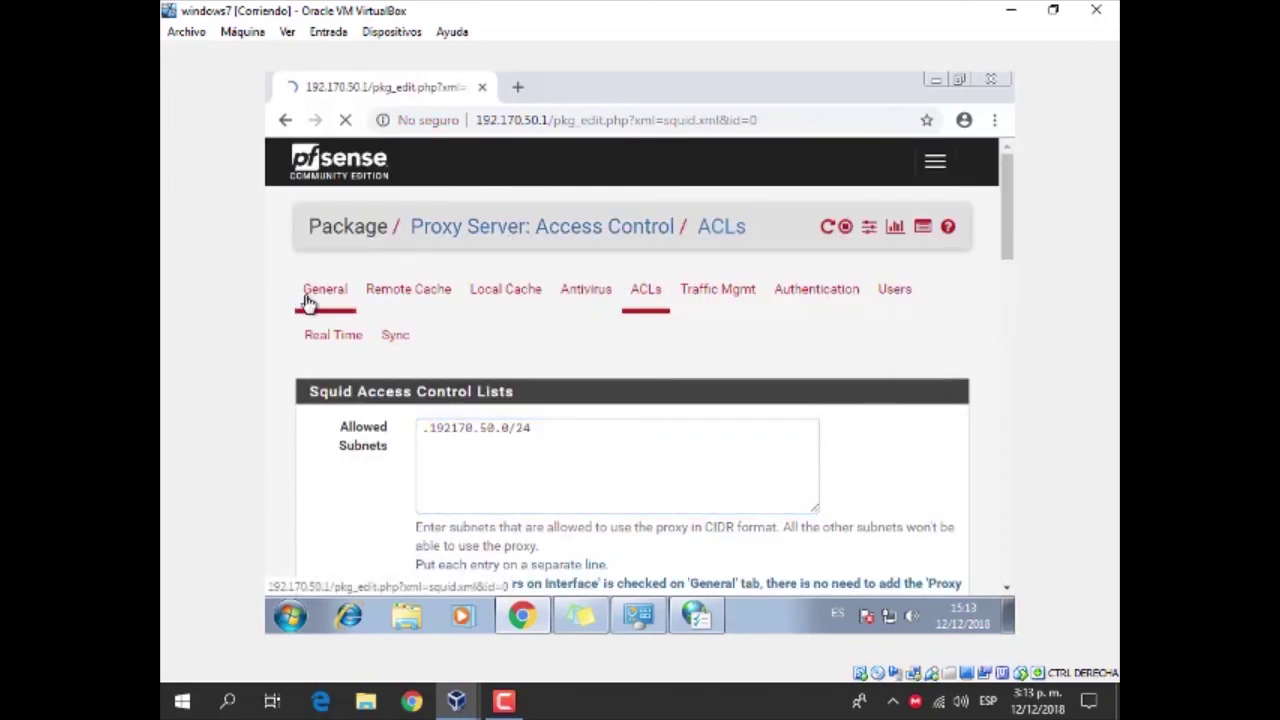
{"action": "scroll", "coordinate": [420, 365], "scroll_direction": "down", "scroll_amount": 6}
{"action": "scroll", "coordinate": [486, 420], "scroll_direction": "down", "scroll_amount": 3}
{"action": "scroll", "coordinate": [490, 440], "scroll_direction": "up", "scroll_amount": 15}
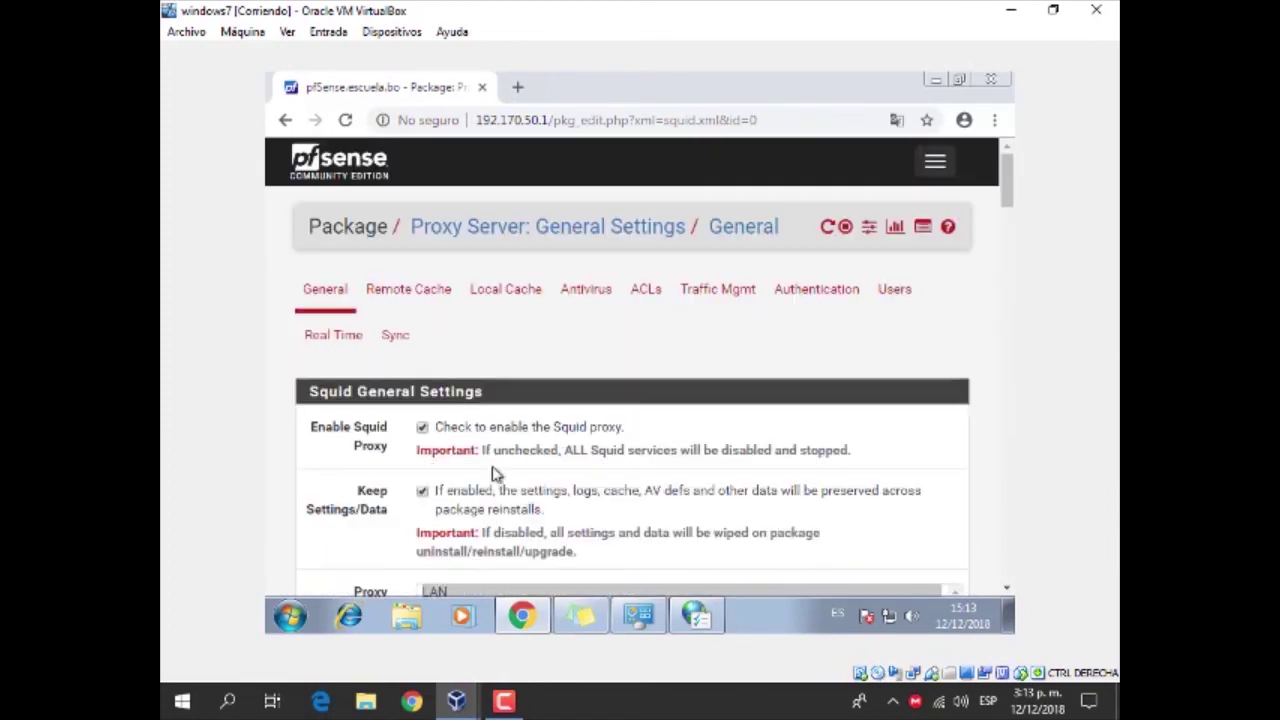
{"action": "scroll", "coordinate": [490, 490], "scroll_direction": "down", "scroll_amount": 2}
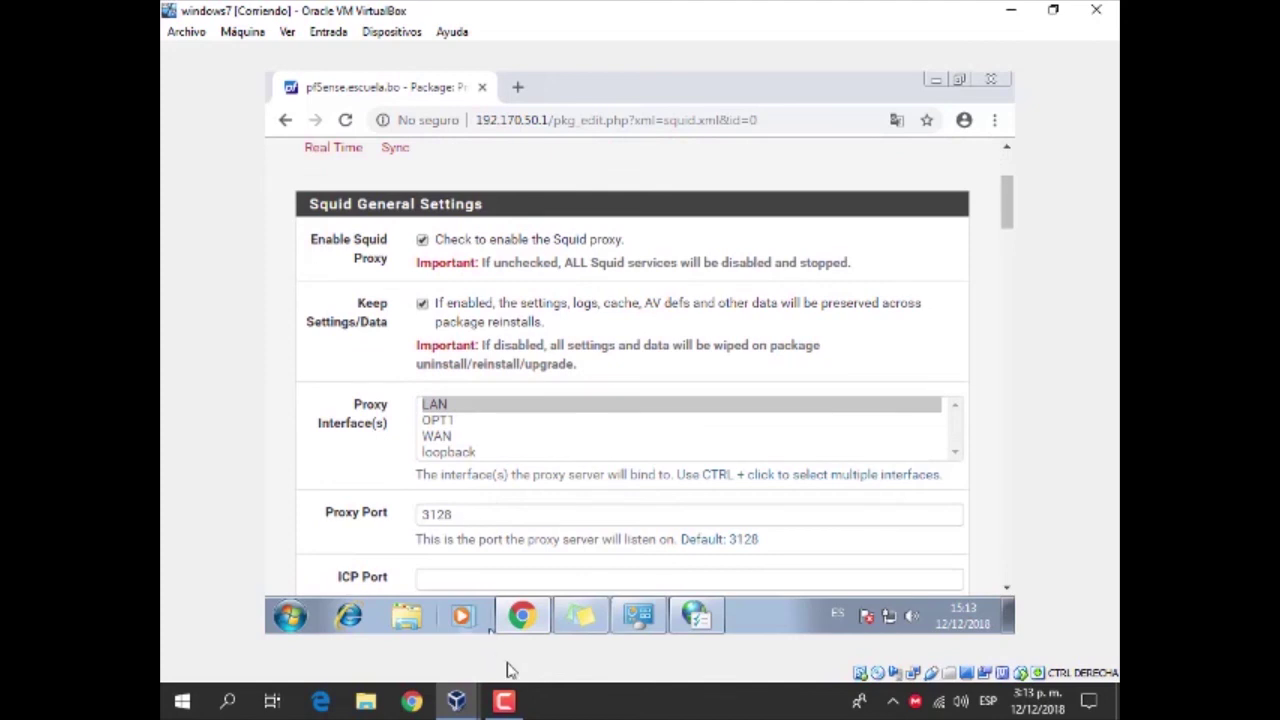
{"action": "mouse_move", "coordinate": [456, 700]}
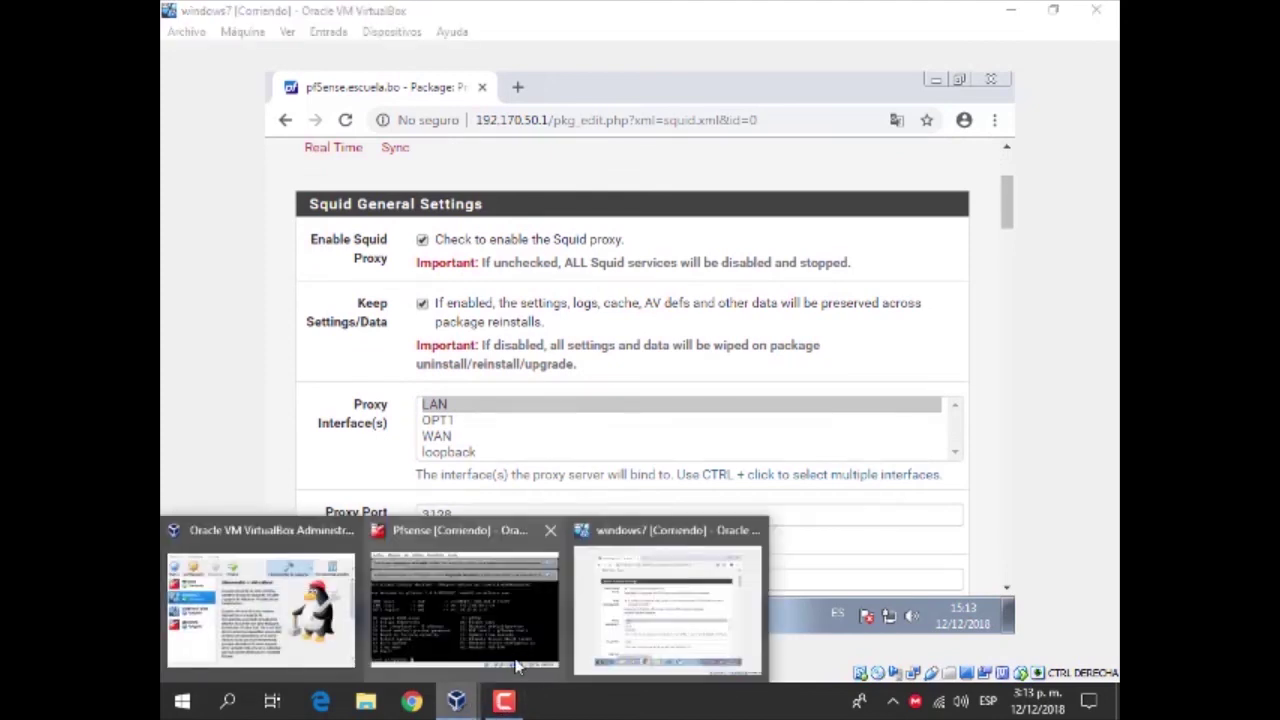
{"action": "left_click", "coordinate": [437, 420]}
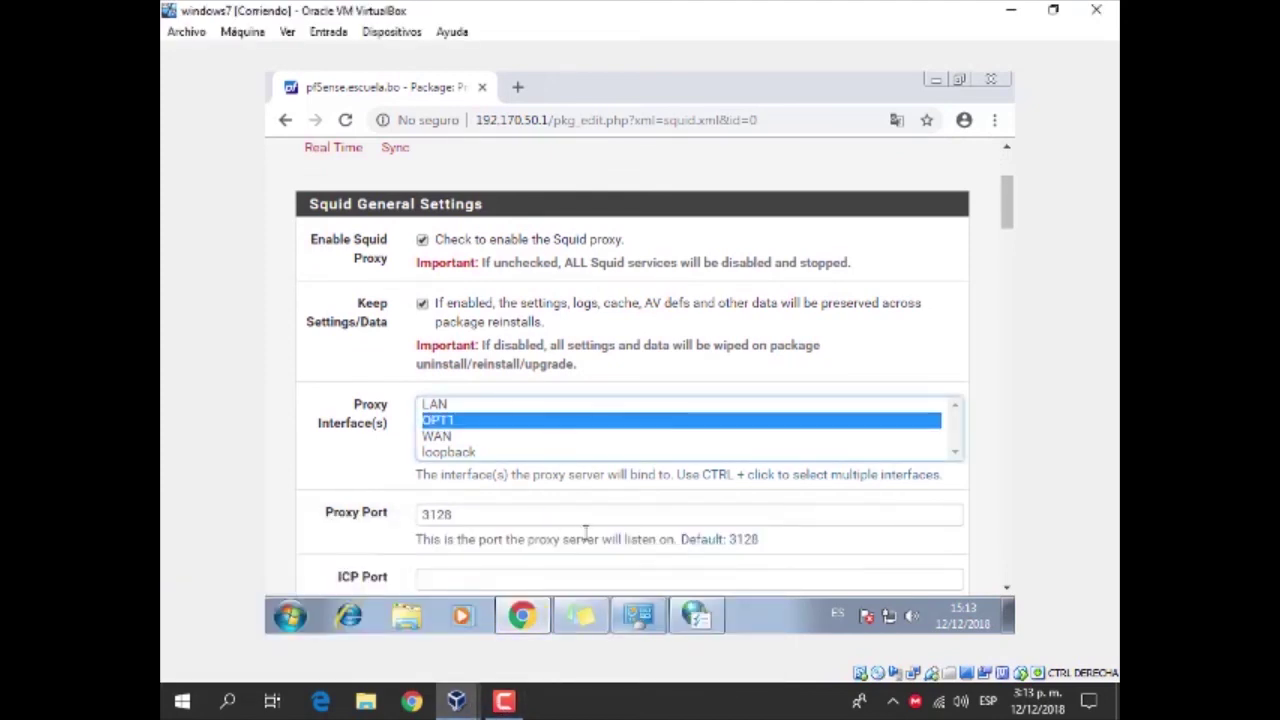
Step: Set the LAN proxy server to the pfSense address 192.170.50.1 with port 3128 and accept the Internet properties
{"action": "left_click", "coordinate": [696, 615]}
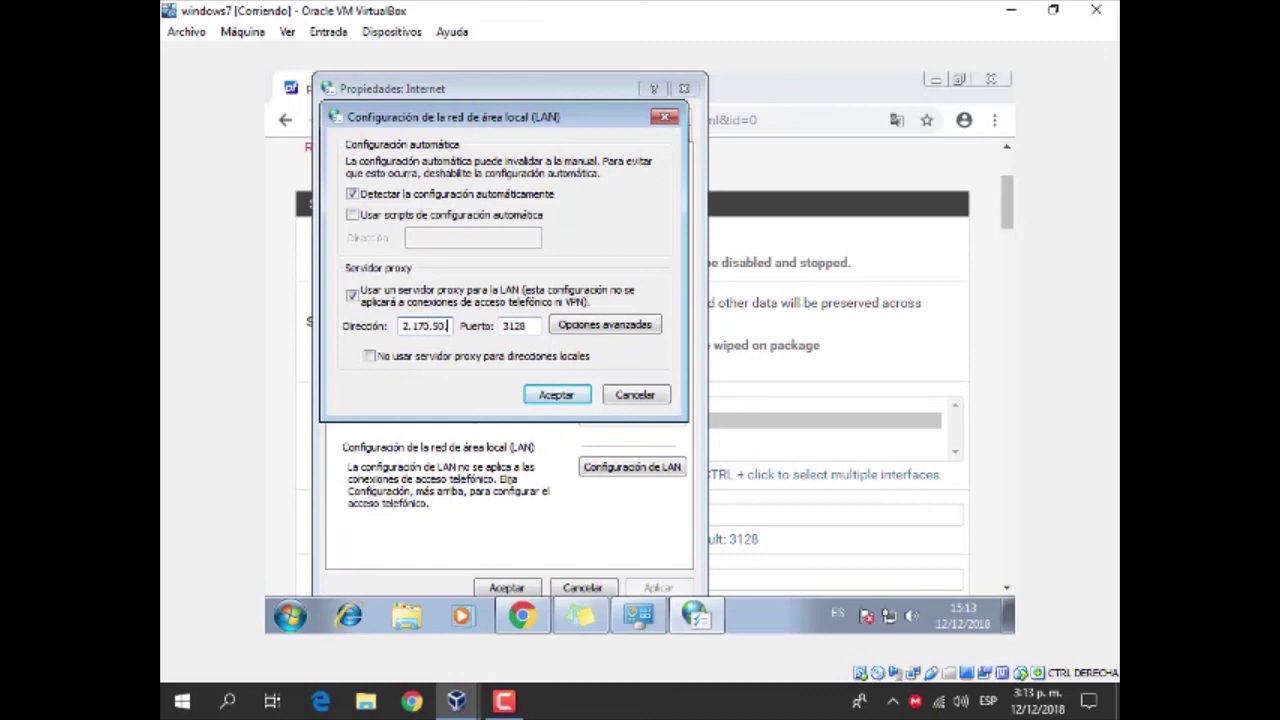
{"action": "left_click", "coordinate": [577, 396]}
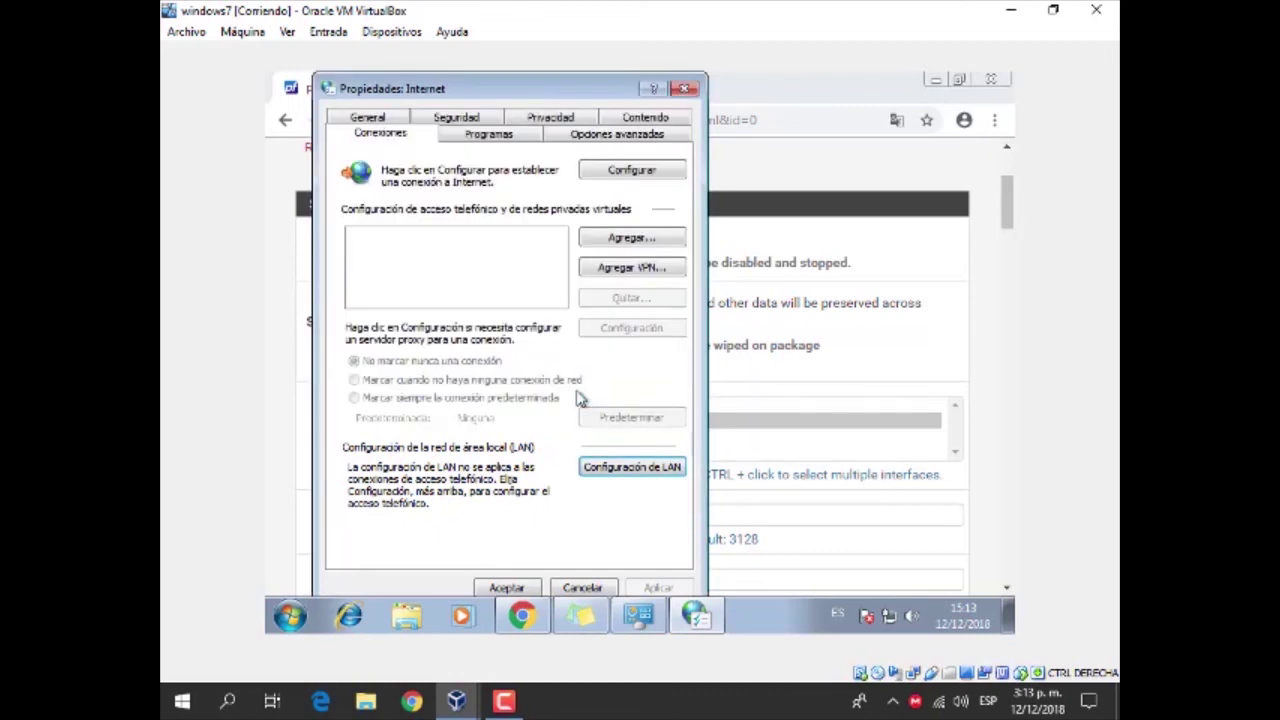
{"action": "left_click", "coordinate": [513, 590]}
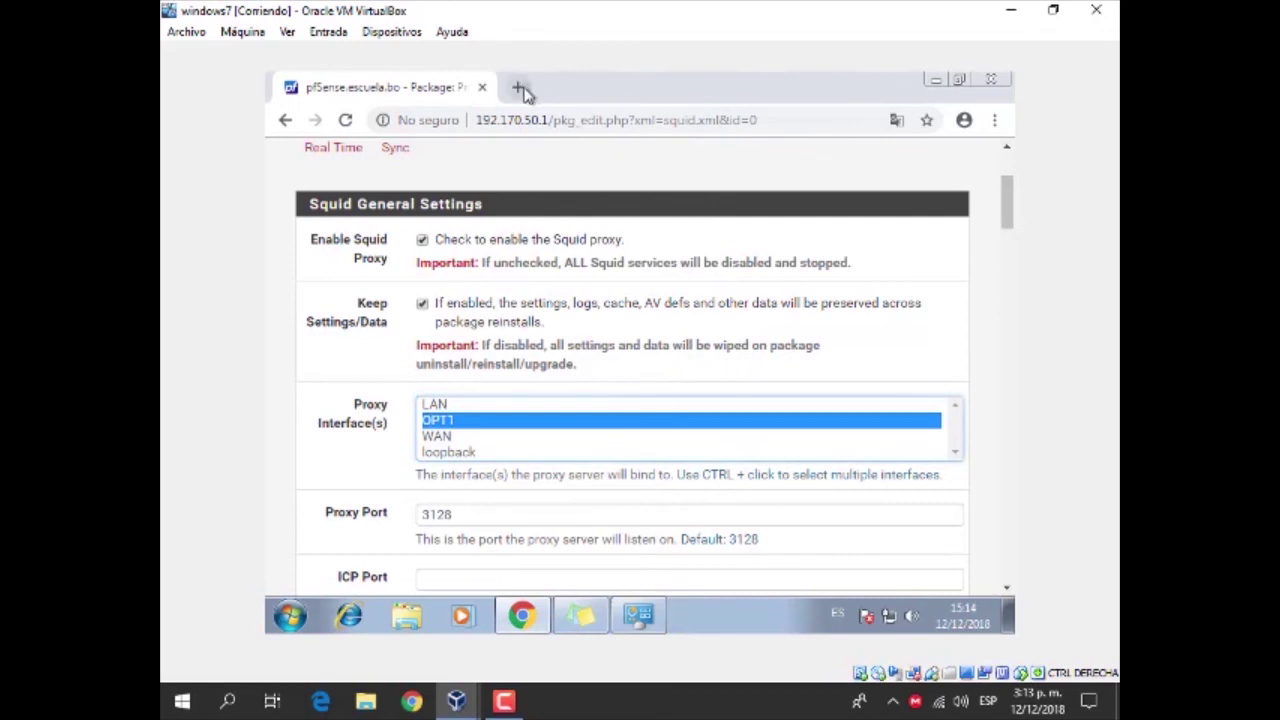
Step: Load facebook.com in a new browser tab to test the blacklist through the configured proxy
{"action": "left_click", "coordinate": [519, 88]}
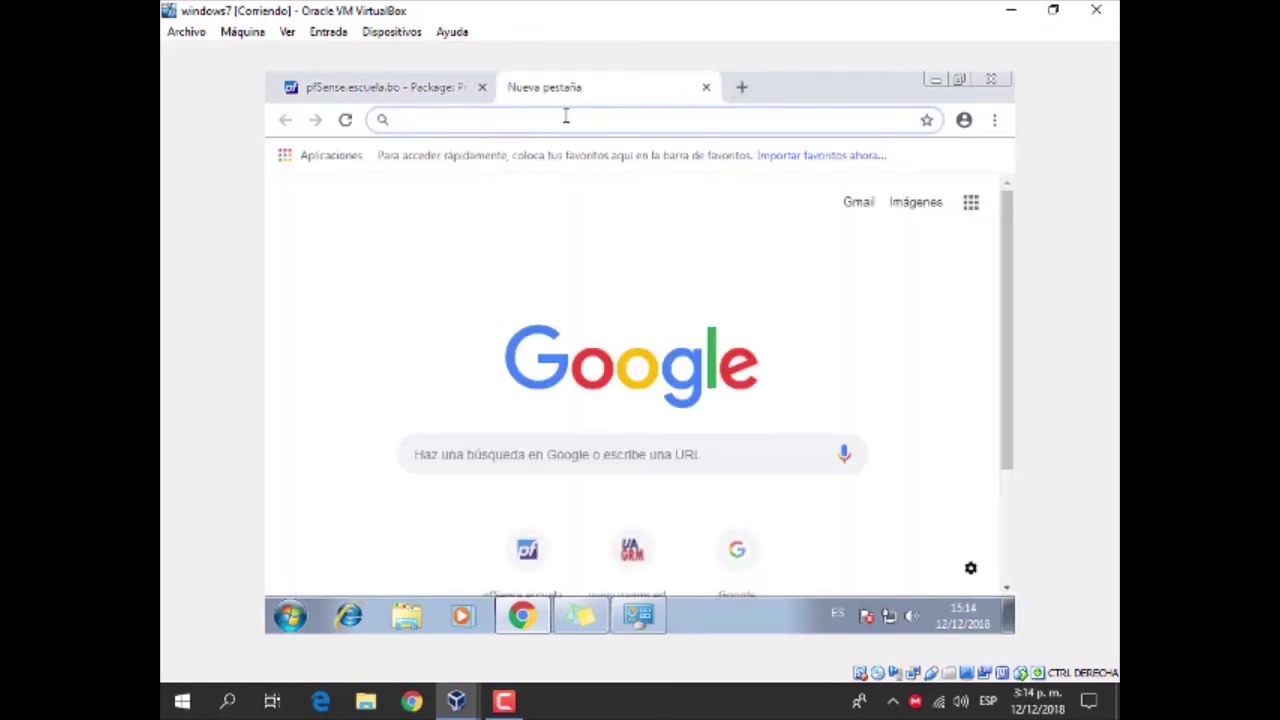
{"action": "type", "text": "facebook.com"}
{"action": "key", "text": "Return"}
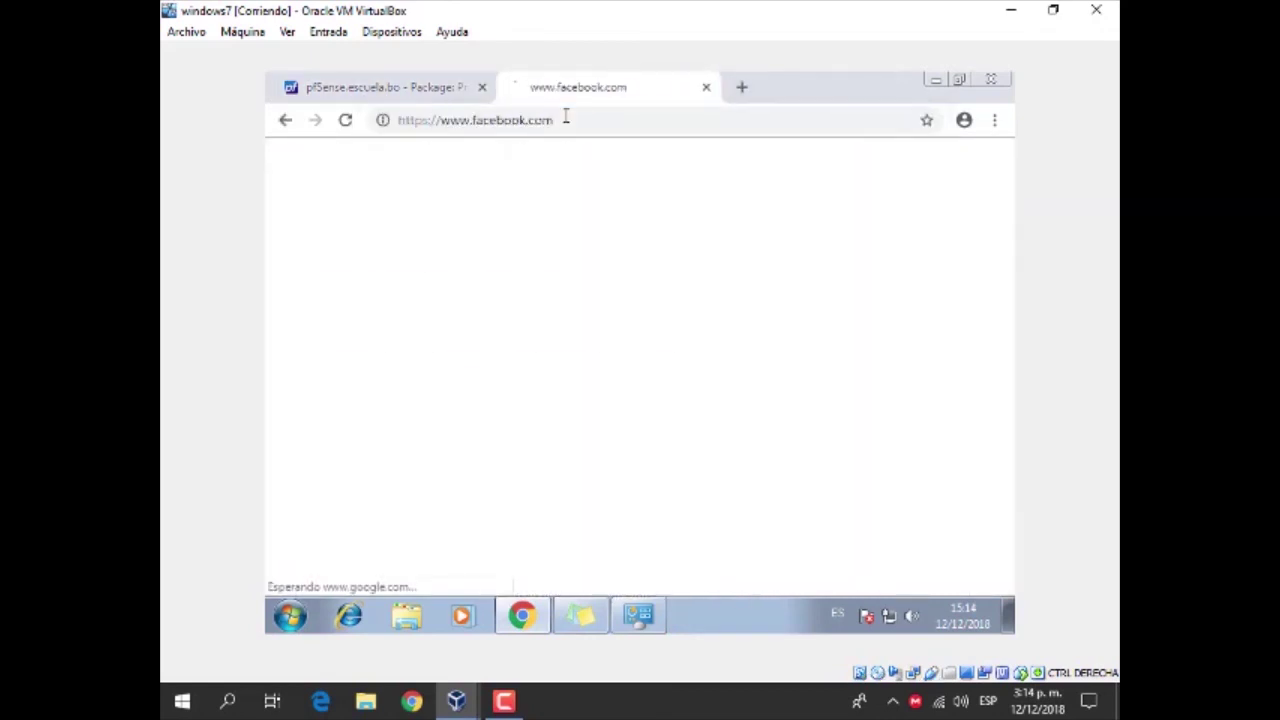
Step: Load google.com in a new browser tab to test a non-blacklisted site through the proxy, and check the Facebook tab
{"action": "left_click", "coordinate": [741, 87]}
{"action": "type", "text": "google.com"}
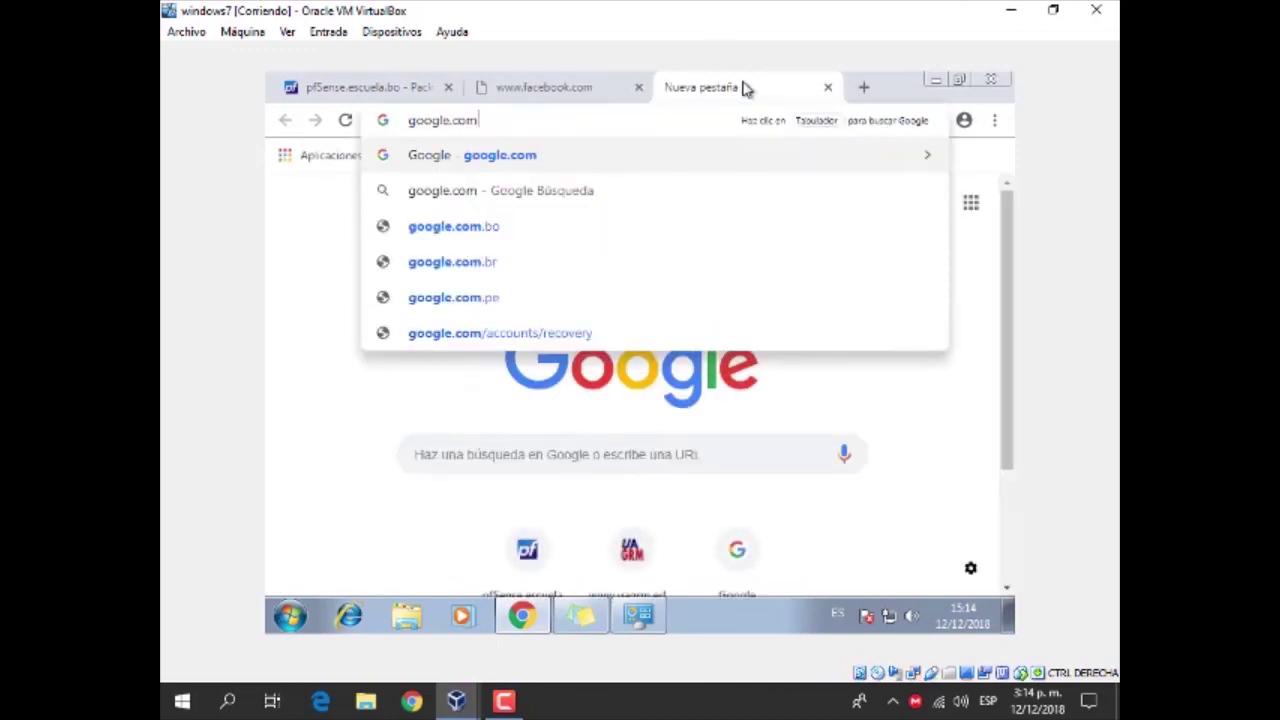
{"action": "key", "text": "Return"}
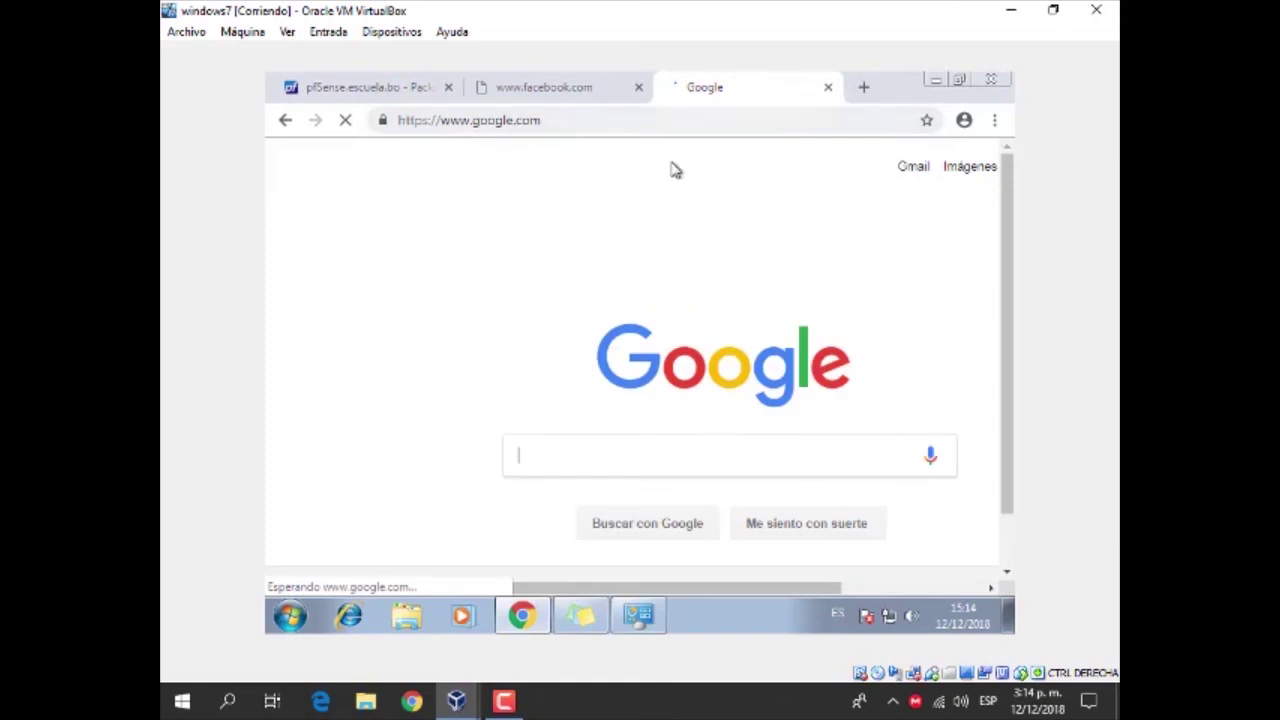
{"action": "left_click", "coordinate": [565, 94]}
Step: Search for youtube.comn in another new tab and open the YouTube result to test access through the proxy
{"action": "left_click", "coordinate": [864, 88]}
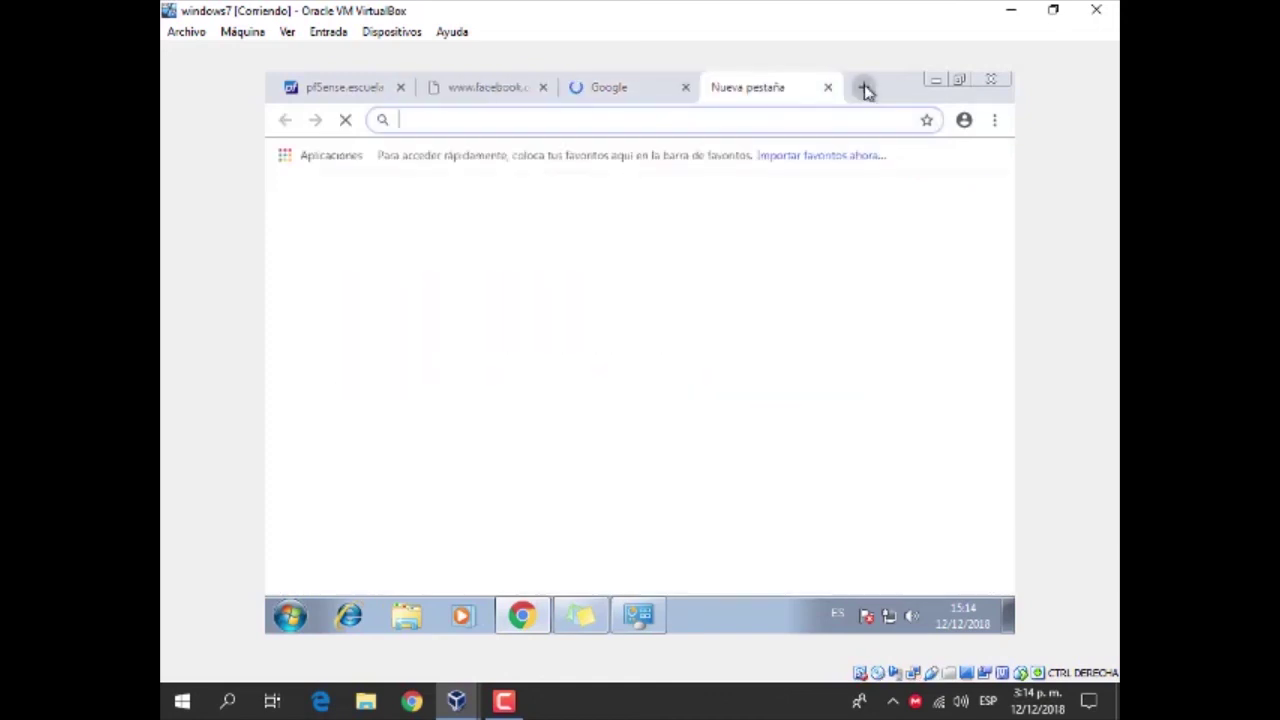
{"action": "type", "text": "y"}
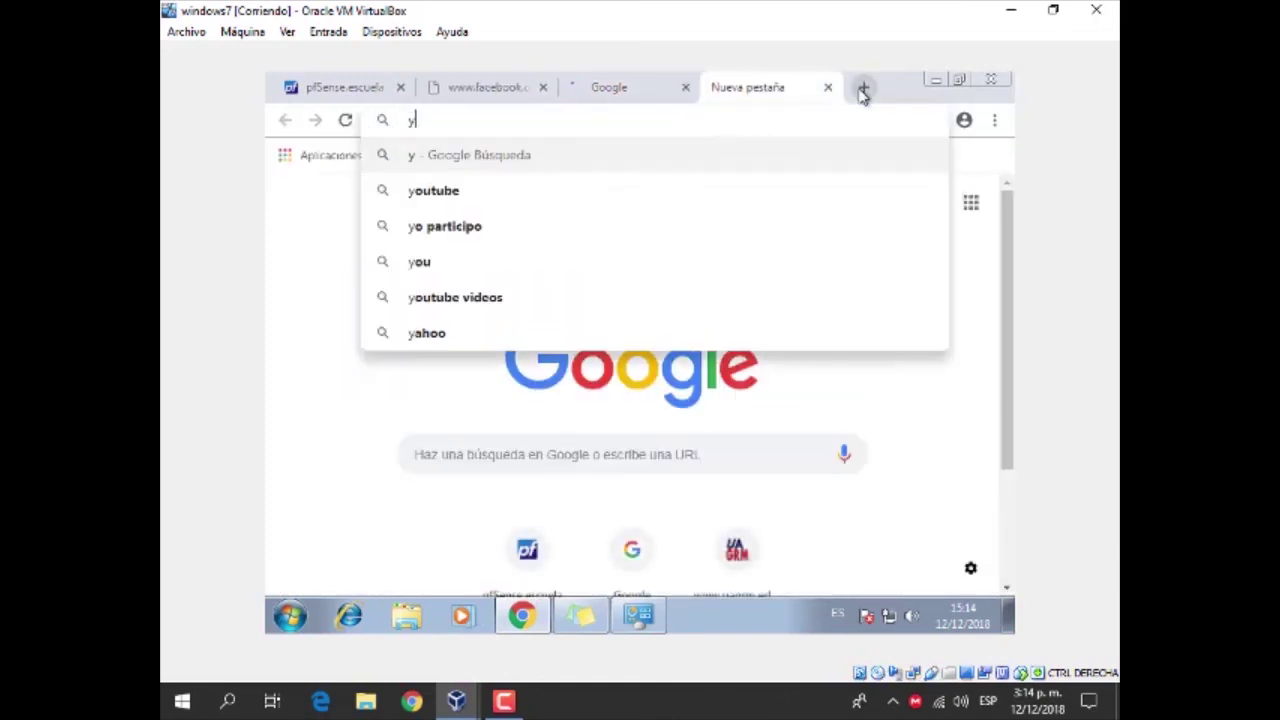
{"action": "type", "text": "outub"}
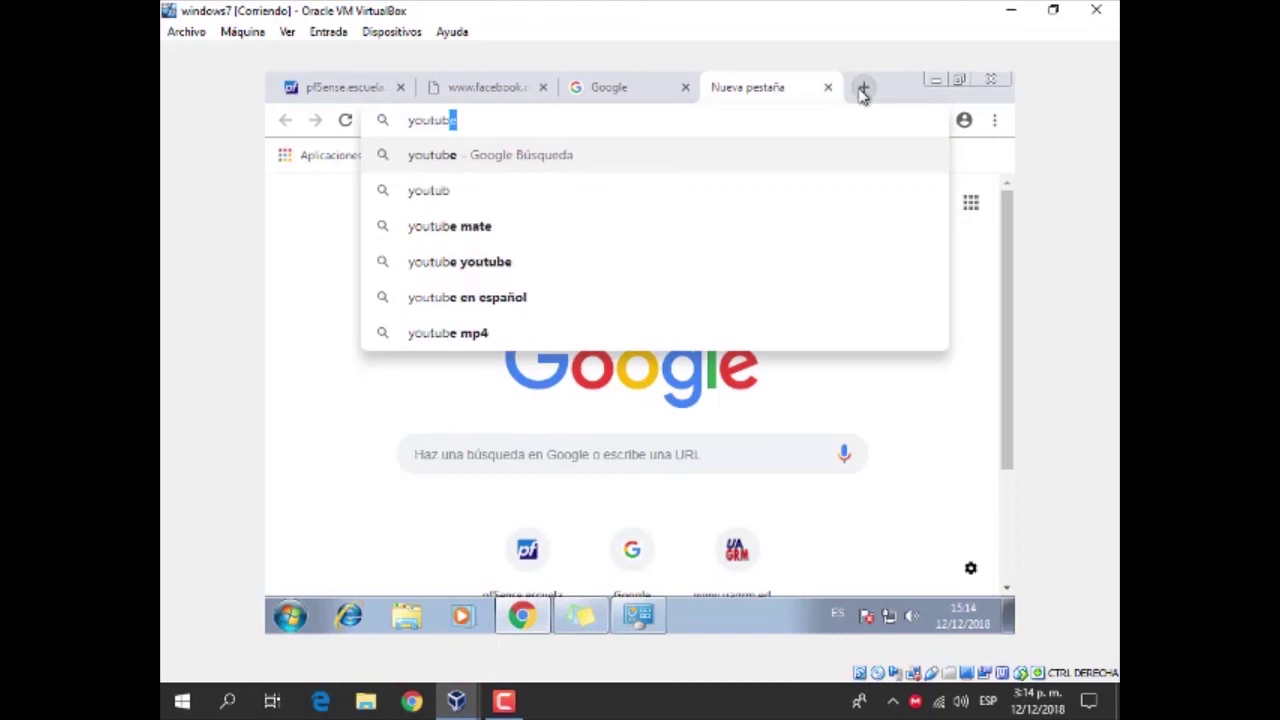
{"action": "type", "text": "e.comn"}
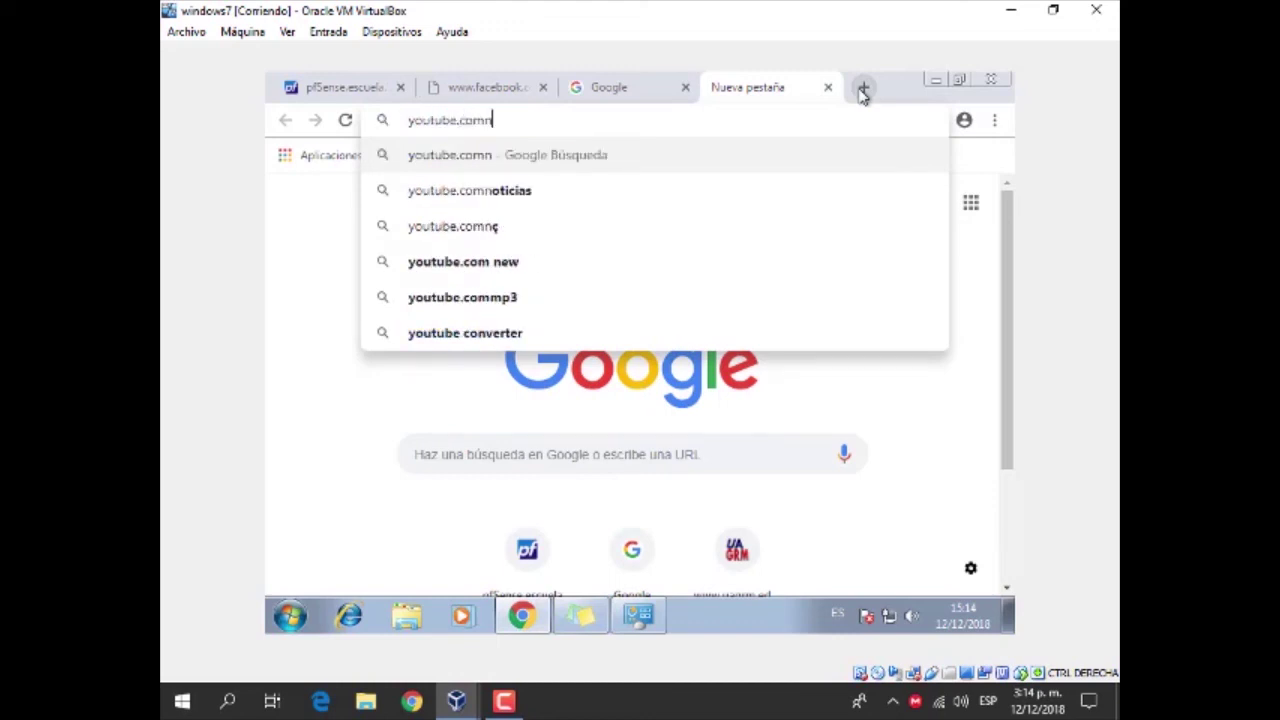
{"action": "key", "text": "Return"}
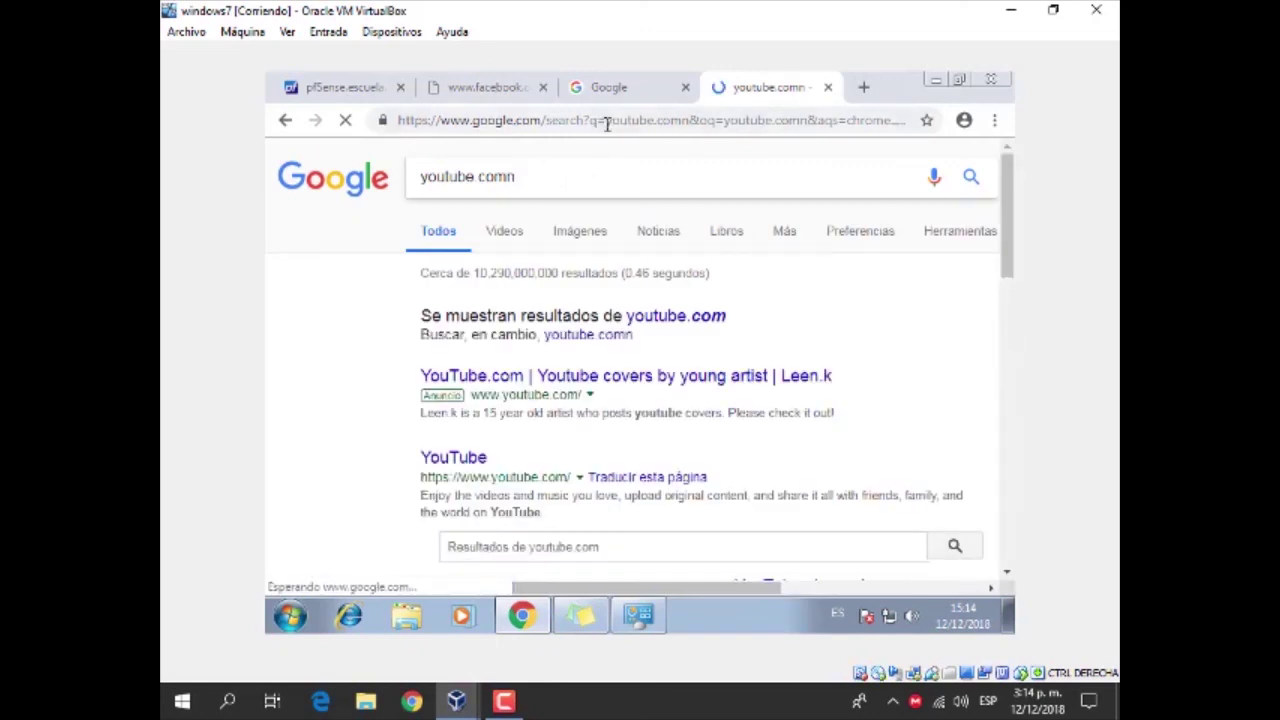
{"action": "left_click", "coordinate": [472, 458]}
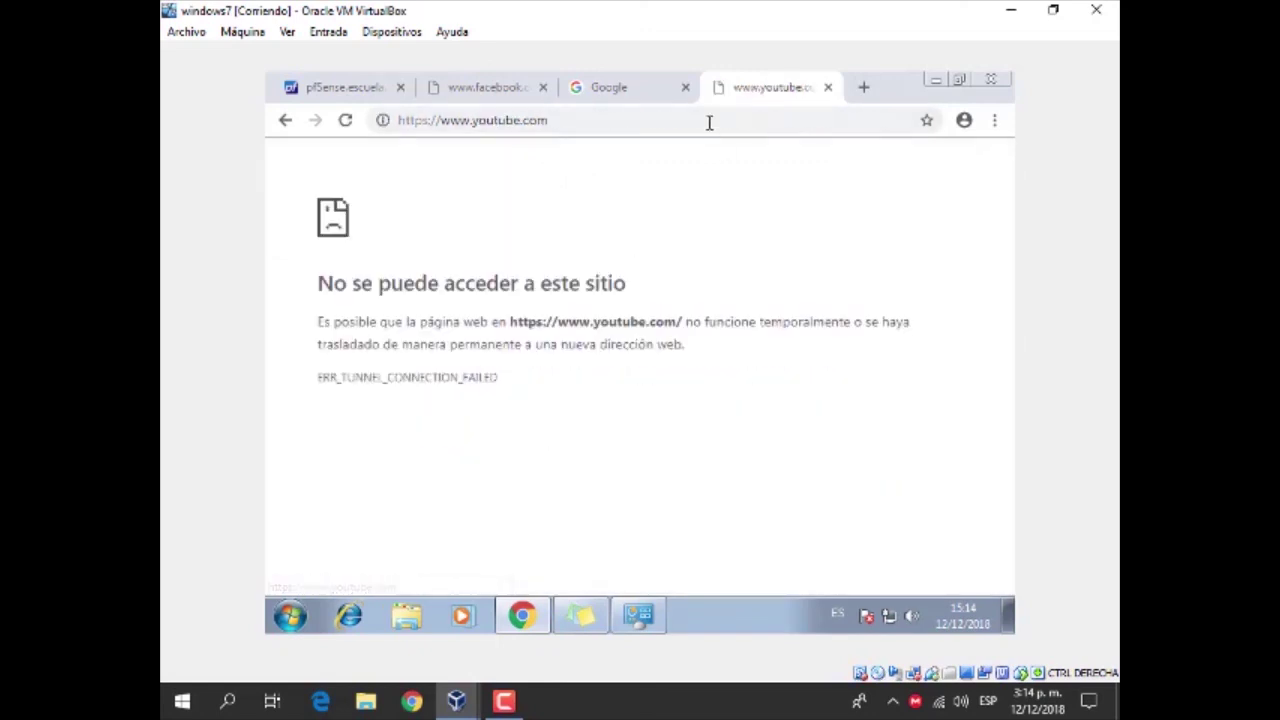
Step: Return to the pfSense page and review Squid's general settings and the ACLs page from allowed subnets to allowed ports
{"action": "left_click", "coordinate": [300, 84]}
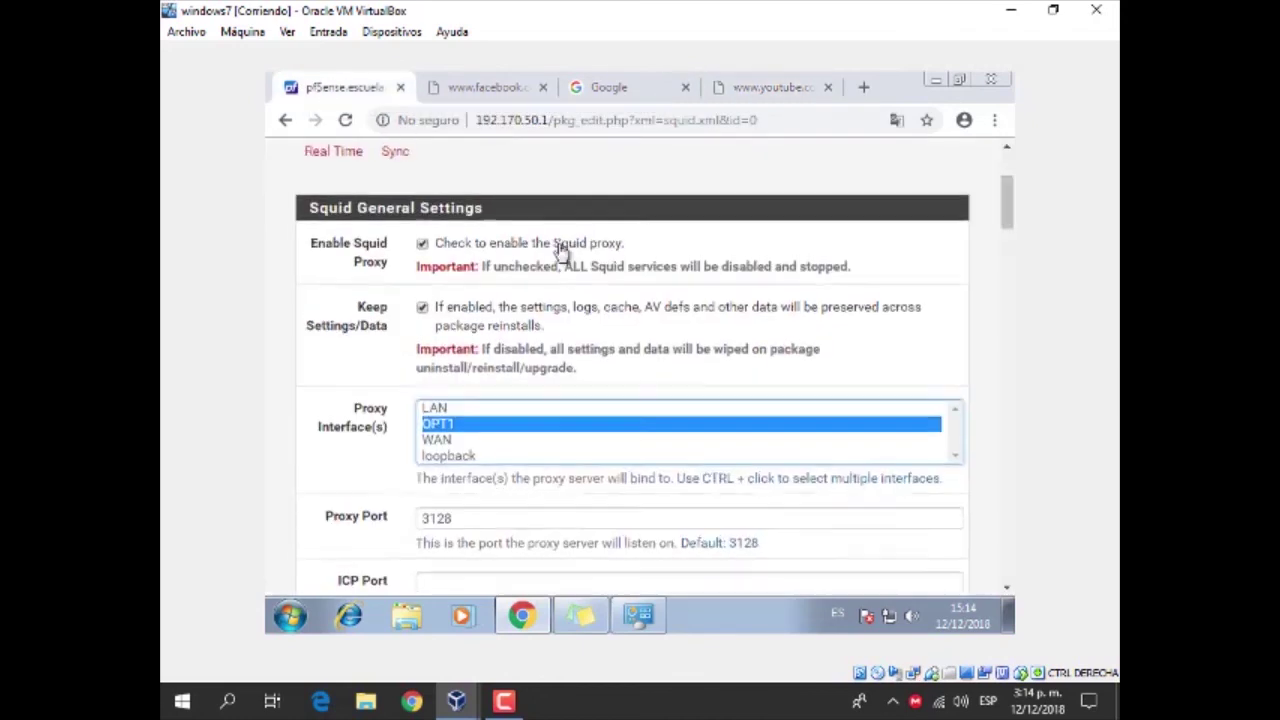
{"action": "scroll", "coordinate": [563, 251], "scroll_direction": "up", "scroll_amount": 3}
{"action": "scroll", "coordinate": [1007, 202], "scroll_direction": "down", "scroll_amount": 4}
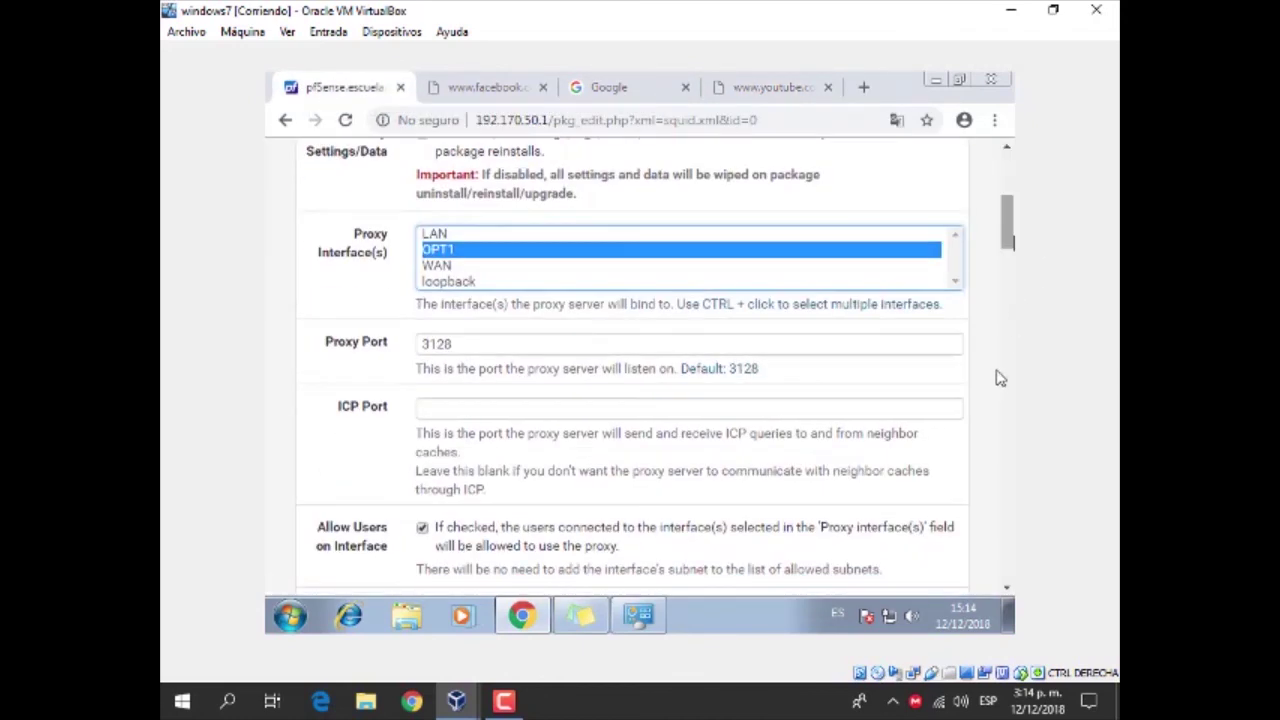
{"action": "scroll", "coordinate": [1010, 240], "scroll_direction": "up", "scroll_amount": 4}
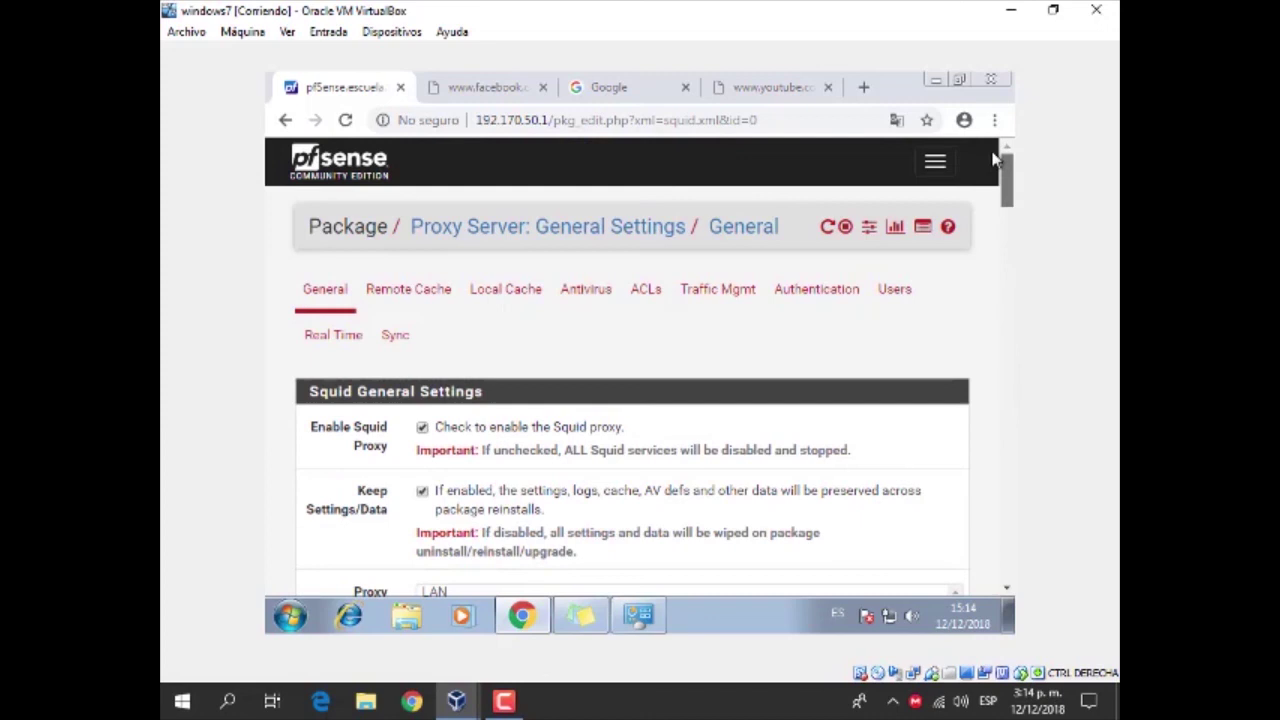
{"action": "left_click", "coordinate": [648, 290]}
{"action": "left_click_drag", "start_coordinate": [1010, 224], "coordinate": [1041, 358]}
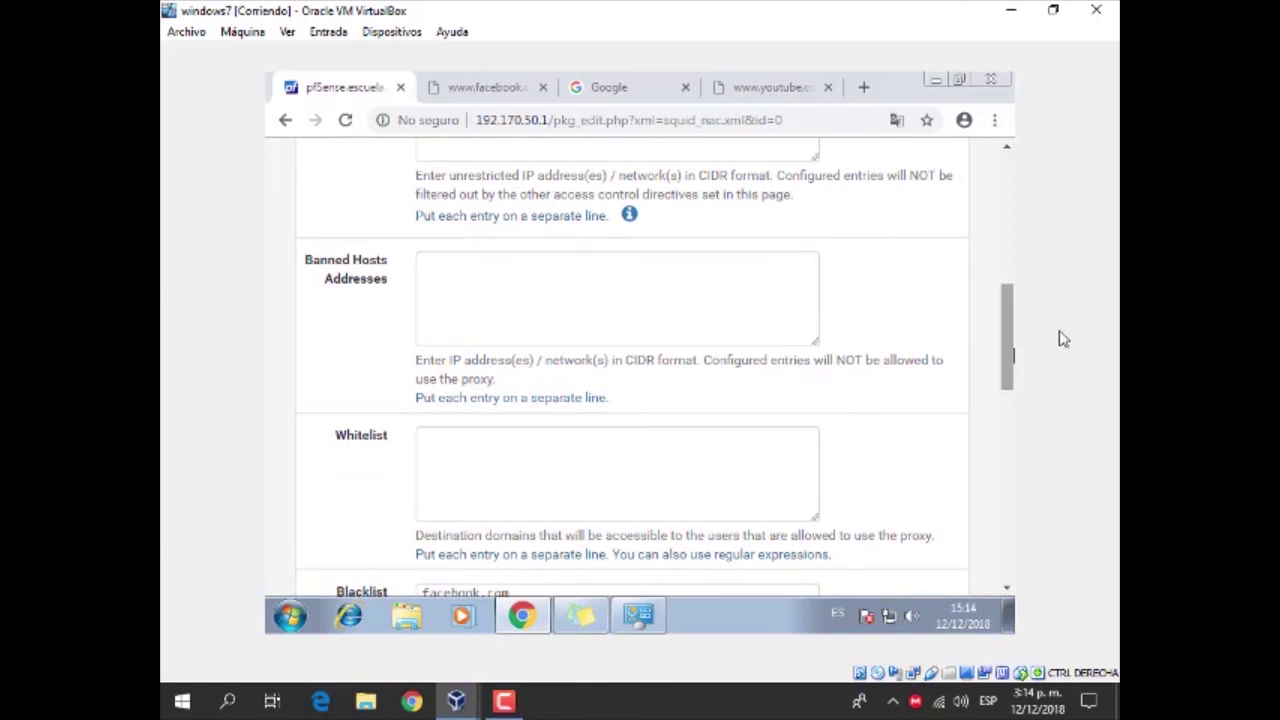
{"action": "left_click_drag", "start_coordinate": [1008, 342], "coordinate": [1010, 472]}
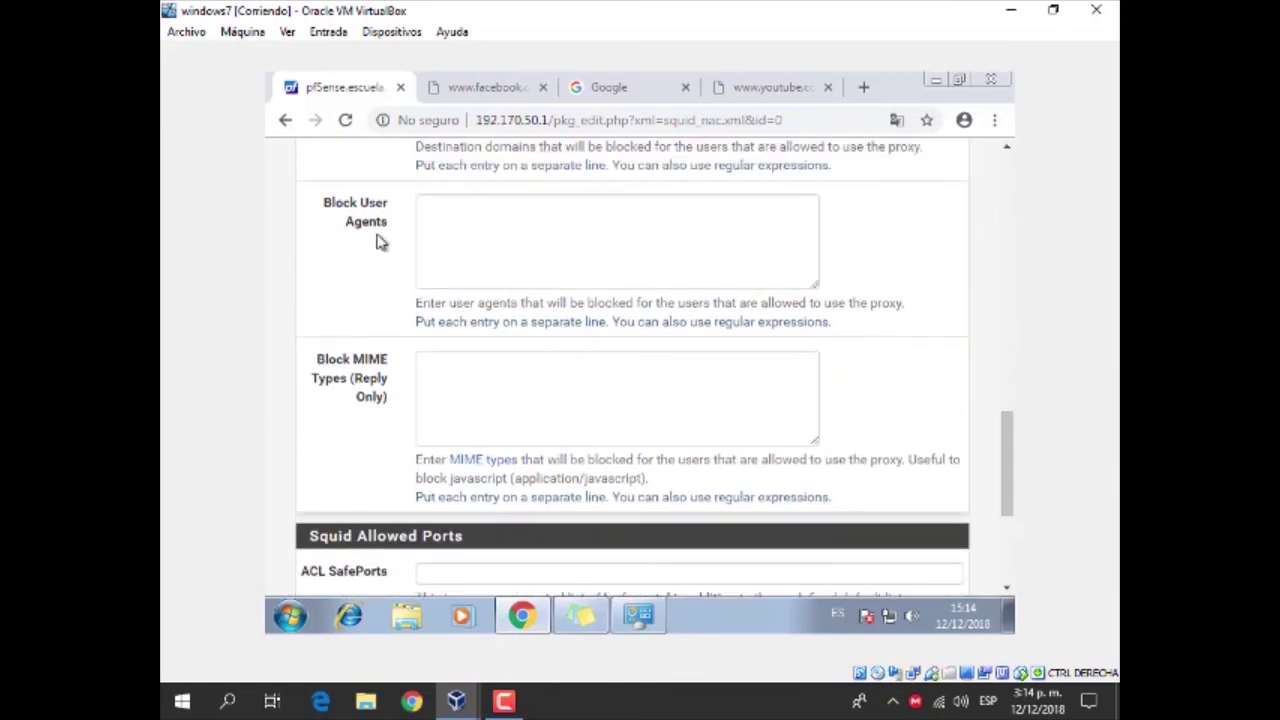
{"action": "scroll", "coordinate": [790, 453], "scroll_direction": "down", "scroll_amount": 3}
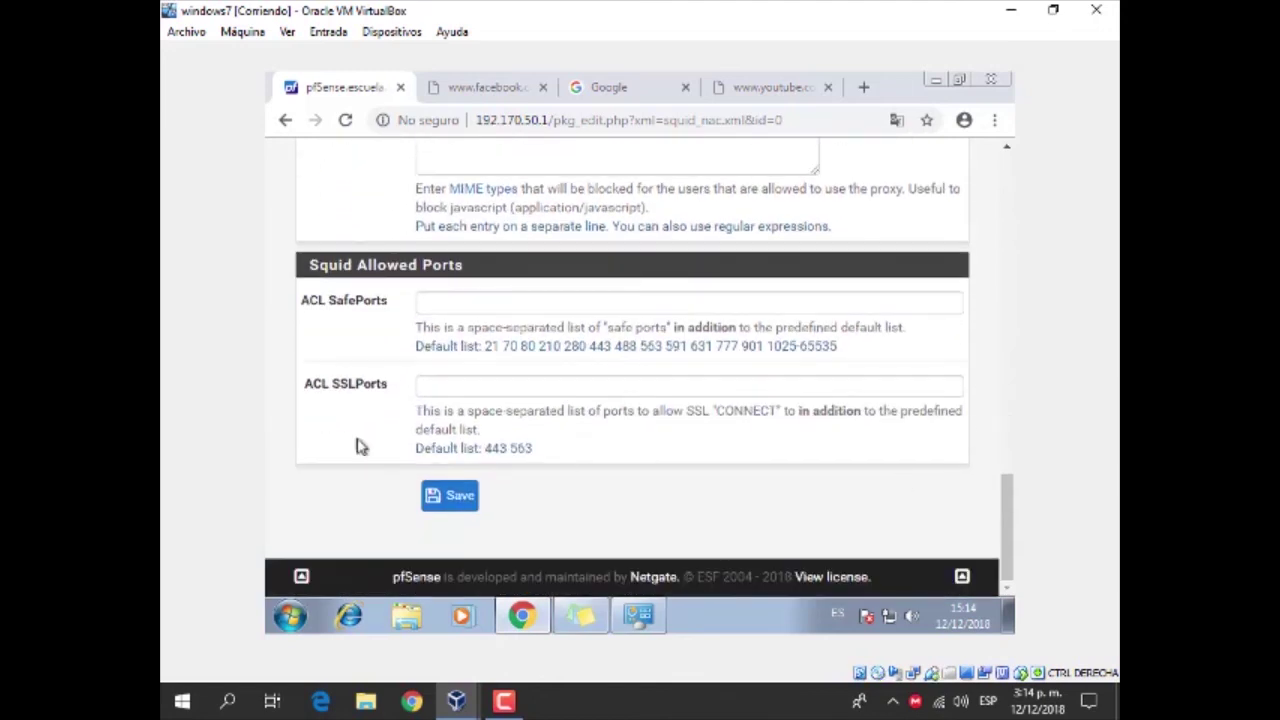
{"action": "left_click_drag", "start_coordinate": [1018, 519], "coordinate": [1008, 190]}
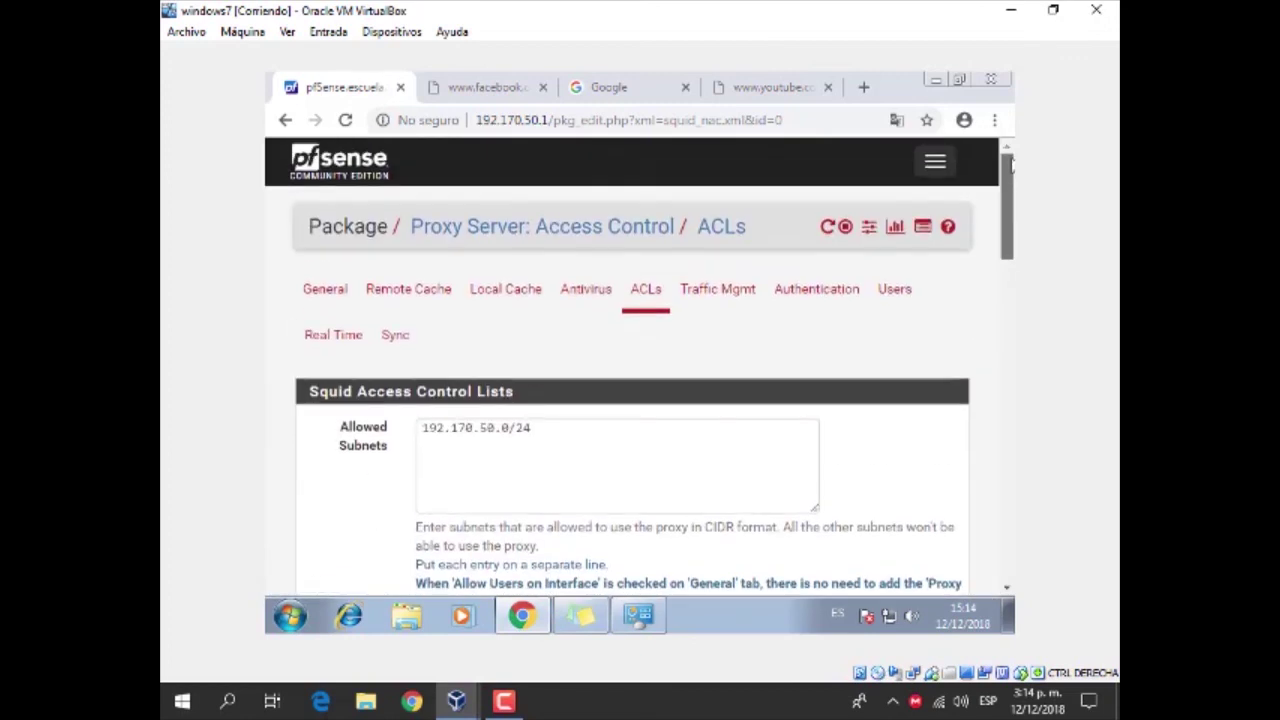
{"action": "left_click", "coordinate": [938, 168]}
{"action": "left_click", "coordinate": [936, 165]}
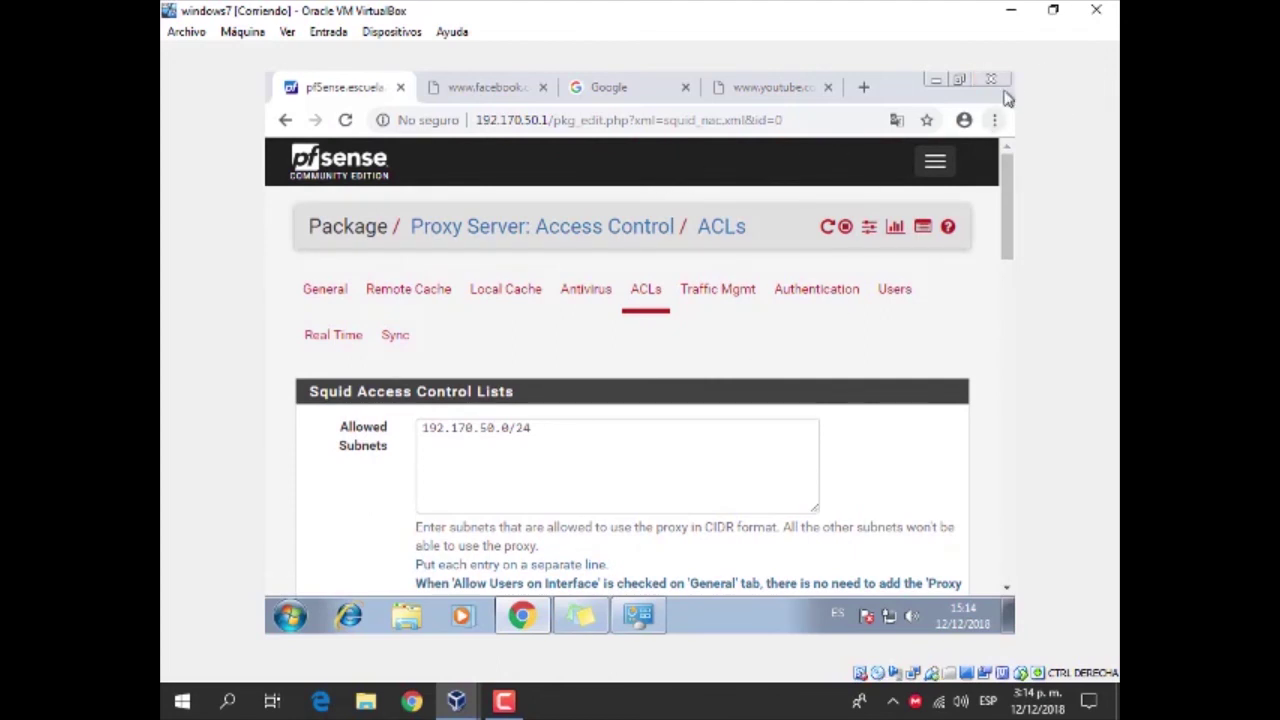
{"action": "left_click", "coordinate": [504, 700]}
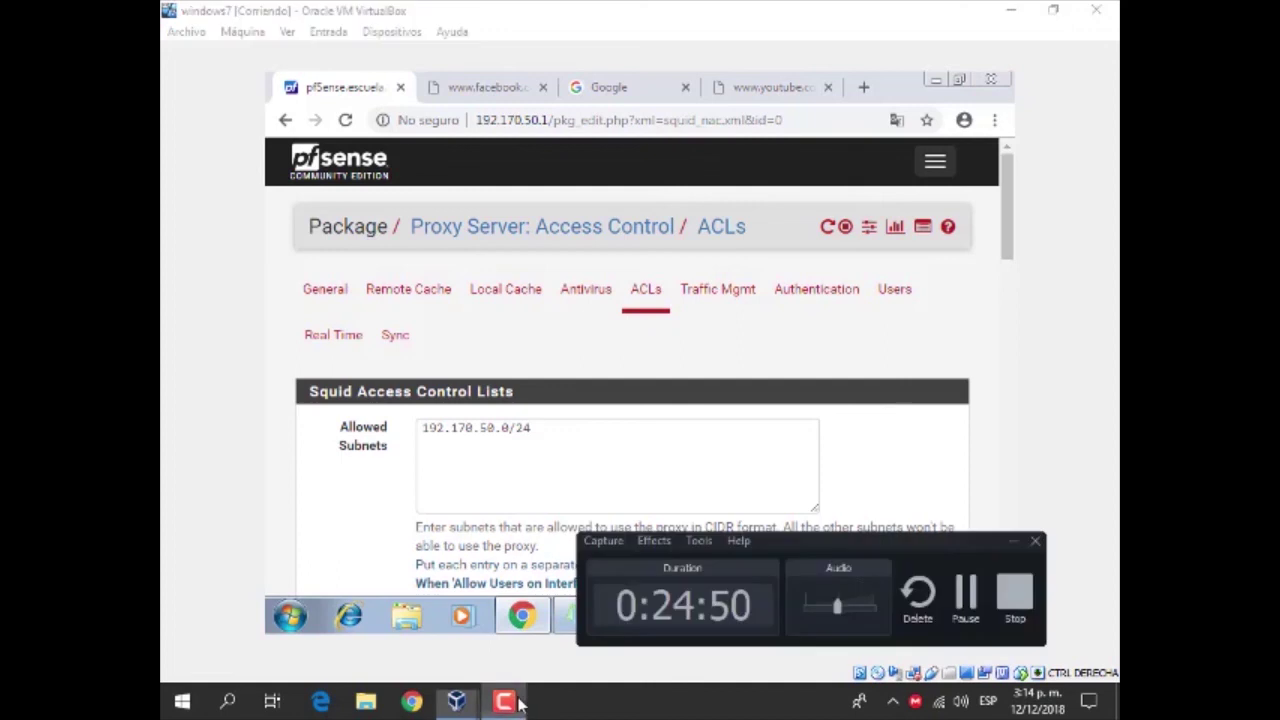